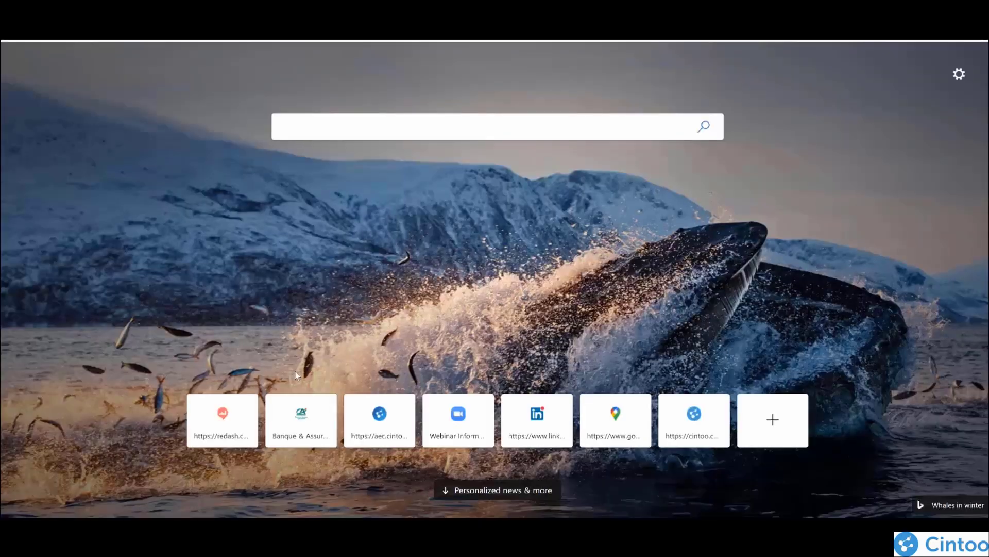
Step: Search the web for "microsoft edge download" and open Microsoft's promoted page about the new Edge browser
{"action": "left_click", "coordinate": [329, 134]}
{"action": "type", "text": "microsoft edge"}
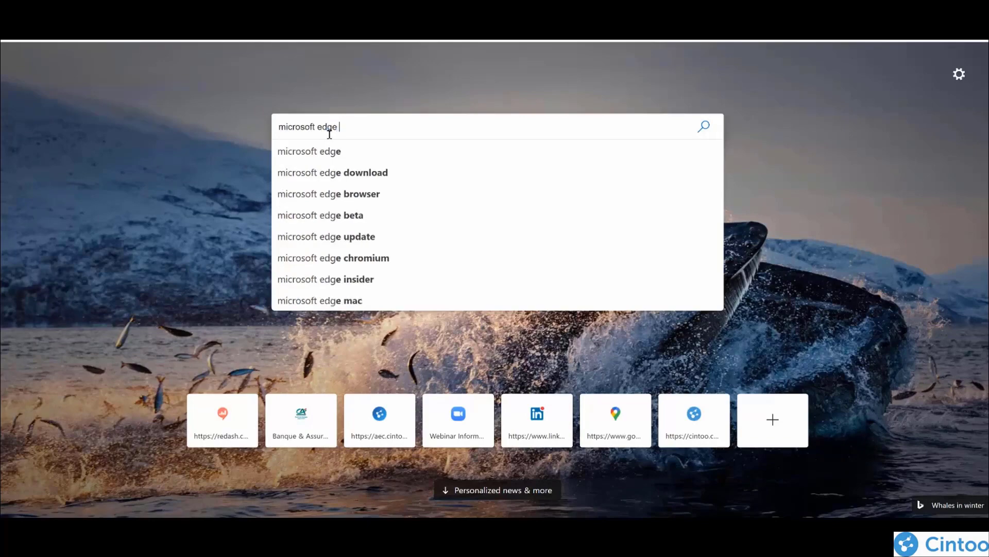
{"action": "key", "text": "Down"}
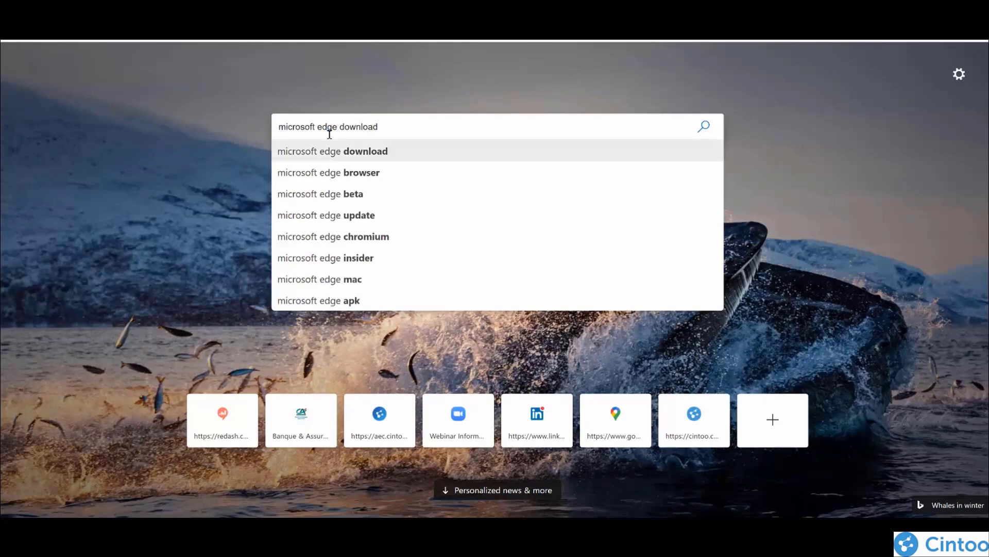
{"action": "key", "text": "Return"}
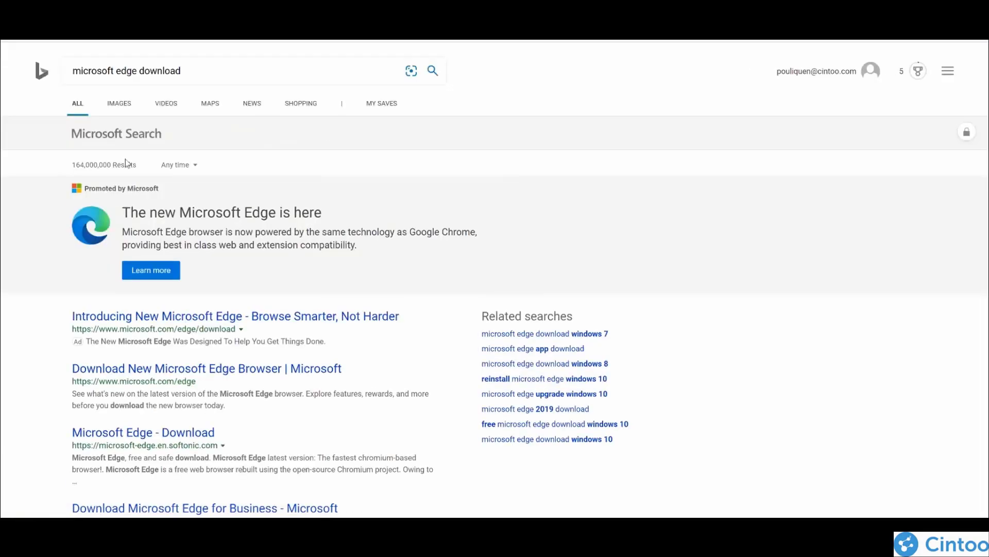
{"action": "left_click", "coordinate": [147, 273]}
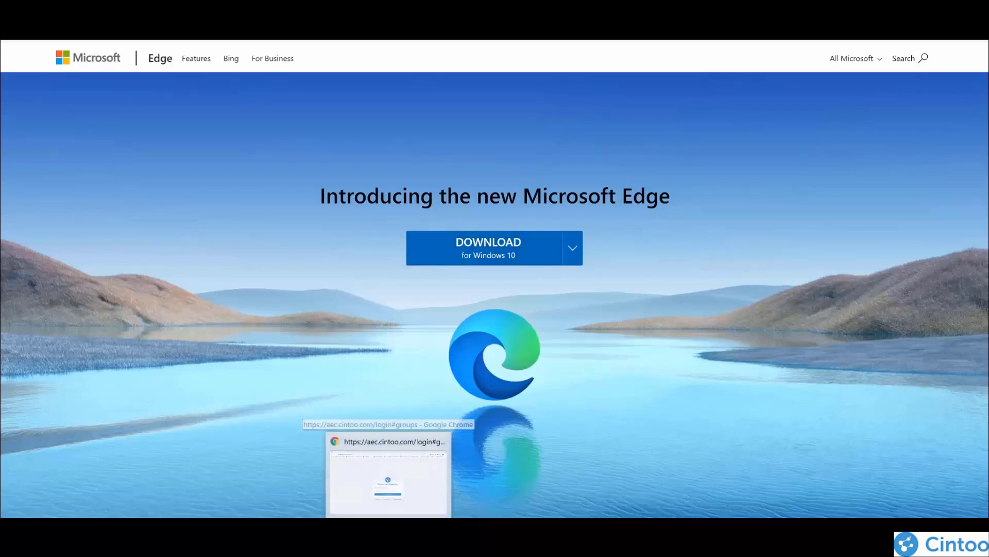
Step: Switch to the Cintoo login page in Google Chrome and sign in with the saved account e-mail address
{"action": "left_click", "coordinate": [331, 508]}
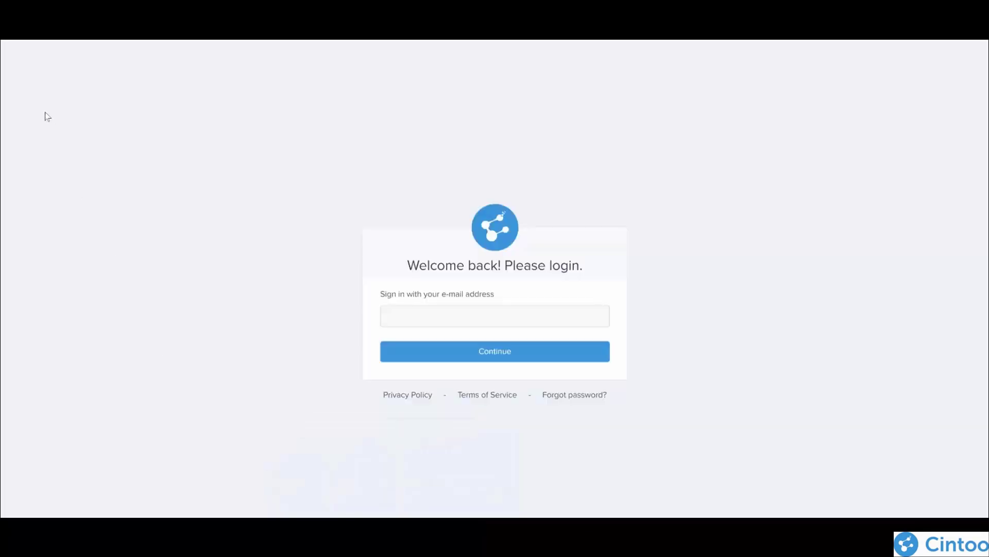
{"action": "left_click", "coordinate": [434, 316]}
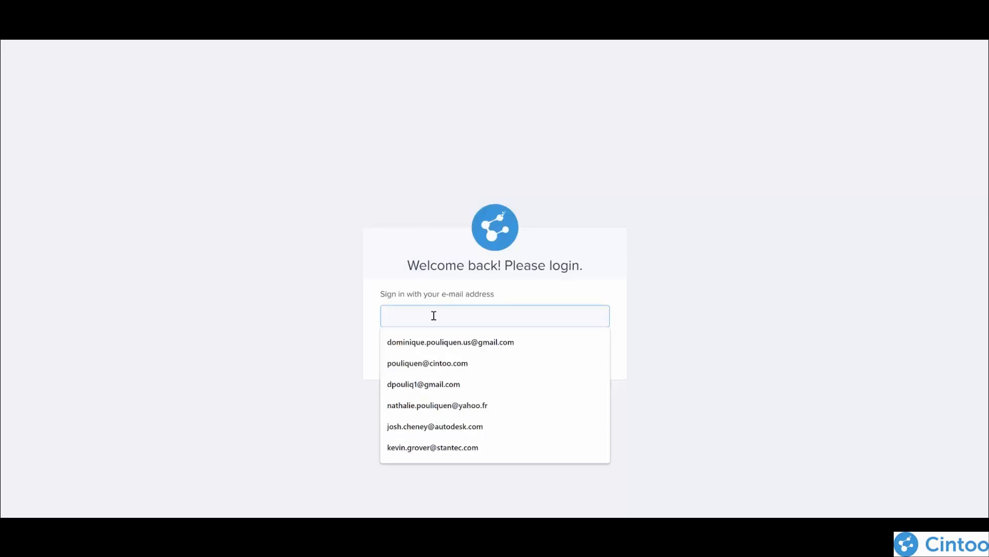
{"action": "left_click", "coordinate": [483, 342]}
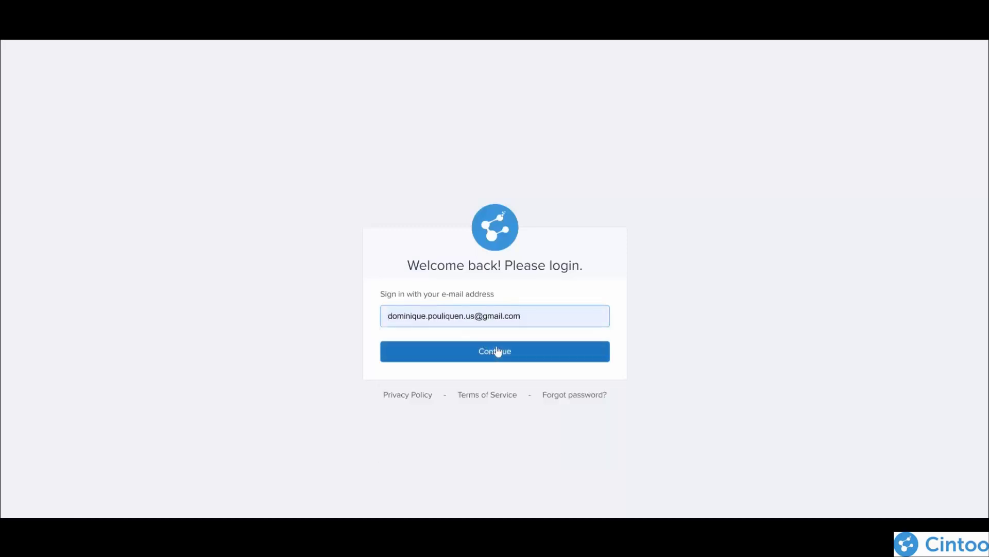
{"action": "left_click", "coordinate": [505, 352]}
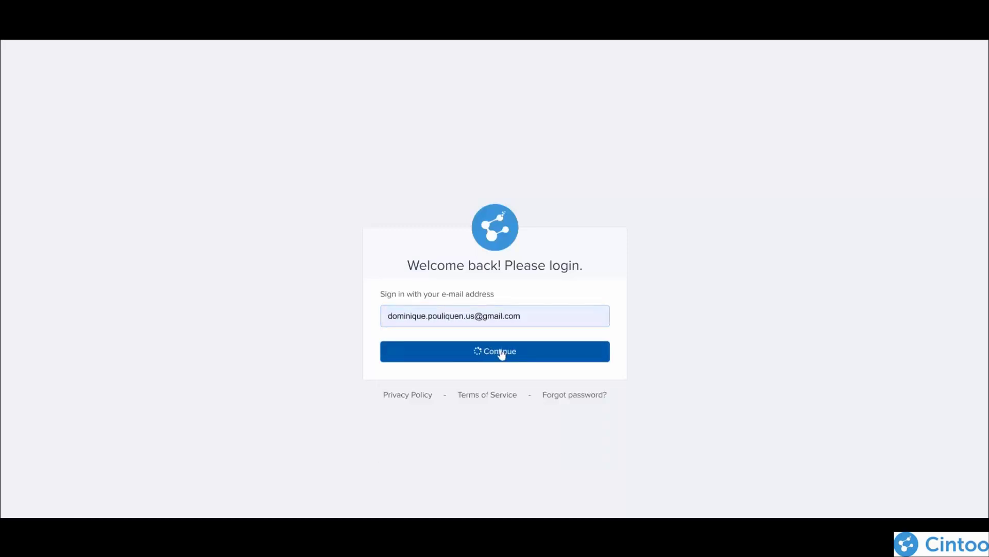
{"action": "left_click", "coordinate": [466, 380]}
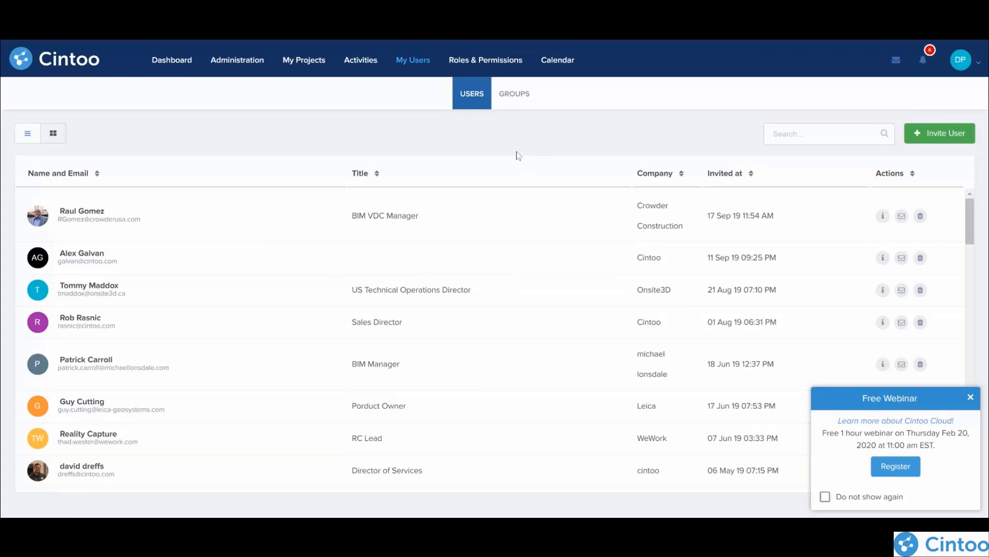
Step: Open the account dashboard and dismiss the Free Webinar notice
{"action": "left_click", "coordinate": [162, 62]}
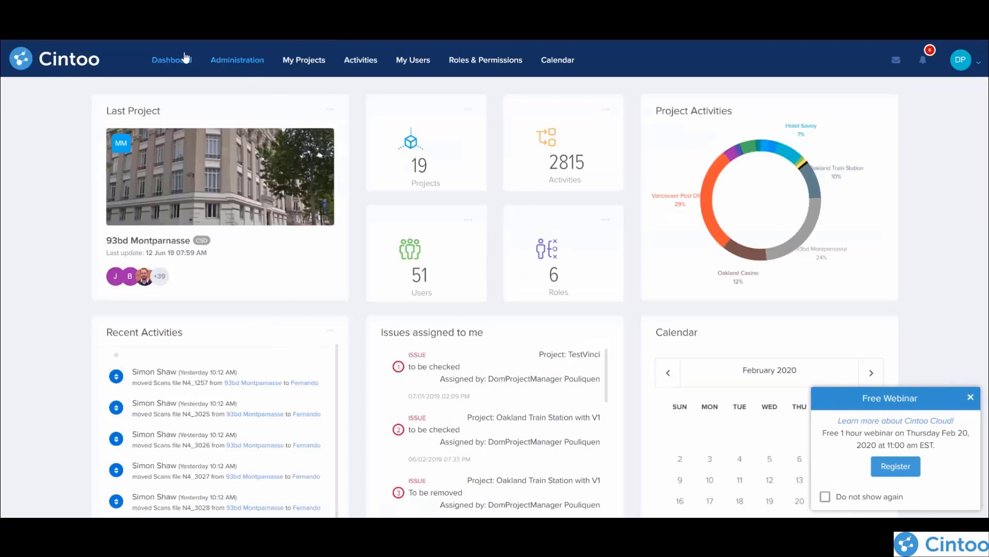
{"action": "left_click", "coordinate": [971, 397]}
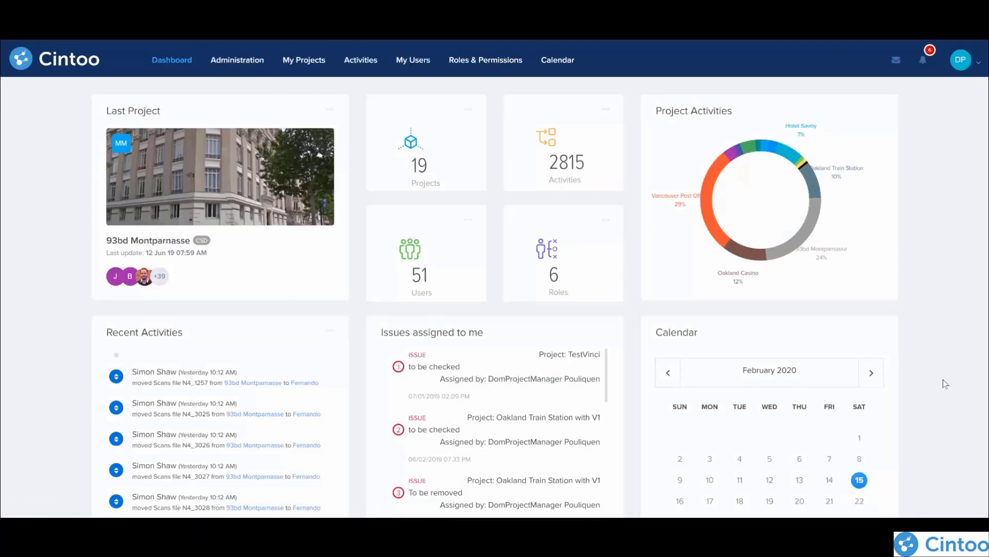
Step: Create a user group named Test Webinar
{"action": "left_click", "coordinate": [422, 65]}
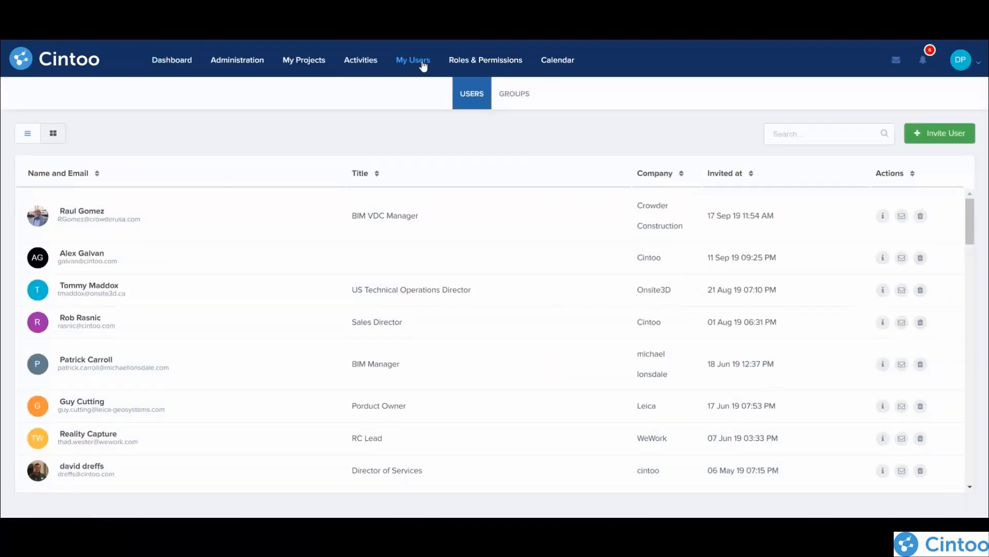
{"action": "left_click", "coordinate": [516, 96]}
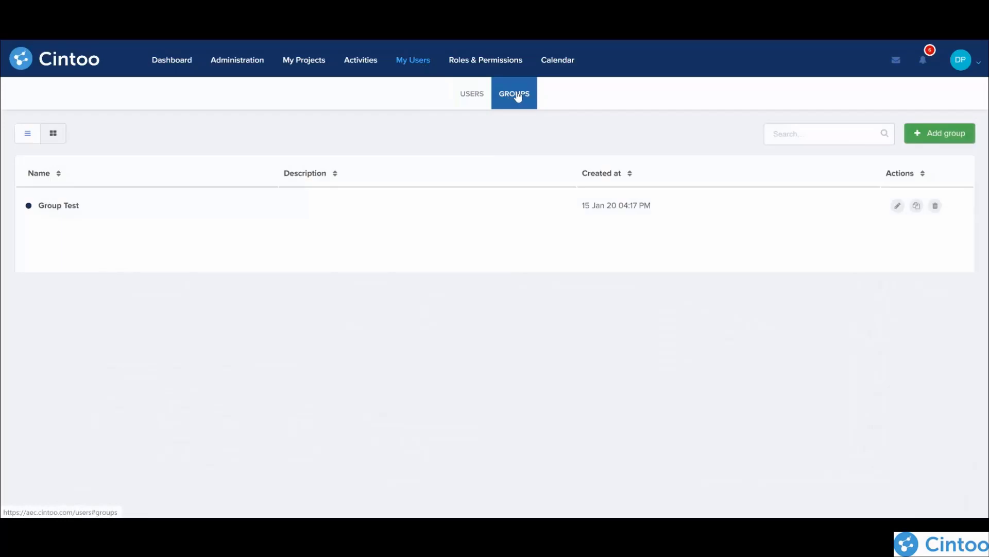
{"action": "left_click", "coordinate": [939, 133]}
{"action": "left_click", "coordinate": [390, 255]}
{"action": "type", "text": "Test Webinar"}
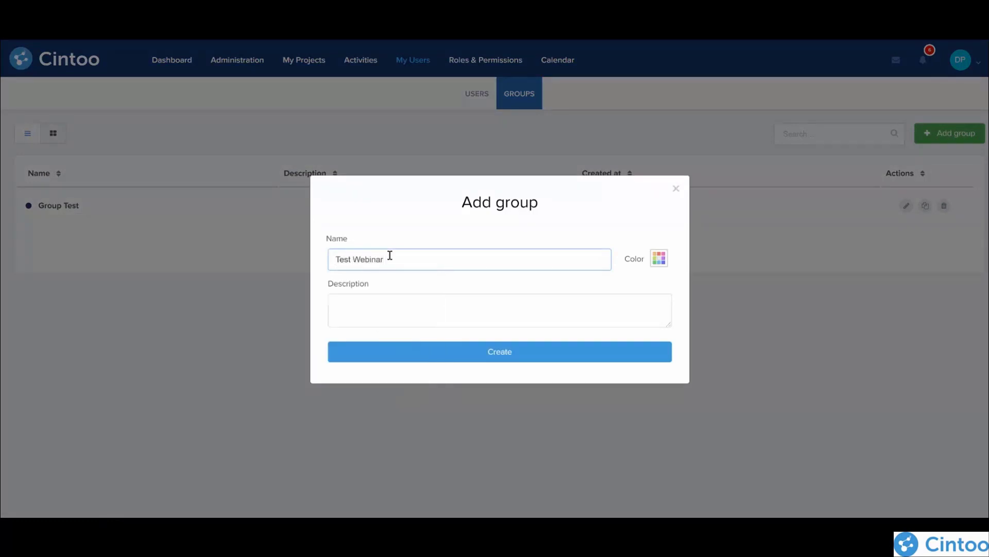
{"action": "left_click", "coordinate": [511, 358]}
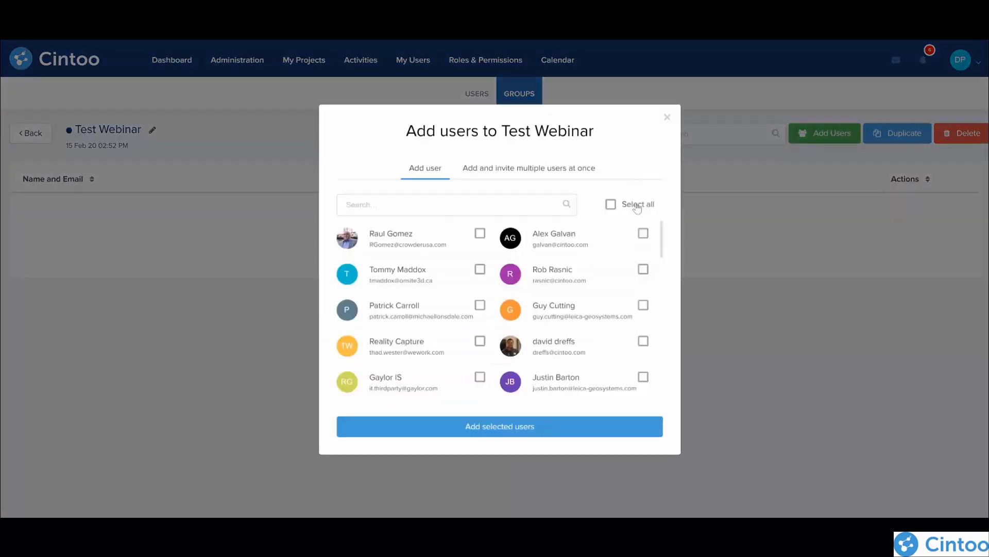
Step: Examine the option for adding and inviting multiple users at once, and return to the list of existing users
{"action": "left_click", "coordinate": [536, 168]}
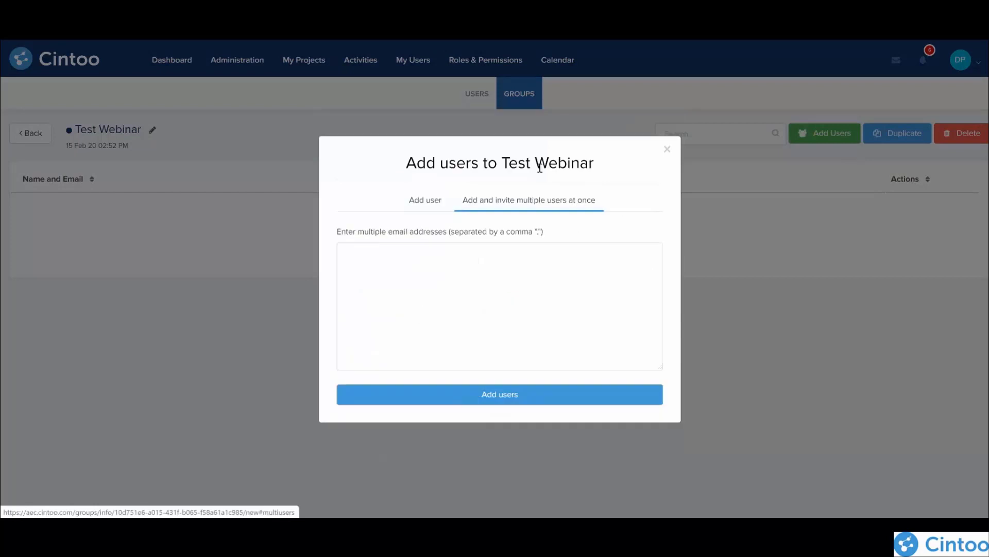
{"action": "left_click", "coordinate": [426, 205]}
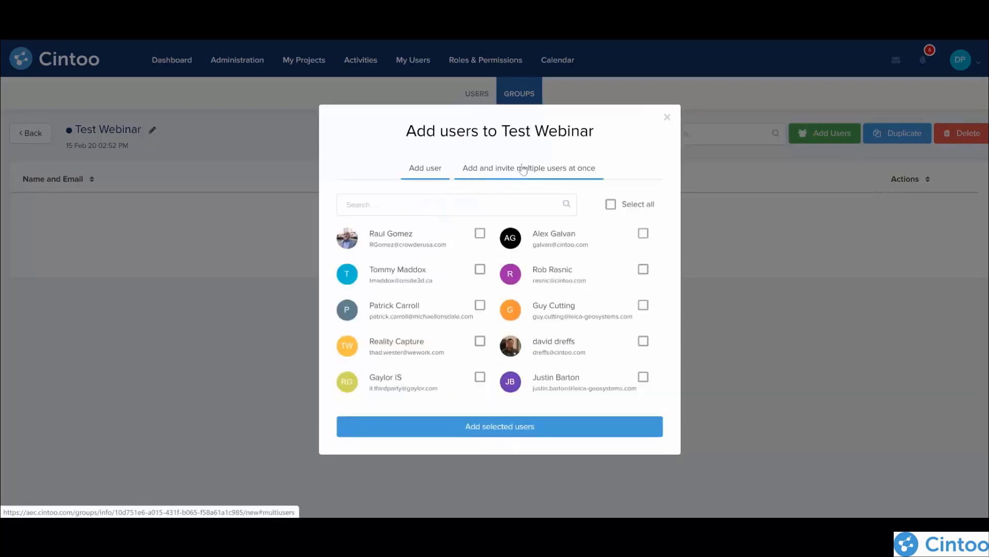
{"action": "left_click", "coordinate": [498, 178]}
{"action": "left_click", "coordinate": [420, 200]}
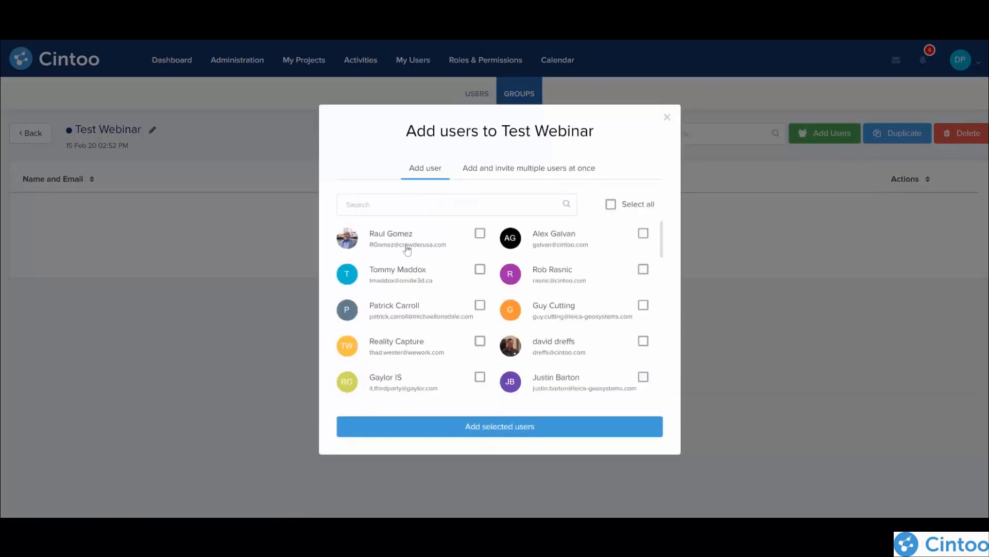
Step: Add the three listed users with Cintoo e-mail addresses to the Test Webinar group
{"action": "left_click", "coordinate": [643, 341]}
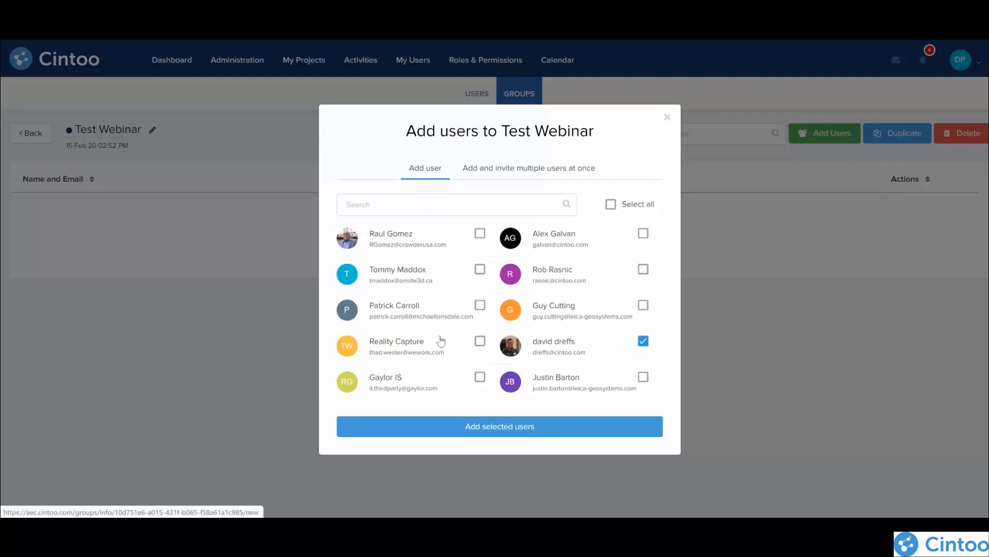
{"action": "scroll", "coordinate": [440, 341], "scroll_direction": "down", "scroll_amount": 2}
{"action": "scroll", "coordinate": [441, 340], "scroll_direction": "up", "scroll_amount": 2}
{"action": "left_click", "coordinate": [643, 269]}
{"action": "left_click", "coordinate": [643, 233]}
{"action": "left_click", "coordinate": [522, 431]}
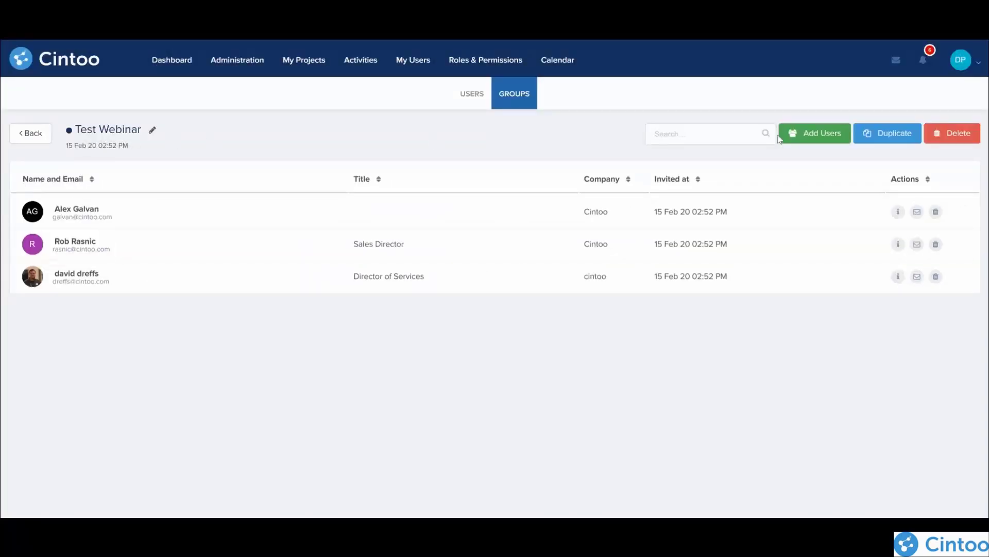
Step: Return to the list of groups and open the Test Webinar group to review its members
{"action": "left_click", "coordinate": [479, 98]}
{"action": "left_click", "coordinate": [520, 94]}
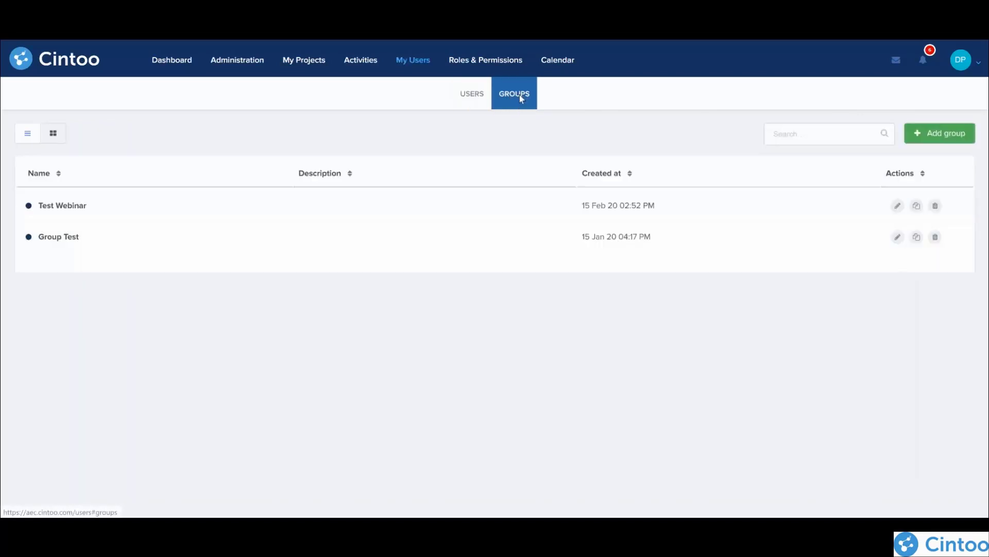
{"action": "left_click", "coordinate": [61, 206]}
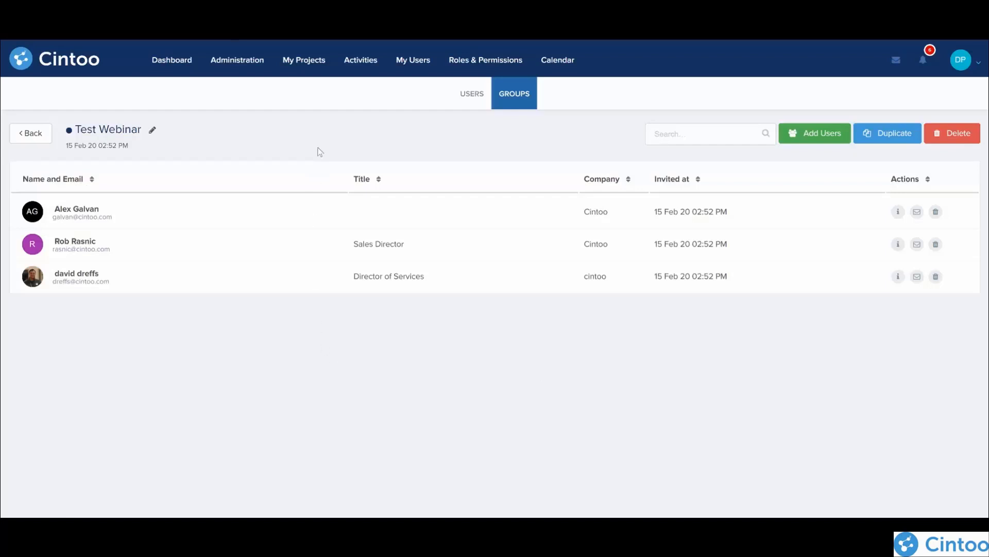
Step: Review the account's administrators and the two ways of inviting a new one, without sending an invitation
{"action": "left_click", "coordinate": [238, 62]}
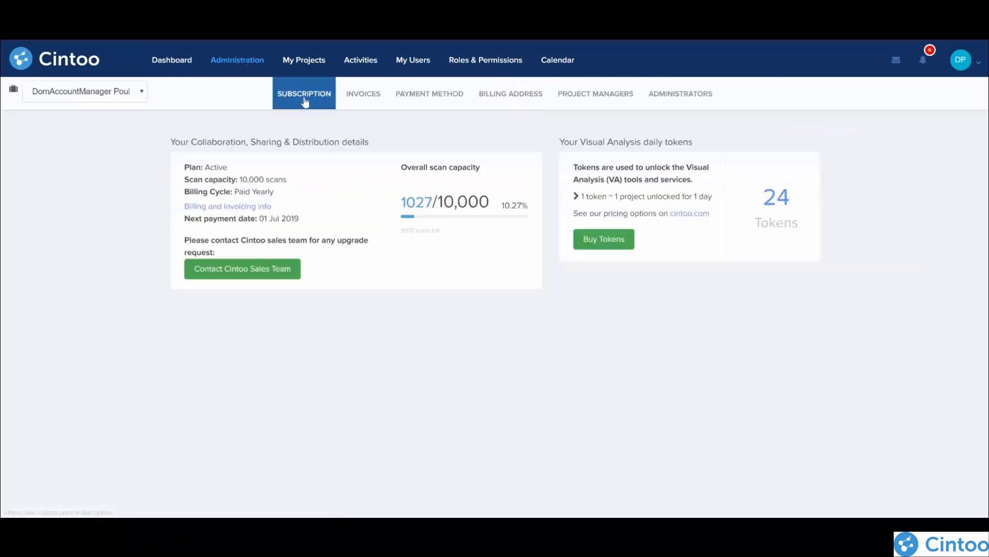
{"action": "left_click", "coordinate": [691, 101]}
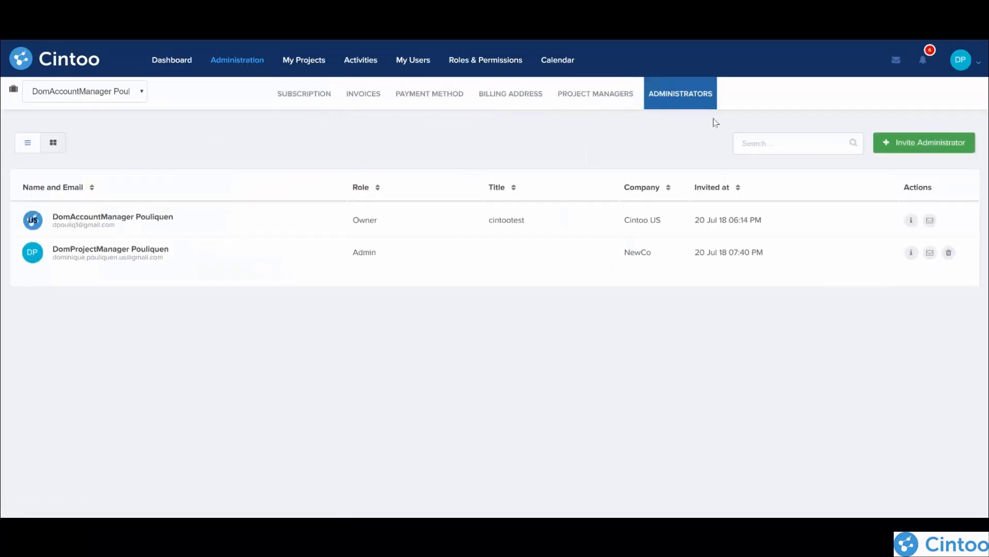
{"action": "left_click", "coordinate": [931, 146]}
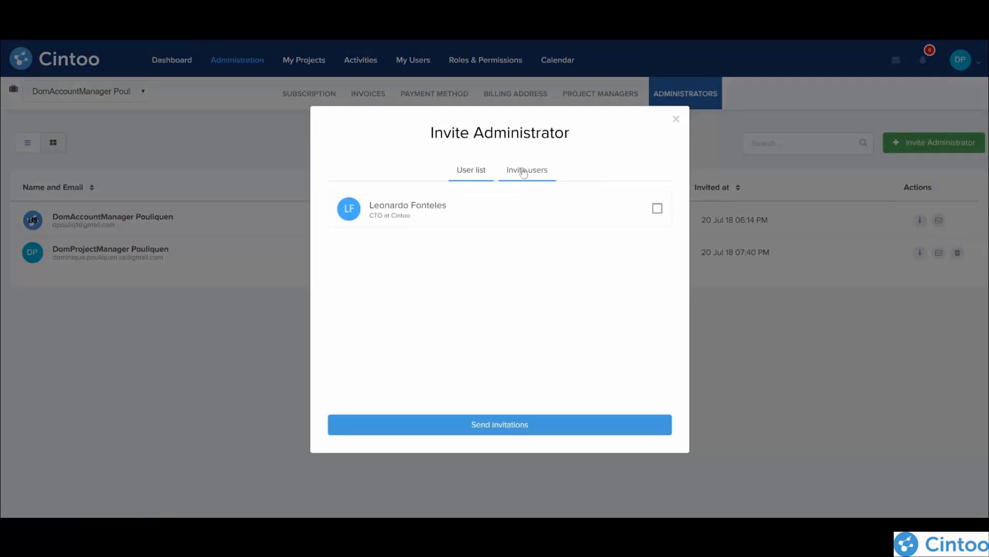
{"action": "left_click", "coordinate": [515, 170]}
{"action": "left_click", "coordinate": [477, 199]}
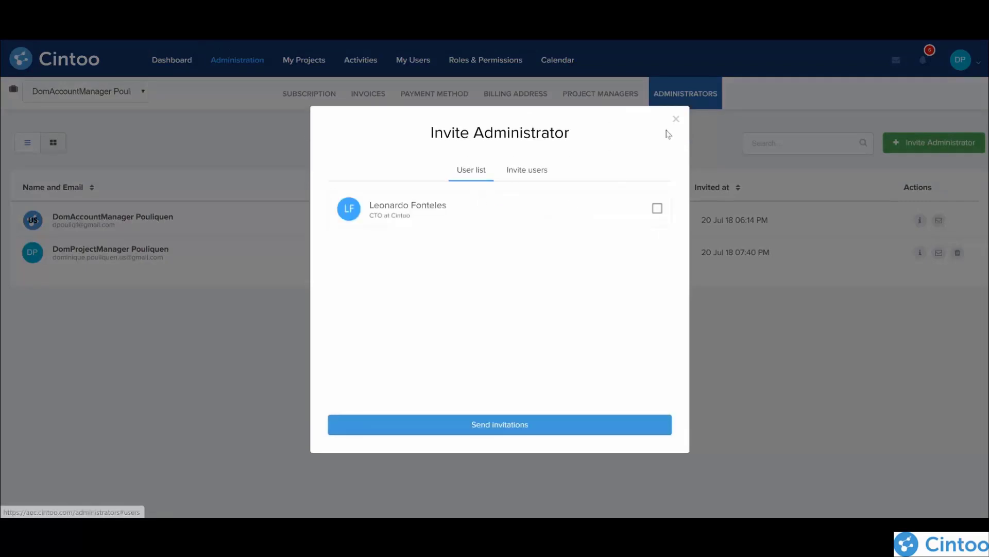
{"action": "left_click", "coordinate": [675, 120]}
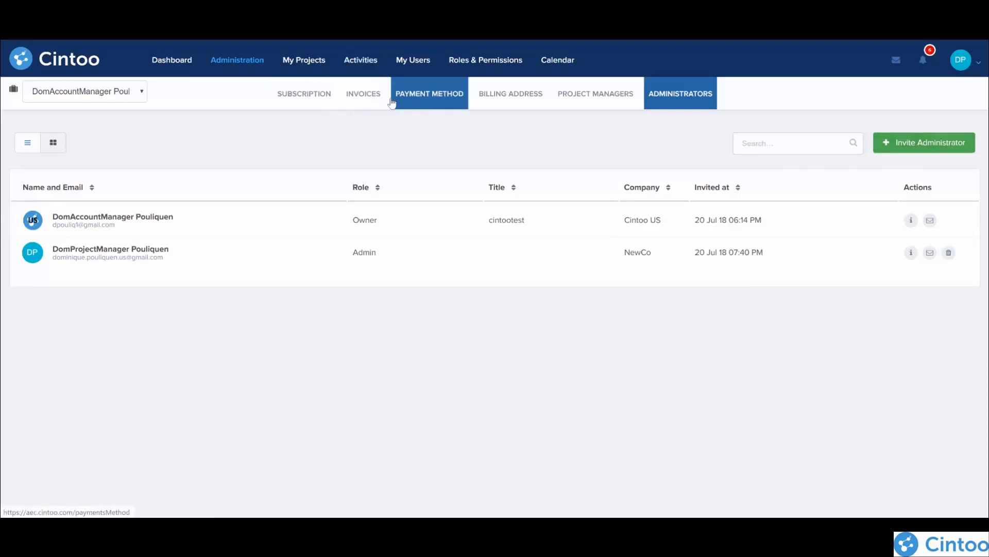
Step: Examine the roles, their permissions matrix and the custom role form, without creating a role
{"action": "left_click", "coordinate": [475, 61]}
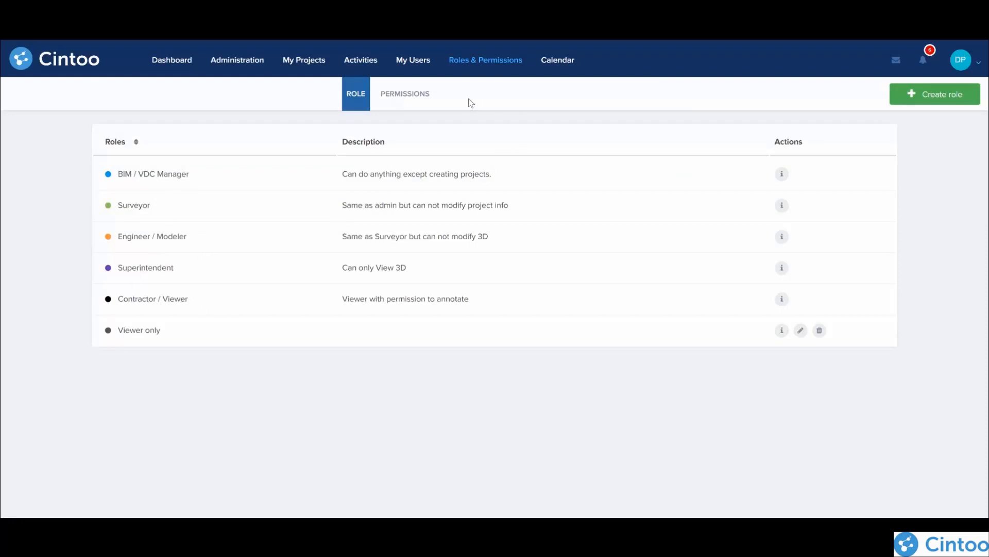
{"action": "left_click", "coordinate": [414, 99]}
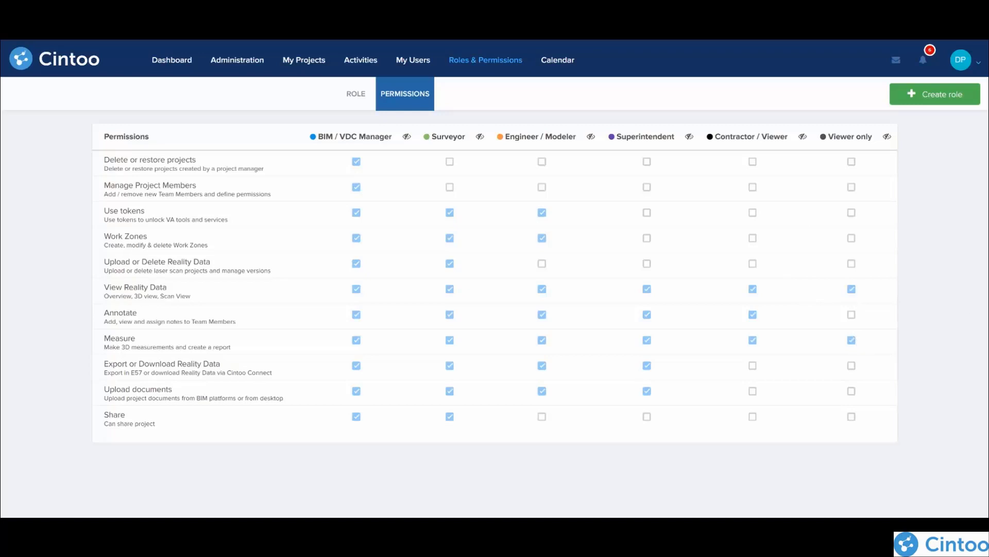
{"action": "left_click", "coordinate": [944, 95]}
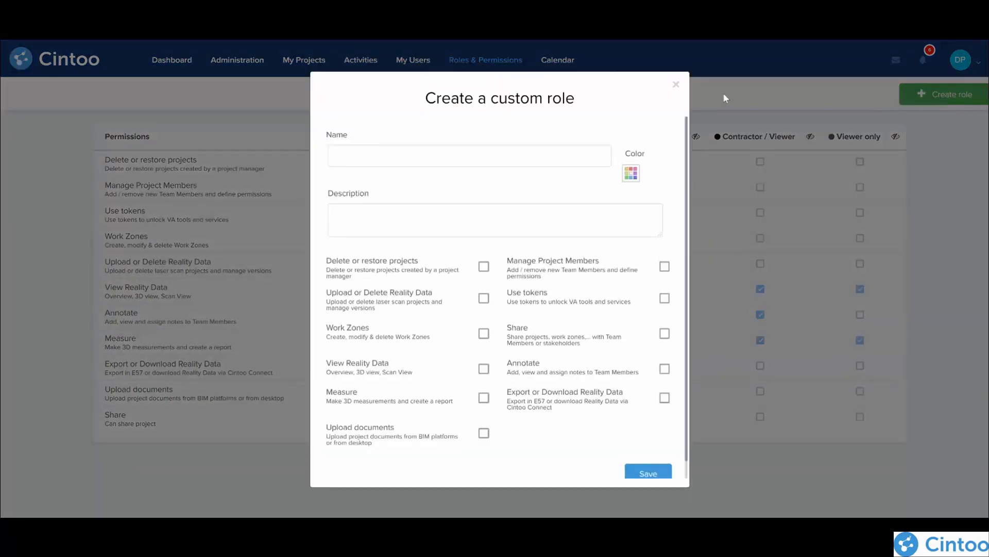
{"action": "left_click", "coordinate": [677, 84]}
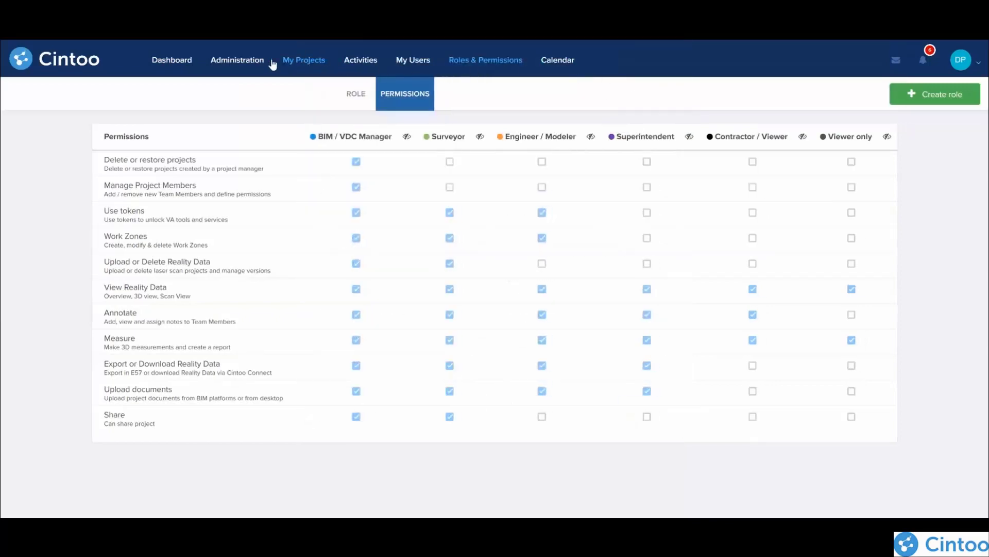
Step: Browse all projects and switch their display from thumbnails to a list
{"action": "left_click", "coordinate": [312, 62]}
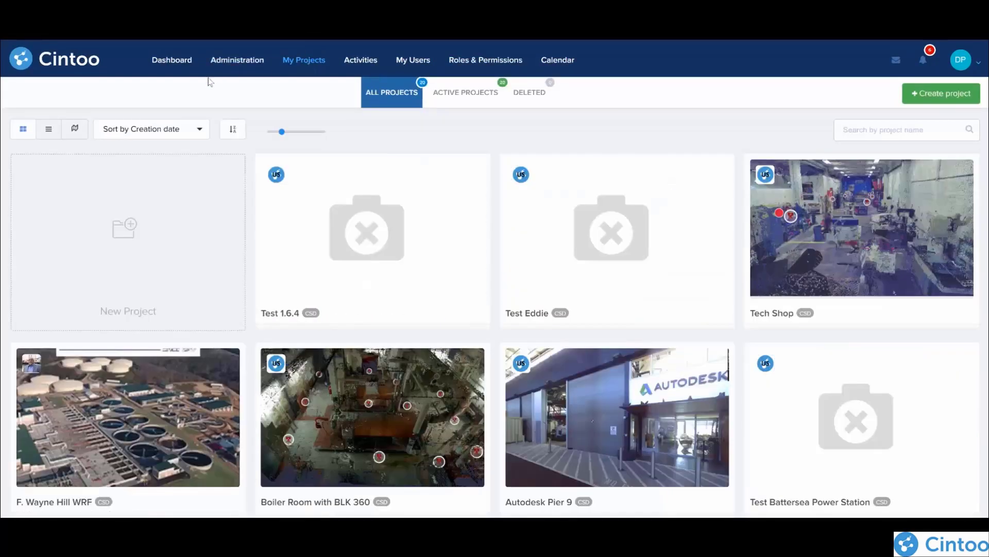
{"action": "scroll", "coordinate": [437, 299], "scroll_direction": "down", "scroll_amount": 8}
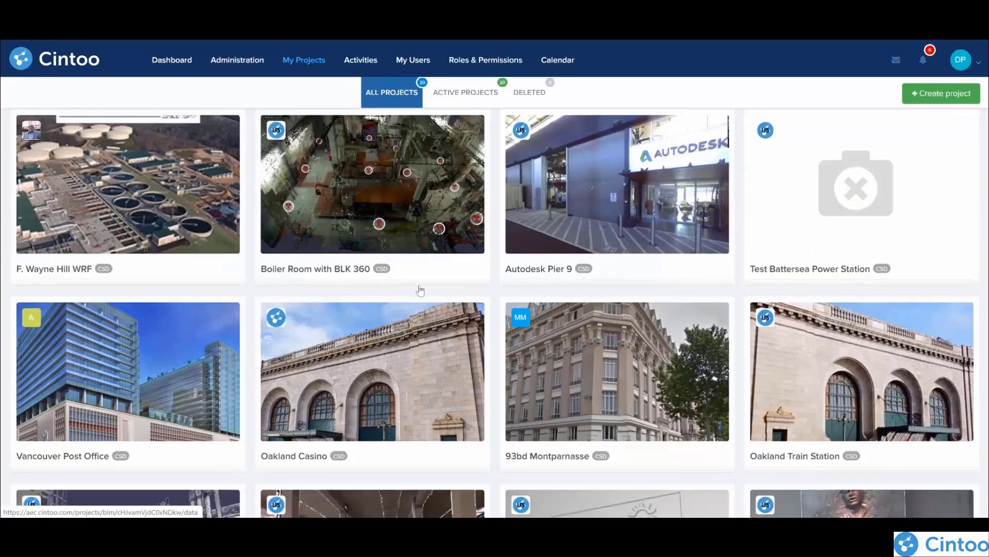
{"action": "scroll", "coordinate": [420, 360], "scroll_direction": "up", "scroll_amount": 8}
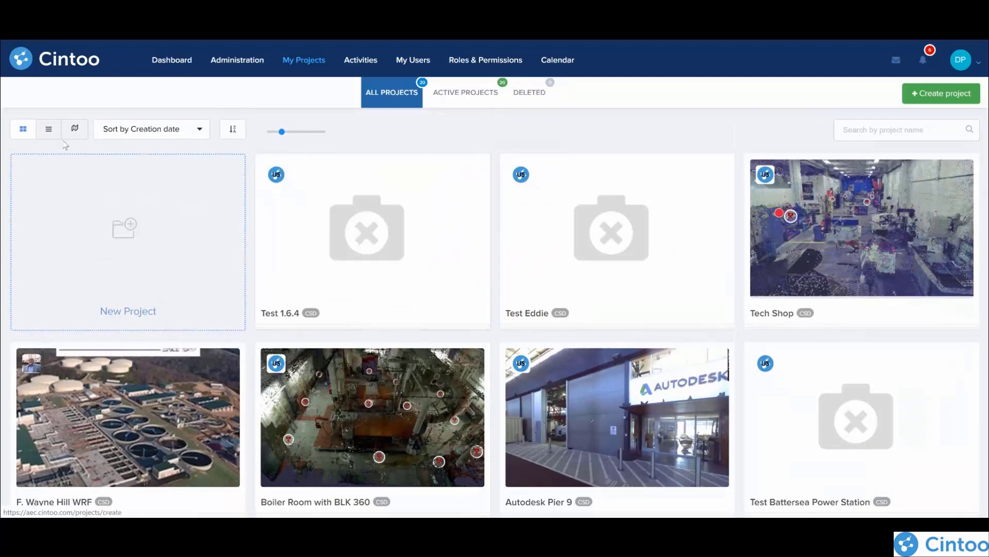
{"action": "left_click", "coordinate": [49, 132]}
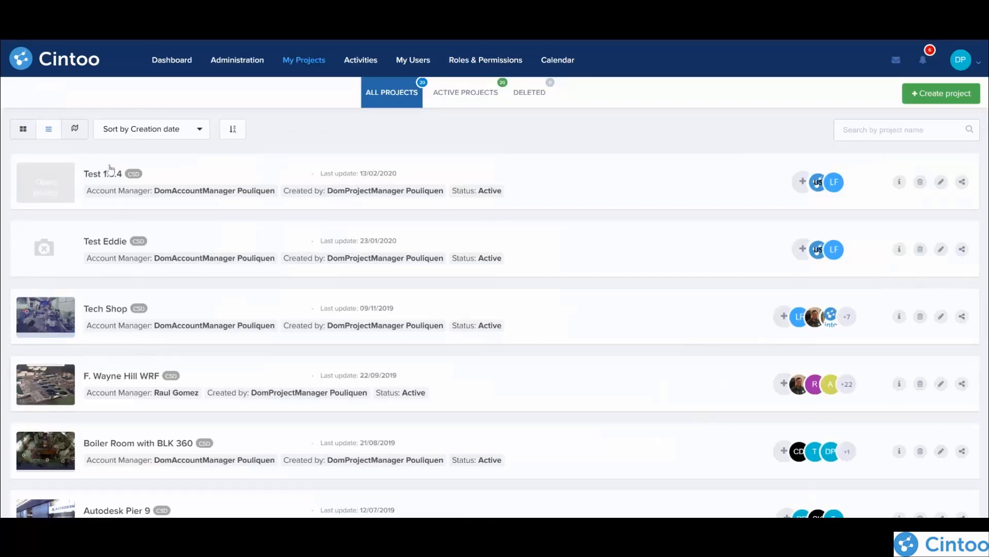
Step: Examine the projects on the world map, focusing on the European cluster, and switch the display back to thumbnails
{"action": "left_click", "coordinate": [75, 128]}
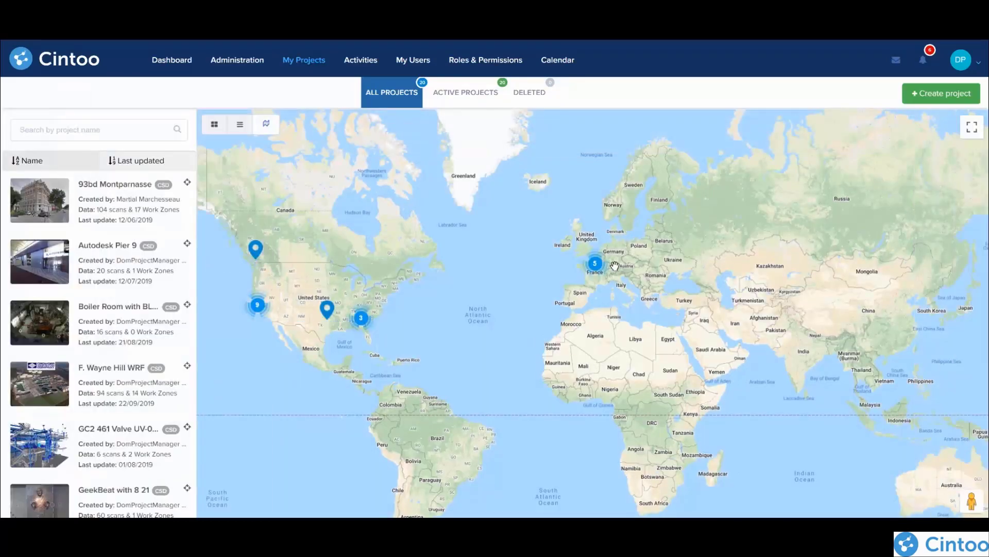
{"action": "left_click", "coordinate": [592, 264]}
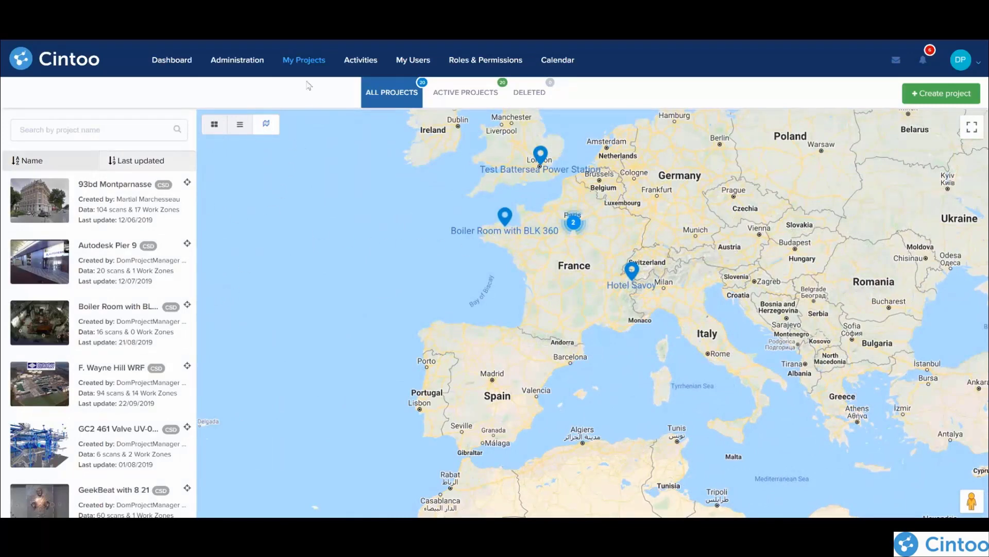
{"action": "left_click", "coordinate": [215, 126]}
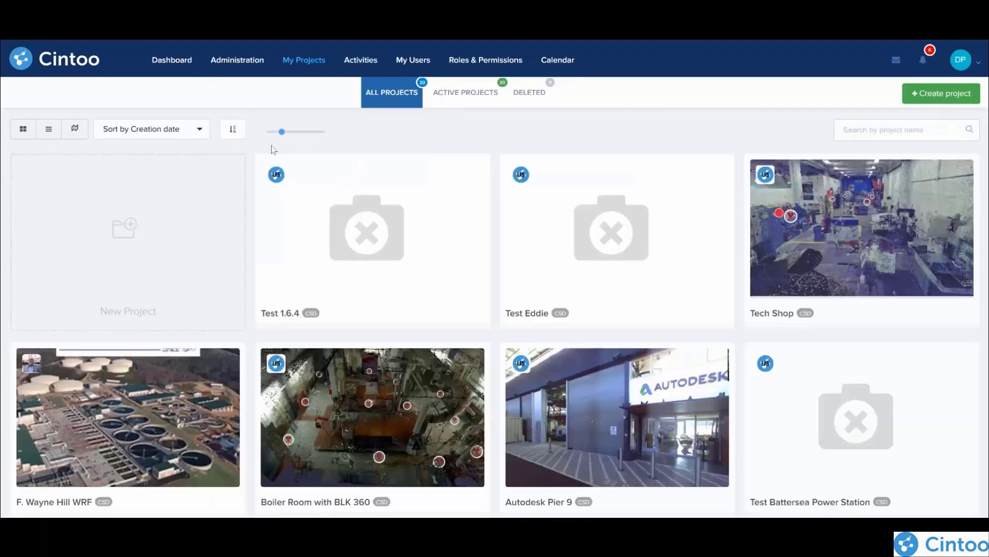
Step: Start a new project on the scan subscription plan and name it Test Webinar, leaving the description empty
{"action": "left_click", "coordinate": [948, 94]}
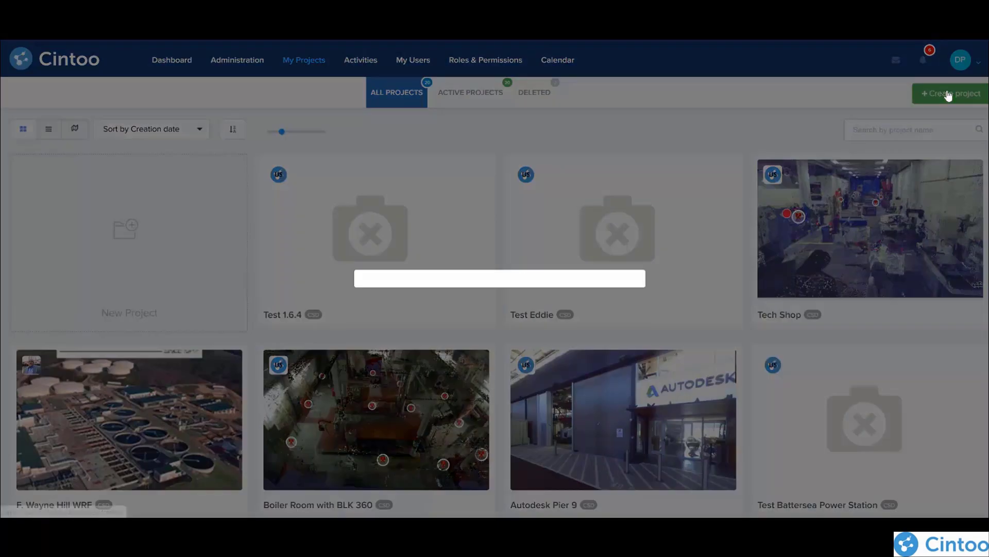
{"action": "left_click", "coordinate": [385, 162]}
{"action": "left_click", "coordinate": [361, 199]}
{"action": "left_click", "coordinate": [351, 209]}
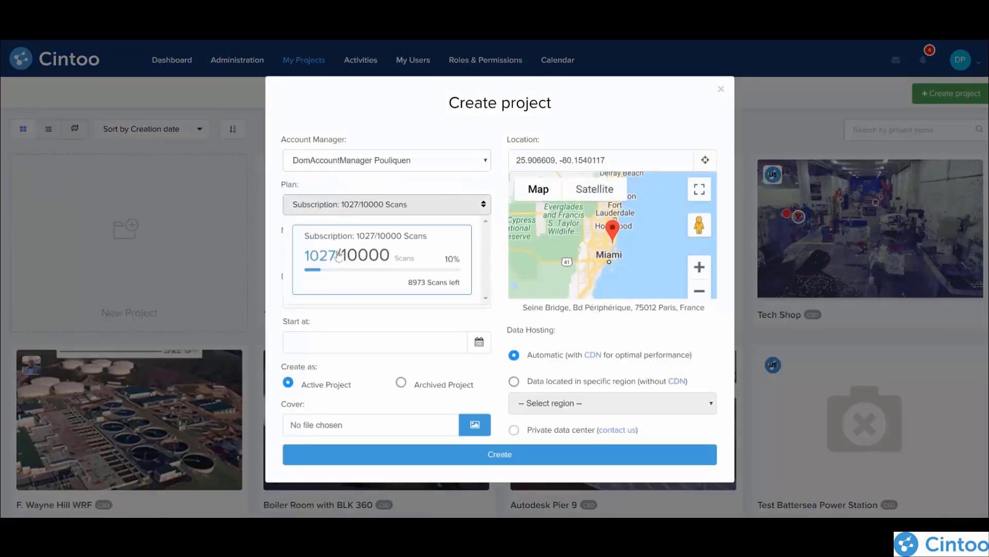
{"action": "left_click", "coordinate": [338, 253]}
{"action": "left_click", "coordinate": [337, 254]}
{"action": "type", "text": "Tes"}
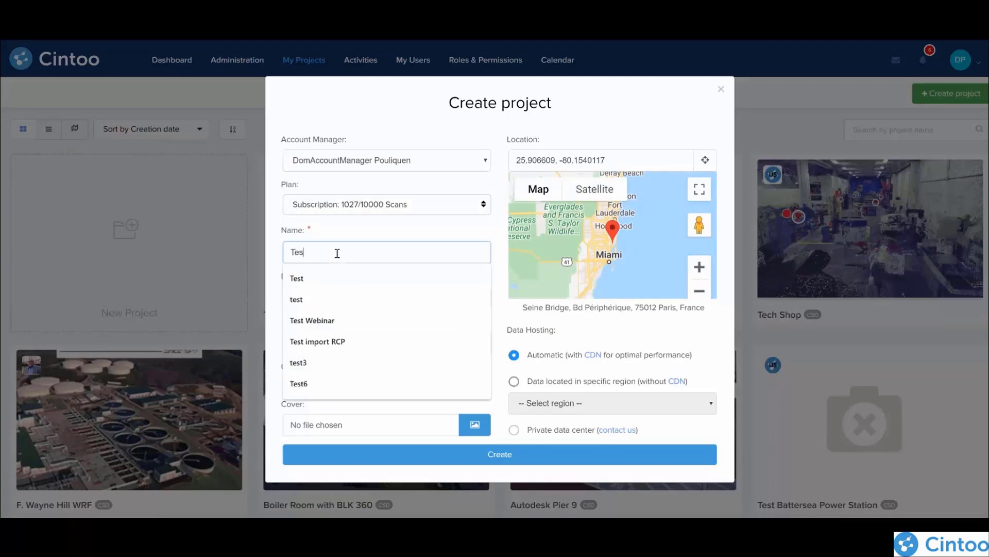
{"action": "type", "text": "t Webinar"}
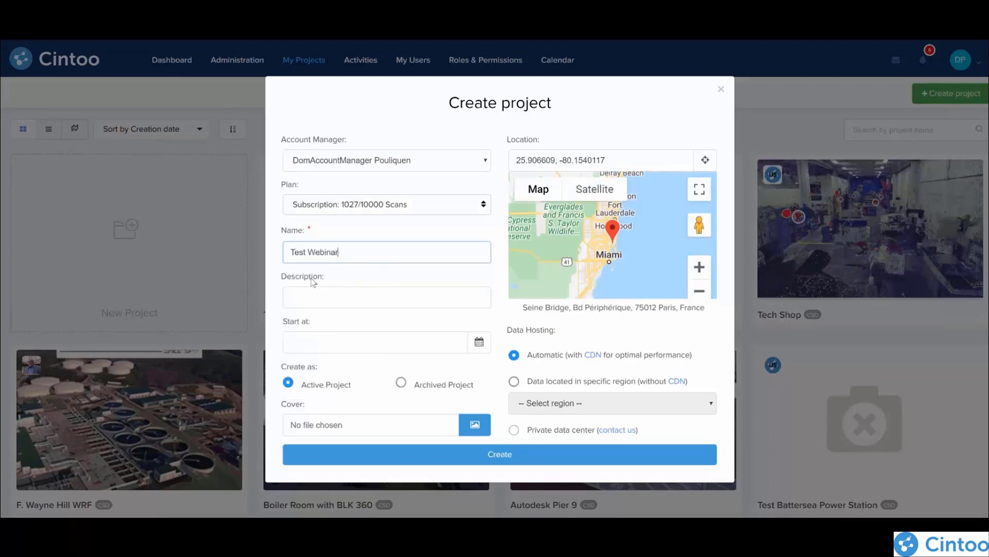
{"action": "left_click", "coordinate": [338, 299]}
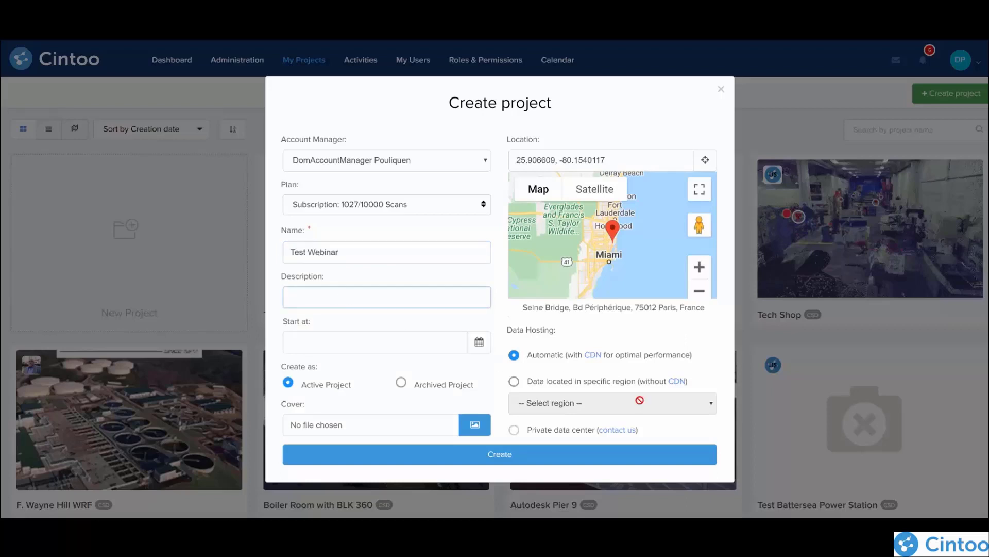
Step: Set the new project's location to Atlanta on the map
{"action": "left_click_drag", "start_coordinate": [567, 243], "coordinate": [637, 296]}
{"action": "scroll", "coordinate": [618, 235], "scroll_direction": "down", "scroll_amount": 3}
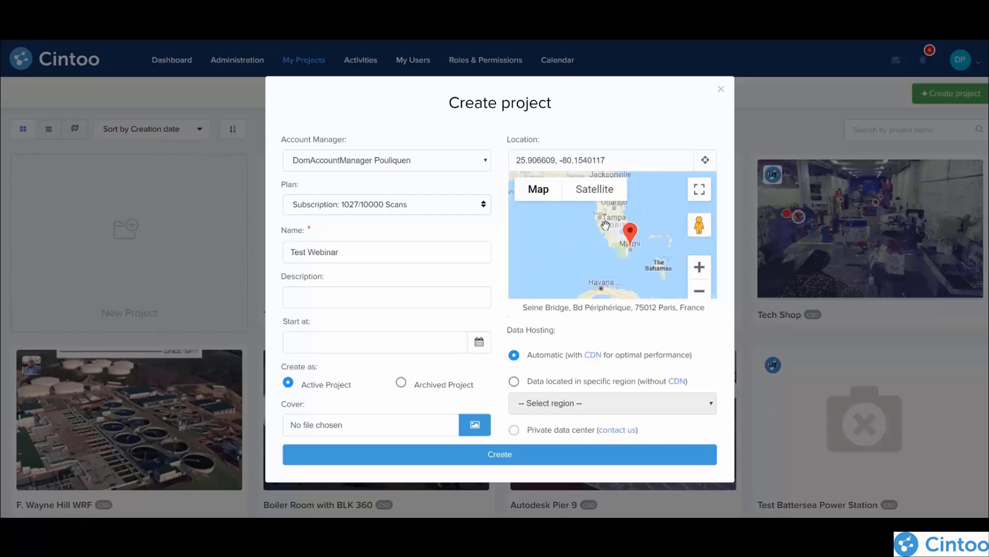
{"action": "scroll", "coordinate": [626, 236], "scroll_direction": "down", "scroll_amount": 2}
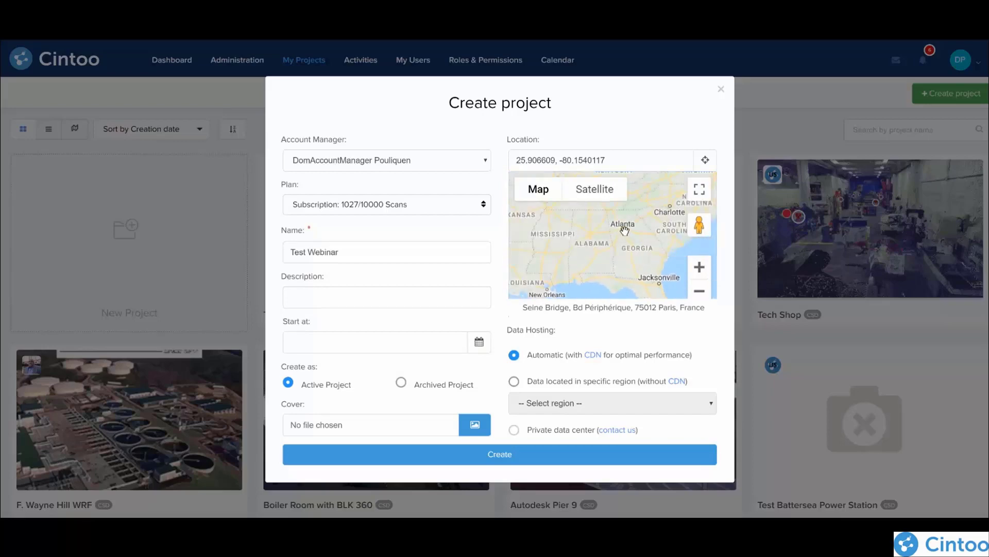
{"action": "left_click", "coordinate": [624, 228]}
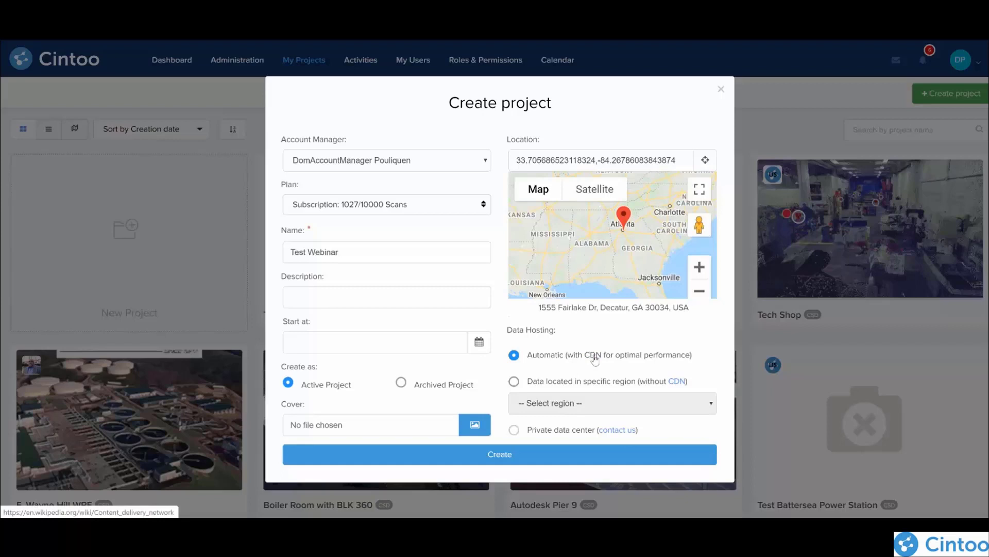
Step: Host the project's data in the specific region AWS - US East (N. Virginia) and create the project
{"action": "left_click", "coordinate": [514, 381]}
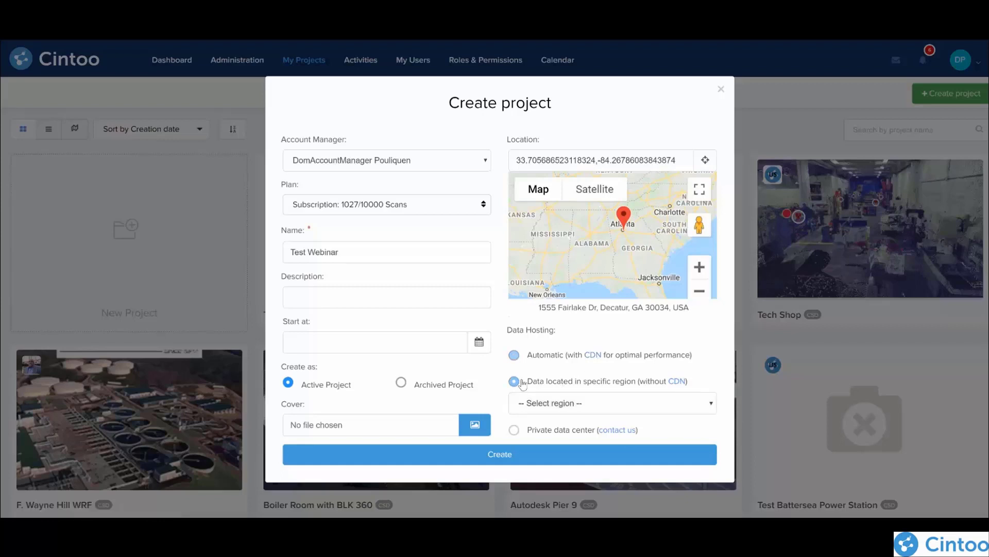
{"action": "left_click", "coordinate": [562, 405]}
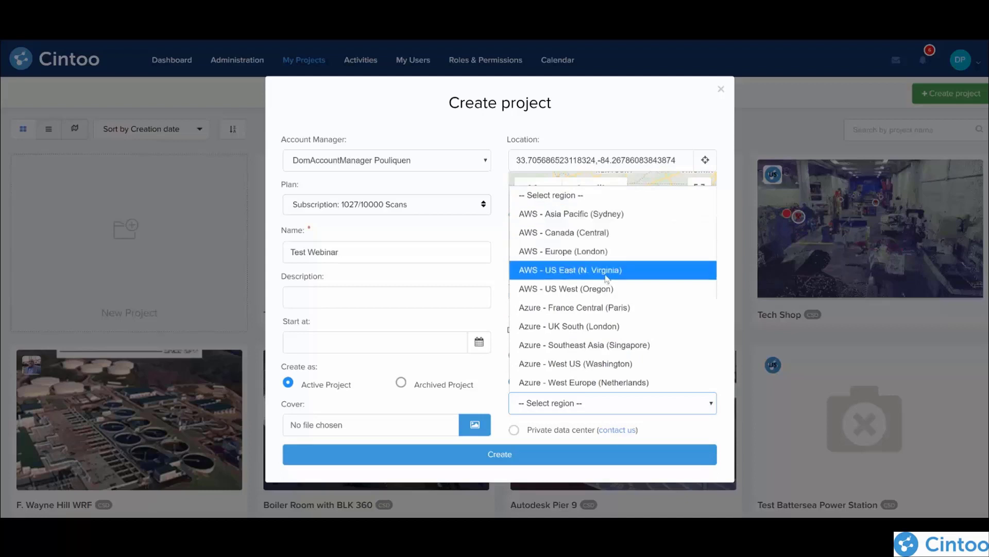
{"action": "left_click", "coordinate": [576, 270]}
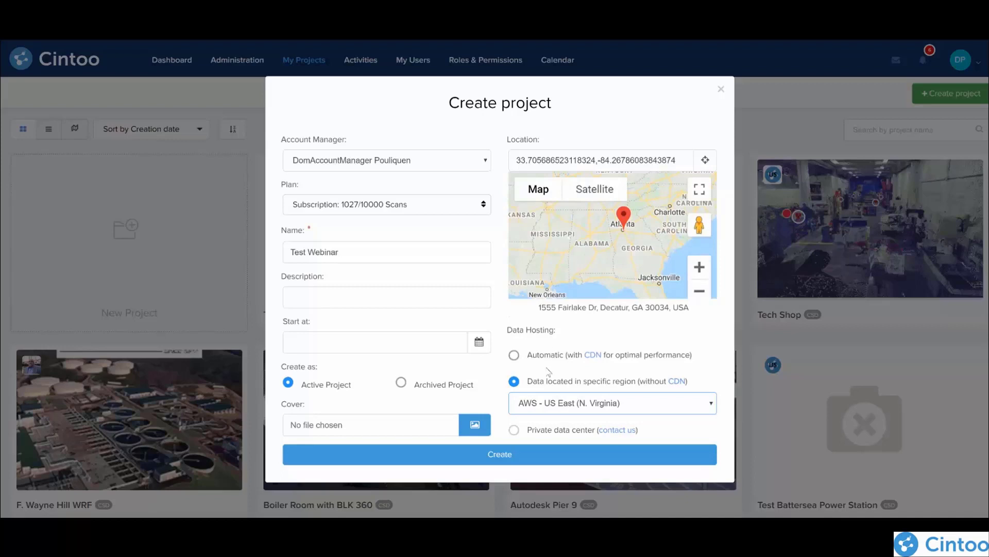
{"action": "left_click", "coordinate": [502, 455]}
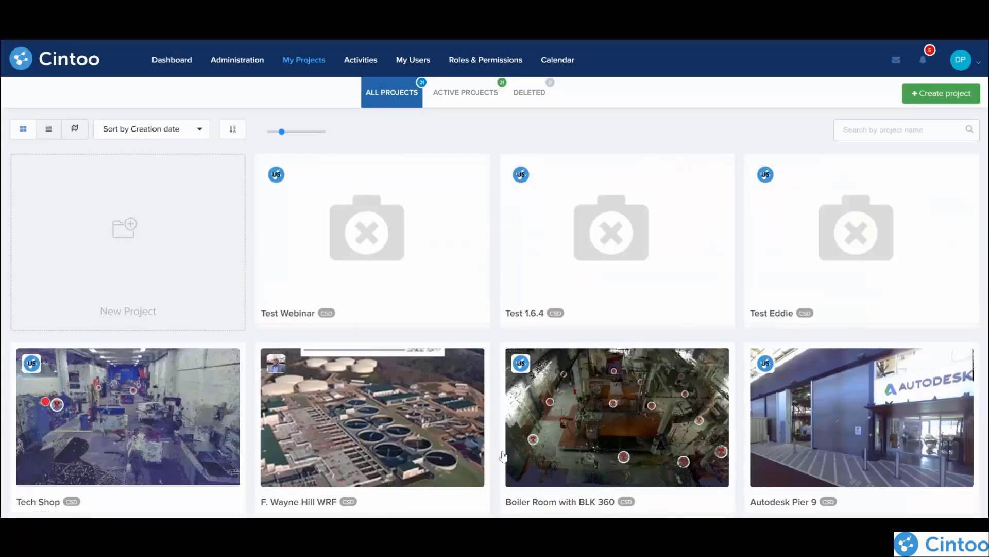
Step: Open the new Test Webinar project and show its members
{"action": "mouse_move", "coordinate": [375, 225]}
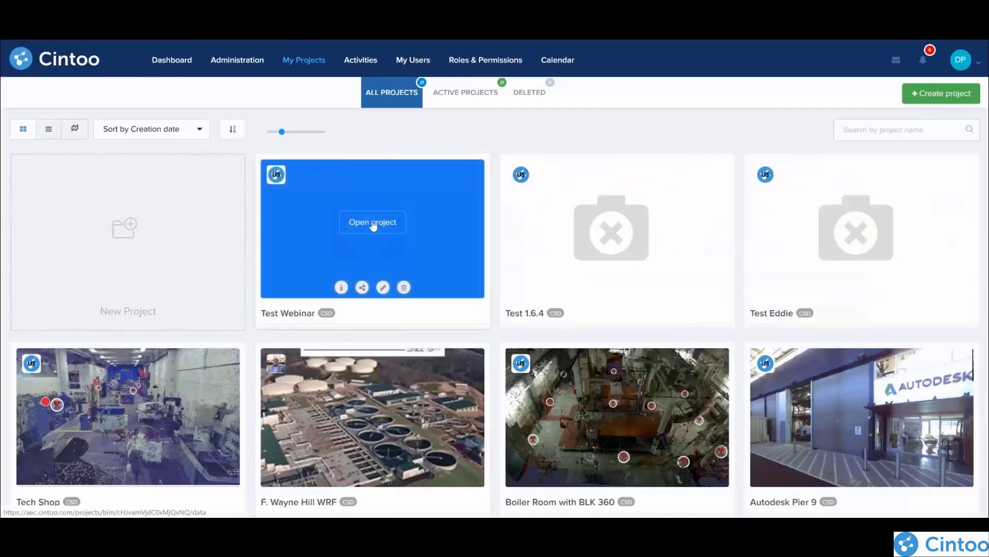
{"action": "left_click", "coordinate": [373, 225]}
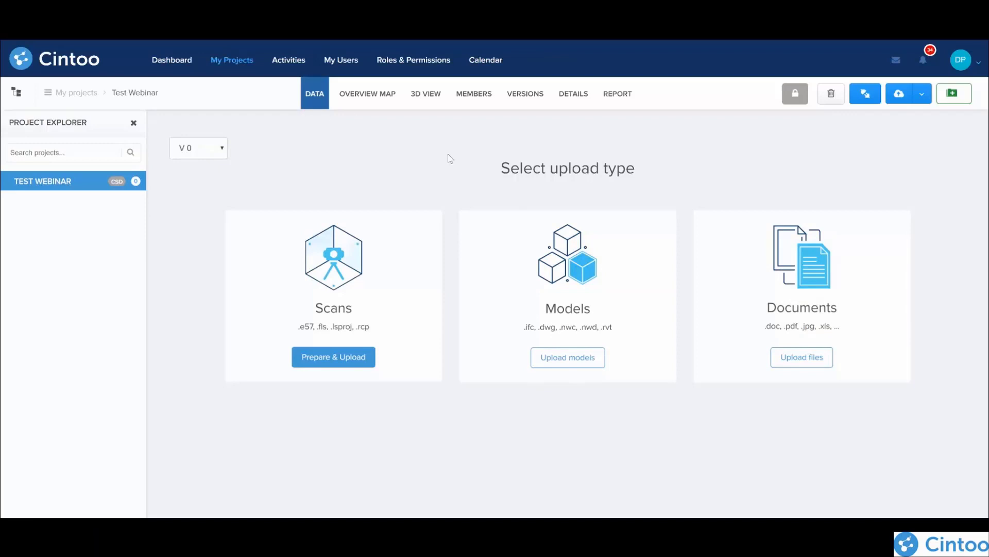
{"action": "left_click", "coordinate": [476, 95]}
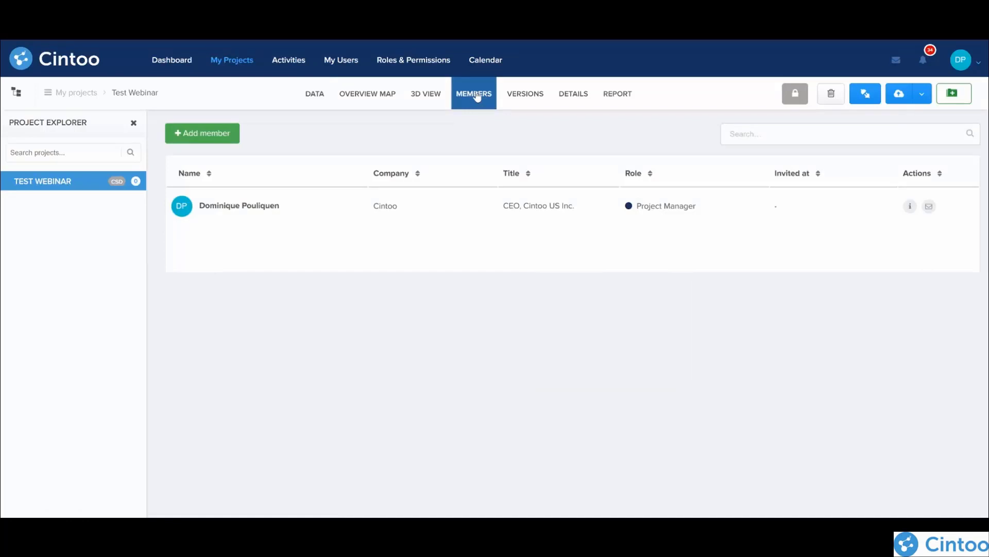
Step: Look through the ways of adding members and add the Test Webinar group to the project as BIM / VDC Manager
{"action": "left_click", "coordinate": [209, 135]}
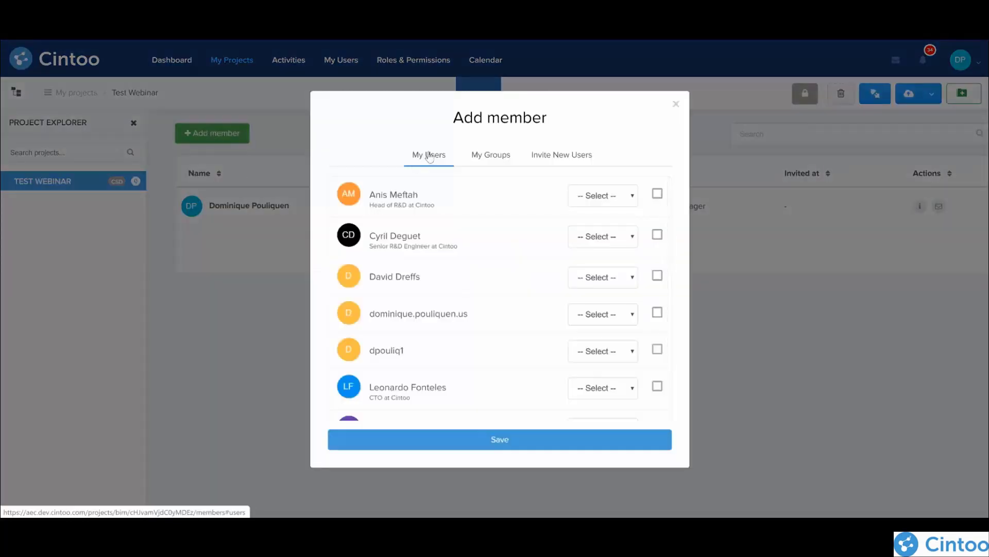
{"action": "left_click", "coordinate": [491, 155]}
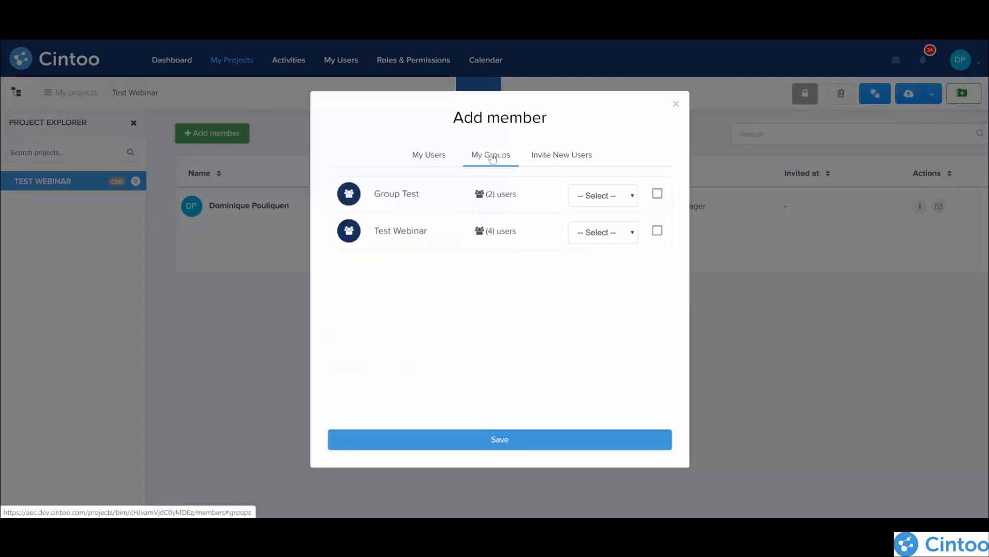
{"action": "left_click", "coordinate": [576, 154]}
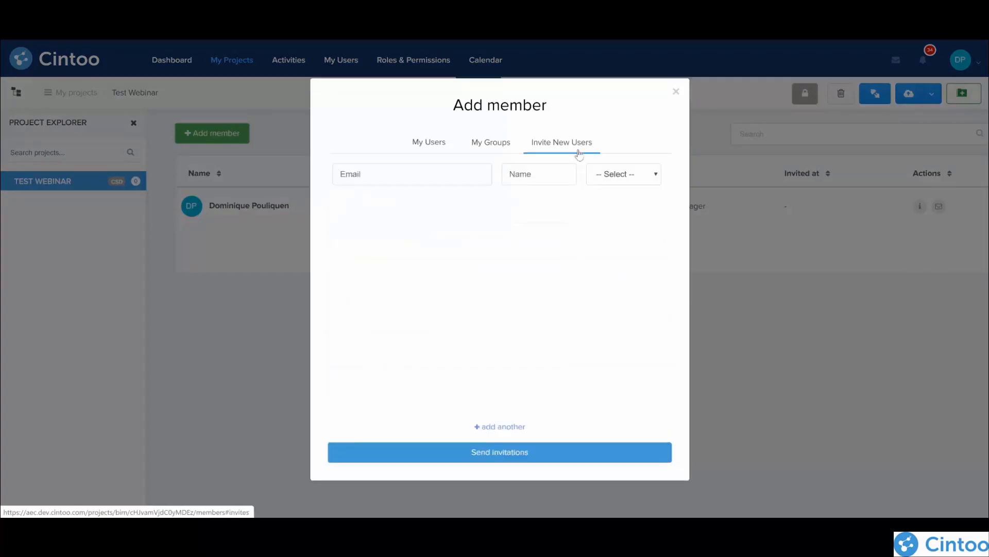
{"action": "left_click", "coordinate": [494, 150]}
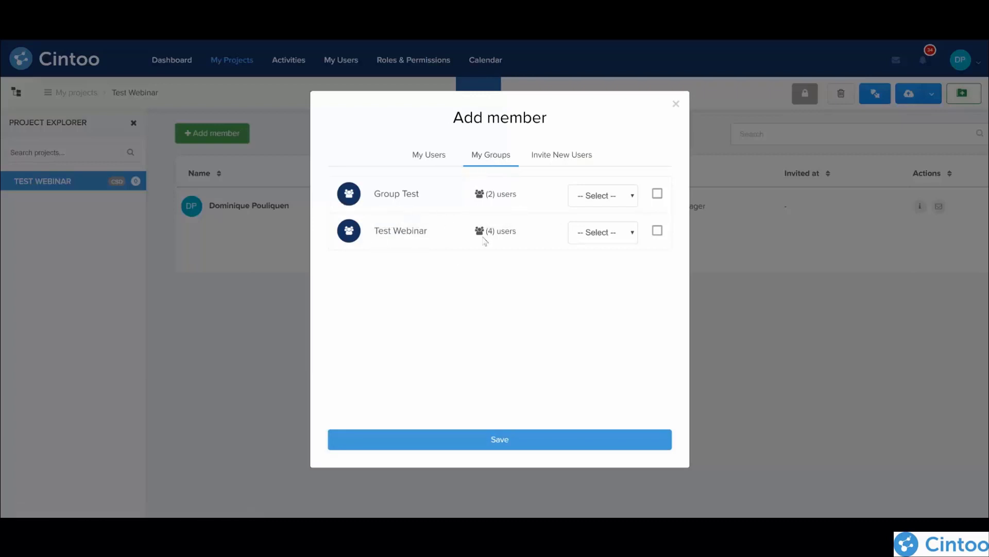
{"action": "left_click", "coordinate": [658, 231]}
{"action": "left_click", "coordinate": [635, 233]}
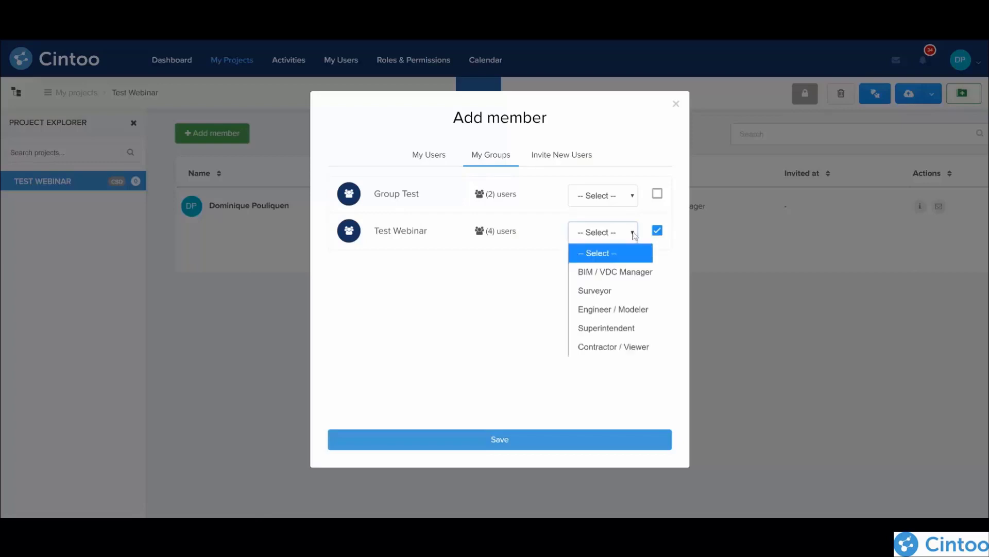
{"action": "left_click", "coordinate": [628, 273]}
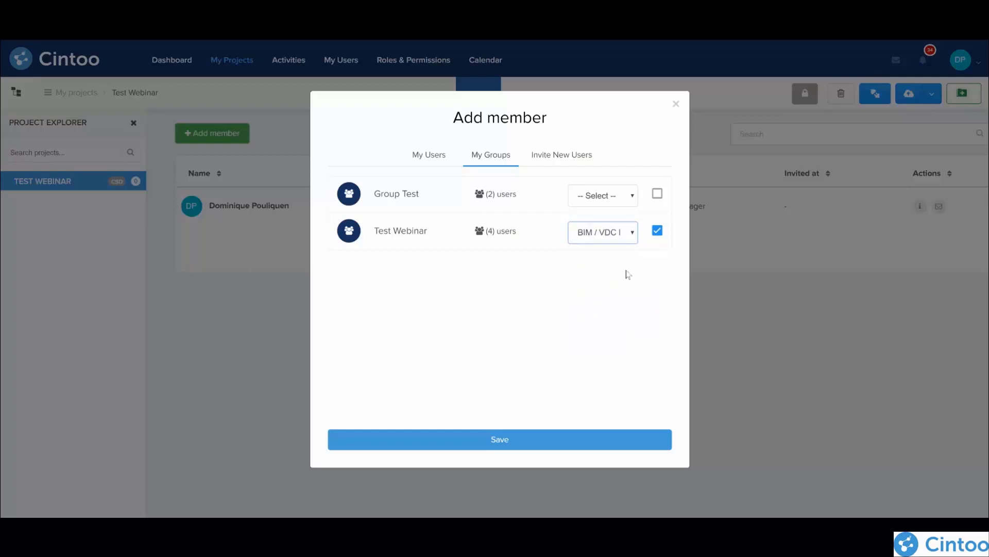
{"action": "left_click", "coordinate": [507, 440]}
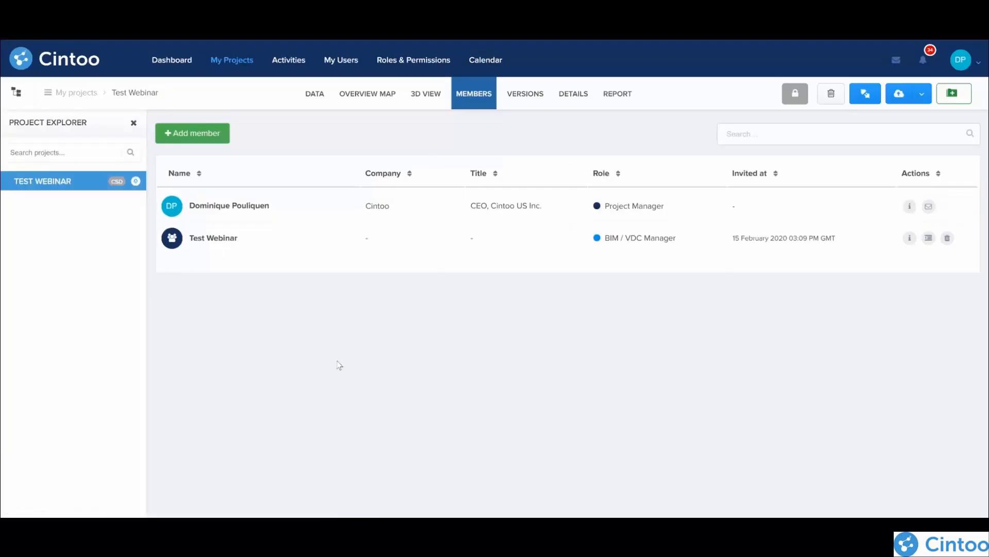
Step: Return to the project's data and download the Cintoo Connect installer
{"action": "left_click", "coordinate": [320, 99]}
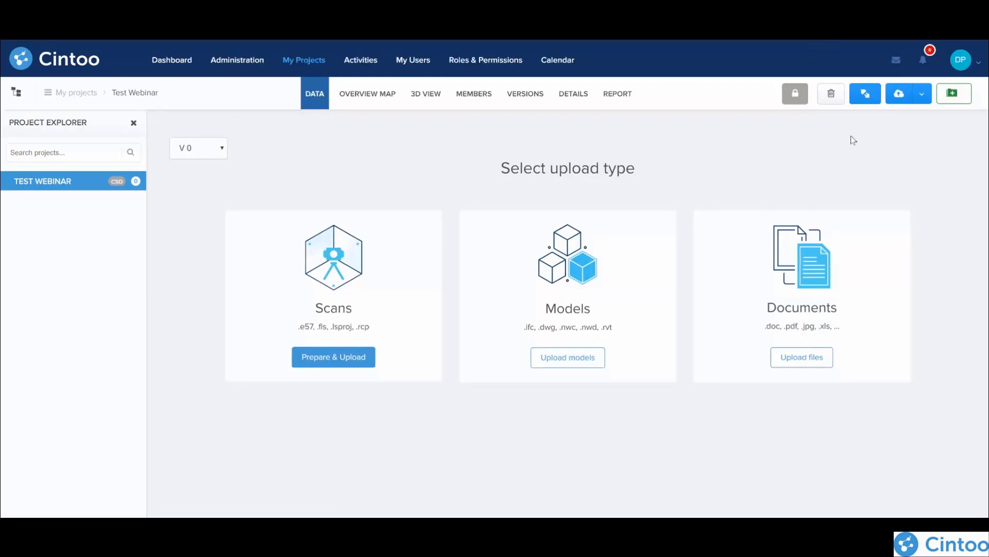
{"action": "left_click", "coordinate": [867, 96]}
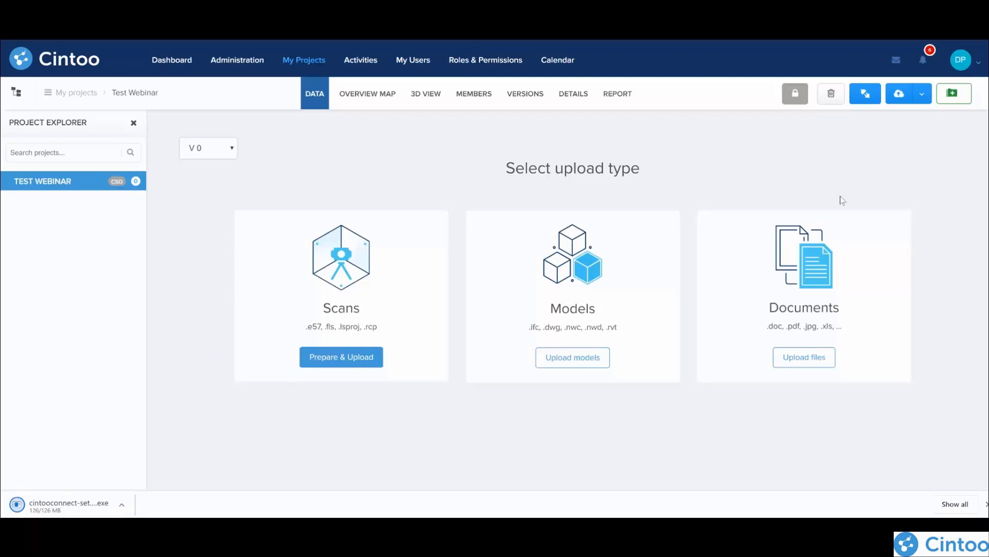
Step: Start preparing and uploading scans for the project, and place the Cintoo Connect window over the middle of the page
{"action": "left_click", "coordinate": [922, 98]}
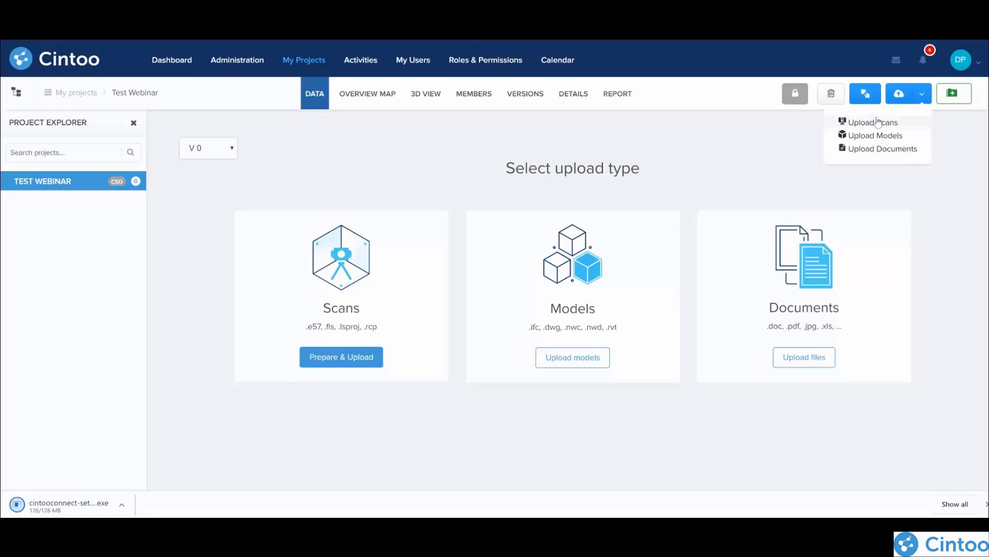
{"action": "left_click", "coordinate": [337, 358]}
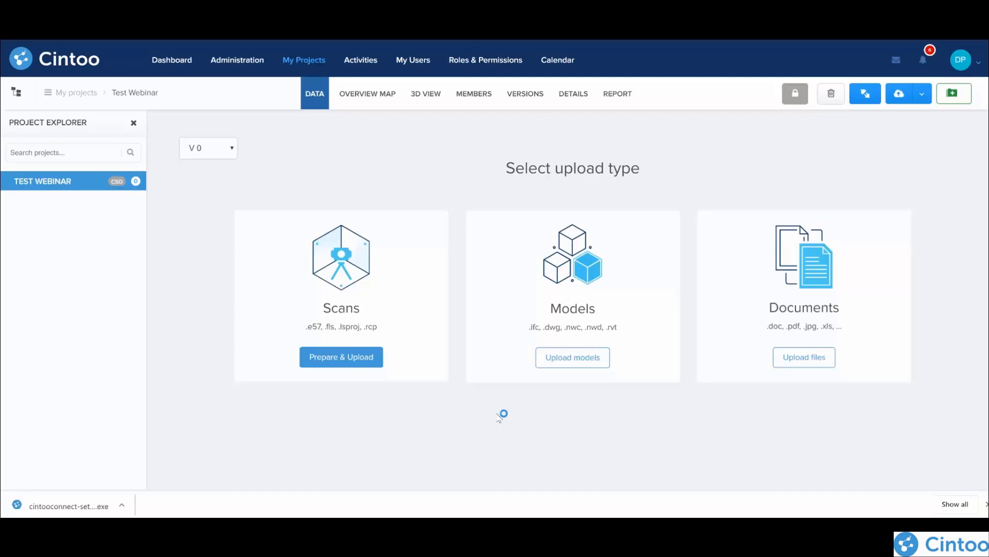
{"action": "left_click_drag", "start_coordinate": [297, 22], "coordinate": [469, 124]}
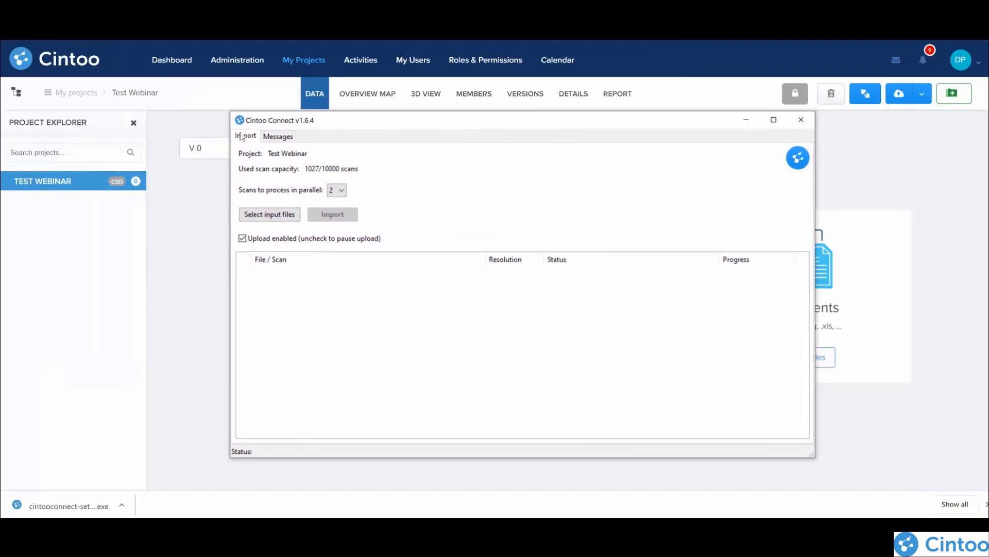
Step: Select chaufferie.e57 from the chaufferie folder as the scan file to import
{"action": "left_click", "coordinate": [268, 214]}
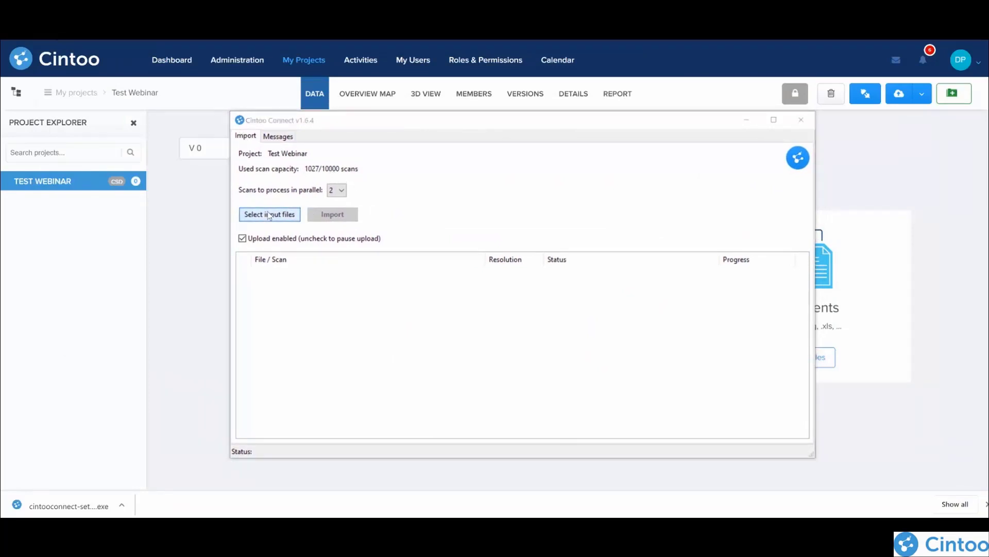
{"action": "left_click", "coordinate": [660, 373]}
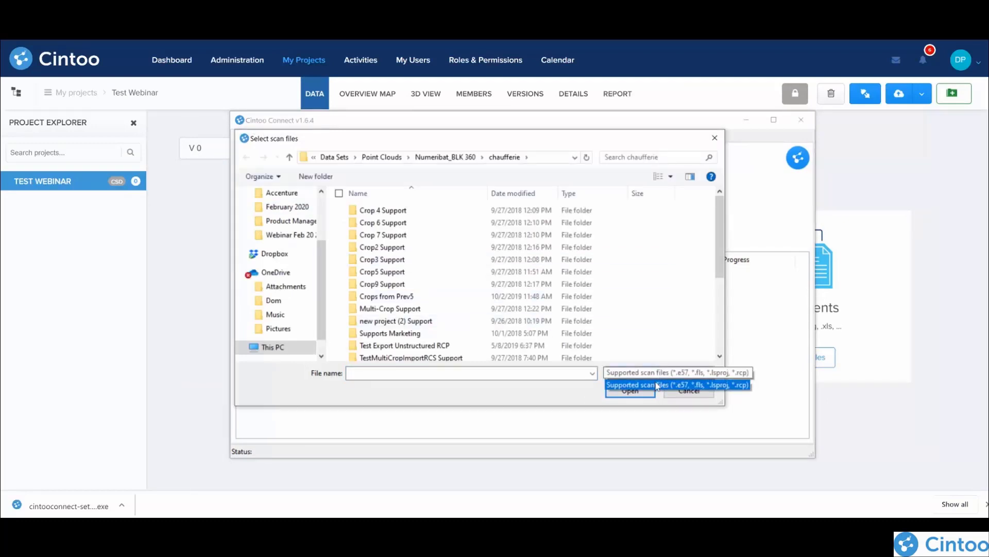
{"action": "scroll", "coordinate": [453, 286], "scroll_direction": "down", "scroll_amount": 3}
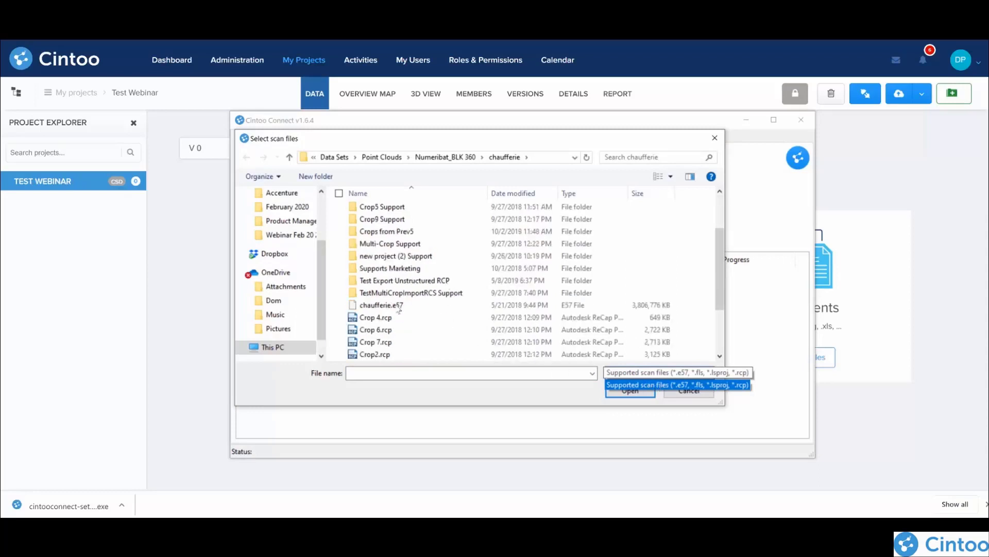
{"action": "left_click", "coordinate": [373, 308]}
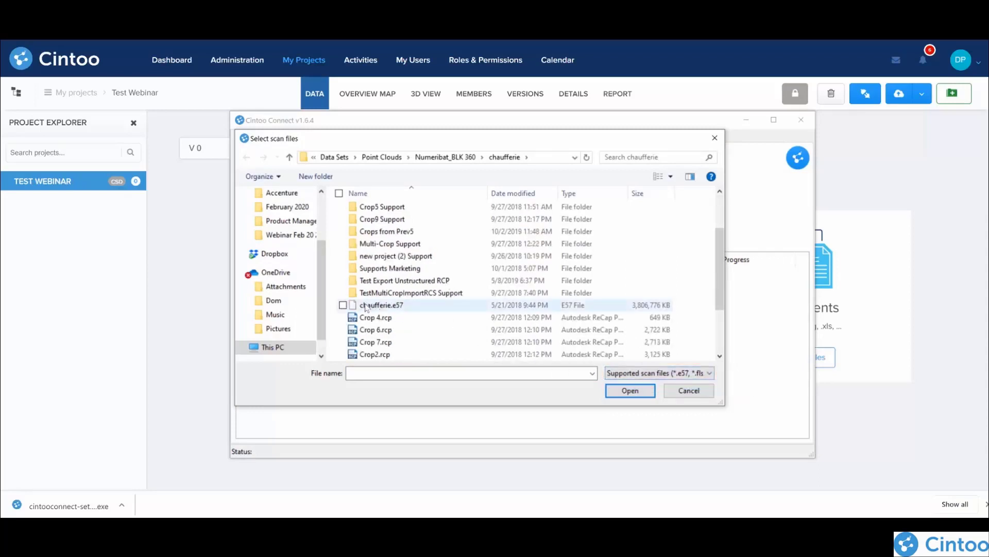
{"action": "left_click", "coordinate": [343, 305]}
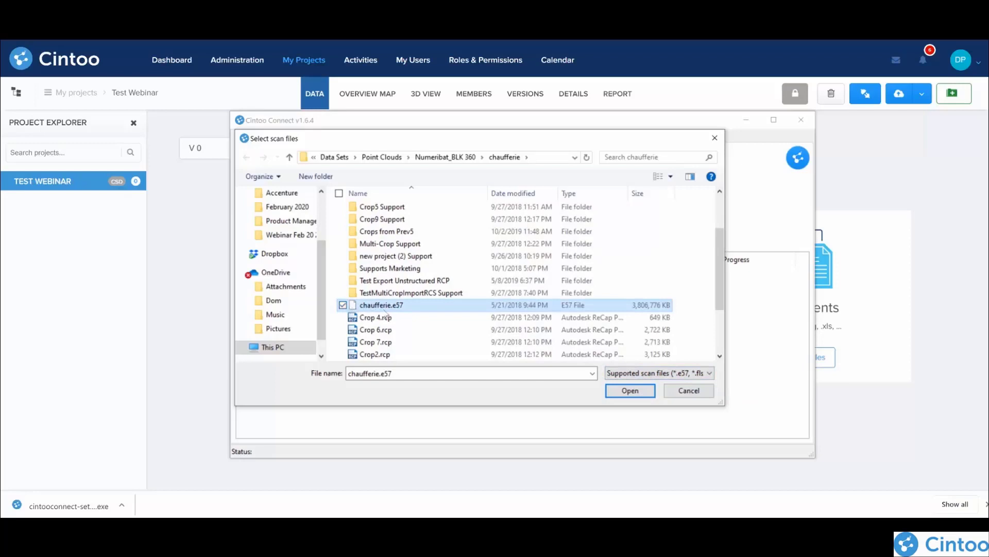
{"action": "left_click", "coordinate": [629, 391]}
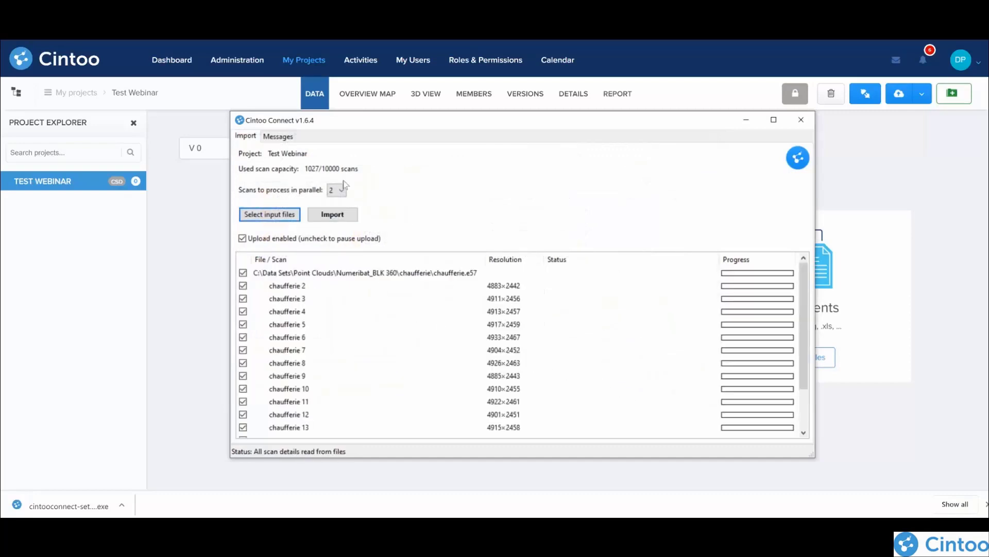
Step: Start importing the chaufferie scans with 2 processed in parallel, and pause and re-enable the upload once
{"action": "left_click", "coordinate": [342, 191]}
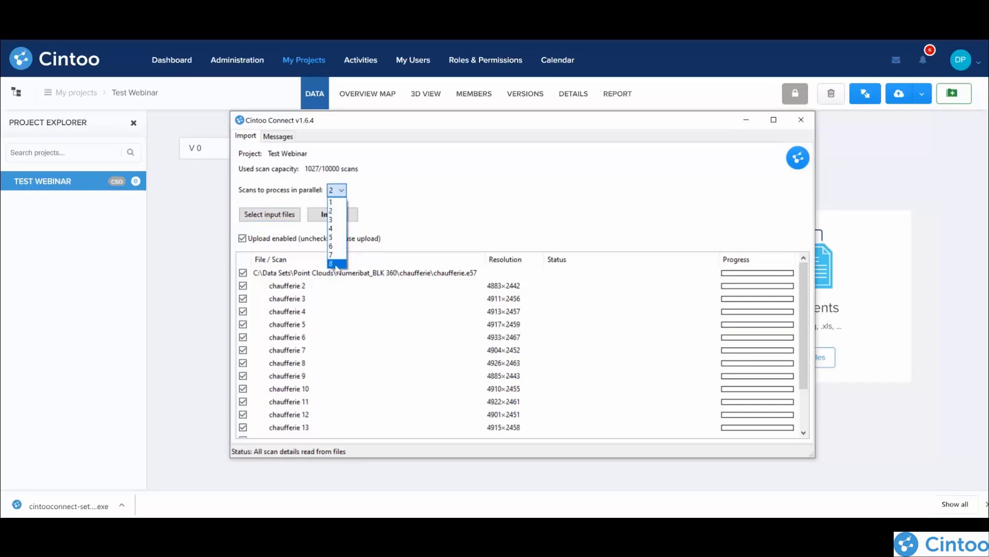
{"action": "left_click", "coordinate": [340, 211]}
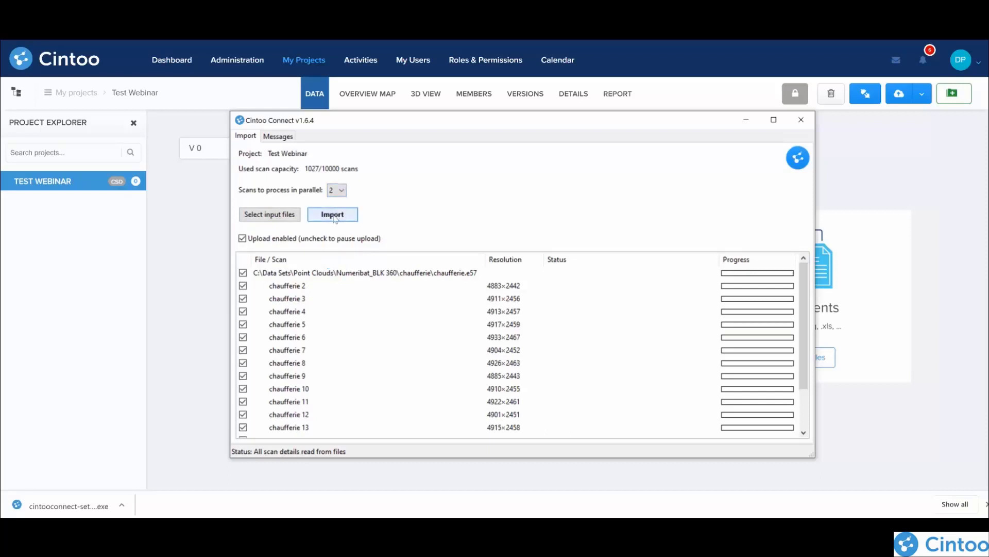
{"action": "left_click", "coordinate": [332, 215]}
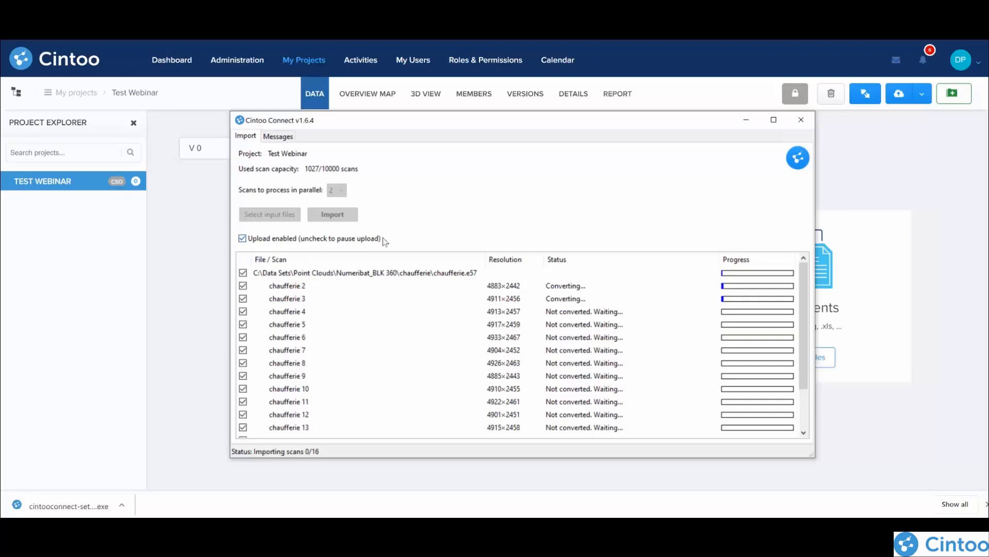
{"action": "left_click", "coordinate": [243, 238]}
{"action": "left_click", "coordinate": [242, 238]}
Step: Quit Cintoo Connect during the import, relaunch the scan upload from the project and resume the interrupted session
{"action": "left_click", "coordinate": [801, 120]}
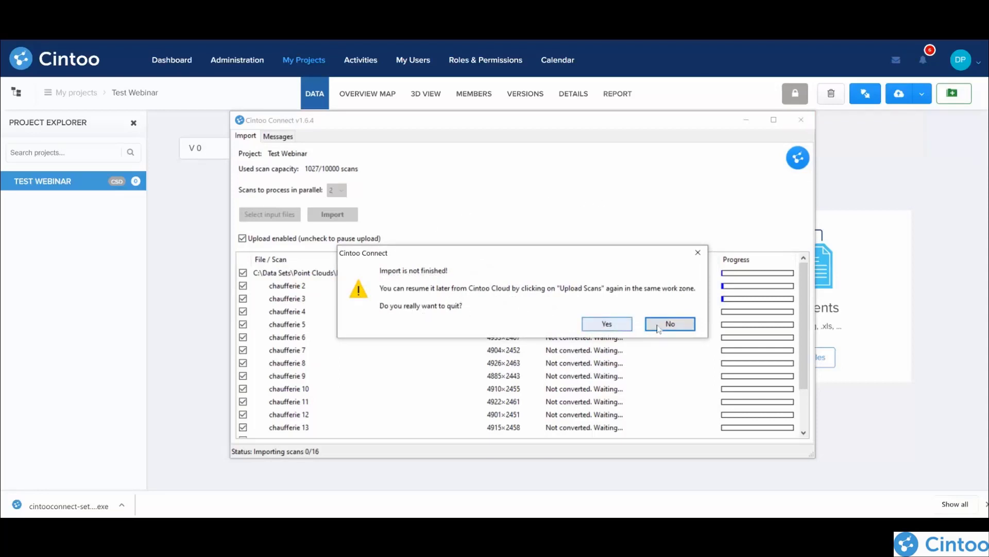
{"action": "left_click", "coordinate": [604, 325]}
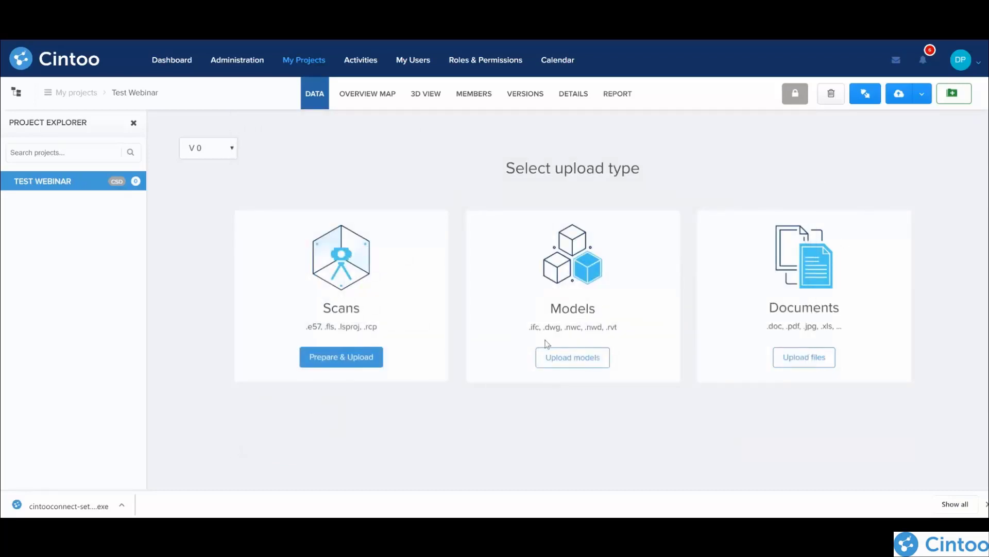
{"action": "left_click", "coordinate": [921, 95]}
{"action": "left_click", "coordinate": [879, 123]}
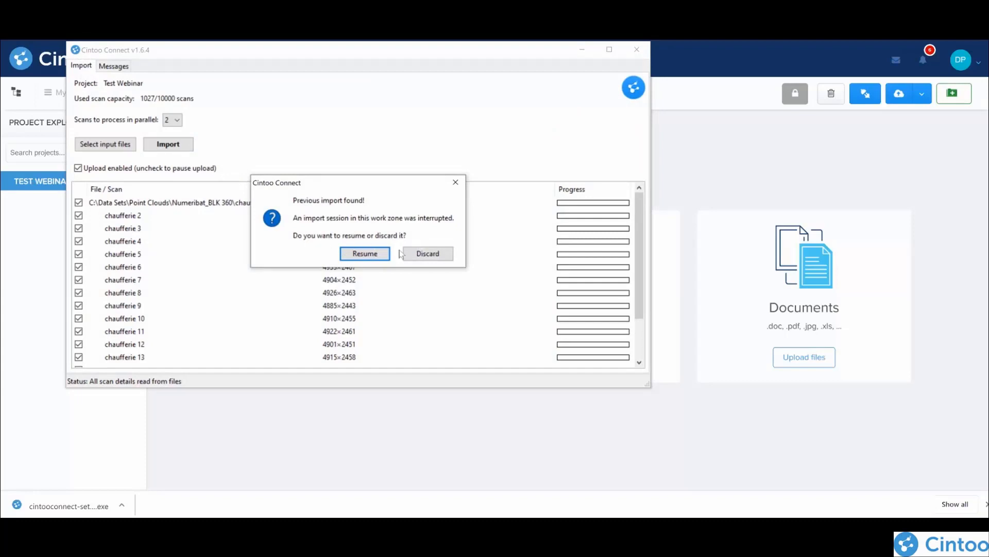
{"action": "left_click", "coordinate": [366, 253]}
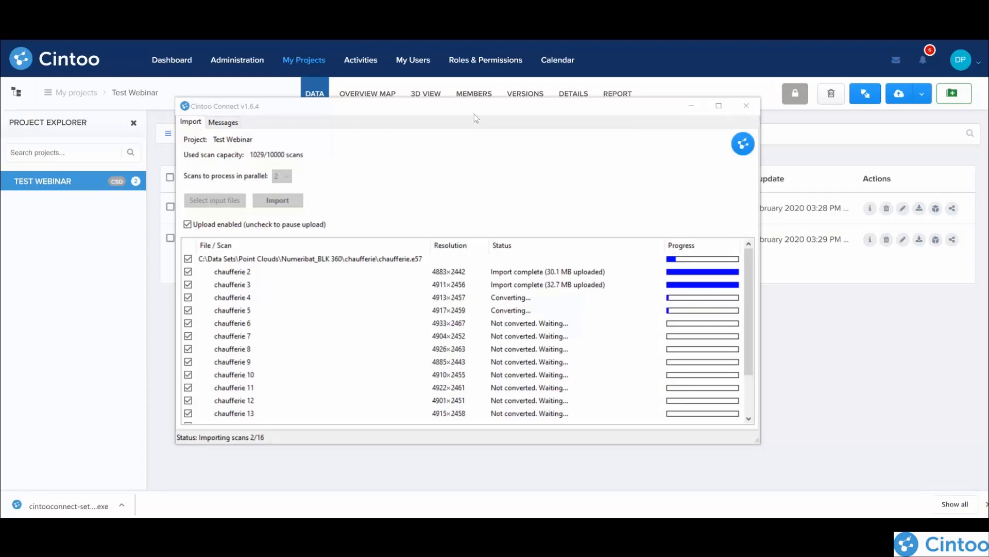
Step: Reload the project's data list and examine the chaufferie 2 scan's details and its enlarged panorama
{"action": "left_click", "coordinate": [320, 91]}
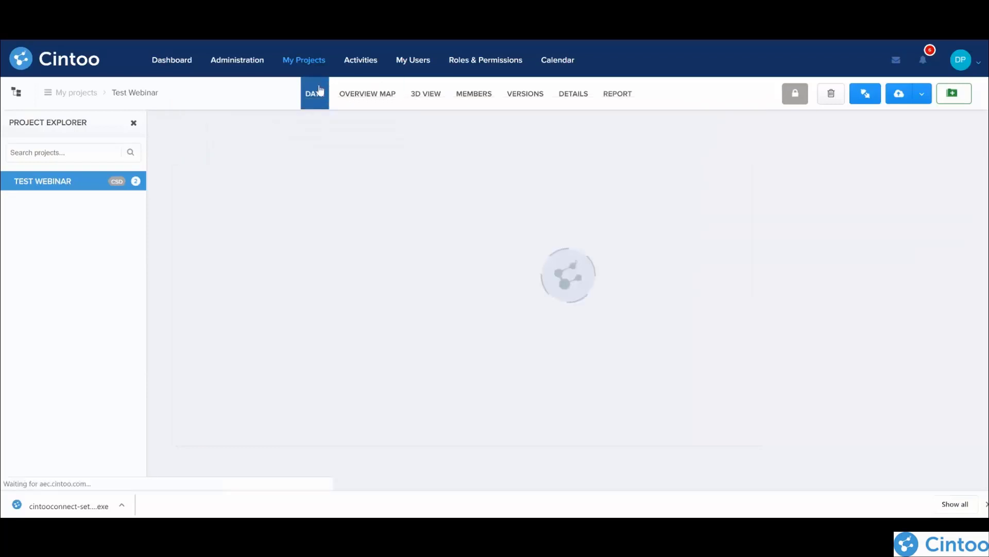
{"action": "mouse_move", "coordinate": [239, 230]}
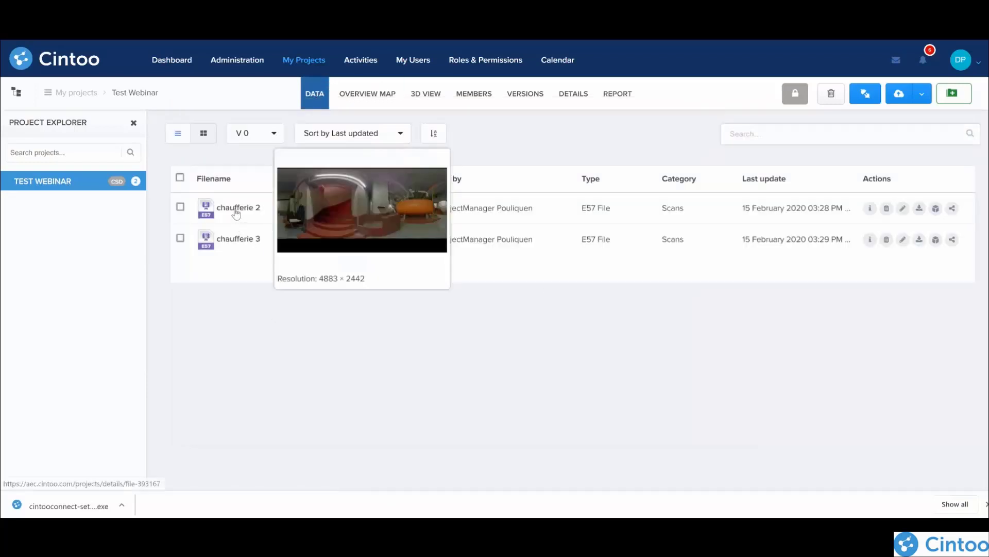
{"action": "mouse_move", "coordinate": [237, 209]}
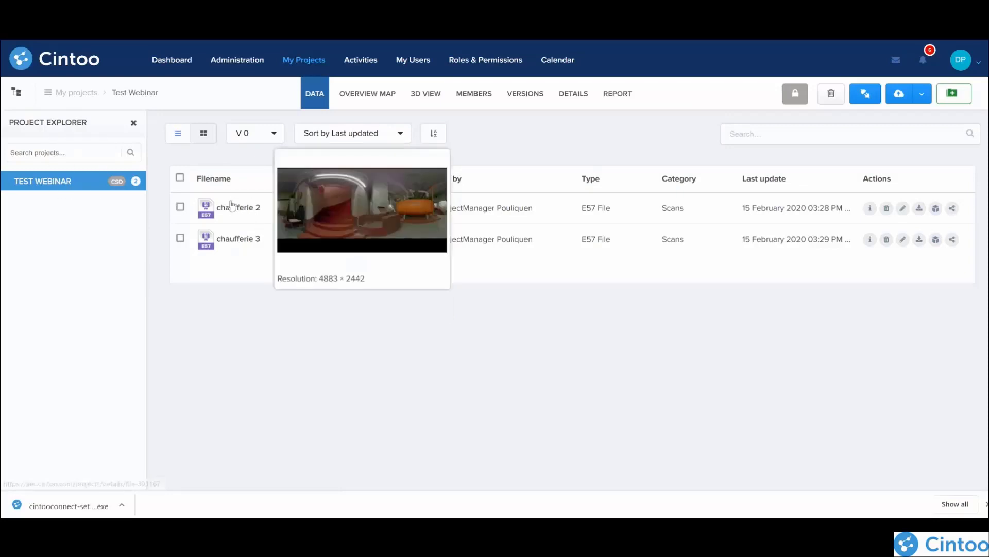
{"action": "left_click", "coordinate": [235, 206]}
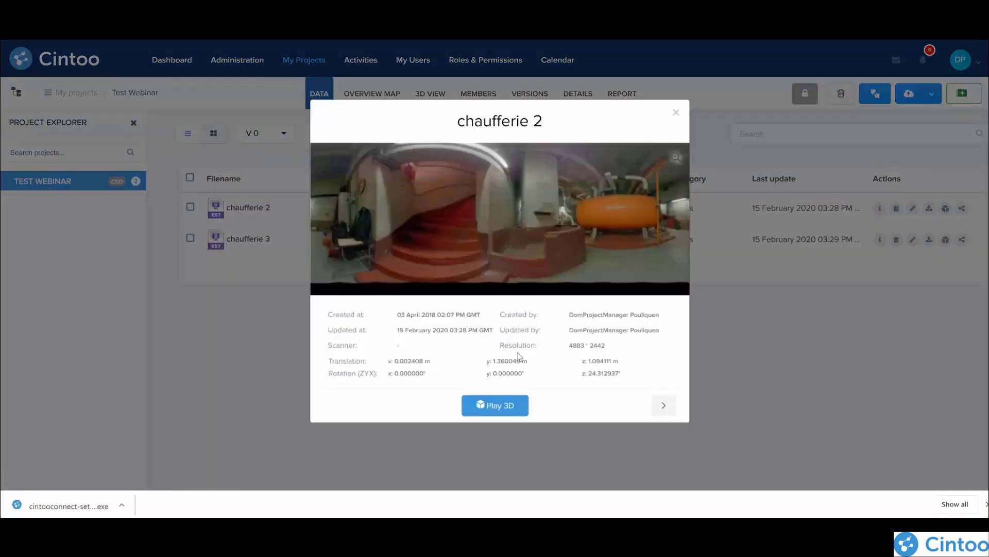
{"action": "left_click", "coordinate": [537, 218]}
{"action": "left_click", "coordinate": [601, 223]}
{"action": "left_click", "coordinate": [601, 223]}
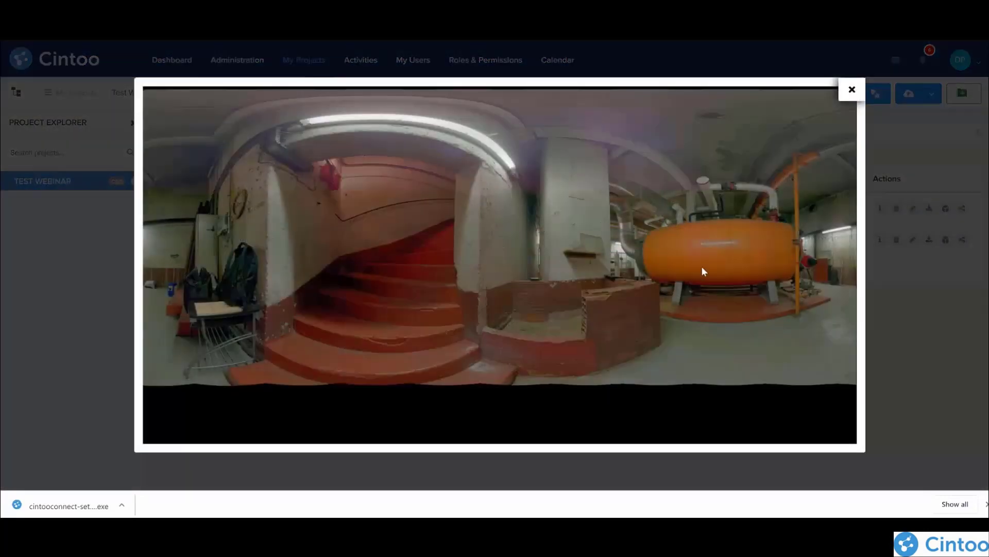
{"action": "left_click", "coordinate": [851, 91]}
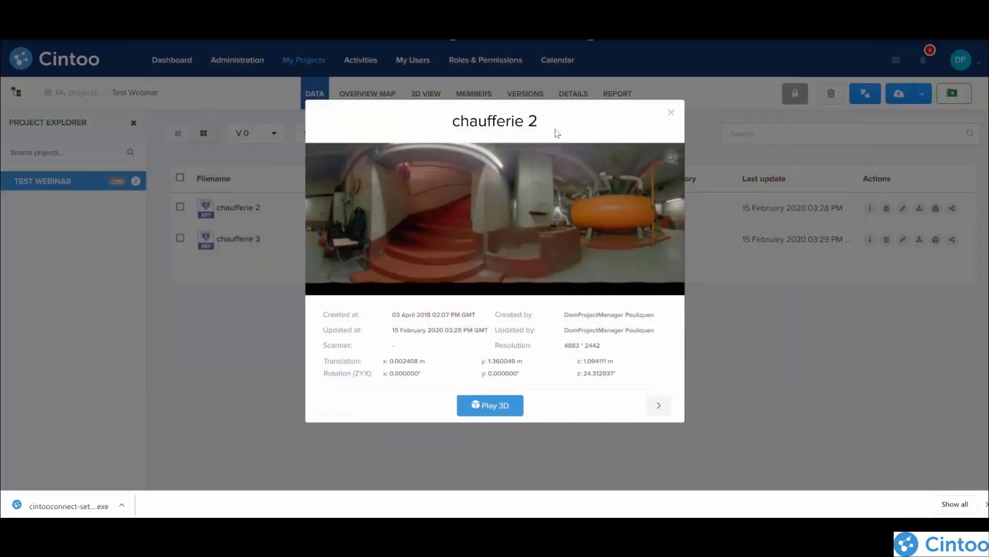
Step: Open chaufferie 2 in the 3D view and look around the room in 2D Panoramic display
{"action": "left_click", "coordinate": [479, 404]}
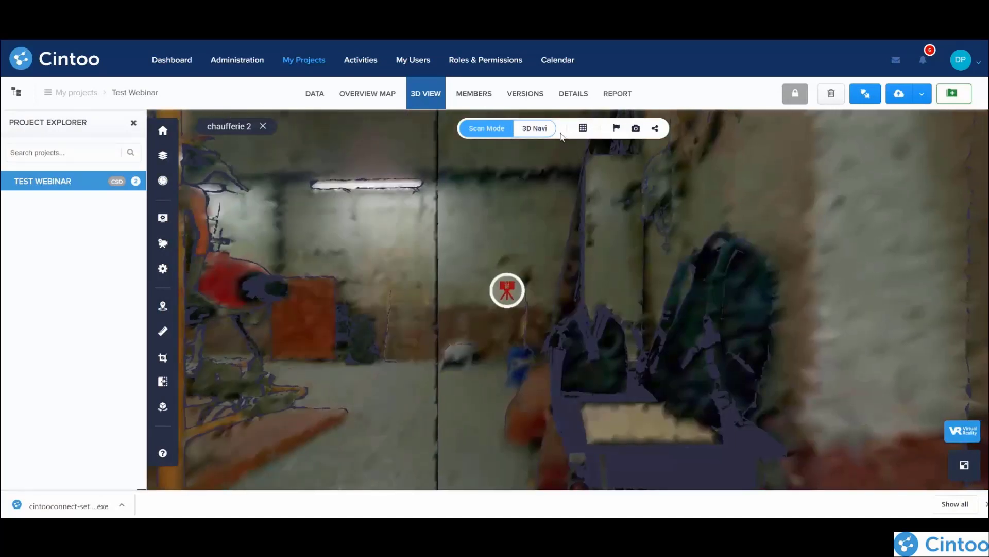
{"action": "left_click", "coordinate": [583, 127]}
{"action": "left_click", "coordinate": [581, 218]}
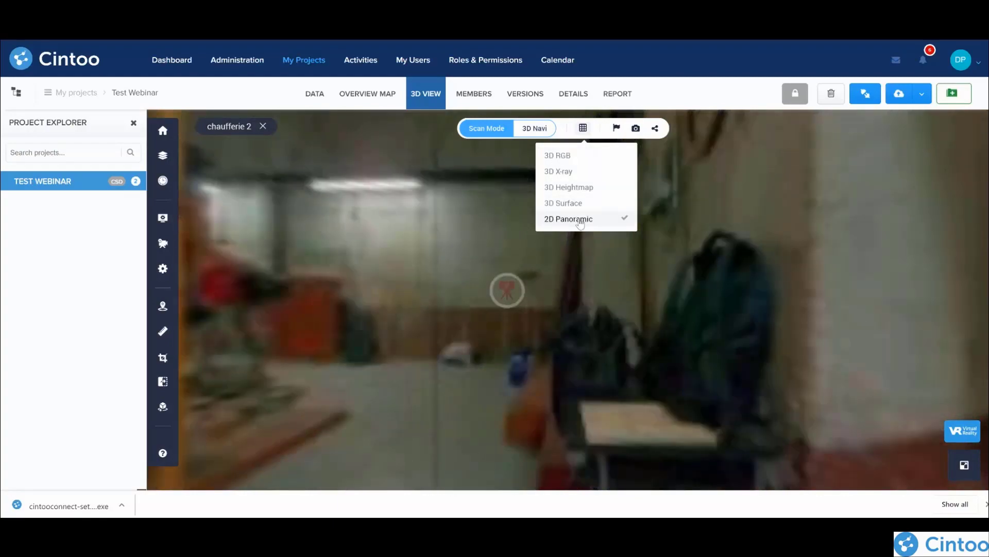
{"action": "left_click_drag", "start_coordinate": [291, 293], "coordinate": [827, 386]}
{"action": "left_click_drag", "start_coordinate": [581, 300], "coordinate": [334, 263]}
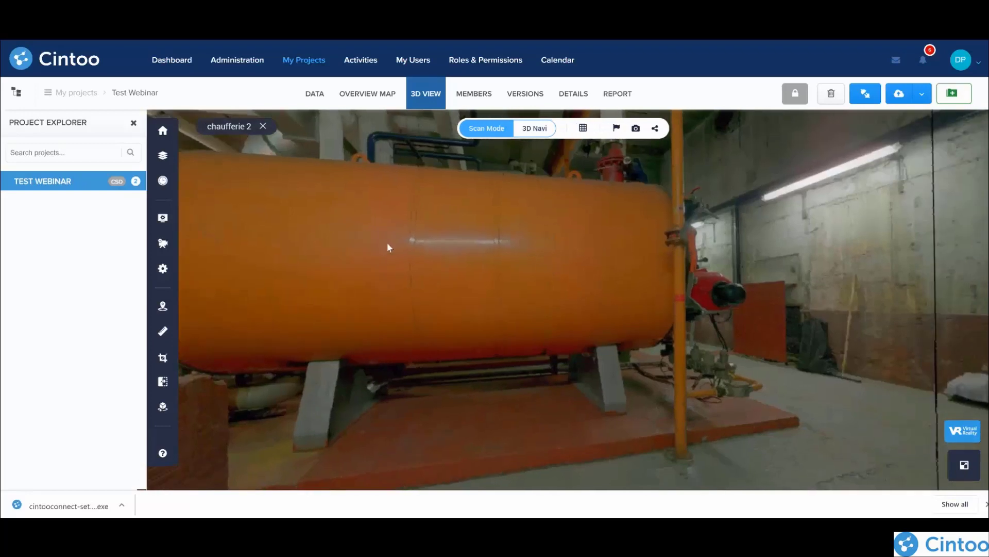
{"action": "left_click_drag", "start_coordinate": [414, 247], "coordinate": [292, 265]}
Step: Examine the area around the orange tank in 3D RGB and 3D Surface display
{"action": "left_click", "coordinate": [582, 129]}
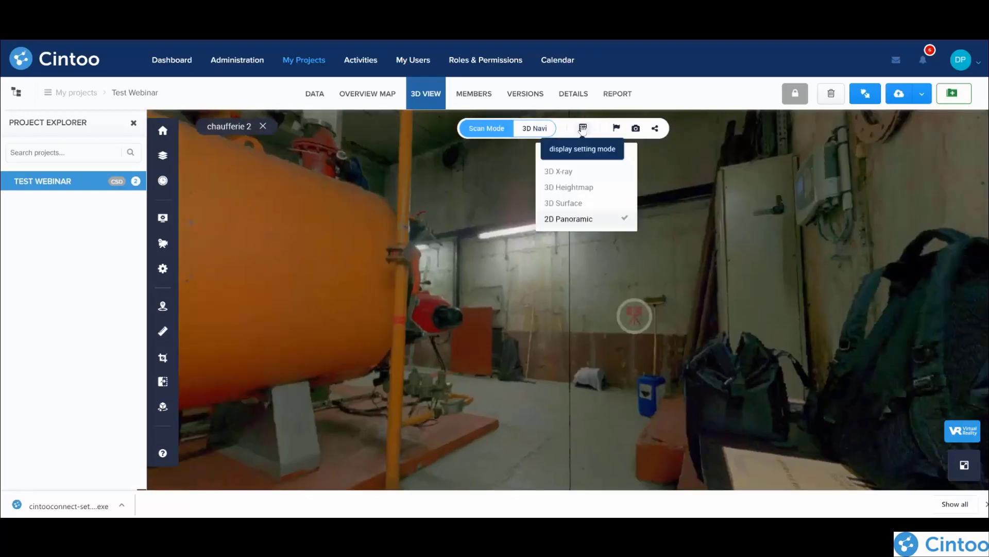
{"action": "left_click", "coordinate": [590, 156]}
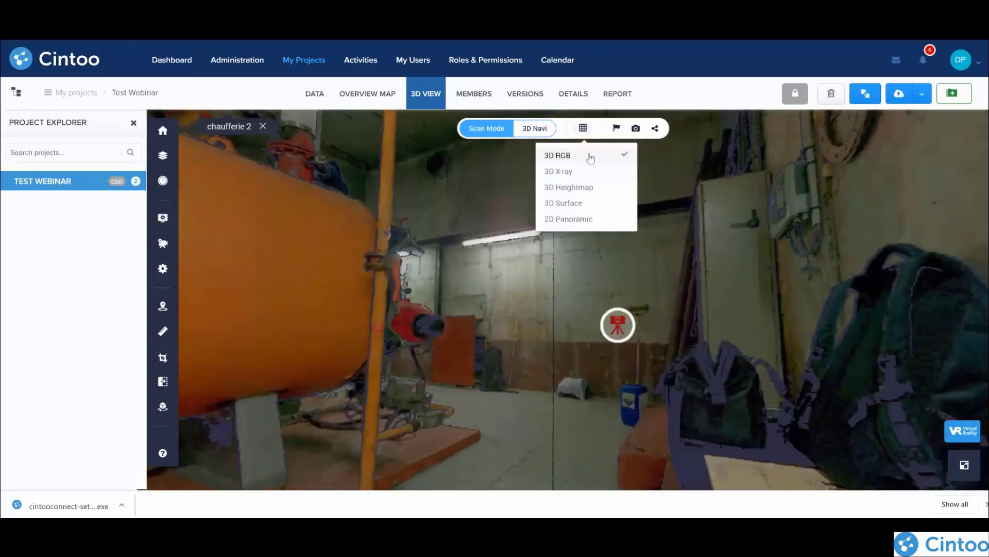
{"action": "mouse_move", "coordinate": [547, 289]}
{"action": "left_mouse_down"}
{"action": "mouse_move", "coordinate": [447, 363]}
{"action": "mouse_move", "coordinate": [447, 398]}
{"action": "mouse_move", "coordinate": [734, 360]}
{"action": "left_mouse_up"}
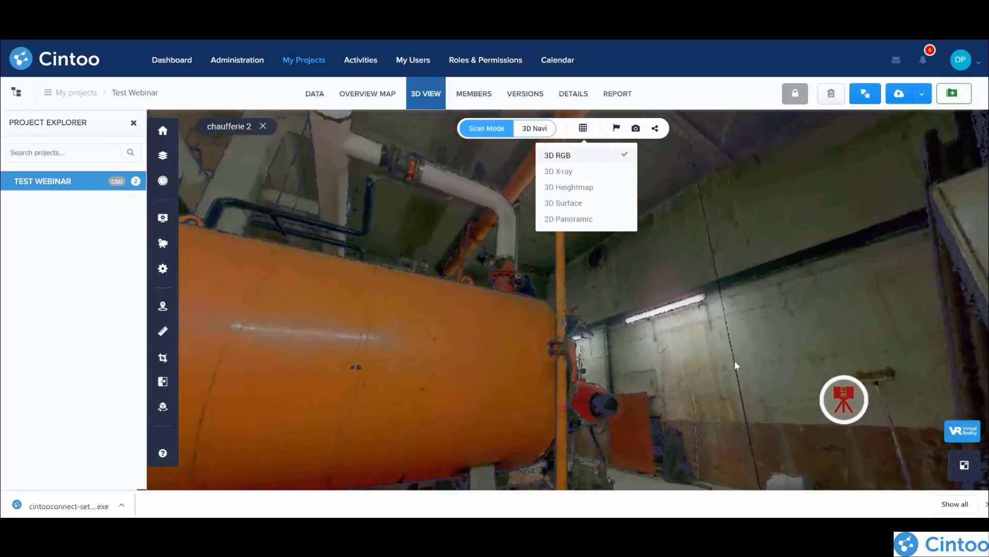
{"action": "left_click", "coordinate": [584, 129]}
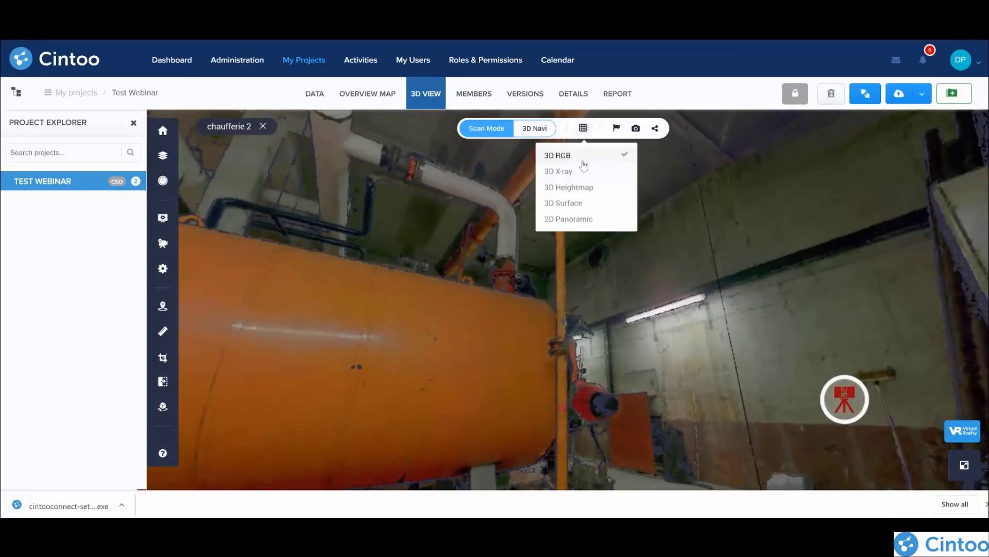
{"action": "left_click", "coordinate": [583, 204]}
{"action": "mouse_move", "coordinate": [308, 348]}
{"action": "left_mouse_down"}
{"action": "mouse_move", "coordinate": [373, 364]}
{"action": "mouse_move", "coordinate": [778, 327]}
{"action": "mouse_move", "coordinate": [605, 253]}
{"action": "left_mouse_up"}
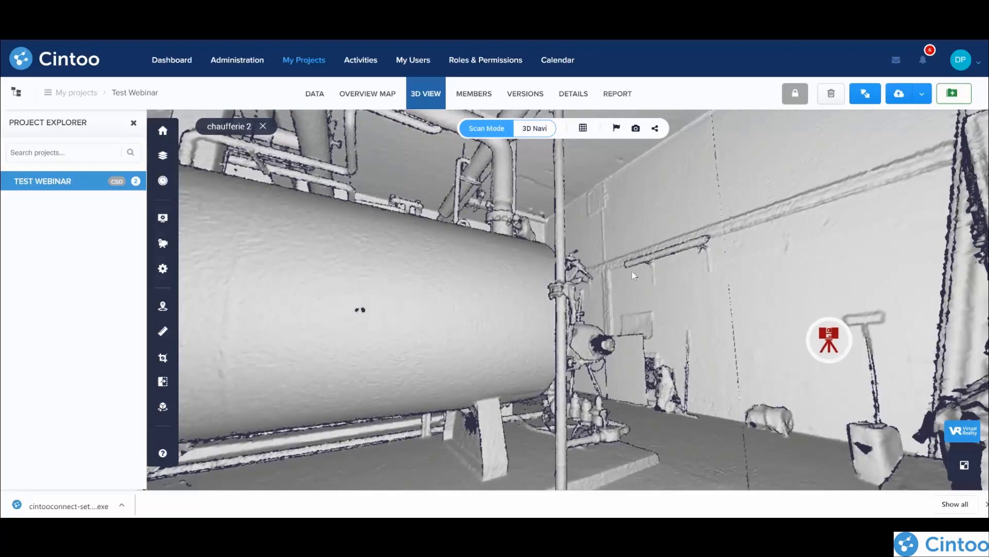
Step: Move to the chaufferie 3 scan position and compare its 3D RGB display with 3D Surface, ending on 3D Surface
{"action": "left_click", "coordinate": [829, 341]}
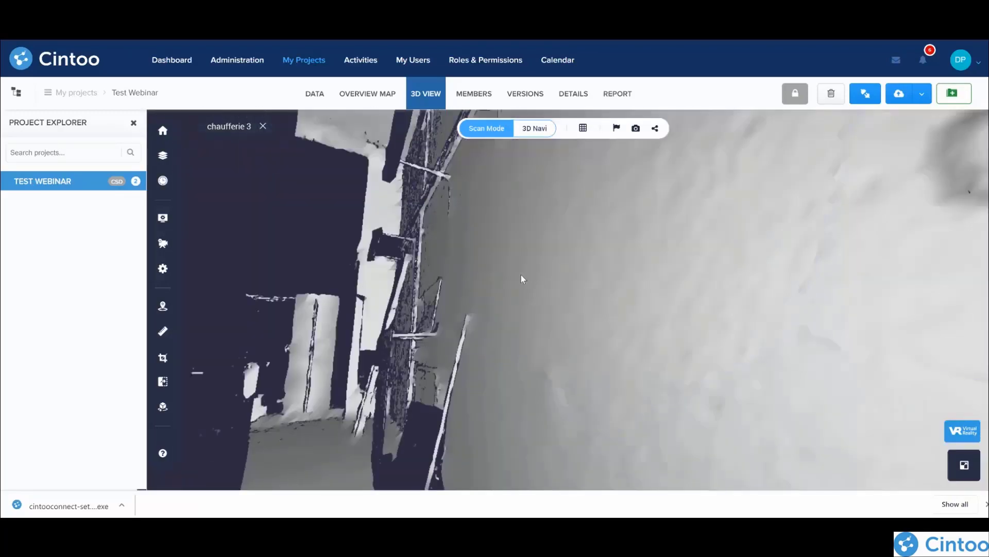
{"action": "left_click_drag", "start_coordinate": [249, 172], "coordinate": [557, 256]}
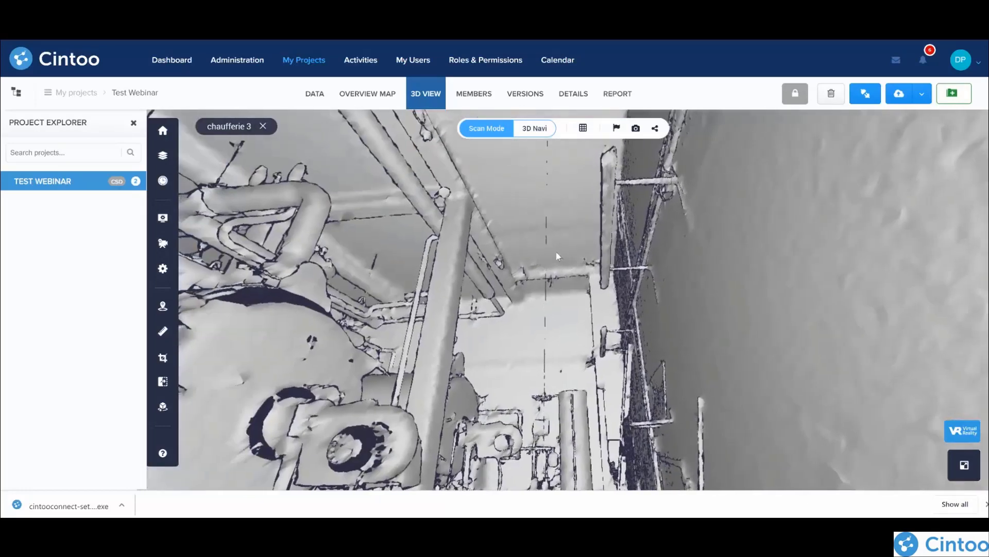
{"action": "left_click", "coordinate": [583, 128]}
{"action": "left_click", "coordinate": [578, 157]}
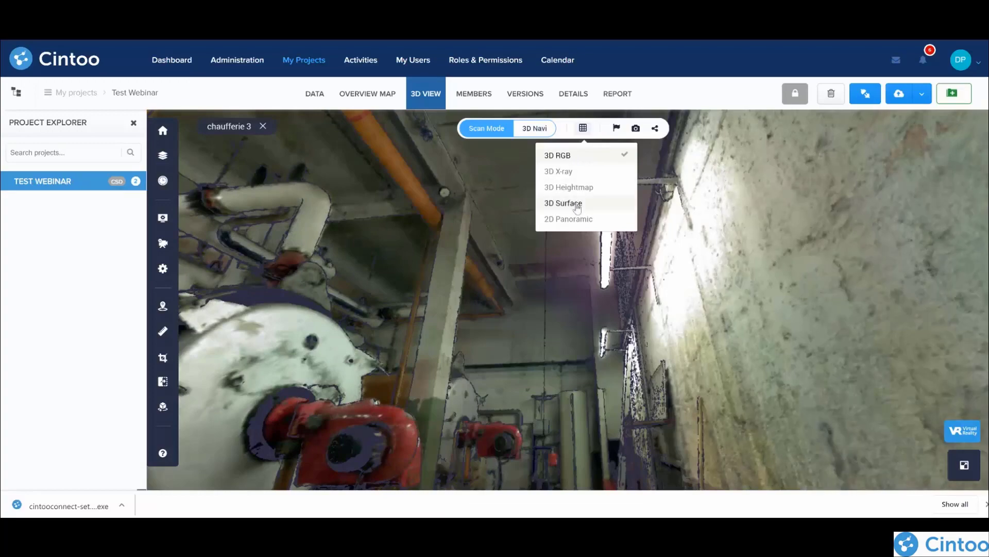
{"action": "left_click", "coordinate": [577, 205]}
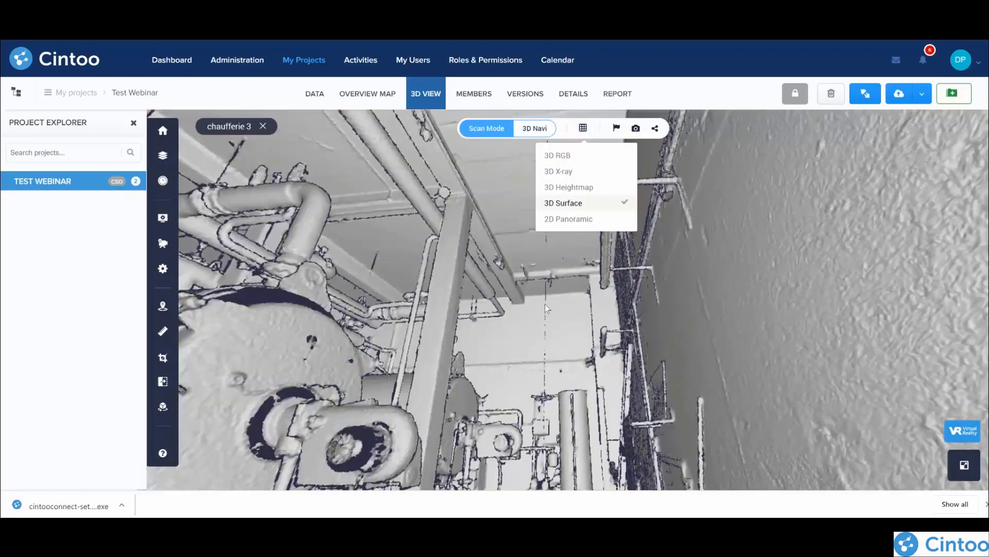
{"action": "scroll", "coordinate": [545, 307], "scroll_direction": "up", "scroll_amount": 5}
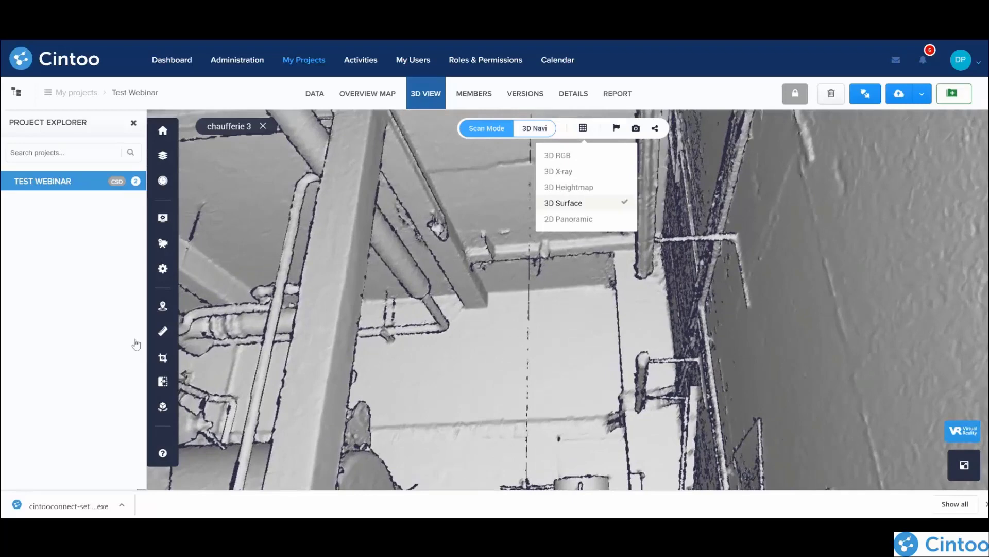
Step: Measure the distance along the far wall's upper edge, from the beam to the wall's corner, in chaufferie 3
{"action": "left_click", "coordinate": [162, 331]}
{"action": "left_click", "coordinate": [379, 393]}
{"action": "left_click", "coordinate": [487, 293]}
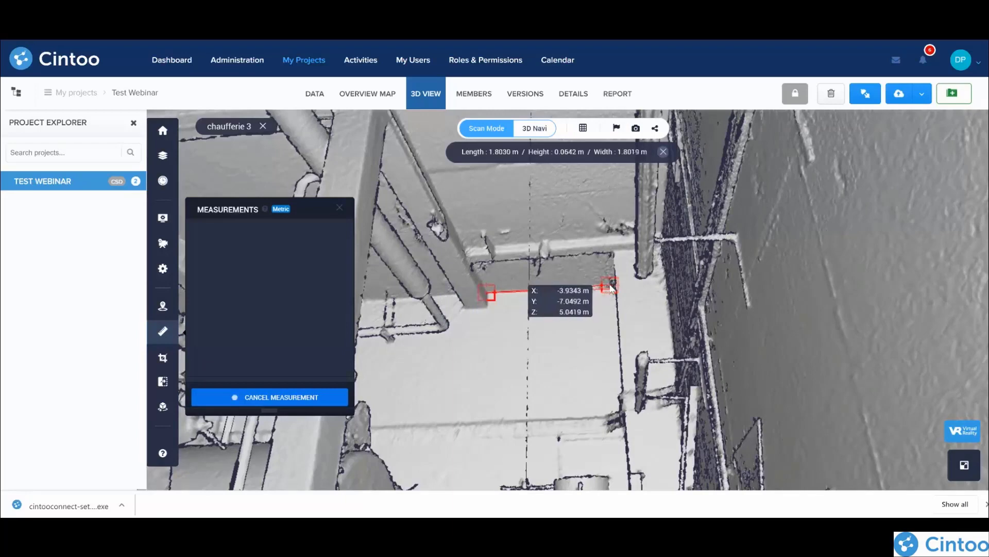
{"action": "left_click", "coordinate": [610, 288]}
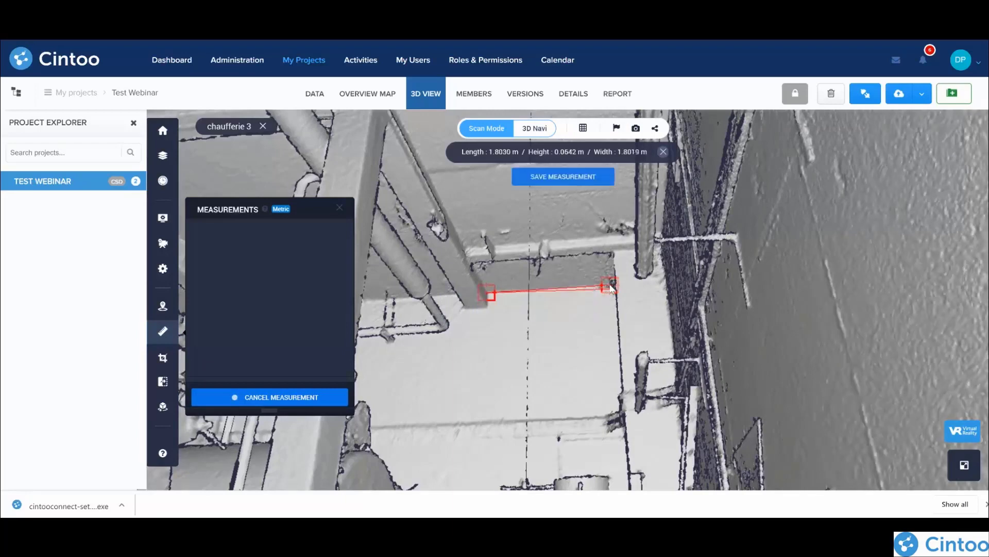
Step: Save the wall-edge measurement and place a new annotation point on the far wall, just below the bent pipe's end
{"action": "left_click", "coordinate": [565, 178]}
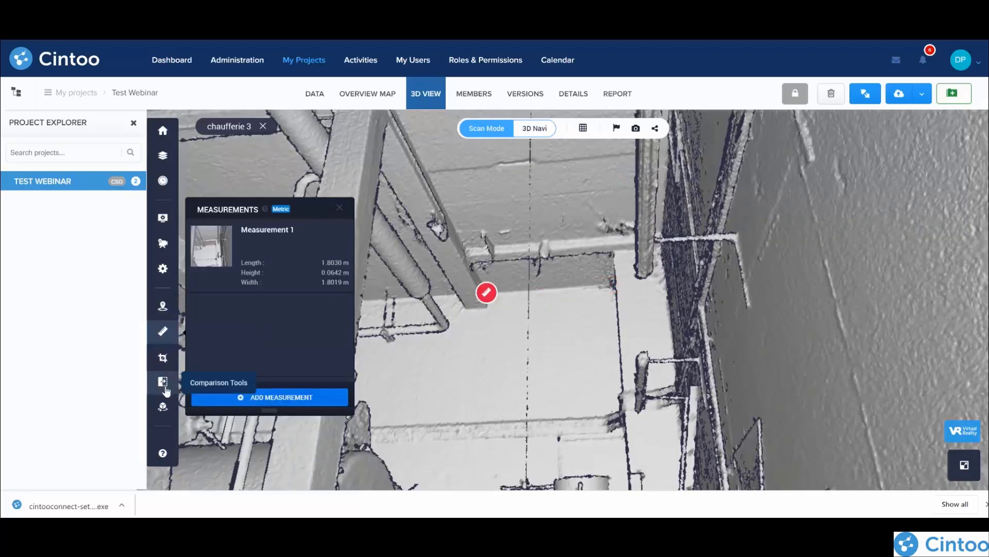
{"action": "left_click", "coordinate": [163, 308]}
{"action": "left_click", "coordinate": [270, 398]}
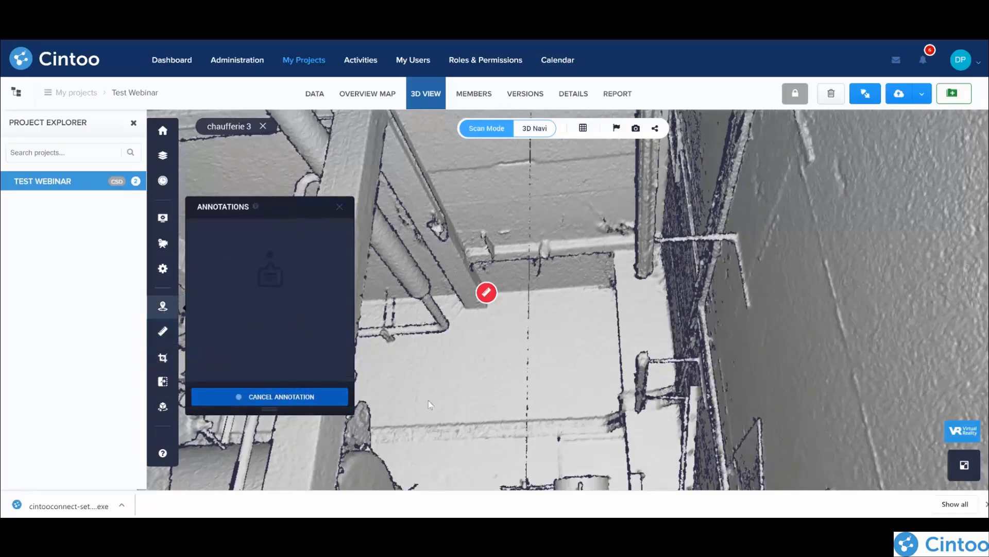
{"action": "left_click", "coordinate": [508, 326]}
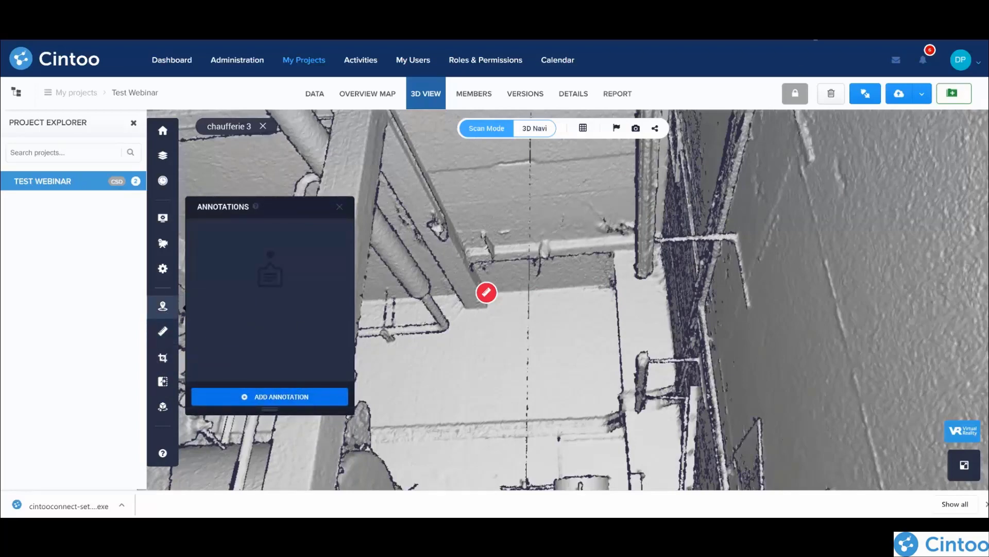
{"action": "left_click", "coordinate": [273, 399]}
{"action": "left_click", "coordinate": [450, 354]}
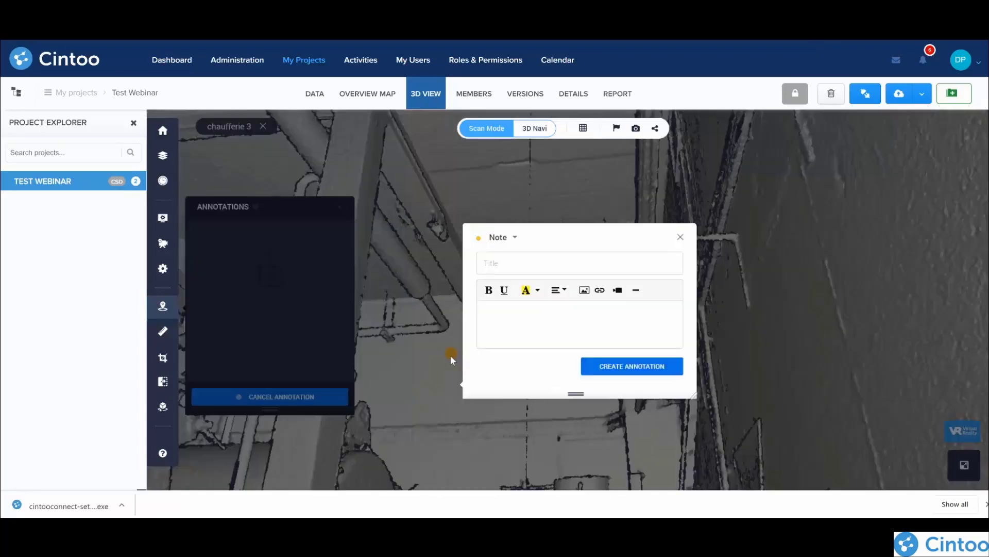
Step: Make the annotation an Issue and title it "To be discussed"
{"action": "left_click", "coordinate": [500, 238]}
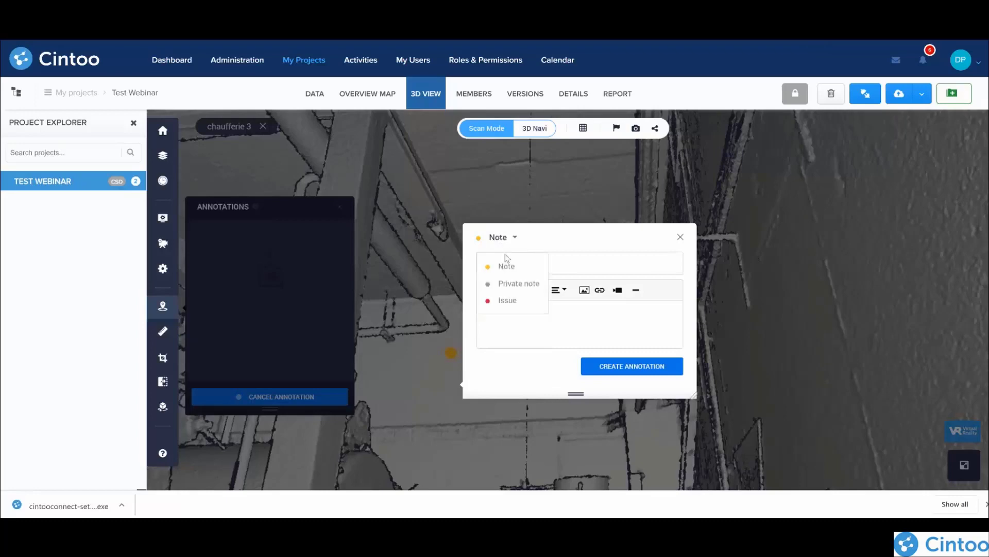
{"action": "left_click", "coordinate": [512, 284]}
{"action": "left_click", "coordinate": [504, 159]}
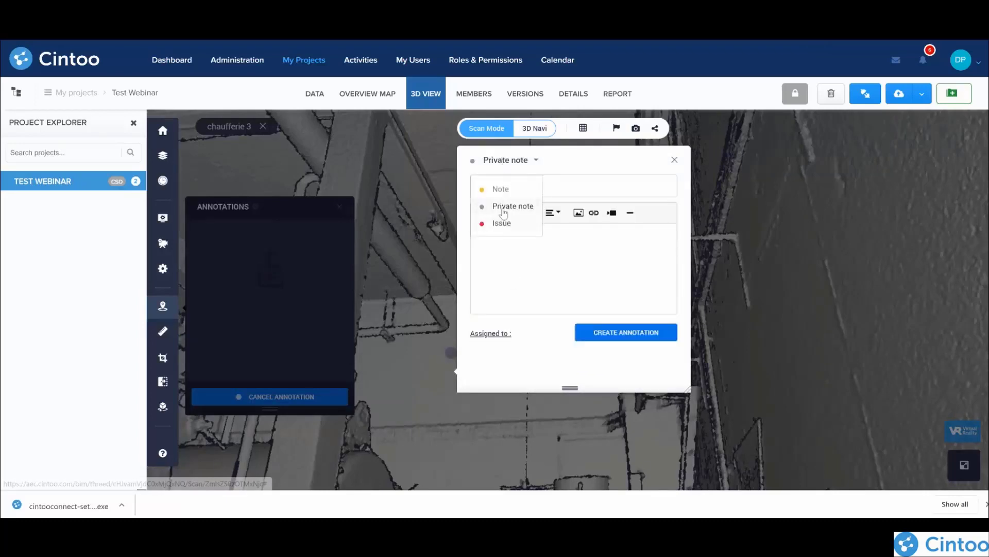
{"action": "left_click", "coordinate": [501, 223]}
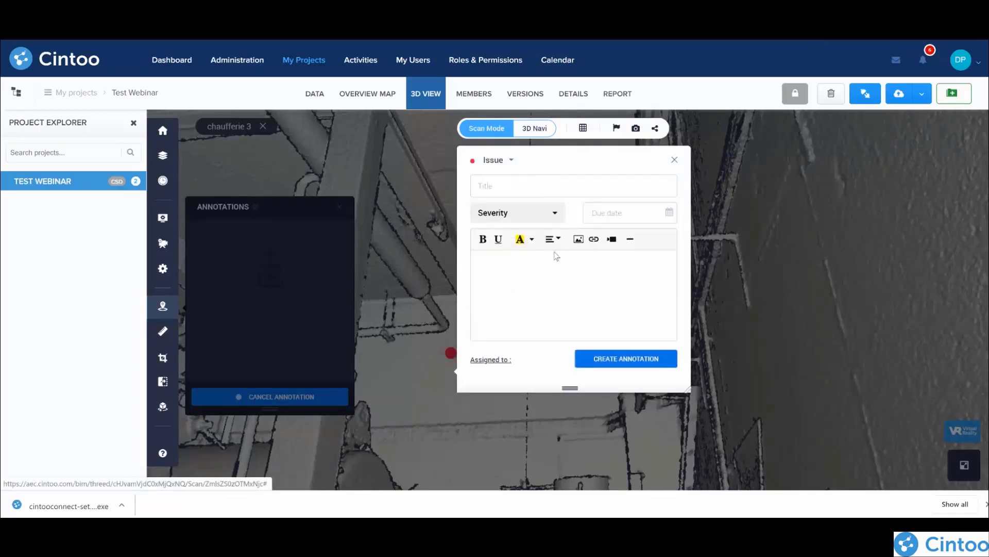
{"action": "left_click", "coordinate": [504, 186]}
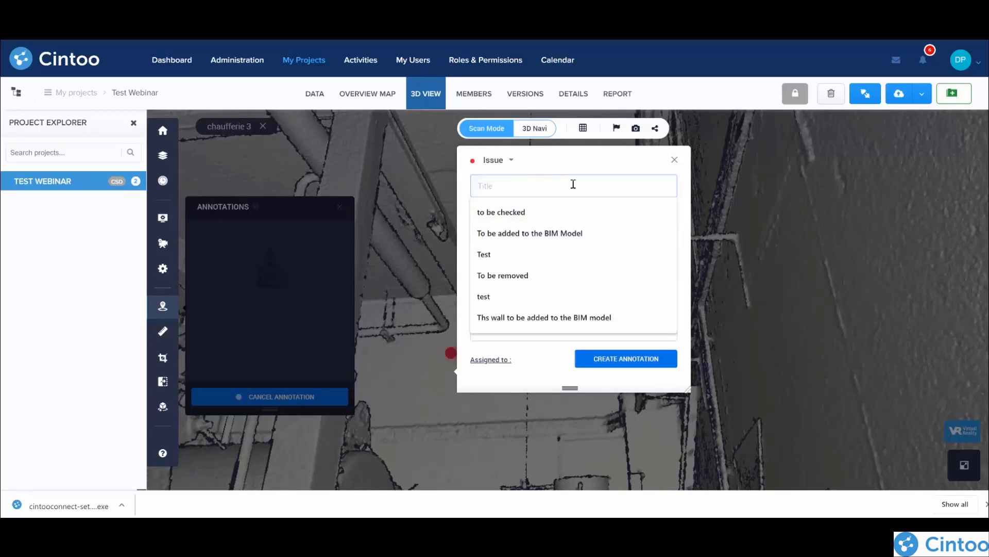
{"action": "type", "text": "T"}
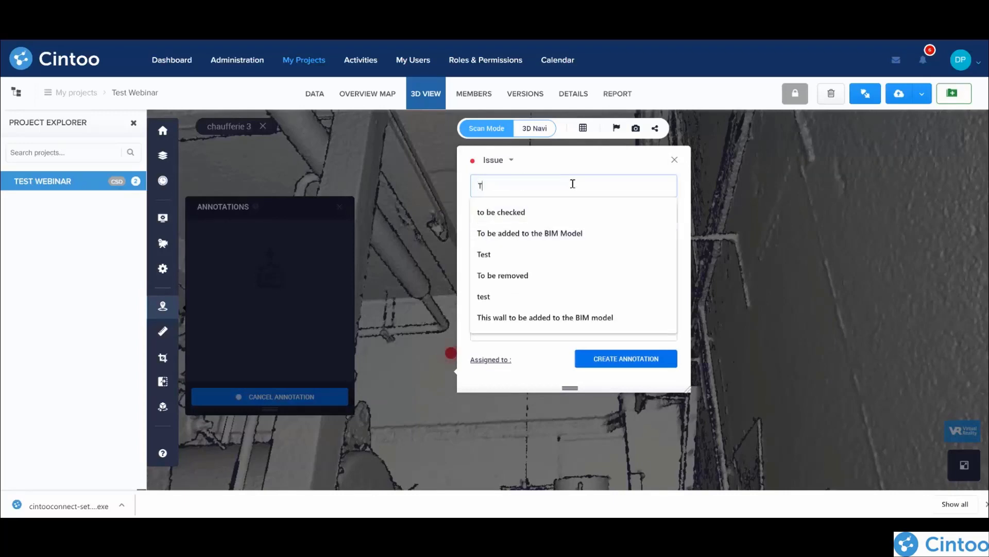
{"action": "type", "text": "o be discussed"}
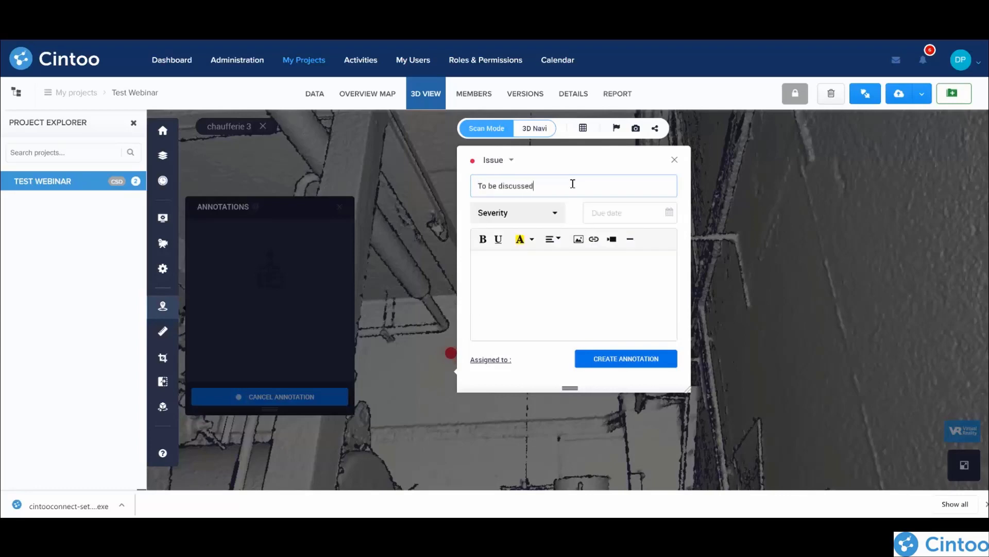
Step: Set the issue's severity to High and its due date to 22/02/2020
{"action": "left_click", "coordinate": [561, 213]}
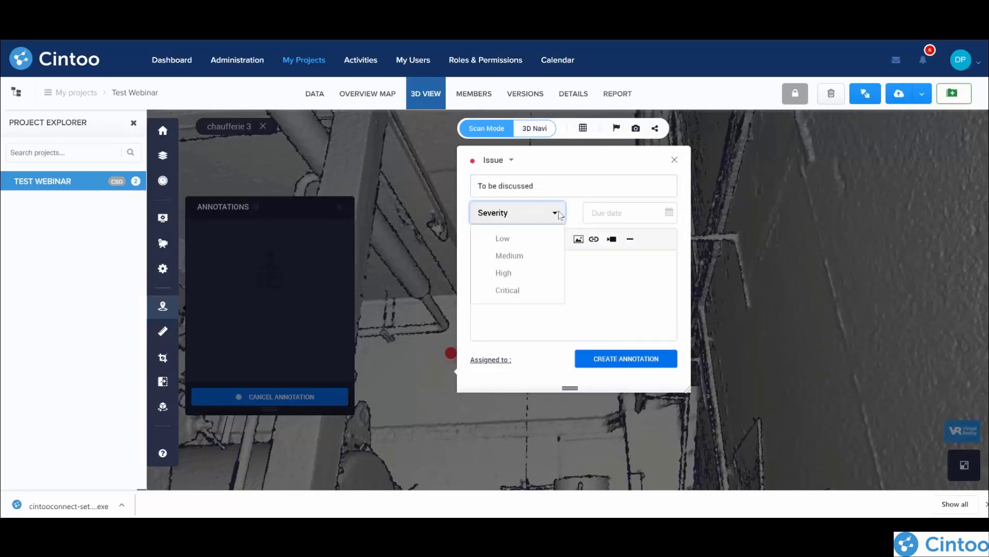
{"action": "left_click", "coordinate": [505, 273]}
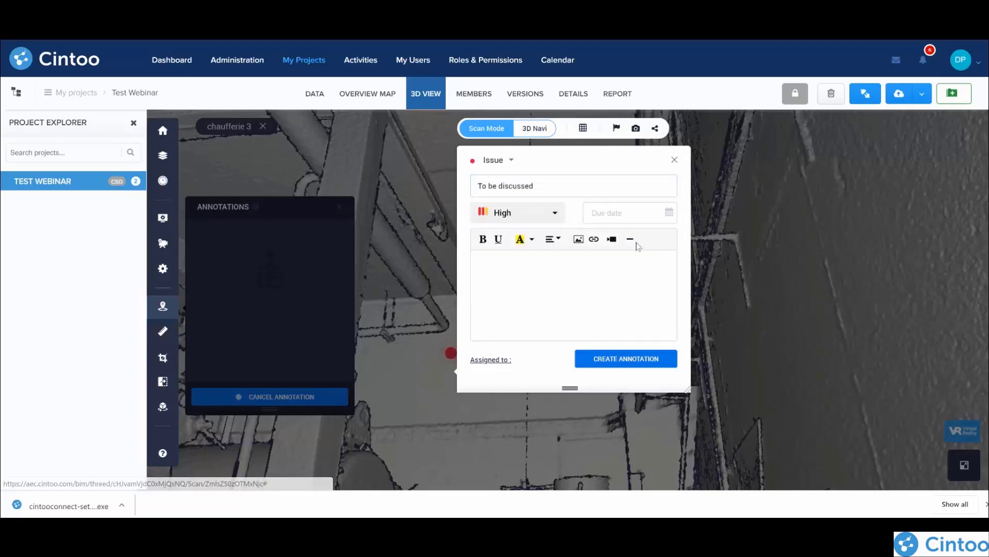
{"action": "left_click", "coordinate": [627, 213]}
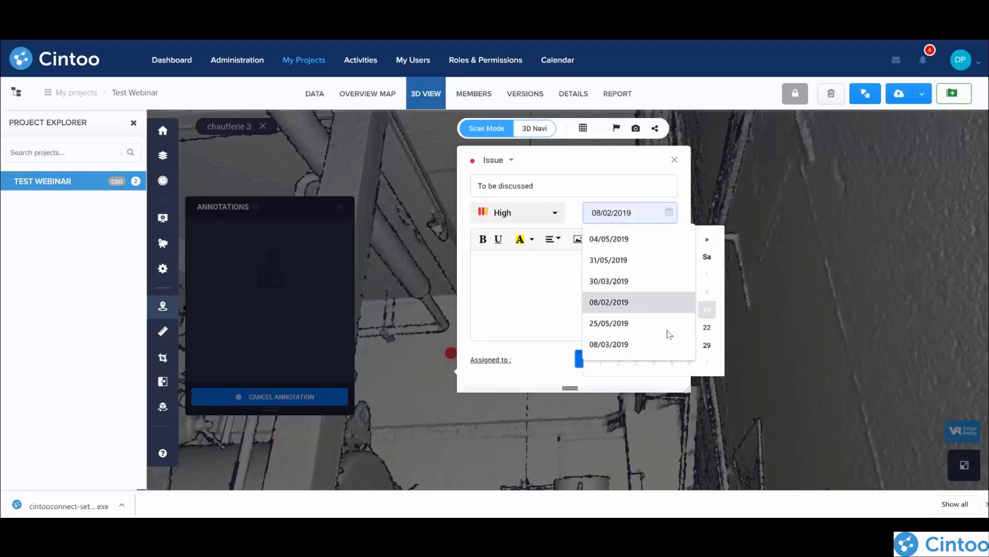
{"action": "left_click", "coordinate": [707, 328]}
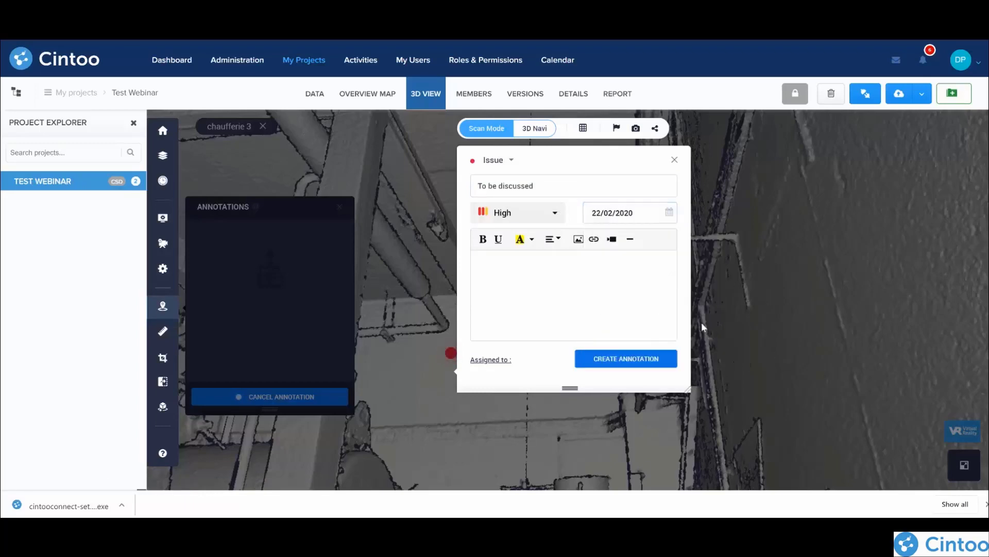
Step: Write "Test" as the issue's description and insert the image "Cintoo The Digital Twin Platform.jpg" from the computer
{"action": "left_click", "coordinate": [493, 264]}
{"action": "type", "text": "Test"}
{"action": "left_click", "coordinate": [579, 240]}
{"action": "left_click", "coordinate": [474, 241]}
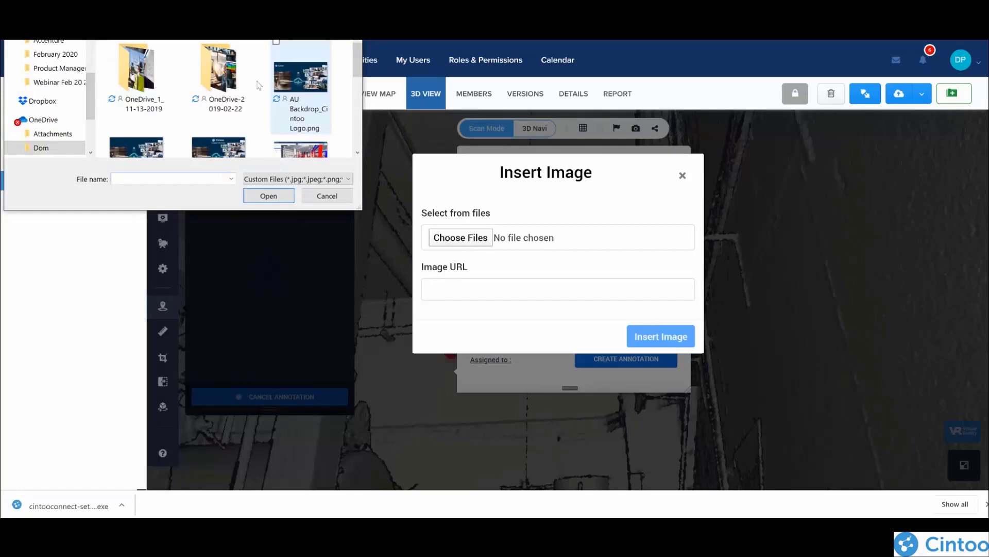
{"action": "scroll", "coordinate": [261, 85], "scroll_direction": "down", "scroll_amount": 1}
{"action": "left_click", "coordinate": [231, 101]}
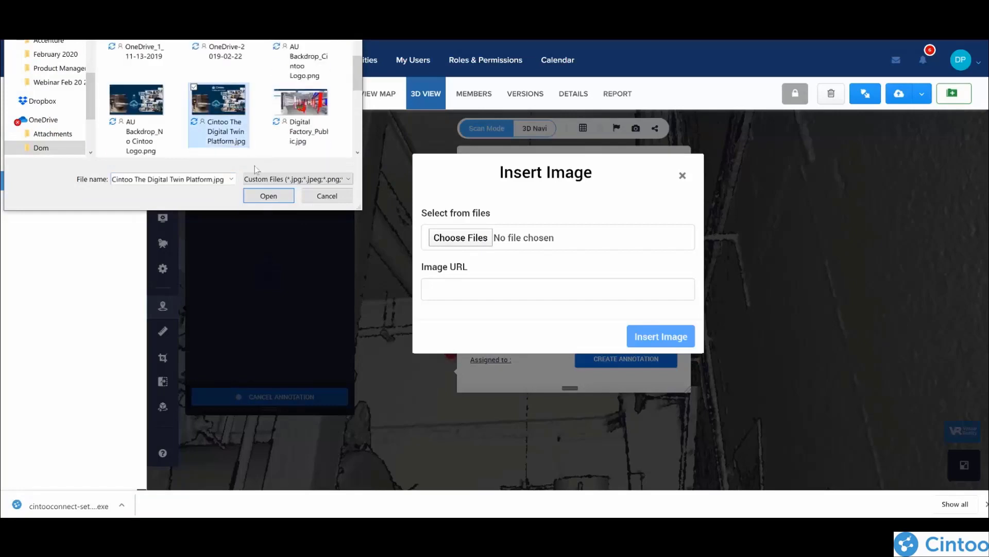
{"action": "left_click", "coordinate": [269, 197]}
{"action": "left_click", "coordinate": [667, 336]}
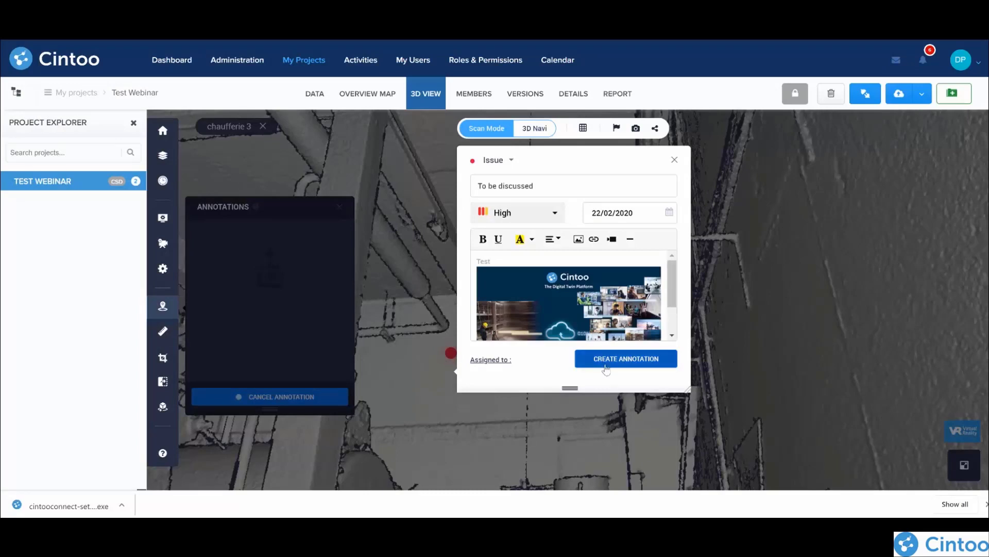
Step: Assign the issue to the account manager user and create the annotation
{"action": "left_click", "coordinate": [487, 360]}
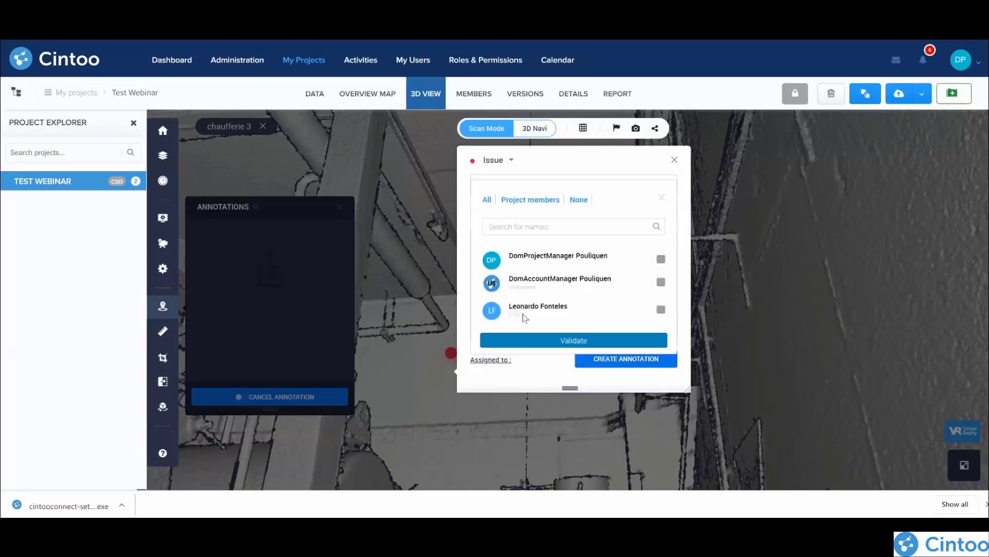
{"action": "left_click", "coordinate": [661, 283]}
{"action": "left_click", "coordinate": [567, 342]}
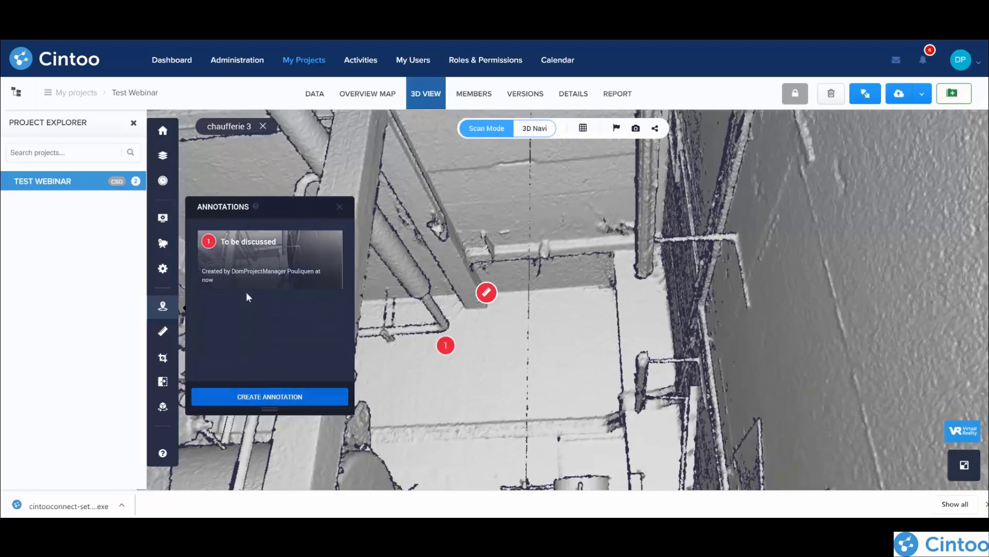
Step: Open the "To be discussed" annotation beside its marker and view its attached image at full size
{"action": "left_click", "coordinate": [262, 262]}
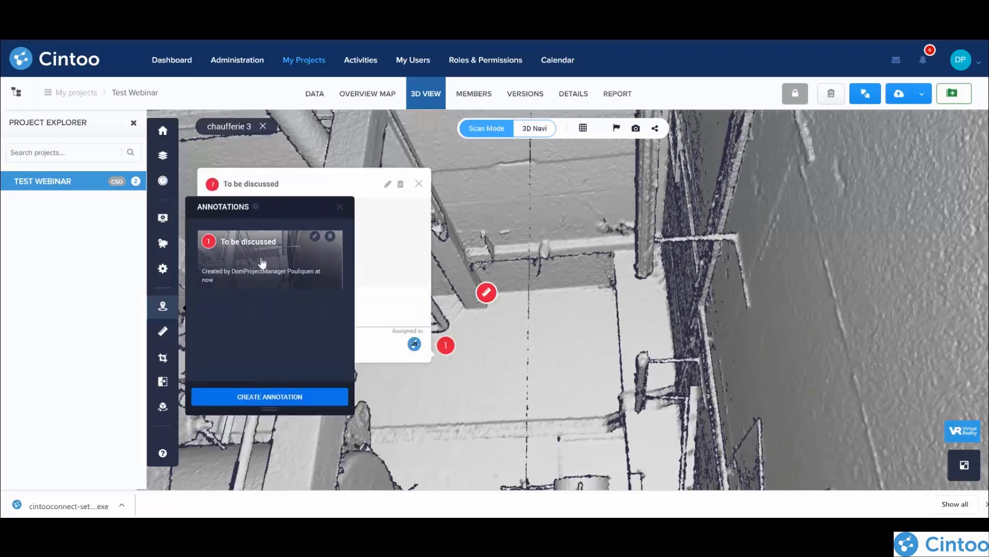
{"action": "left_click_drag", "start_coordinate": [600, 297], "coordinate": [818, 289]}
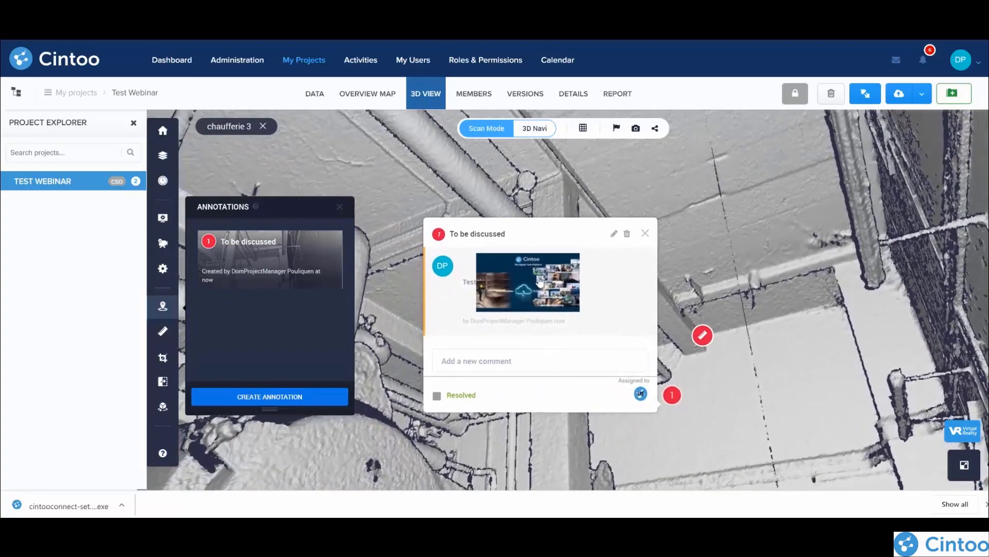
{"action": "left_click", "coordinate": [539, 280]}
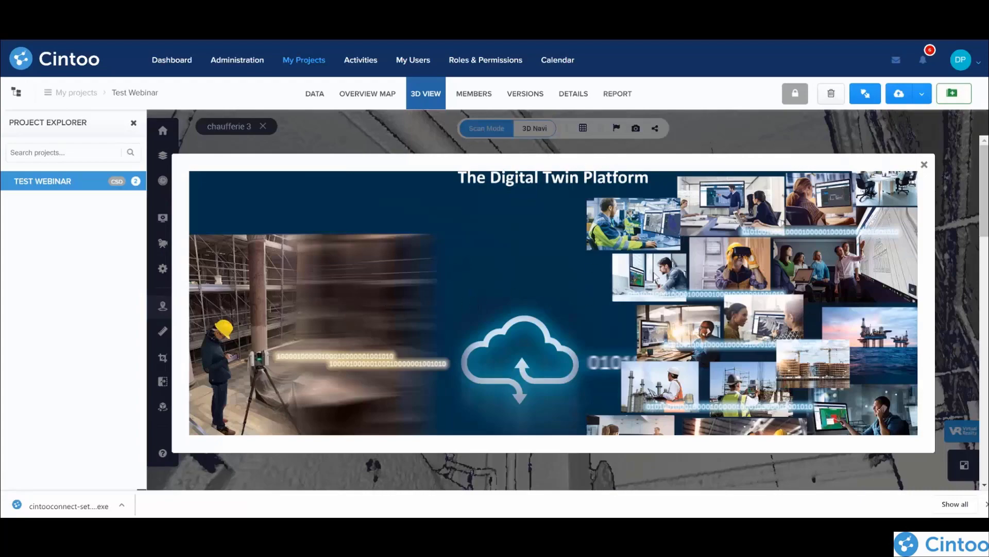
{"action": "left_click", "coordinate": [925, 164]}
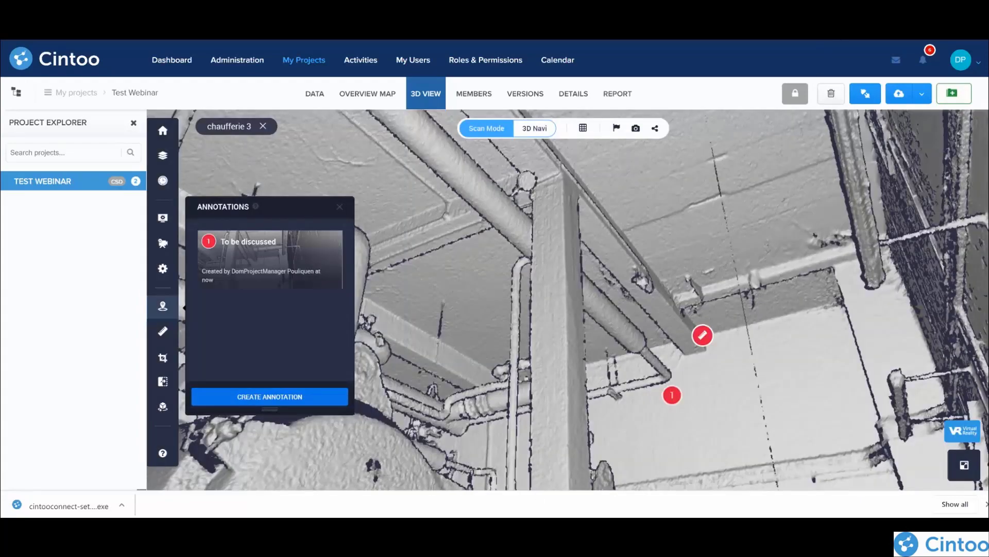
Step: Switch to Cintoo Connect to check the scan import progress, and return to the Test Webinar project's data
{"action": "key", "text": "alt+Tab"}
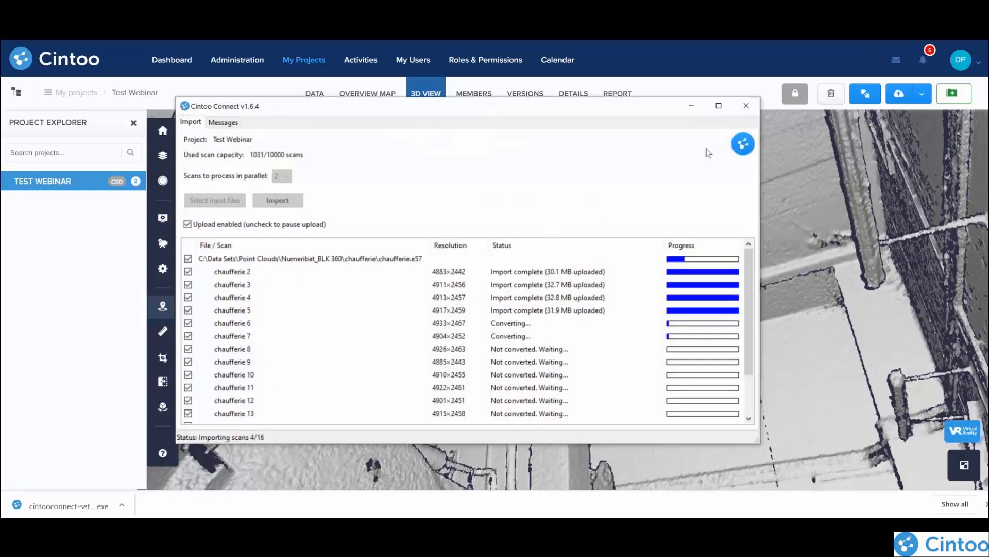
{"action": "left_click", "coordinate": [692, 107]}
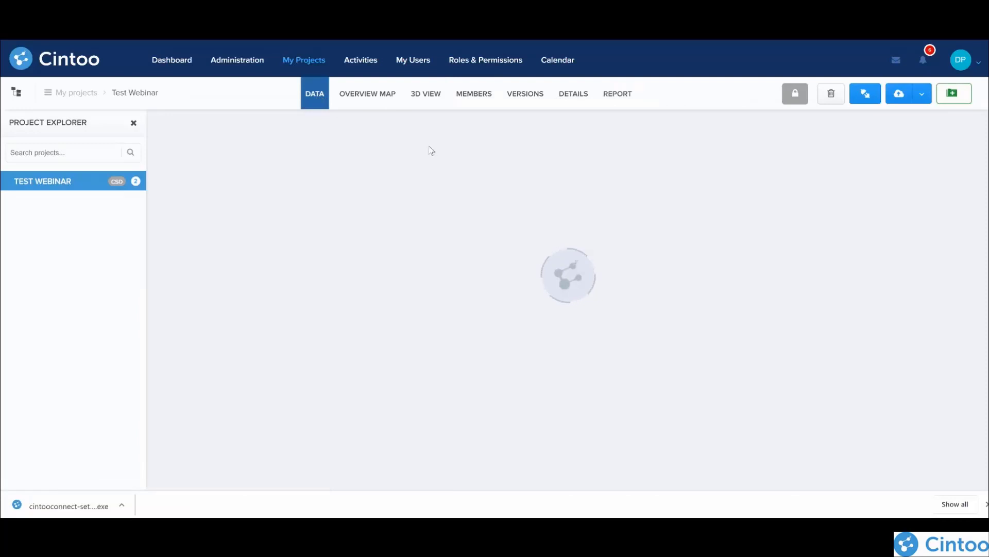
{"action": "mouse_move", "coordinate": [231, 308]}
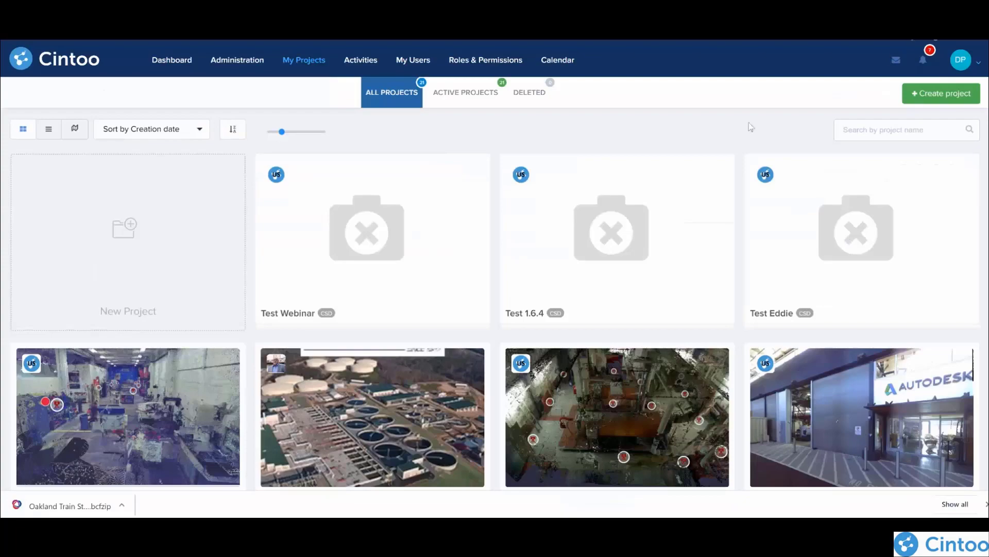
Step: Open the Oakland Train Station project from the project list and look through its data files
{"action": "mouse_move", "coordinate": [642, 170]}
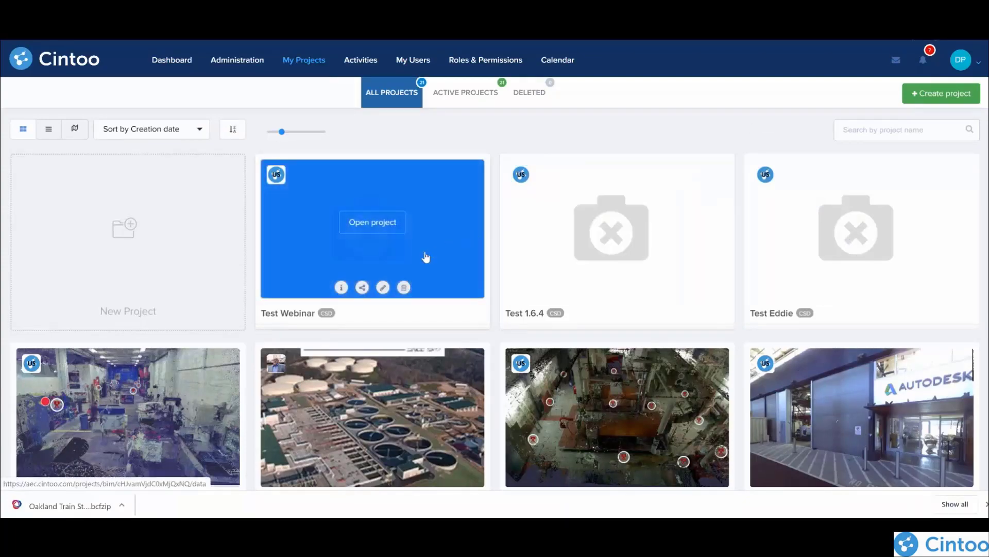
{"action": "scroll", "coordinate": [344, 260], "scroll_direction": "down", "scroll_amount": 4}
{"action": "scroll", "coordinate": [343, 257], "scroll_direction": "down", "scroll_amount": 5}
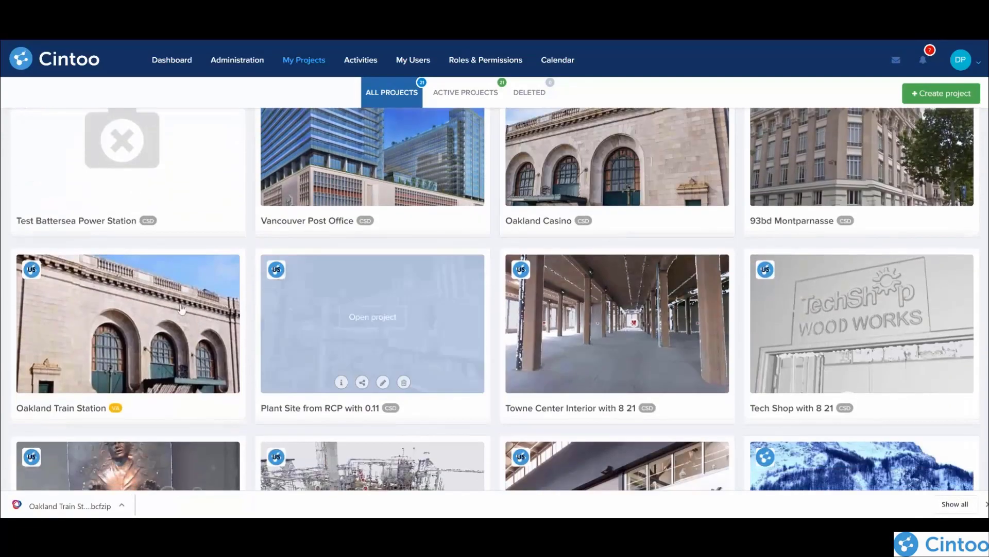
{"action": "mouse_move", "coordinate": [89, 329]}
{"action": "left_click", "coordinate": [140, 317]}
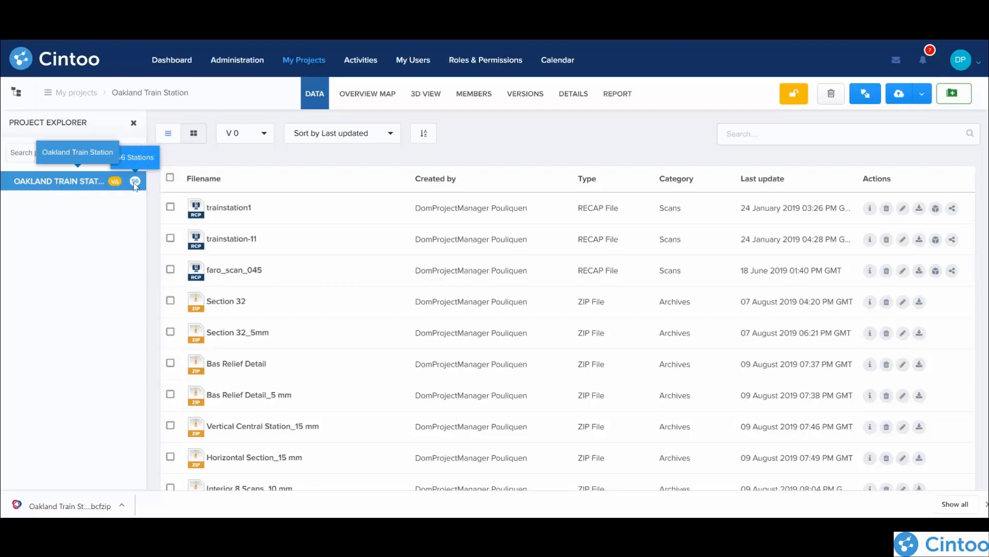
{"action": "scroll", "coordinate": [326, 265], "scroll_direction": "down", "scroll_amount": 7}
{"action": "scroll", "coordinate": [341, 232], "scroll_direction": "up", "scroll_amount": 7}
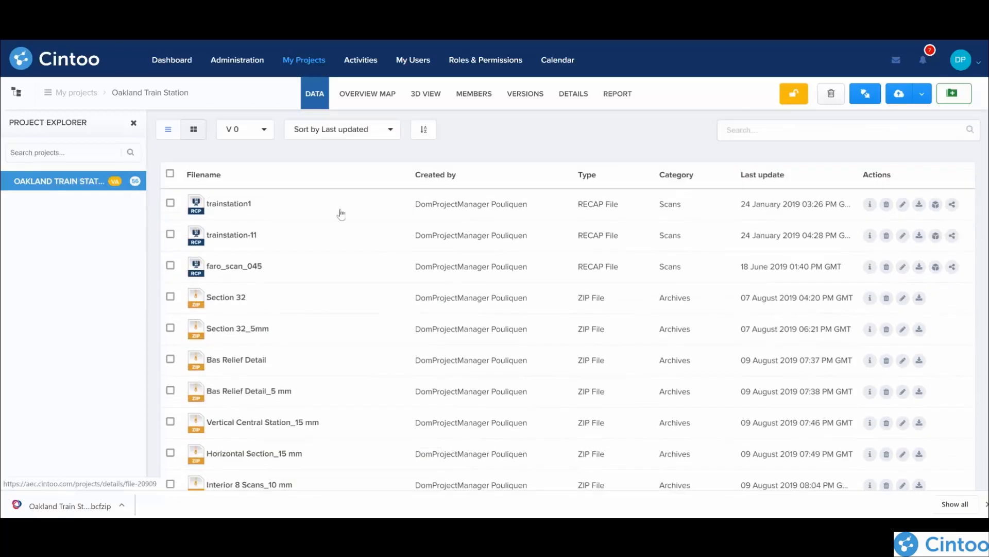
Step: Open the Oakland Train Station in the 3D view and examine the station building's arched facade and roof from several angles
{"action": "left_click", "coordinate": [426, 96]}
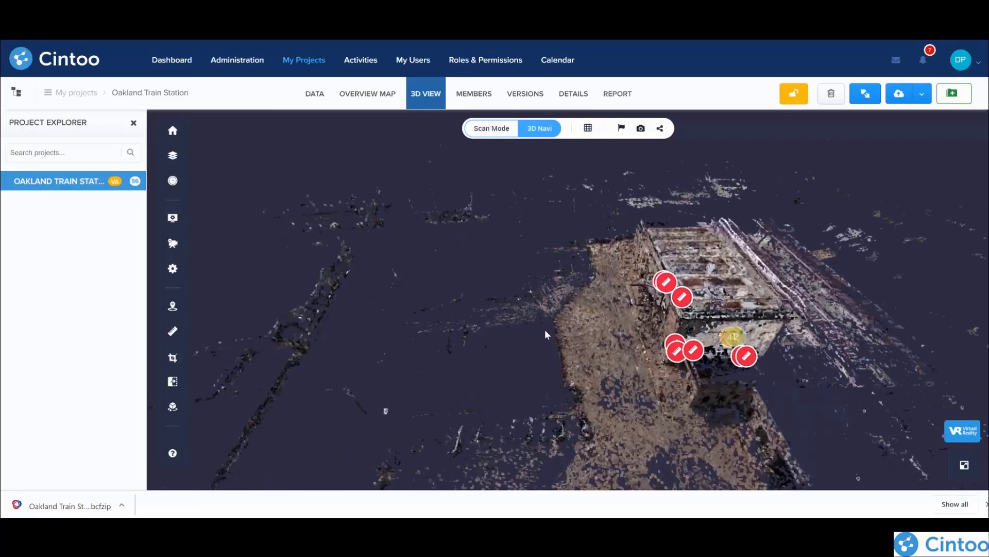
{"action": "left_click_drag", "start_coordinate": [558, 329], "coordinate": [574, 294]}
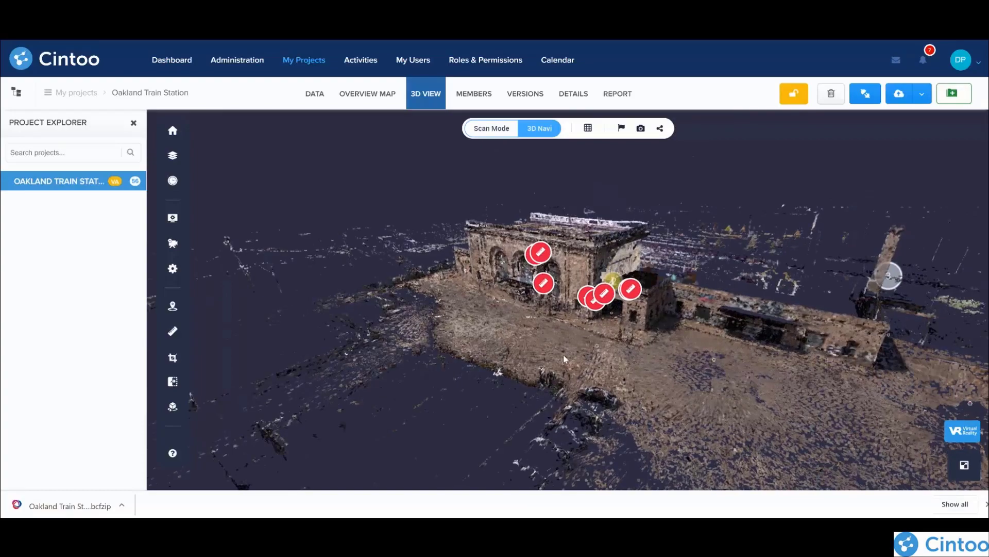
{"action": "left_click_drag", "start_coordinate": [700, 377], "coordinate": [550, 309]}
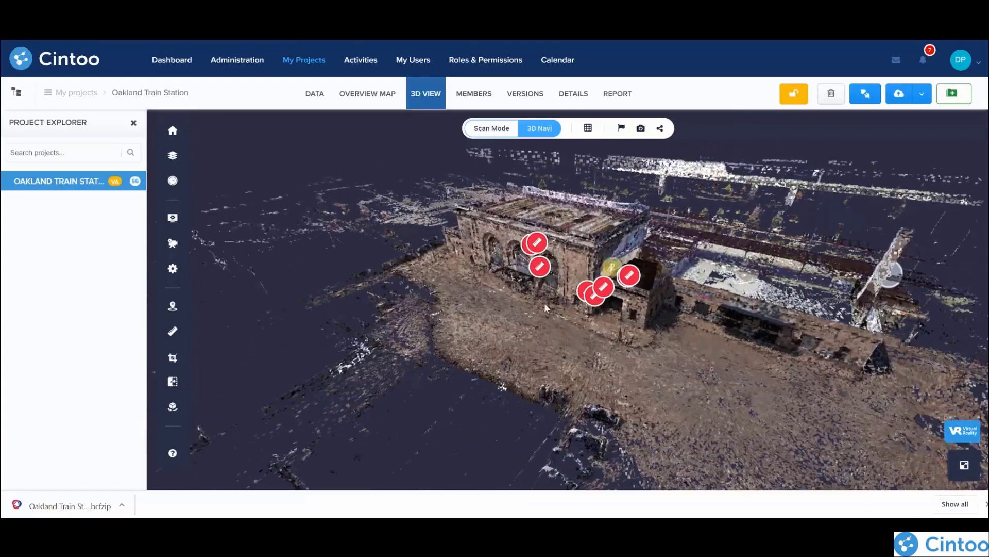
{"action": "scroll", "coordinate": [550, 318], "scroll_direction": "up", "scroll_amount": 4}
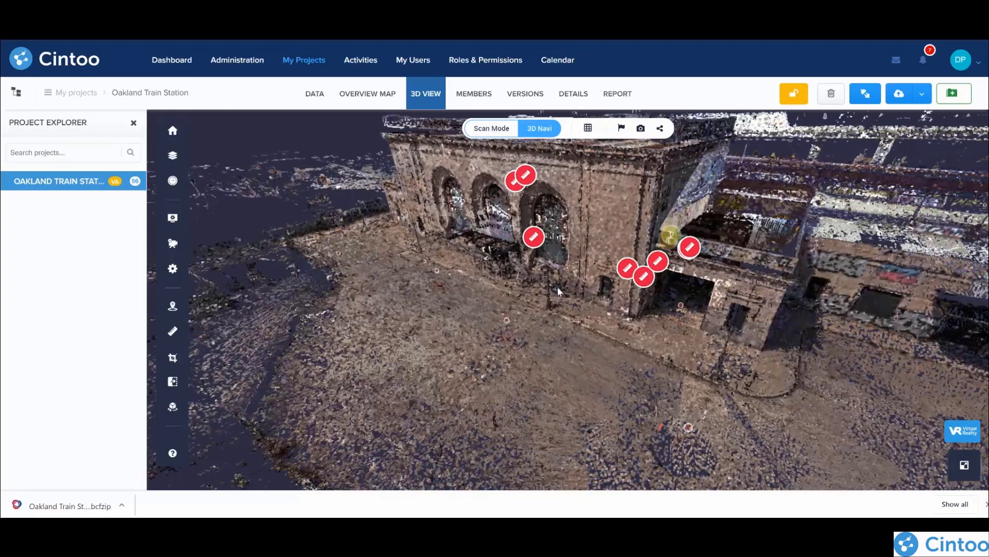
{"action": "left_click_drag", "start_coordinate": [558, 297], "coordinate": [541, 340]}
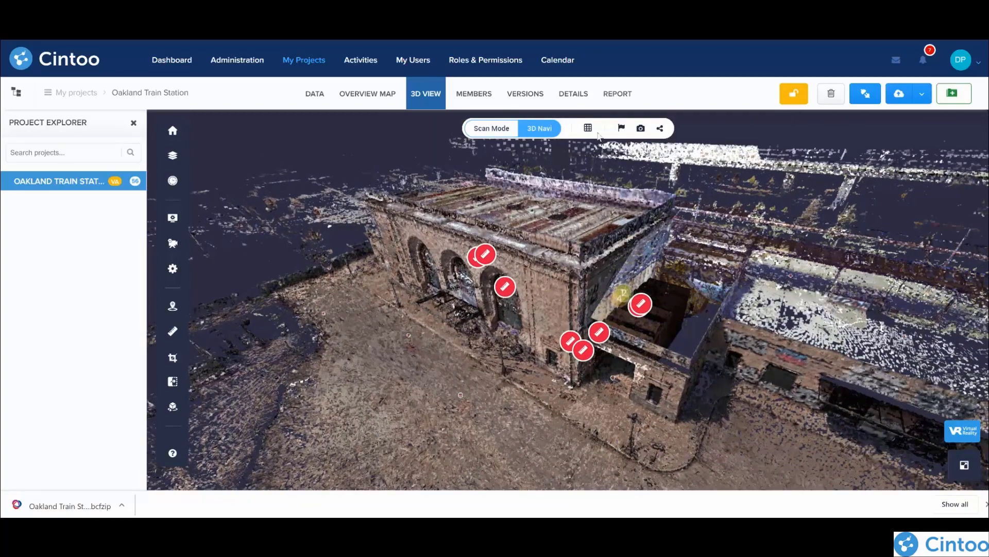
Step: Render the station in 3D X-ray and in 3D Heightmap with the Z-axis range narrowed to -1.26 to 0.3 m
{"action": "left_click", "coordinate": [588, 129]}
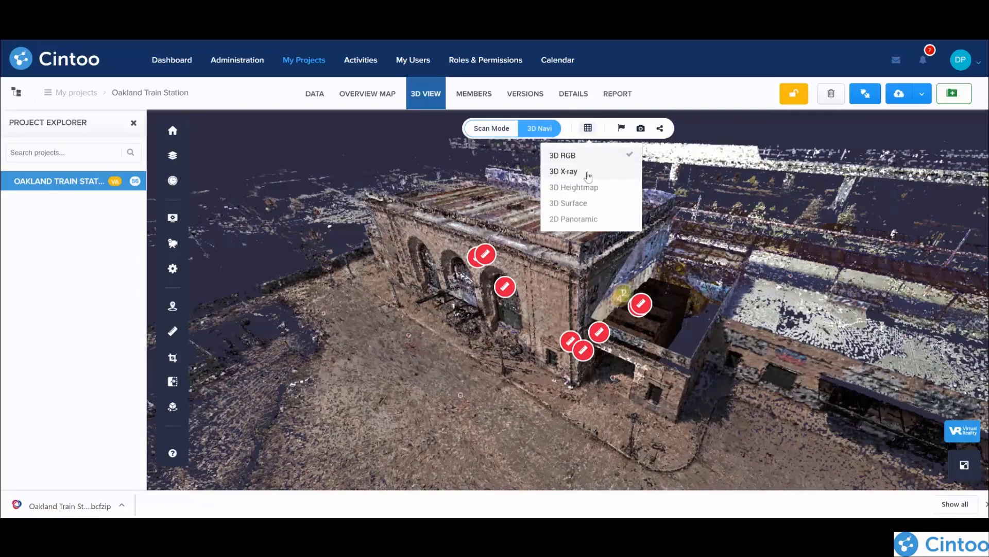
{"action": "left_click", "coordinate": [588, 176]}
{"action": "left_click_drag", "start_coordinate": [704, 335], "coordinate": [626, 360]}
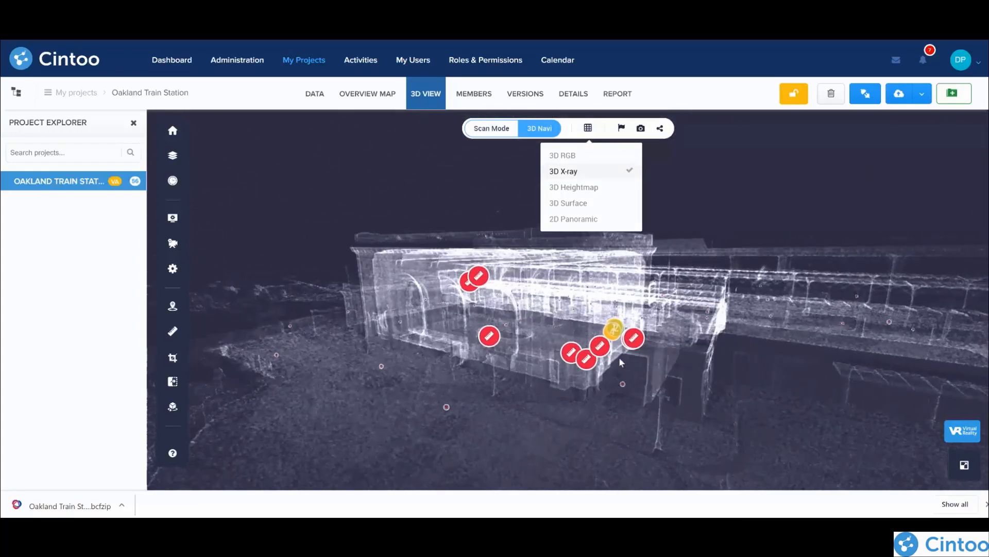
{"action": "mouse_move", "coordinate": [448, 406]}
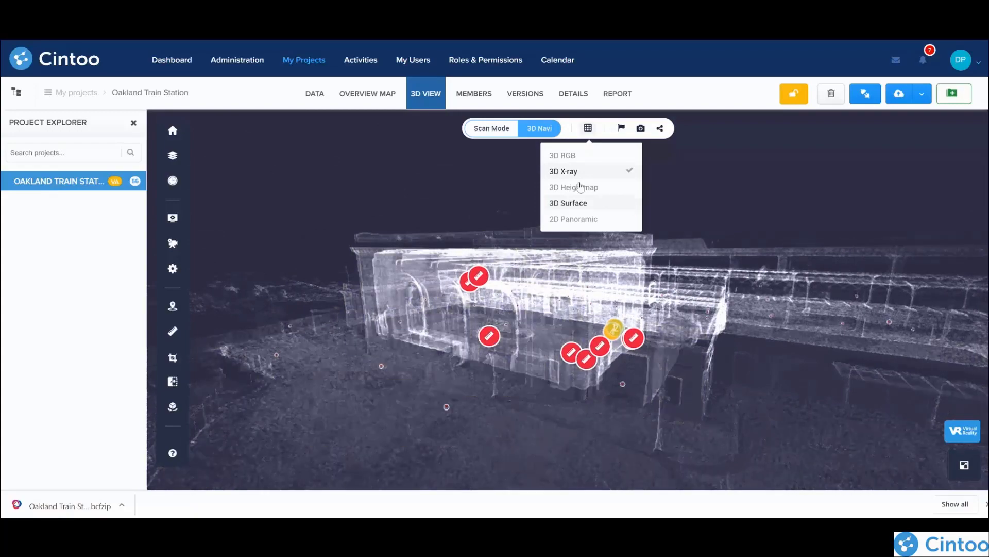
{"action": "left_click", "coordinate": [573, 187]}
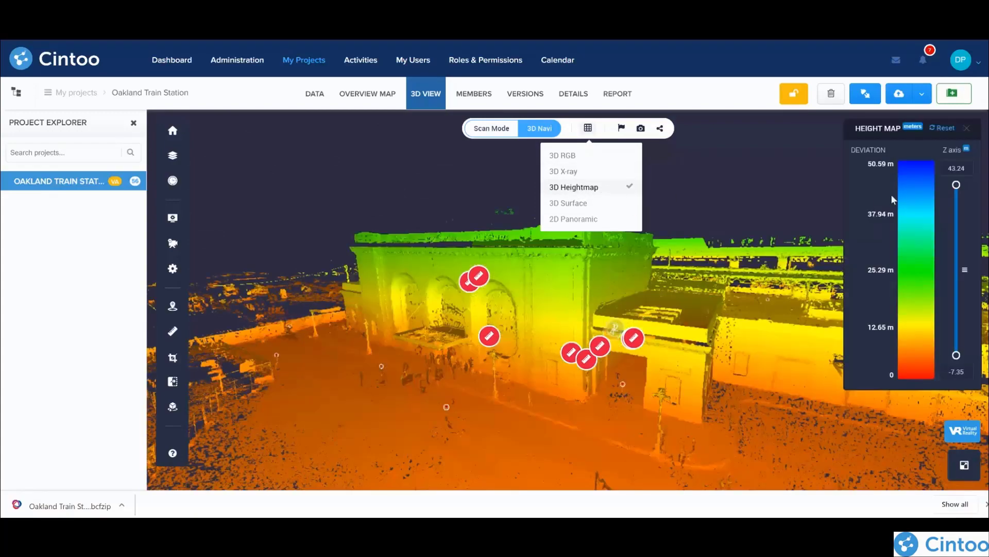
{"action": "left_click_drag", "start_coordinate": [956, 185], "coordinate": [911, 302]}
Step: View the station in 3D Surface rendering and return it to 3D RGB
{"action": "left_click", "coordinate": [593, 131]}
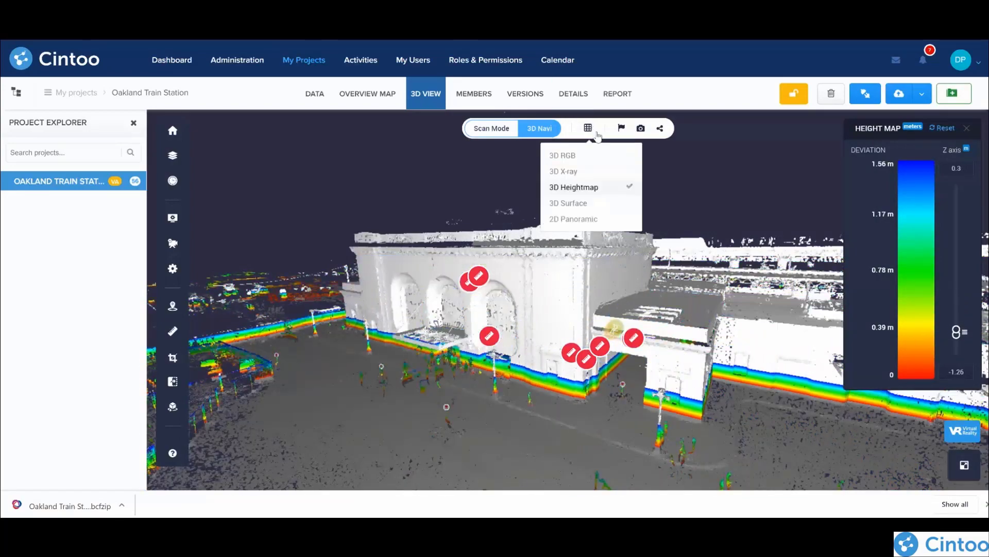
{"action": "left_click", "coordinate": [586, 204]}
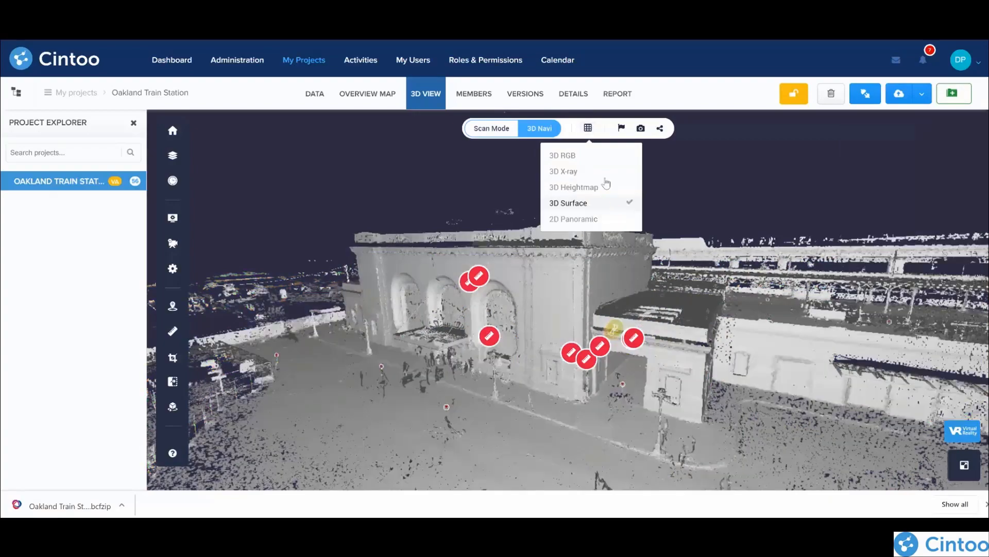
{"action": "left_click", "coordinate": [581, 157]}
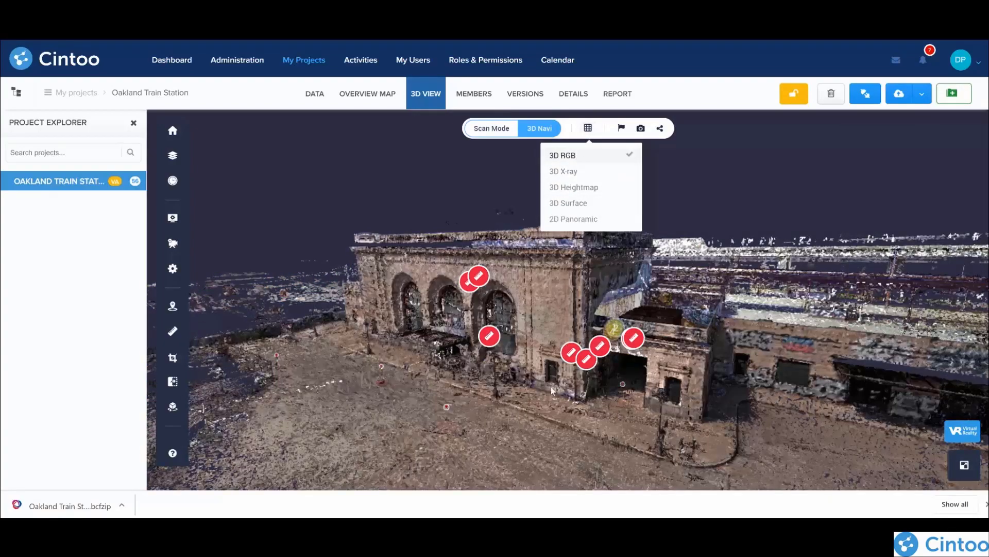
Step: Enter the trainzf4 scan inside the station hall and display it as a 2D Panoramic image
{"action": "scroll", "coordinate": [534, 357], "scroll_direction": "up", "scroll_amount": 8}
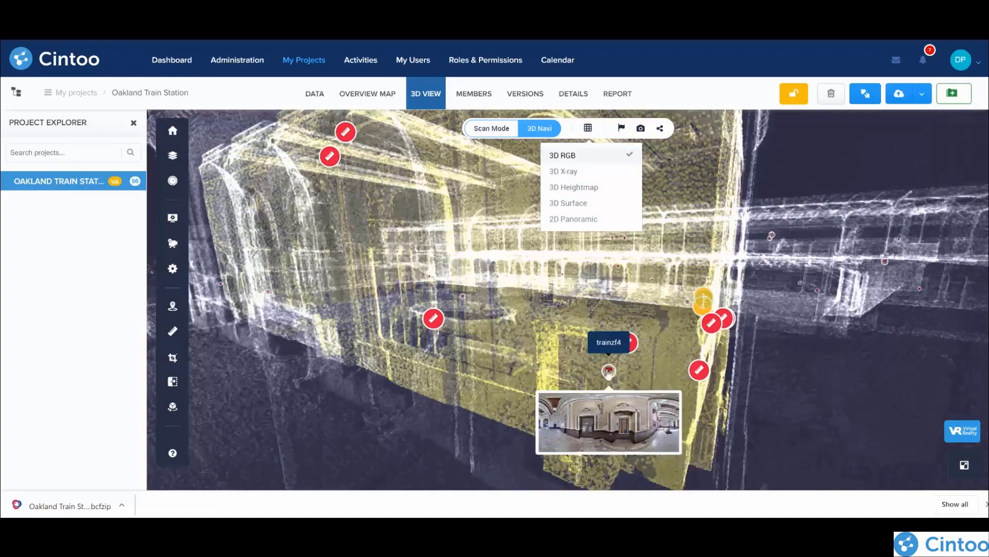
{"action": "left_click", "coordinate": [604, 370]}
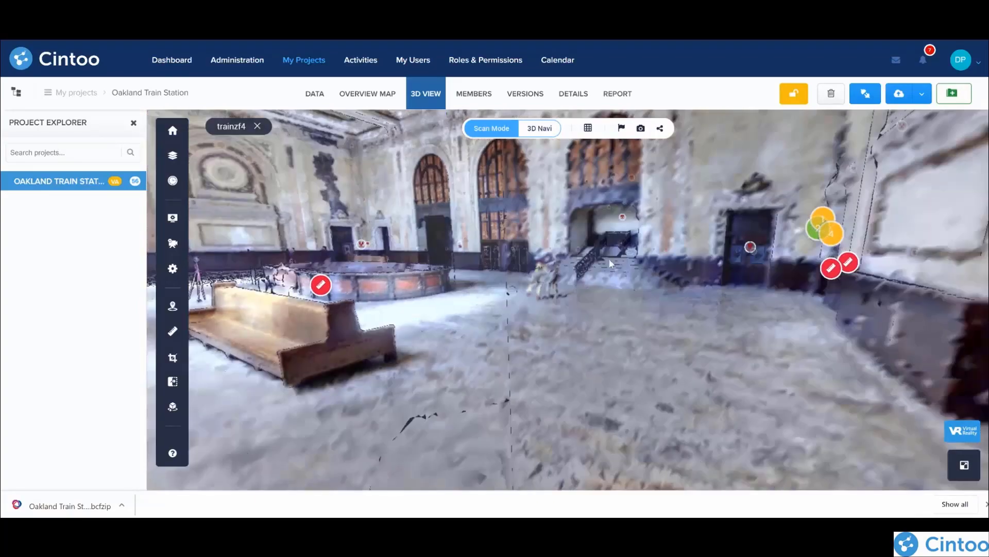
{"action": "left_click_drag", "start_coordinate": [248, 193], "coordinate": [346, 213]}
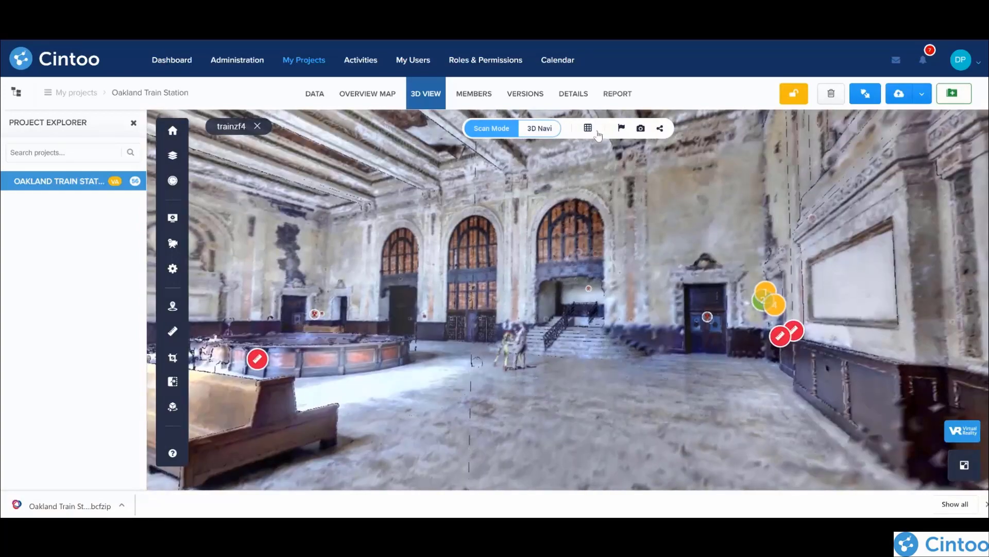
{"action": "left_click", "coordinate": [588, 129]}
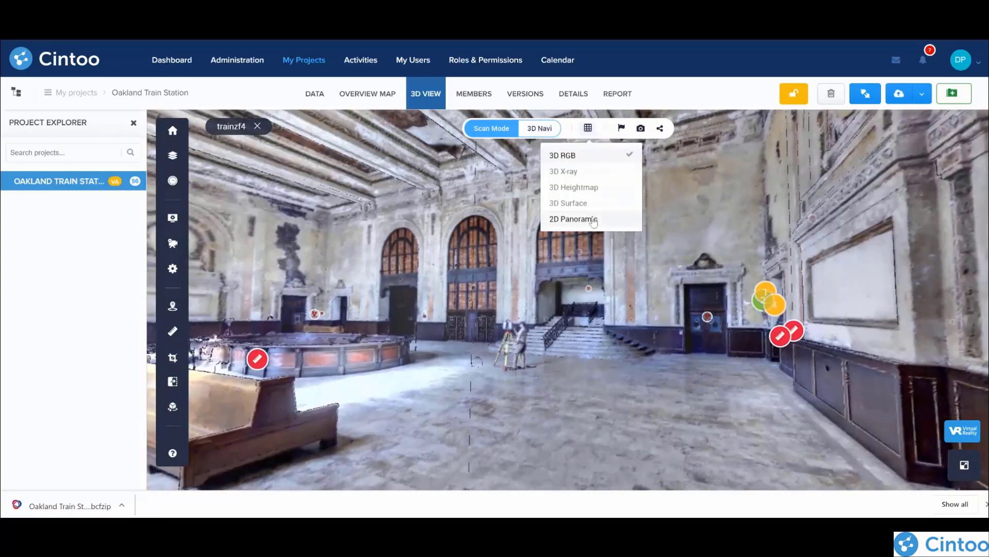
{"action": "left_click", "coordinate": [594, 221]}
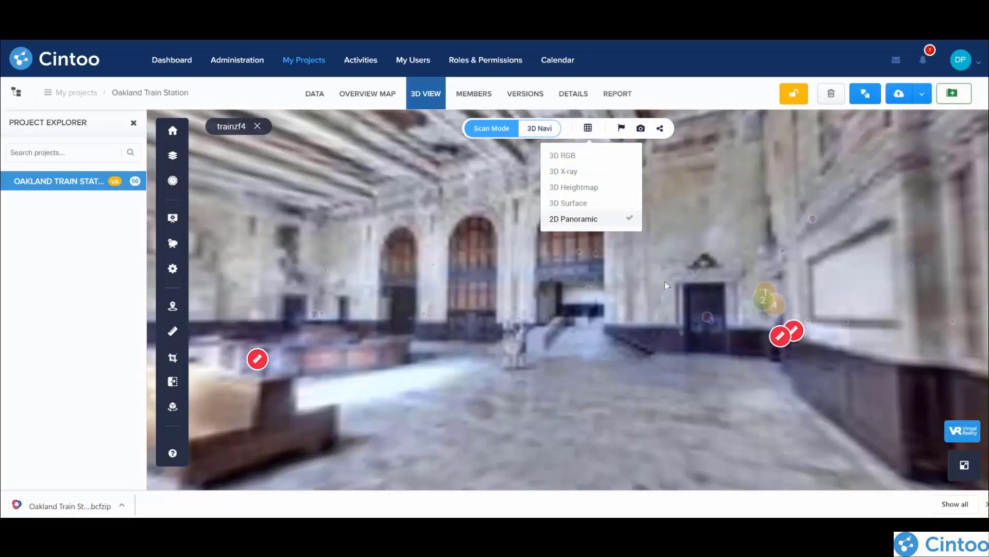
{"action": "left_click_drag", "start_coordinate": [360, 301], "coordinate": [442, 309]}
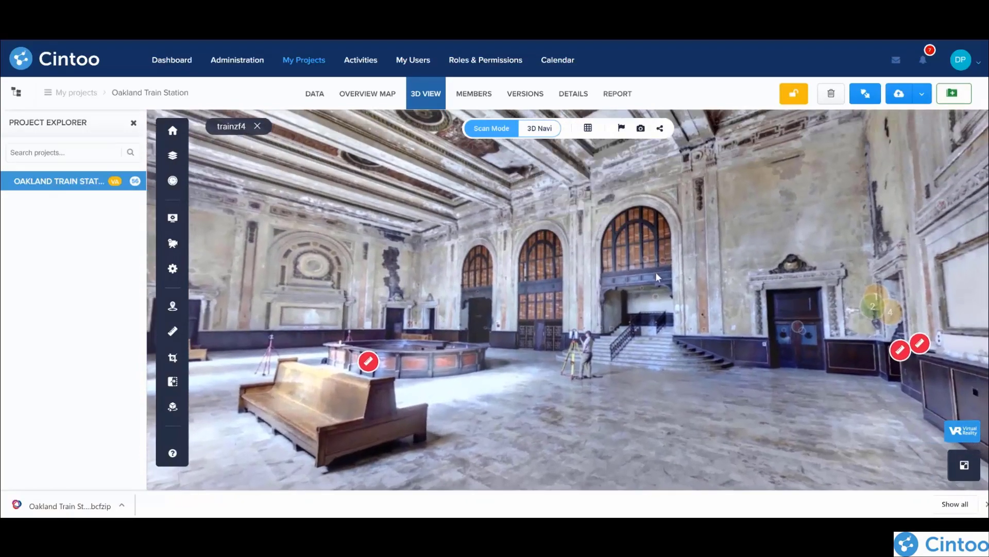
Step: Switch the trainzf4 scan back to 3D RGB and look around towards the tall window wall
{"action": "left_click", "coordinate": [589, 131]}
{"action": "left_click", "coordinate": [587, 157]}
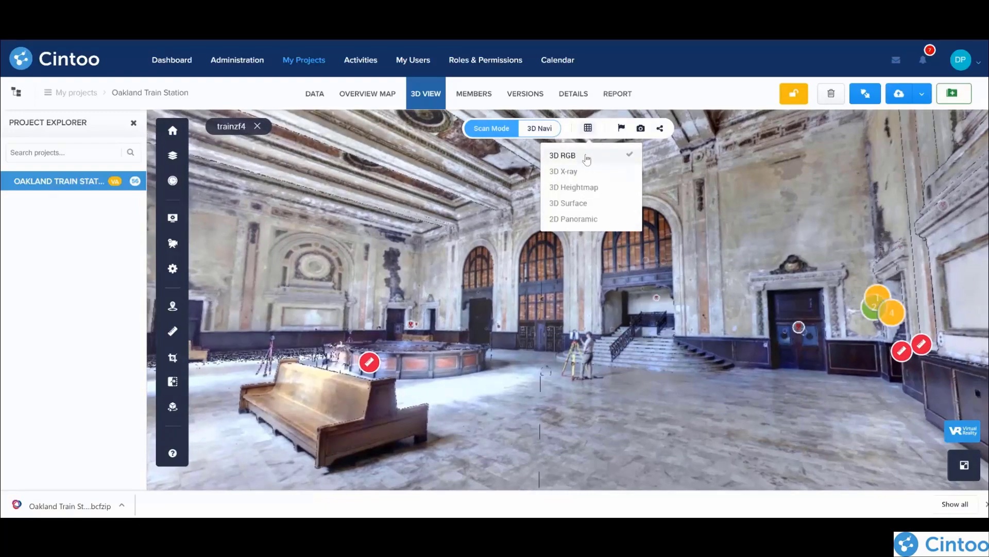
{"action": "mouse_move", "coordinate": [394, 313]}
{"action": "left_mouse_down"}
{"action": "mouse_move", "coordinate": [589, 356]}
{"action": "mouse_move", "coordinate": [446, 253]}
{"action": "mouse_move", "coordinate": [673, 259]}
{"action": "left_mouse_up"}
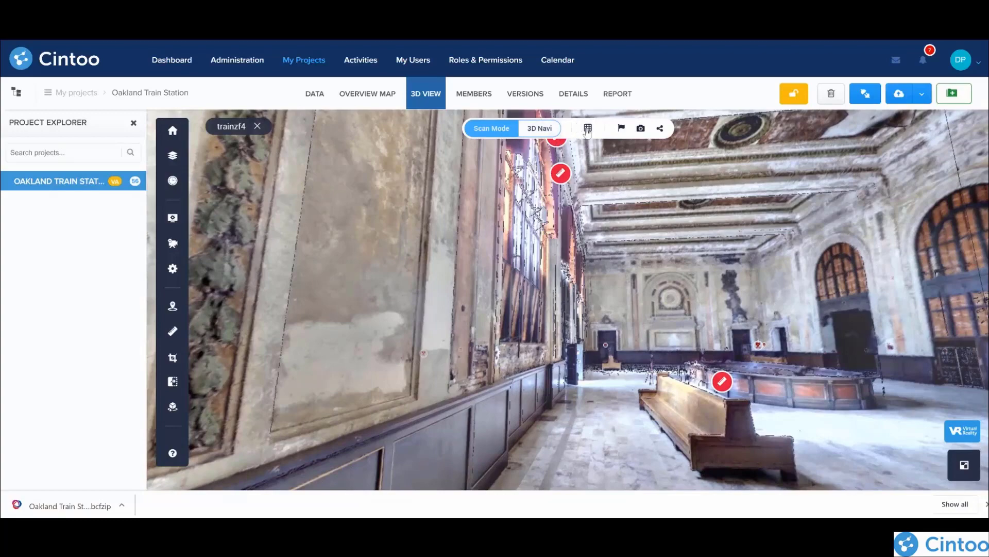
Step: Display the trainzf4 scan in 3D Surface and examine the broken ceiling, carved door frames and exit doors
{"action": "left_click", "coordinate": [587, 128]}
{"action": "left_click", "coordinate": [577, 204]}
{"action": "left_click_drag", "start_coordinate": [567, 268], "coordinate": [424, 375]}
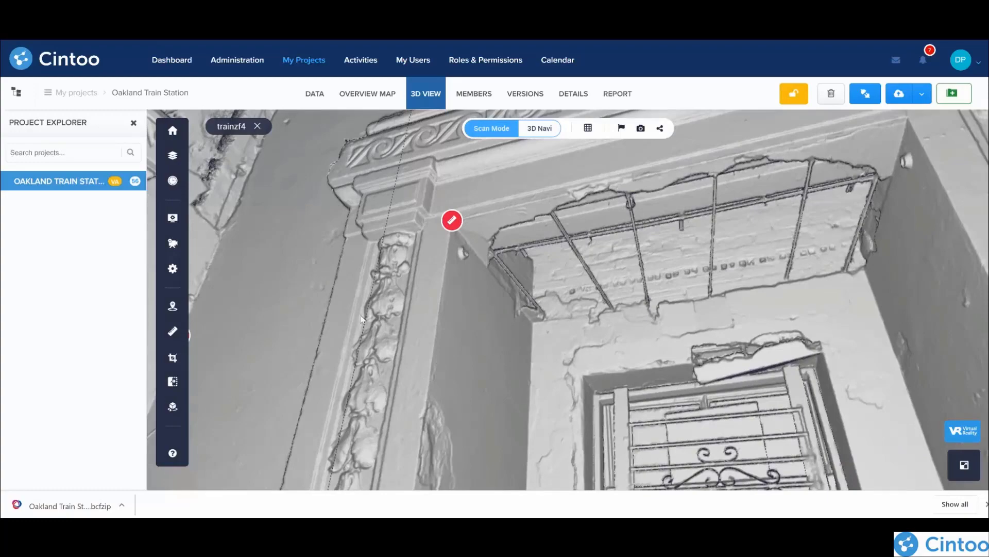
{"action": "left_click_drag", "start_coordinate": [262, 345], "coordinate": [540, 265]}
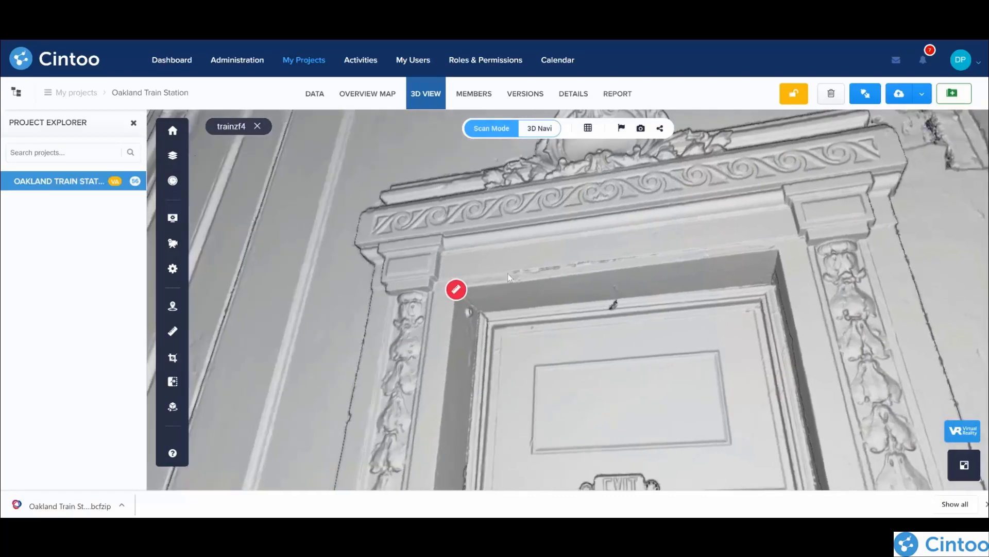
{"action": "left_click_drag", "start_coordinate": [349, 347], "coordinate": [385, 215]}
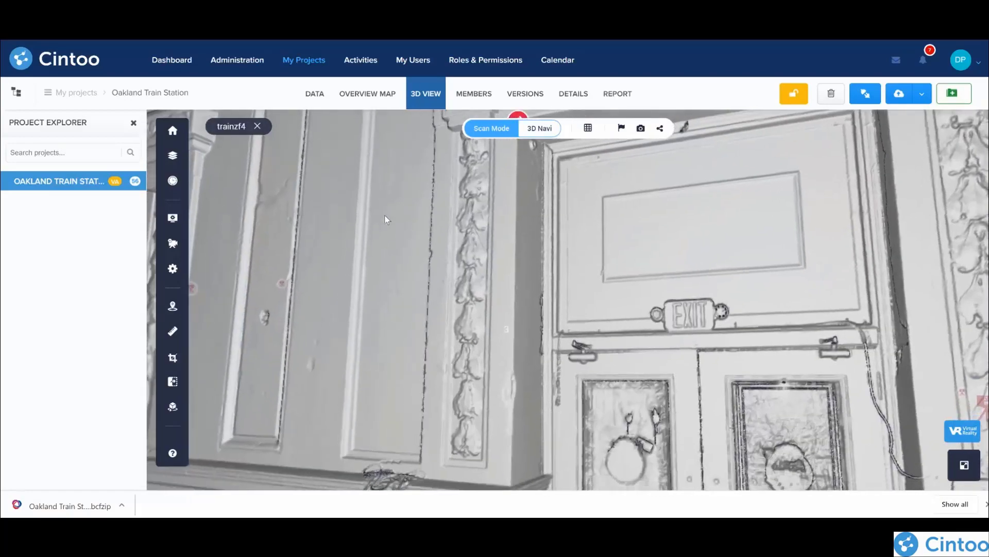
{"action": "left_click_drag", "start_coordinate": [309, 386], "coordinate": [382, 184]}
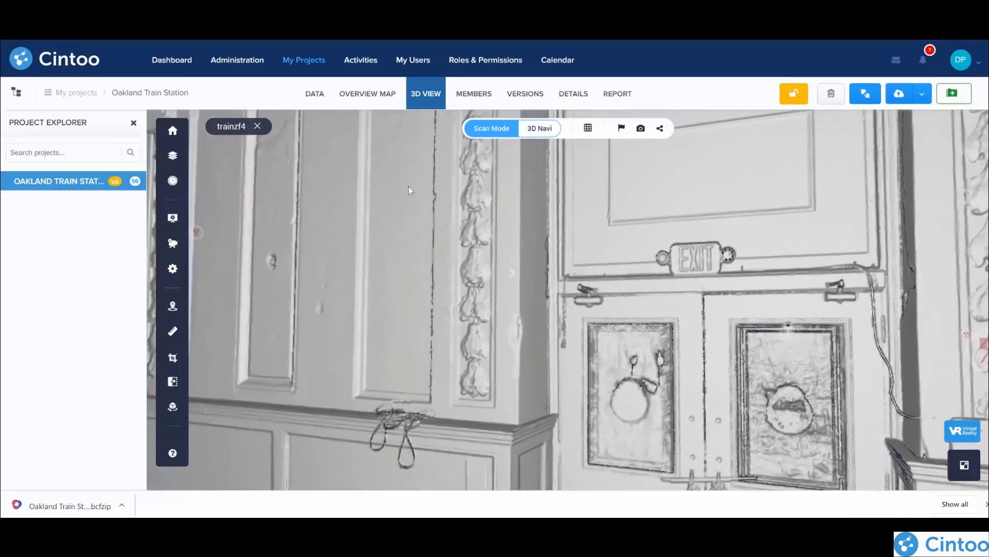
{"action": "scroll", "coordinate": [371, 237], "scroll_direction": "down", "scroll_amount": 3}
Step: Move to the trainzf3 scan, look around the doors and curved staircase, and return to 3D navigation of the hall
{"action": "left_click_drag", "start_coordinate": [381, 280], "coordinate": [828, 194]}
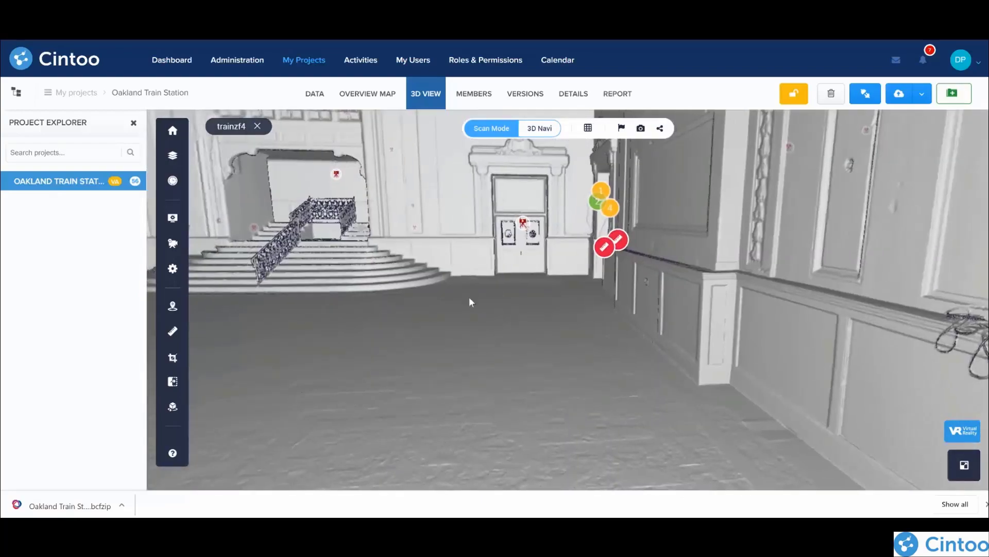
{"action": "left_click_drag", "start_coordinate": [459, 283], "coordinate": [477, 341]}
{"action": "left_click", "coordinate": [536, 298]}
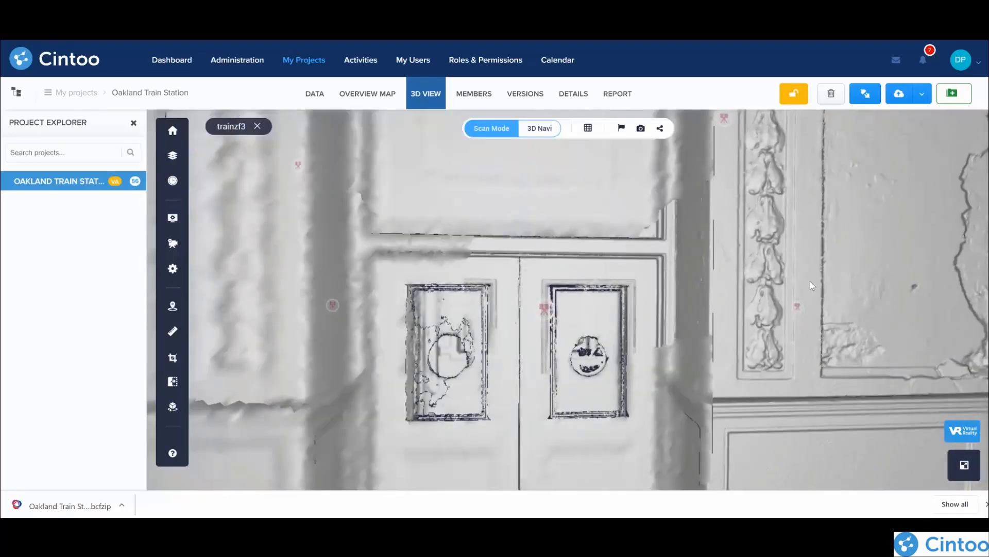
{"action": "left_click_drag", "start_coordinate": [811, 283], "coordinate": [692, 314]}
{"action": "left_click_drag", "start_coordinate": [590, 270], "coordinate": [561, 243]}
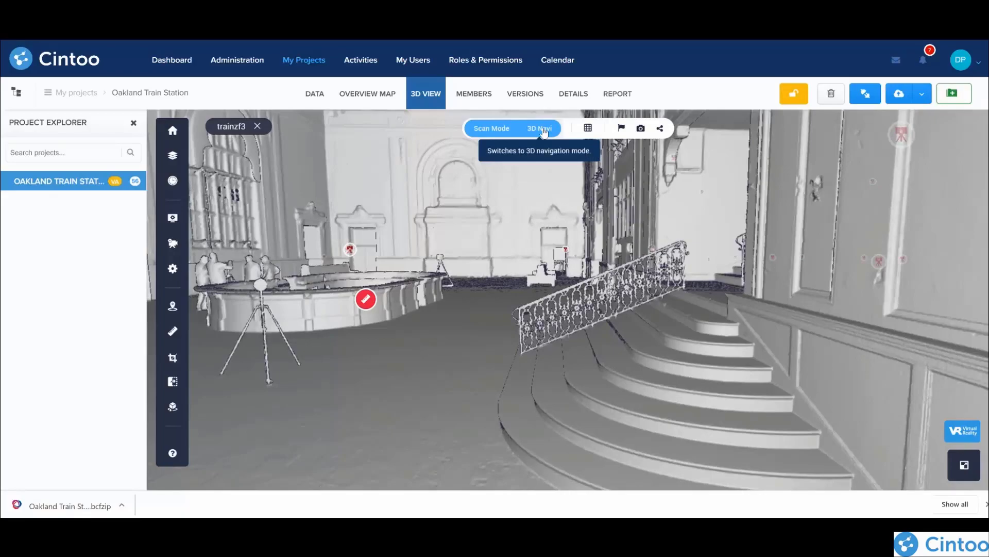
{"action": "left_click", "coordinate": [544, 130]}
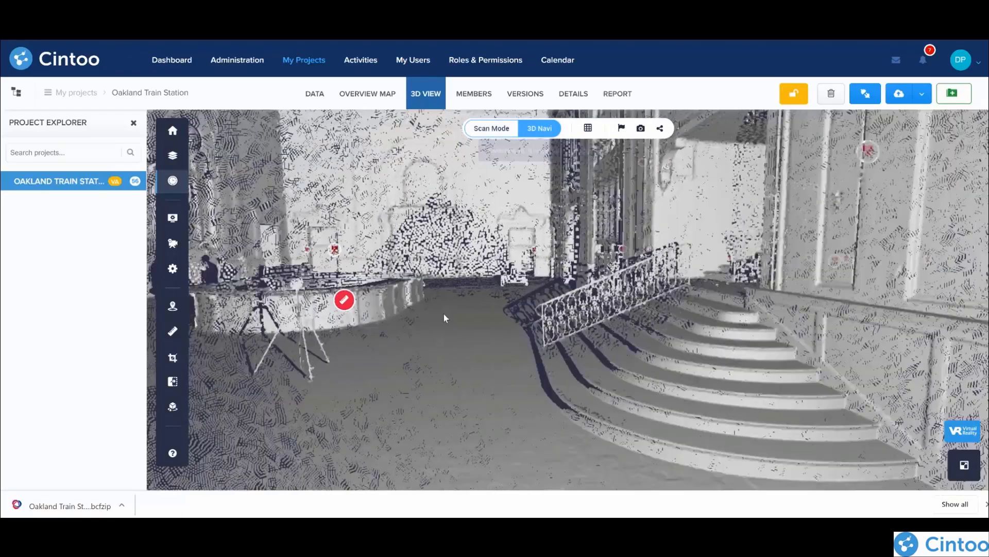
{"action": "left_click_drag", "start_coordinate": [446, 319], "coordinate": [480, 310]}
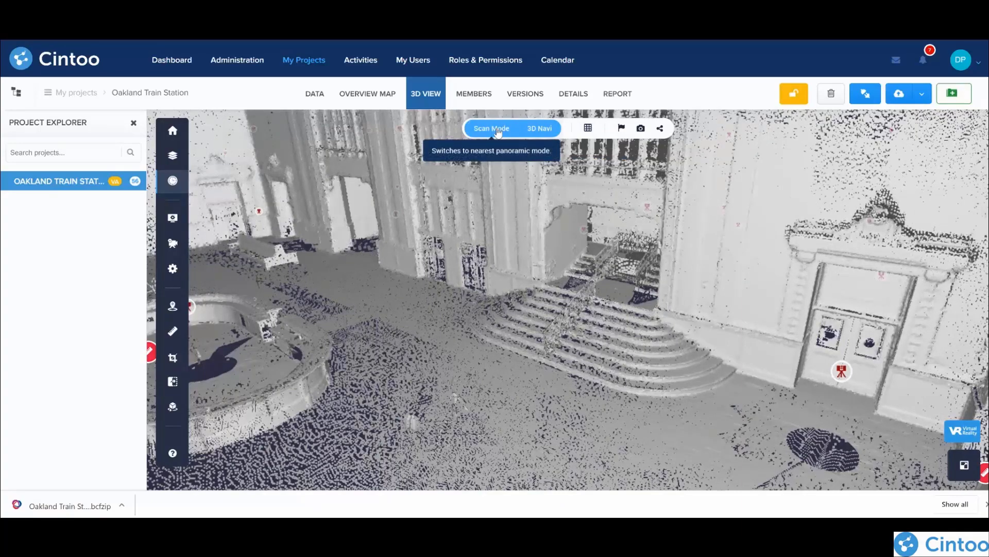
Step: Open the overview map on the station building and render it in X-ray
{"action": "left_click", "coordinate": [372, 95]}
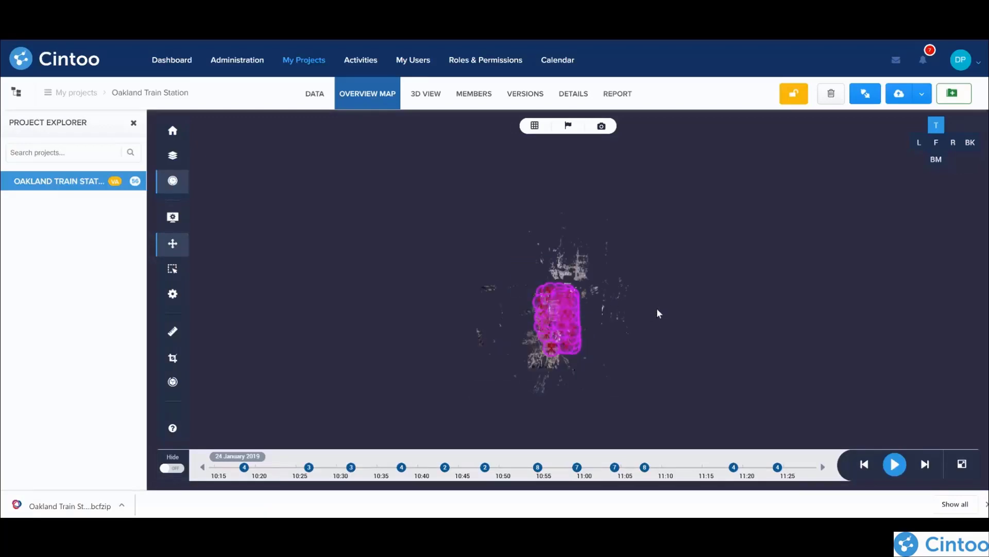
{"action": "scroll", "coordinate": [577, 280], "scroll_direction": "up", "scroll_amount": 2}
{"action": "scroll", "coordinate": [577, 280], "scroll_direction": "up", "scroll_amount": 5}
{"action": "left_click_drag", "start_coordinate": [481, 391], "coordinate": [619, 257]}
{"action": "scroll", "coordinate": [611, 258], "scroll_direction": "up", "scroll_amount": 2}
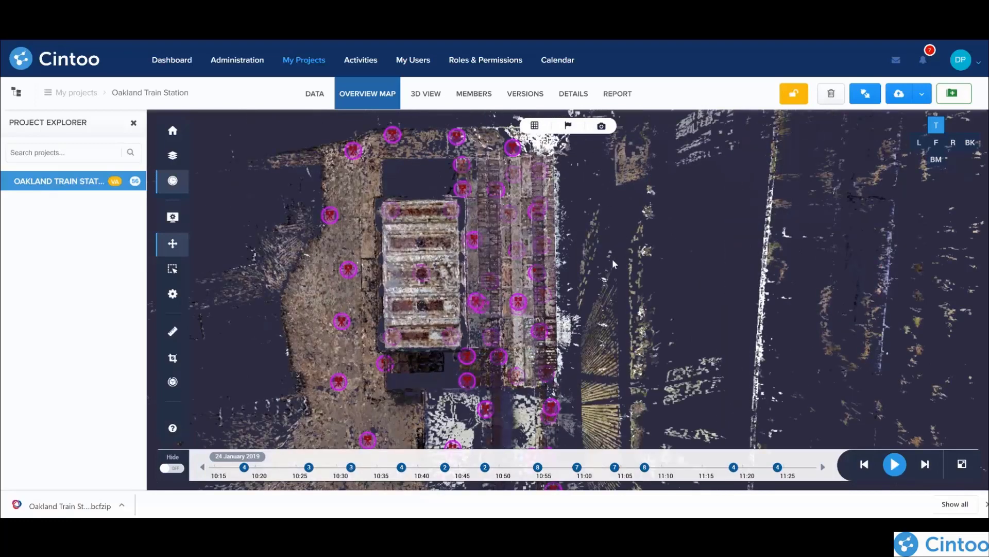
{"action": "left_click", "coordinate": [536, 127]}
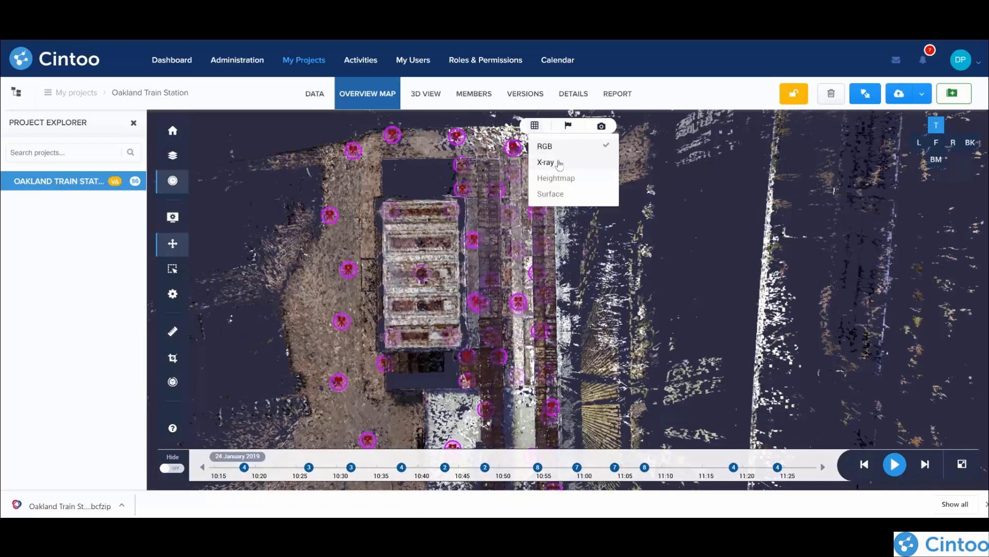
{"action": "left_click", "coordinate": [557, 163]}
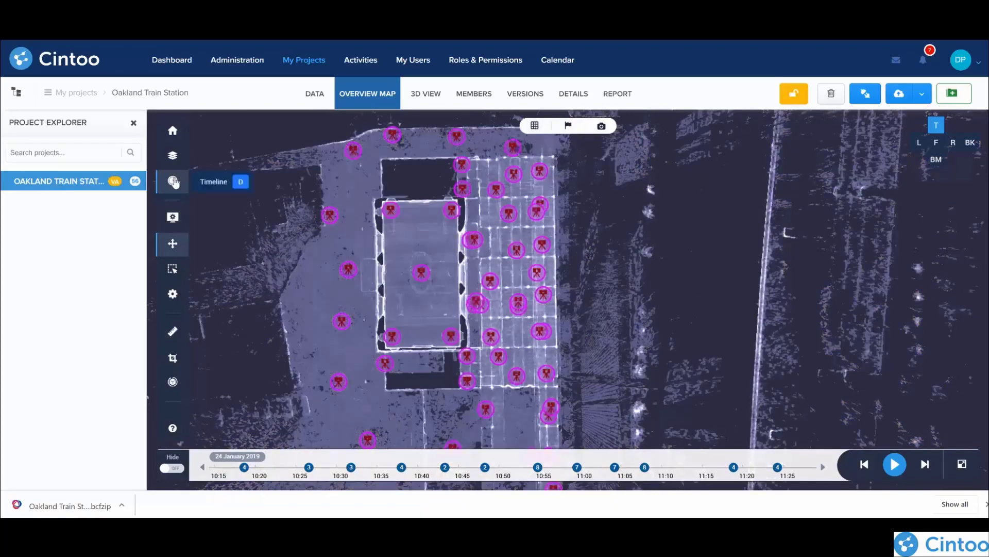
Step: Hide the overview map's timeline and view the station from the left side before returning to the top view
{"action": "left_click", "coordinate": [173, 181]}
{"action": "left_click_drag", "start_coordinate": [359, 361], "coordinate": [419, 405]}
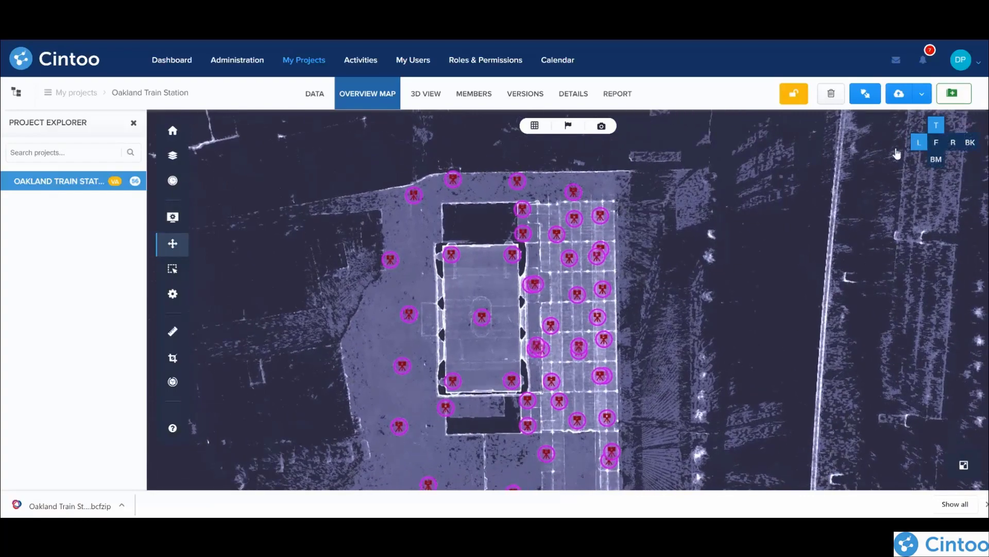
{"action": "left_click", "coordinate": [916, 144]}
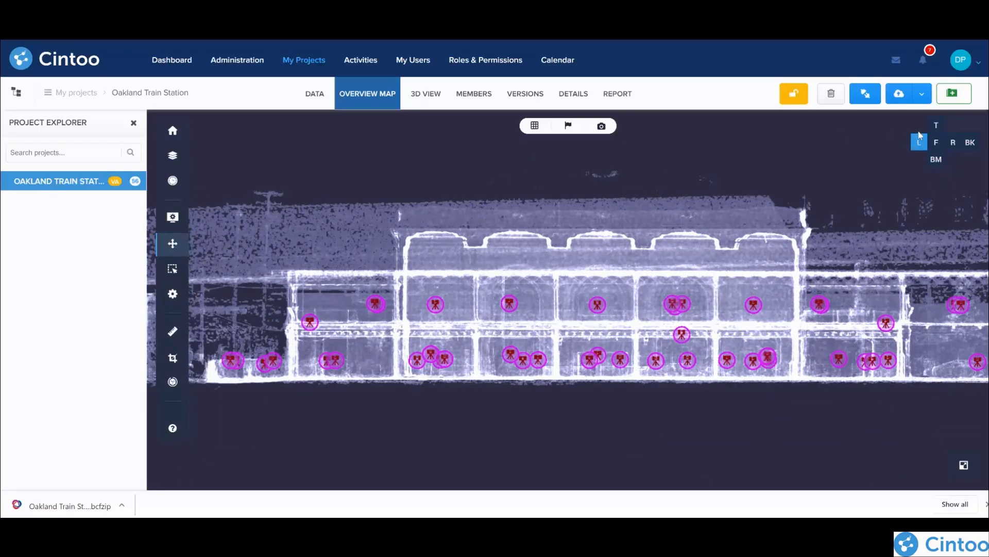
{"action": "left_click", "coordinate": [937, 129]}
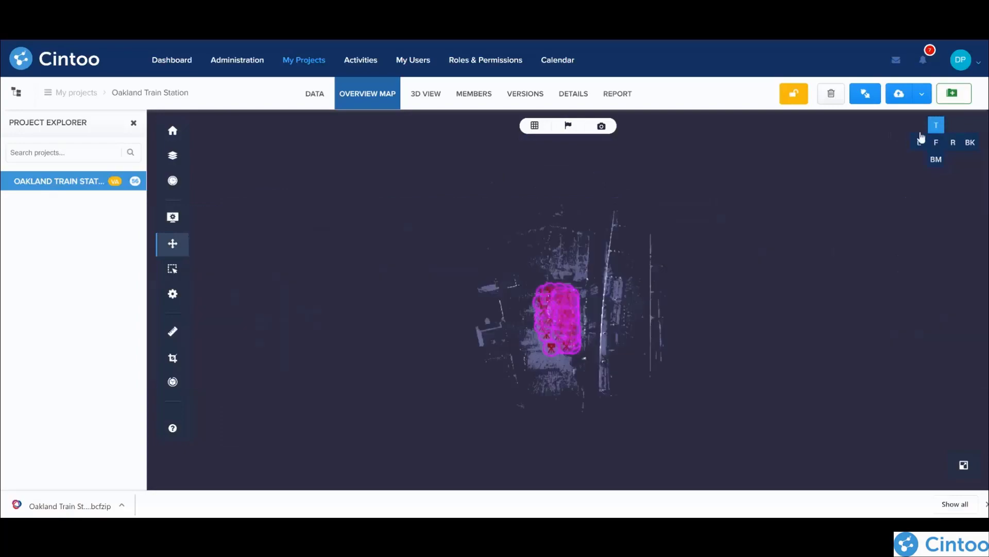
Step: Preview the scan positions inside the main hall on the overview map, including trainzf6 and trainzf4
{"action": "scroll", "coordinate": [510, 317], "scroll_direction": "up", "scroll_amount": 5}
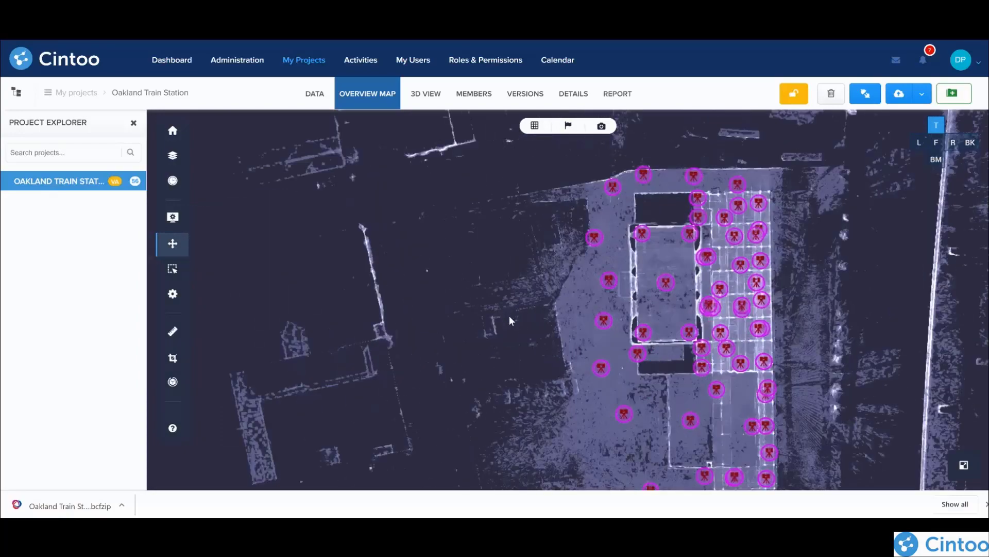
{"action": "left_click_drag", "start_coordinate": [509, 317], "coordinate": [329, 287]}
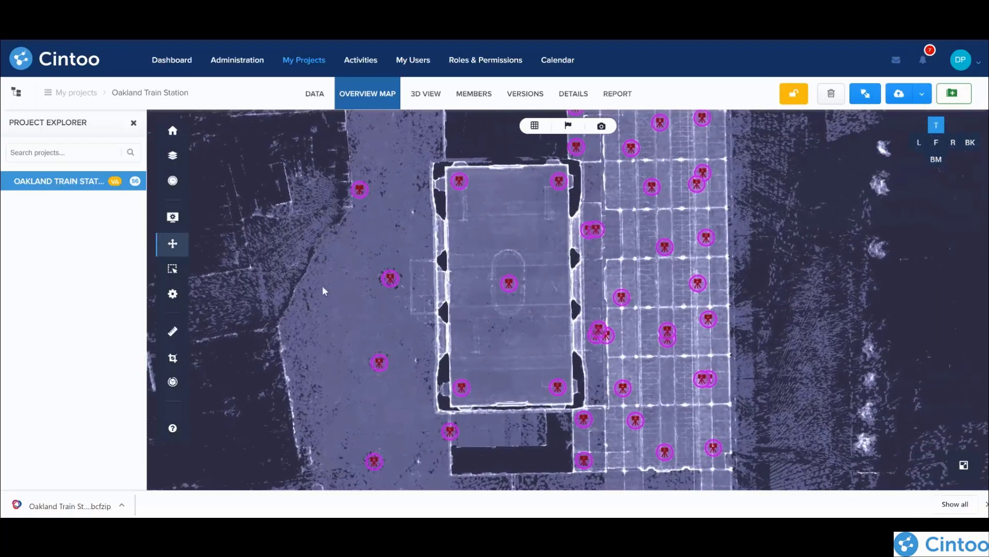
{"action": "mouse_move", "coordinate": [460, 186]}
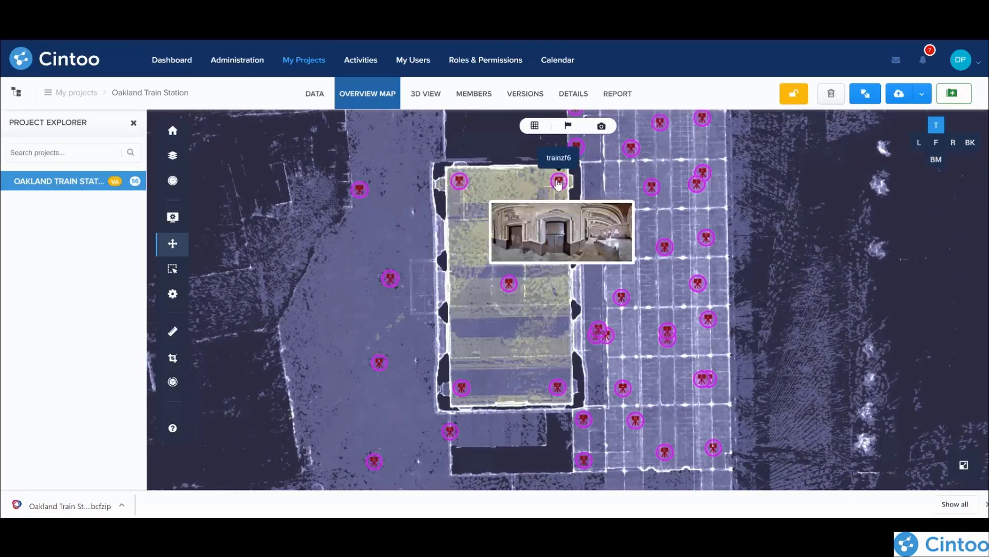
{"action": "mouse_move", "coordinate": [508, 285]}
{"action": "mouse_move", "coordinate": [463, 393]}
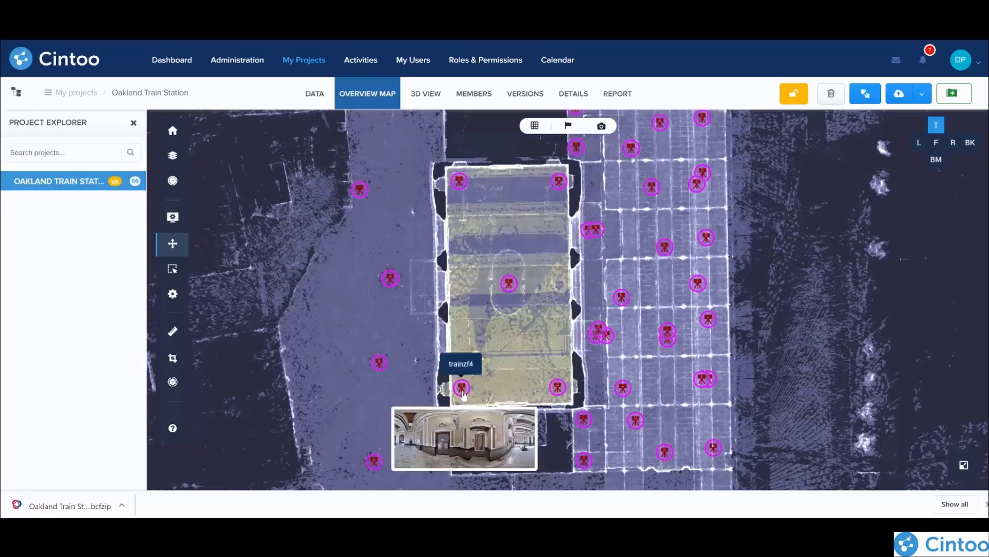
{"action": "mouse_move", "coordinate": [561, 393]}
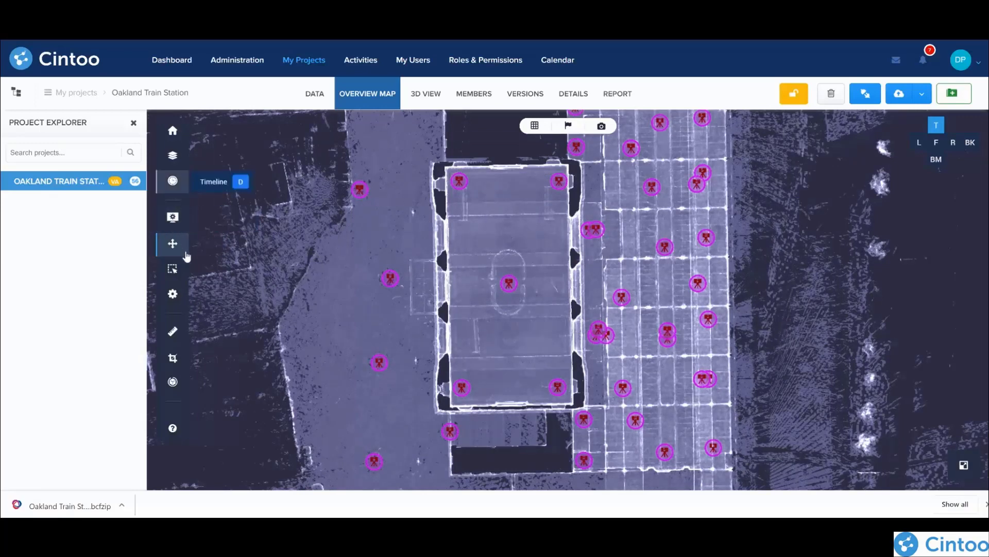
Step: Select the scan positions inside the main hall on the overview map and open the work zones list
{"action": "left_click", "coordinate": [173, 268]}
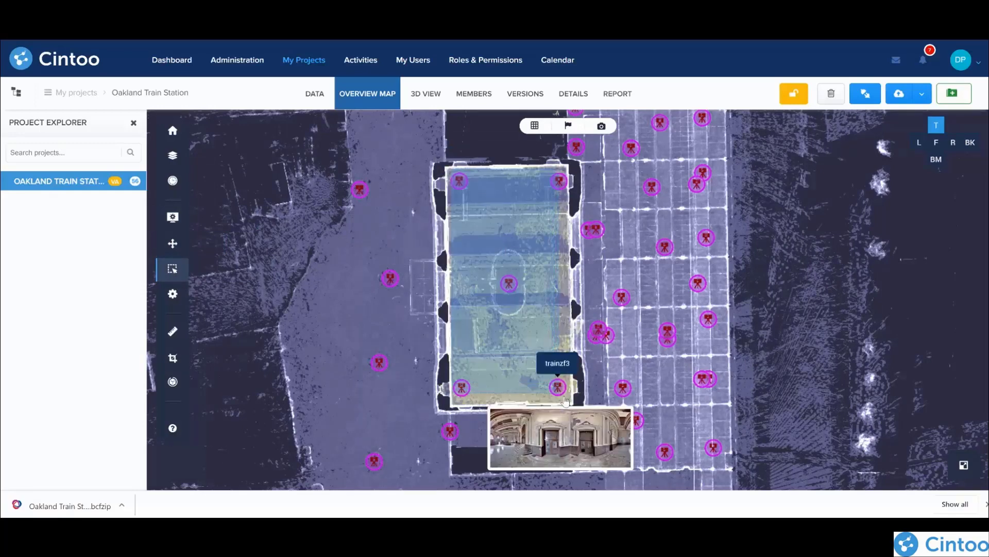
{"action": "left_click", "coordinate": [497, 317]}
{"action": "left_click", "coordinate": [174, 159]}
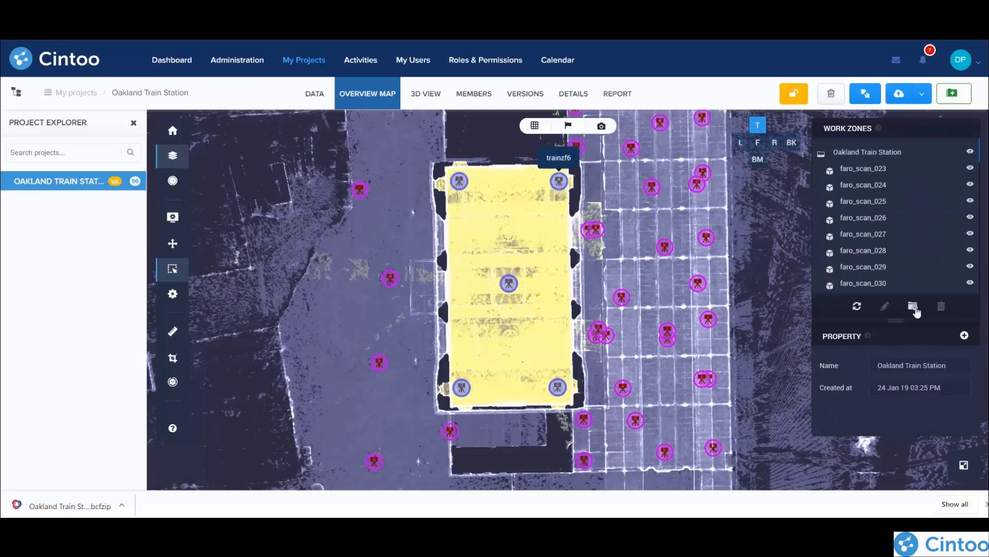
Step: Create a work zone named Interior from the selected main hall scans
{"action": "left_click", "coordinate": [913, 307]}
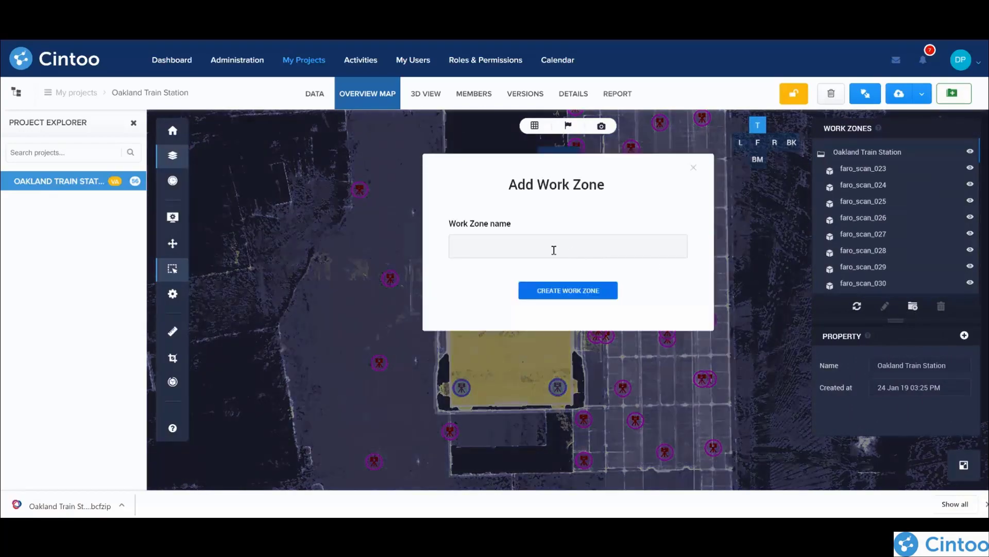
{"action": "left_click", "coordinate": [555, 251]}
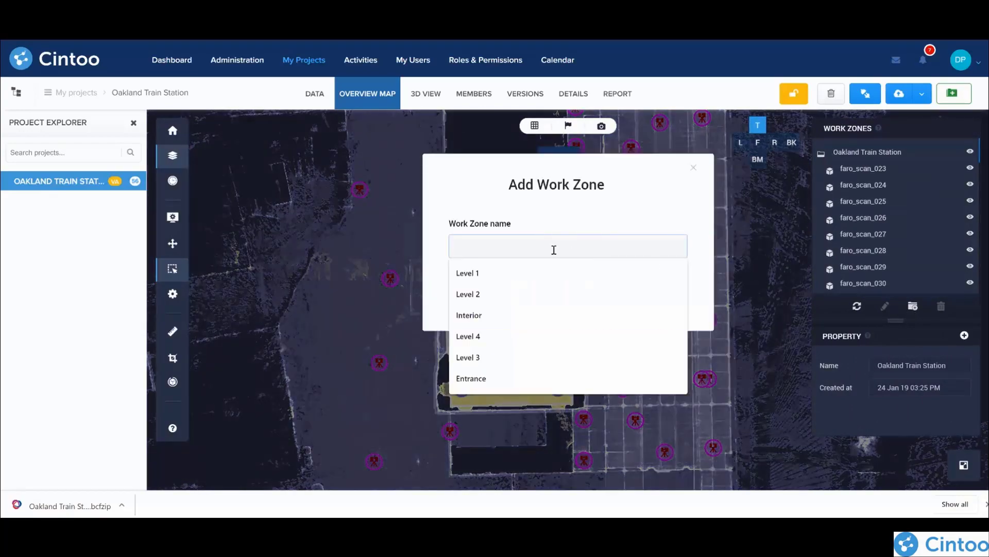
{"action": "type", "text": "iNTER"}
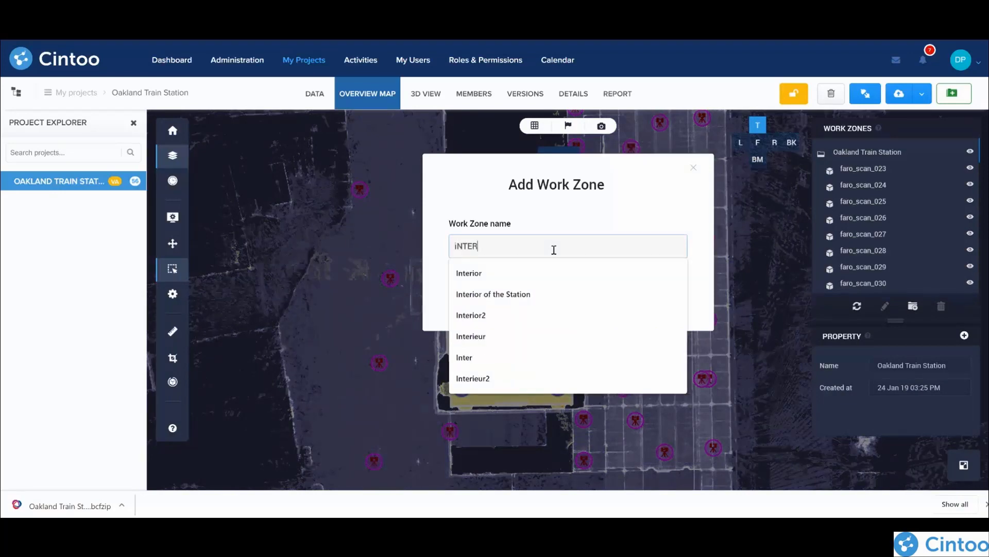
{"action": "key", "text": "BackSpace"}
{"action": "key", "text": "BackSpace"}
{"action": "type", "text": "iN"}
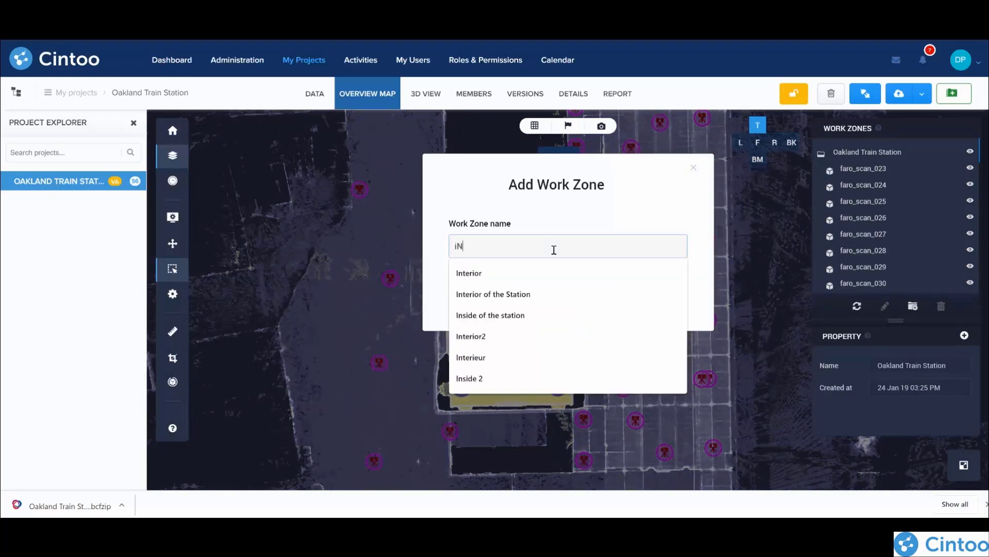
{"action": "left_click", "coordinate": [495, 273]}
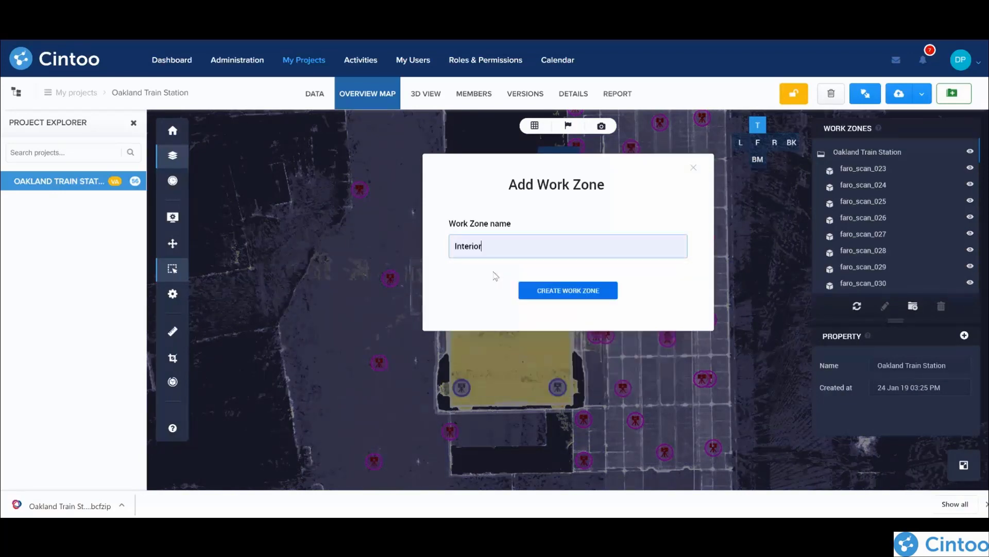
{"action": "left_click", "coordinate": [568, 293]}
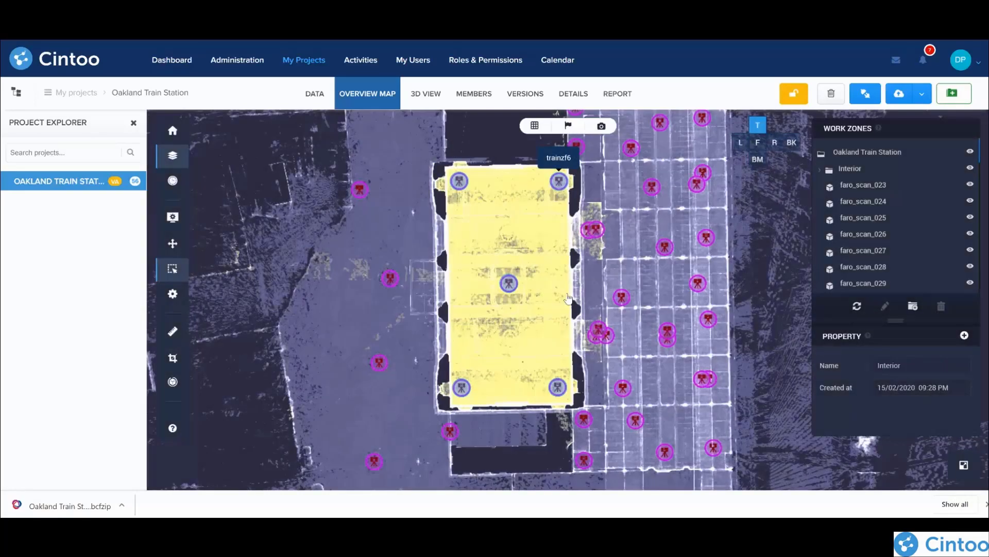
Step: Open the Interior work zone on its own in the overview map and centre its hall scans
{"action": "left_click", "coordinate": [56, 203]}
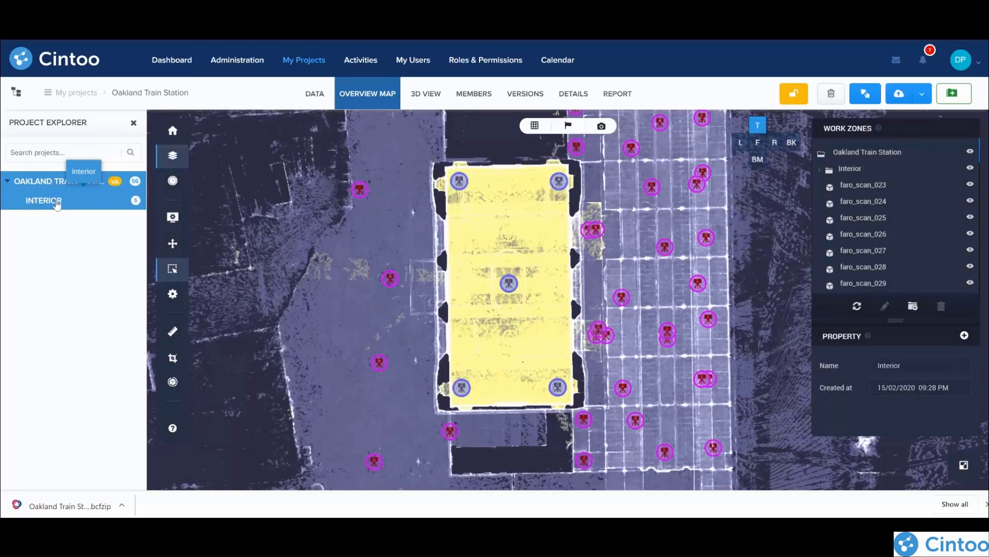
{"action": "mouse_move", "coordinate": [137, 205]}
{"action": "left_click", "coordinate": [62, 201]}
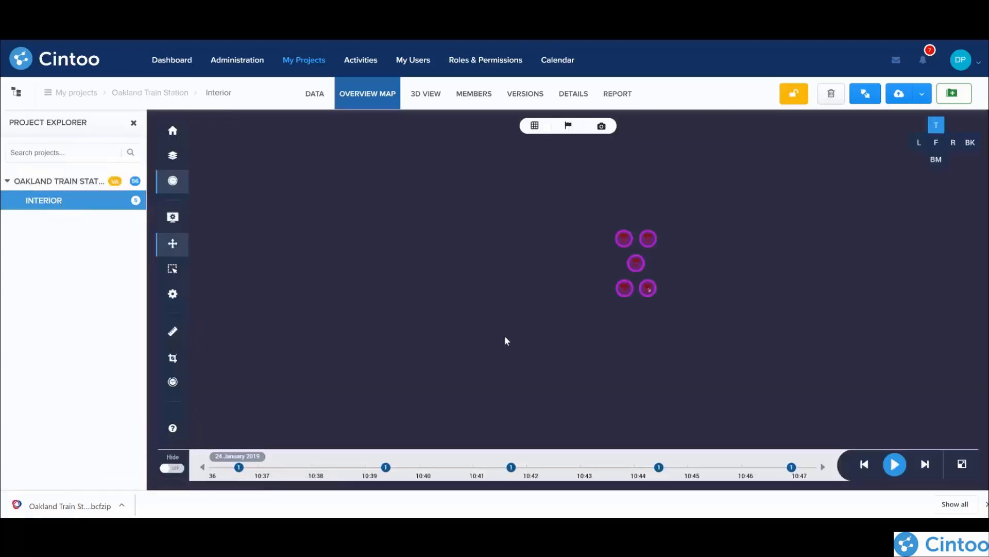
{"action": "scroll", "coordinate": [681, 287], "scroll_direction": "up", "scroll_amount": 5}
{"action": "left_click_drag", "start_coordinate": [585, 276], "coordinate": [664, 279]}
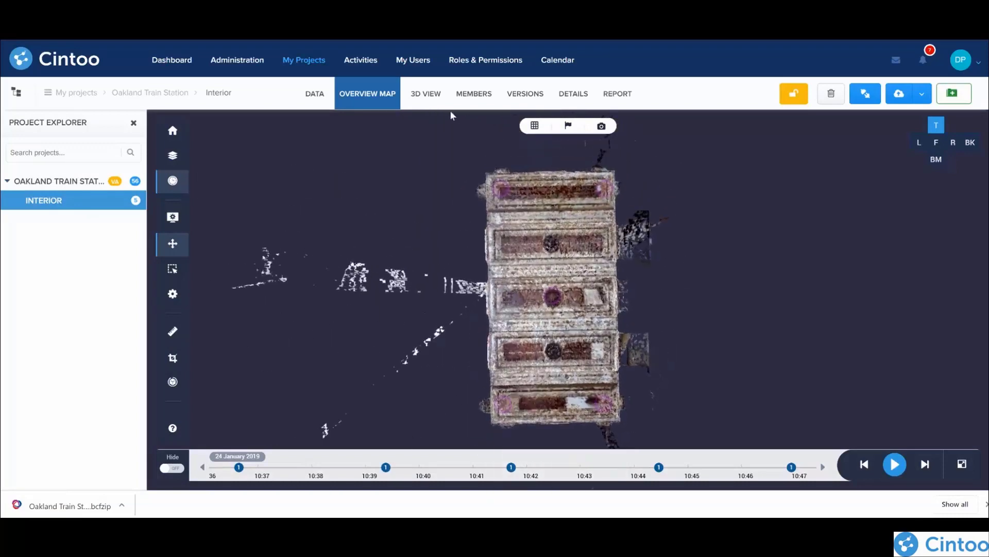
Step: Show the Interior work zone in the 3D view and look at the hall from outside
{"action": "left_click", "coordinate": [426, 98]}
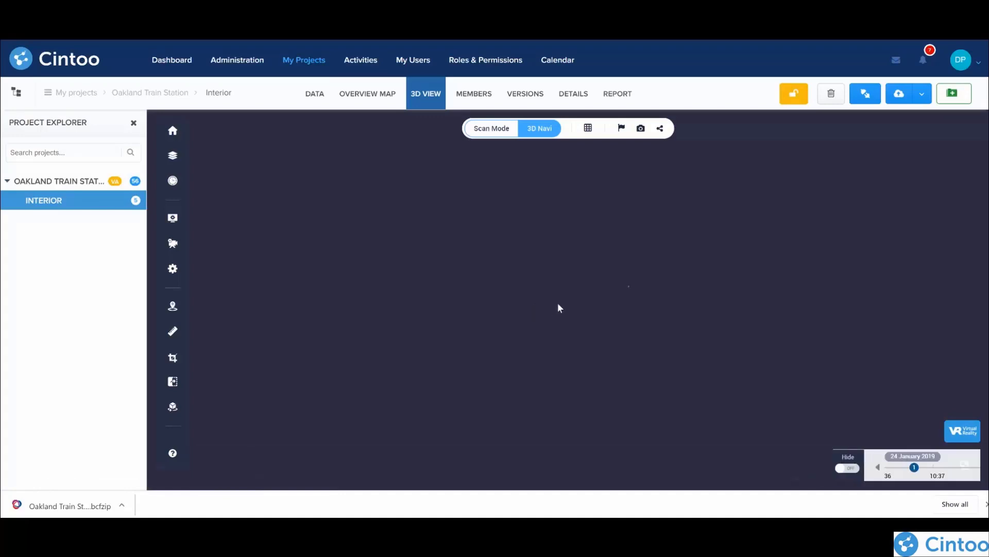
{"action": "scroll", "coordinate": [601, 319], "scroll_direction": "up", "scroll_amount": 8}
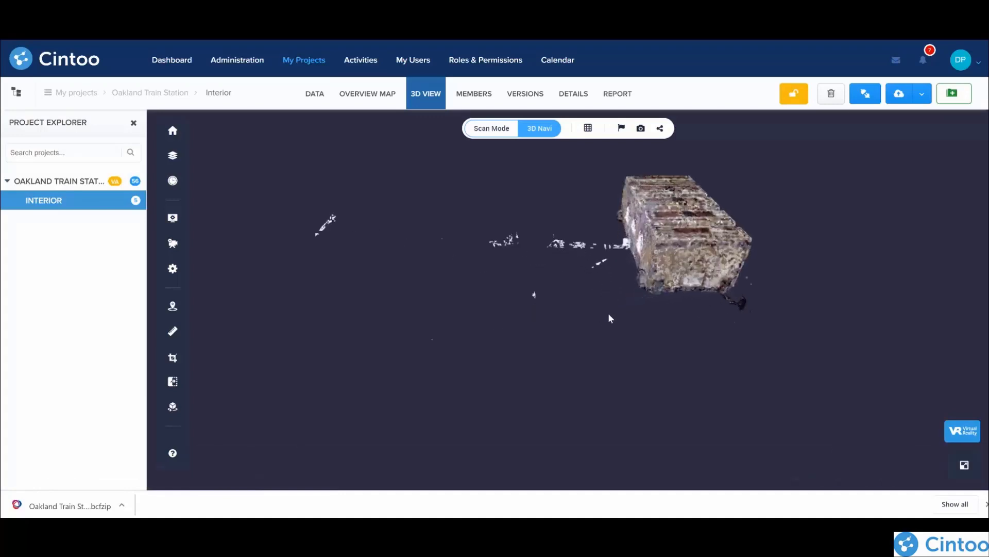
{"action": "left_click_drag", "start_coordinate": [560, 333], "coordinate": [809, 199]}
{"action": "scroll", "coordinate": [592, 335], "scroll_direction": "up", "scroll_amount": 5}
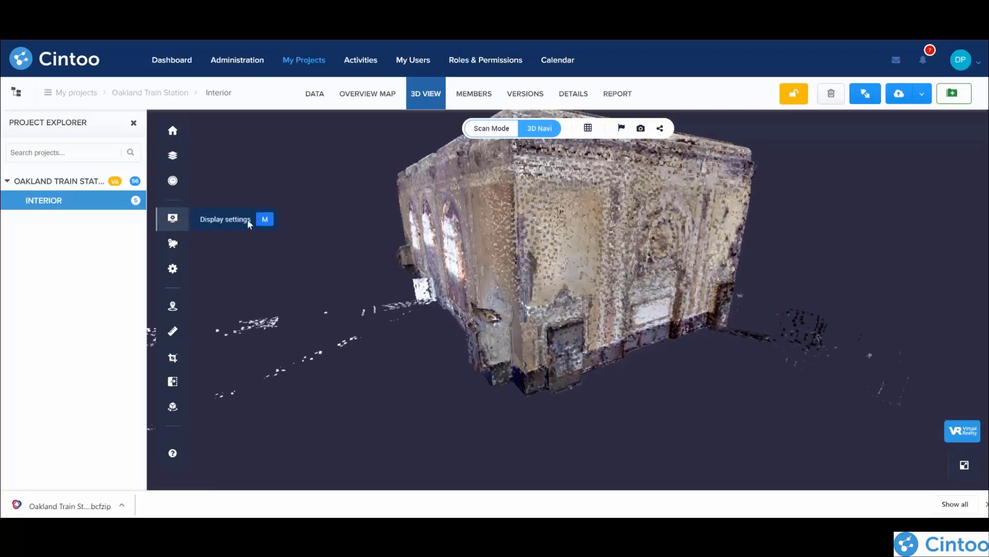
Step: Enable the Backface display setting and look into the Interior hall from several angles
{"action": "left_click", "coordinate": [237, 223]}
{"action": "left_click", "coordinate": [339, 252]}
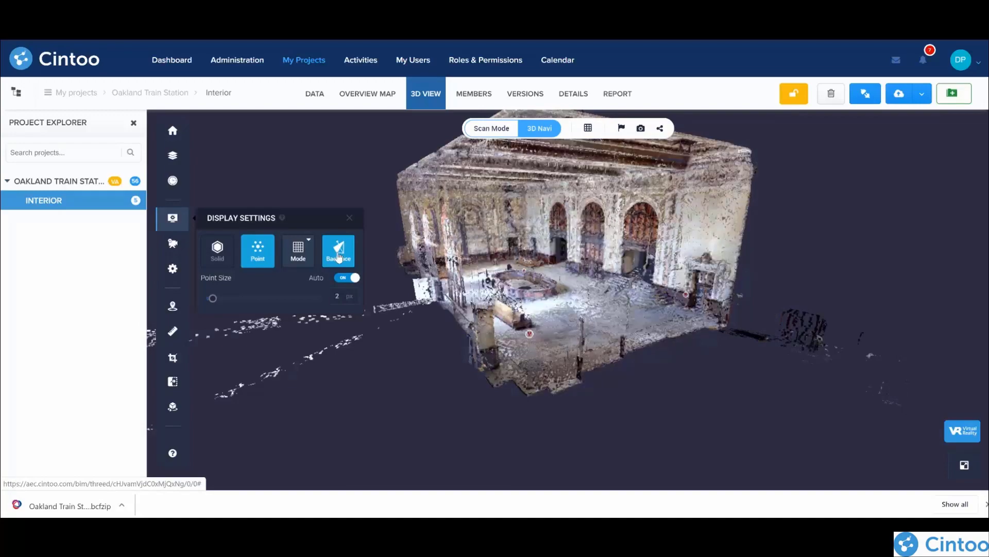
{"action": "mouse_move", "coordinate": [725, 265]}
{"action": "left_mouse_down"}
{"action": "mouse_move", "coordinate": [672, 321]}
{"action": "mouse_move", "coordinate": [838, 215]}
{"action": "mouse_move", "coordinate": [838, 178]}
{"action": "left_mouse_up"}
{"action": "mouse_move", "coordinate": [601, 288]}
{"action": "left_mouse_down"}
{"action": "mouse_move", "coordinate": [621, 310]}
{"action": "mouse_move", "coordinate": [657, 256]}
{"action": "mouse_move", "coordinate": [554, 354]}
{"action": "mouse_move", "coordinate": [533, 268]}
{"action": "mouse_move", "coordinate": [608, 367]}
{"action": "mouse_move", "coordinate": [508, 360]}
{"action": "mouse_move", "coordinate": [754, 255]}
{"action": "left_mouse_up"}
{"action": "left_click_drag", "start_coordinate": [636, 286], "coordinate": [608, 301]}
{"action": "scroll", "coordinate": [608, 301], "scroll_direction": "up", "scroll_amount": 3}
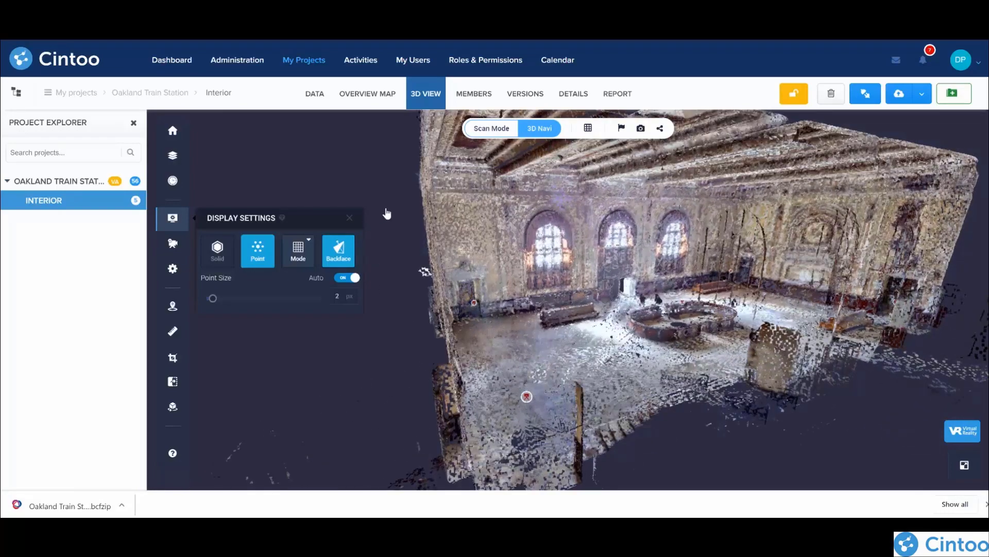
Step: Open the overview map of the whole Oakland Train Station project and render it in X-ray
{"action": "left_click", "coordinate": [369, 97]}
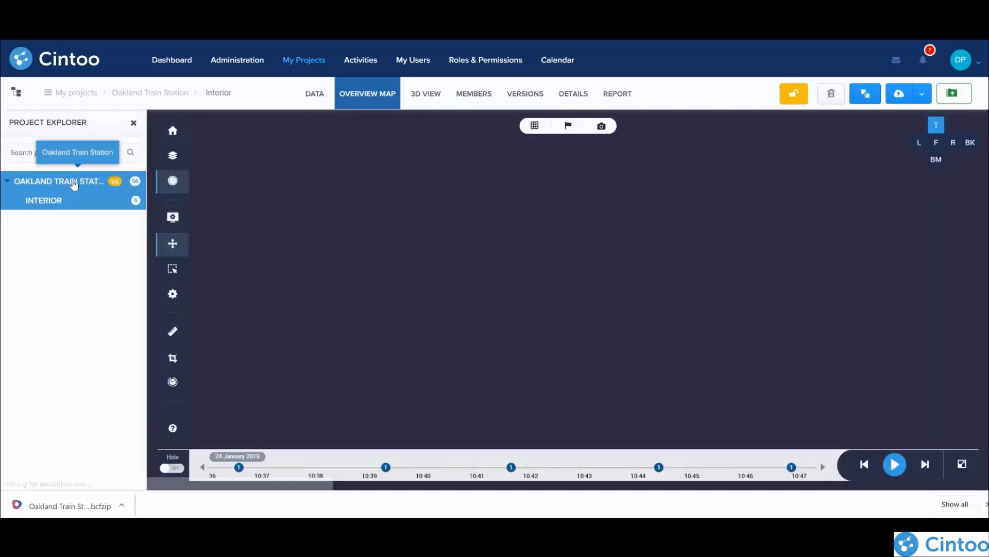
{"action": "left_click", "coordinate": [79, 184]}
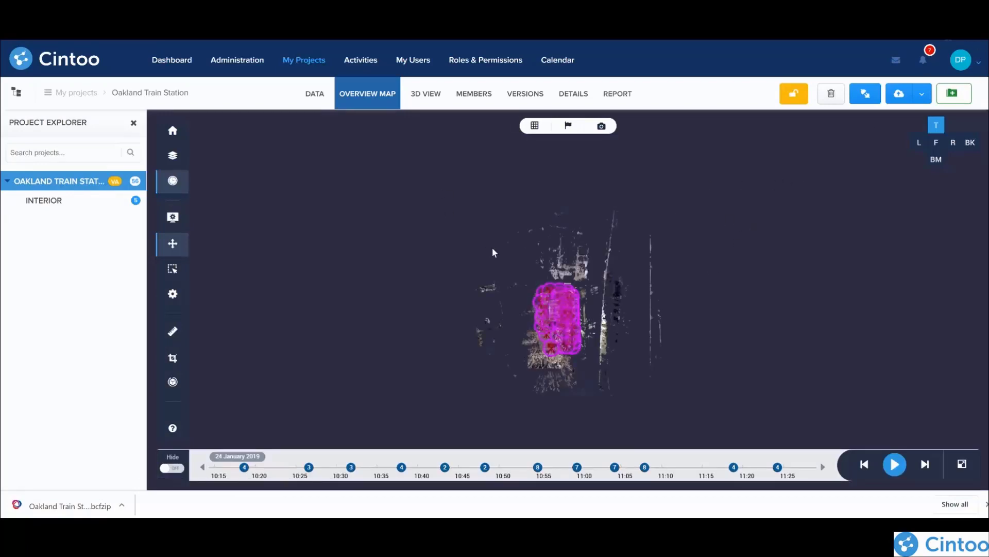
{"action": "scroll", "coordinate": [483, 272], "scroll_direction": "up", "scroll_amount": 6}
{"action": "left_click_drag", "start_coordinate": [589, 327], "coordinate": [387, 186]}
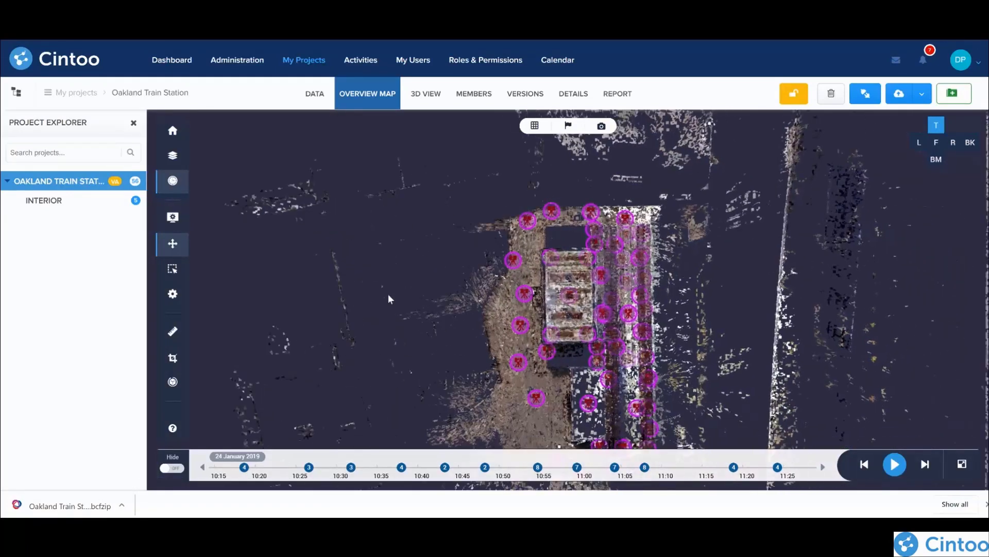
{"action": "left_click", "coordinate": [534, 125]}
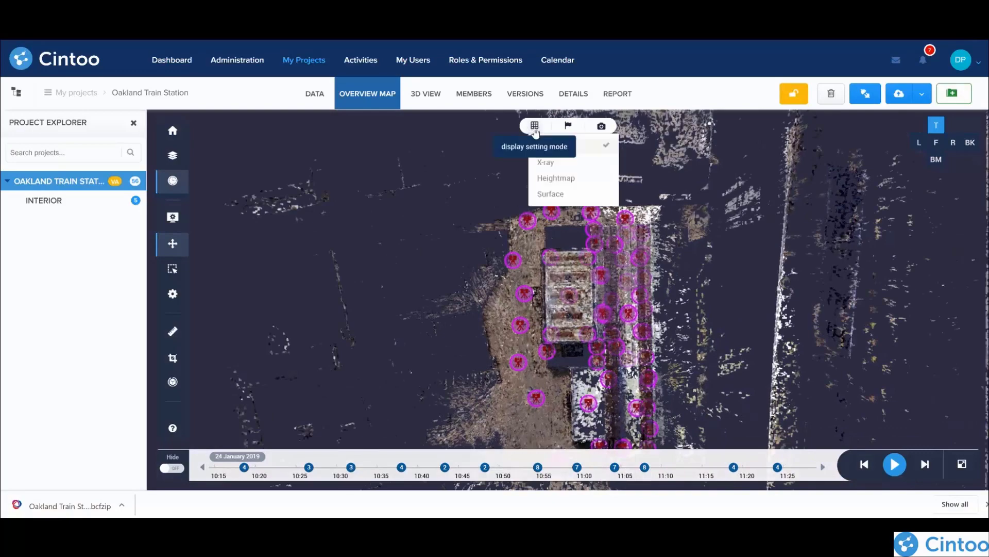
{"action": "left_click", "coordinate": [564, 164]}
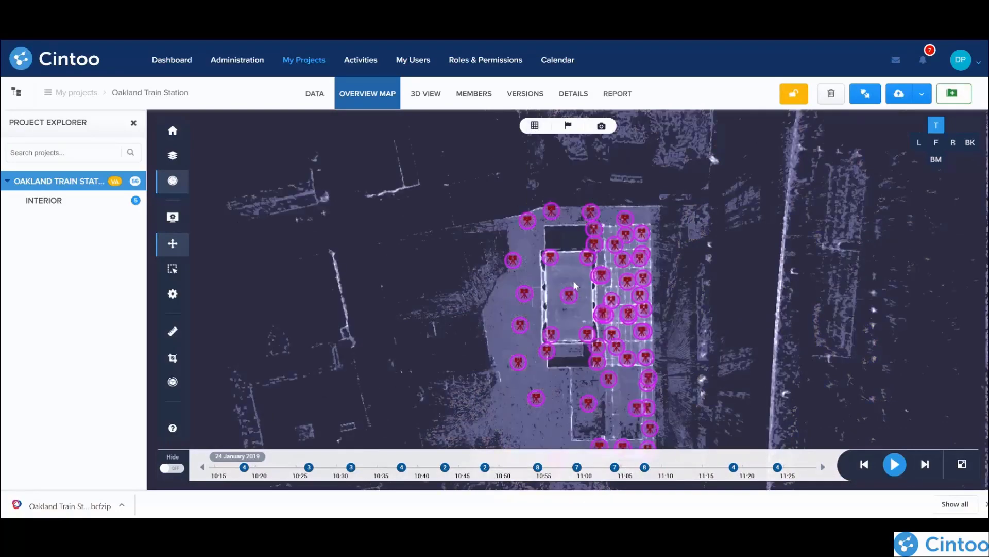
{"action": "scroll", "coordinate": [576, 287], "scroll_direction": "up", "scroll_amount": 3}
{"action": "left_click_drag", "start_coordinate": [562, 367], "coordinate": [531, 303]}
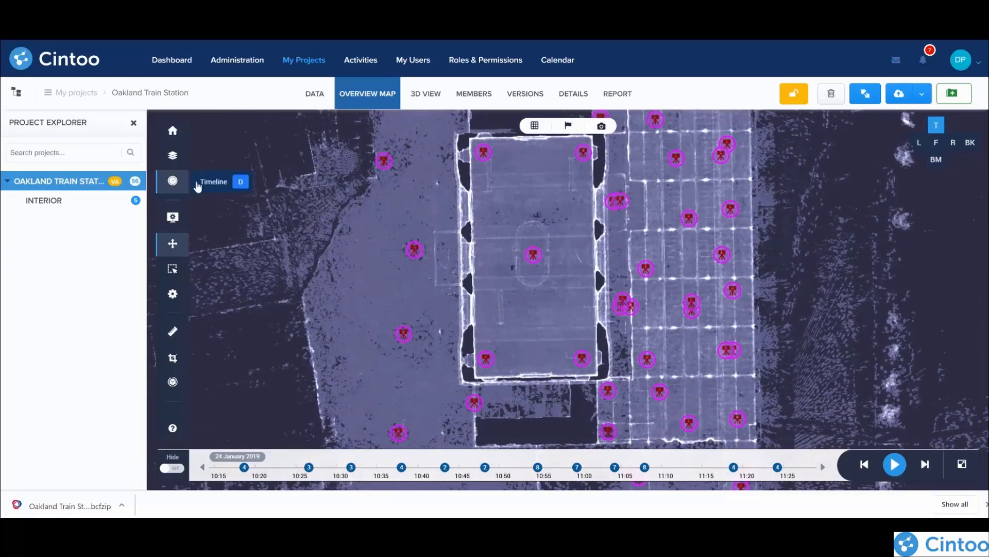
Step: Hide the overview map's timeline and show the station building from the front
{"action": "left_click", "coordinate": [187, 185]}
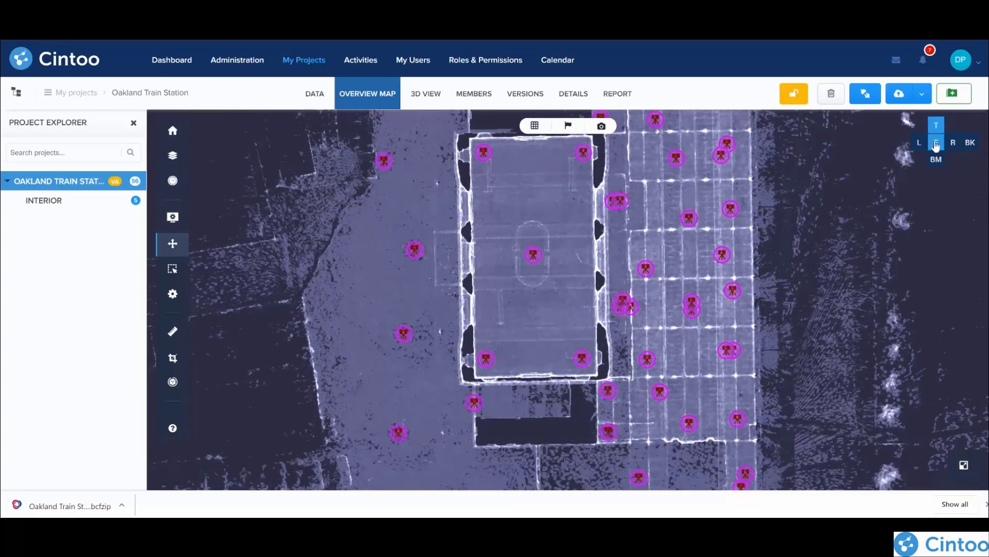
{"action": "left_click", "coordinate": [936, 142]}
{"action": "scroll", "coordinate": [539, 322], "scroll_direction": "up", "scroll_amount": 10}
{"action": "left_click_drag", "start_coordinate": [475, 358], "coordinate": [611, 216]}
{"action": "left_click_drag", "start_coordinate": [347, 361], "coordinate": [663, 186]}
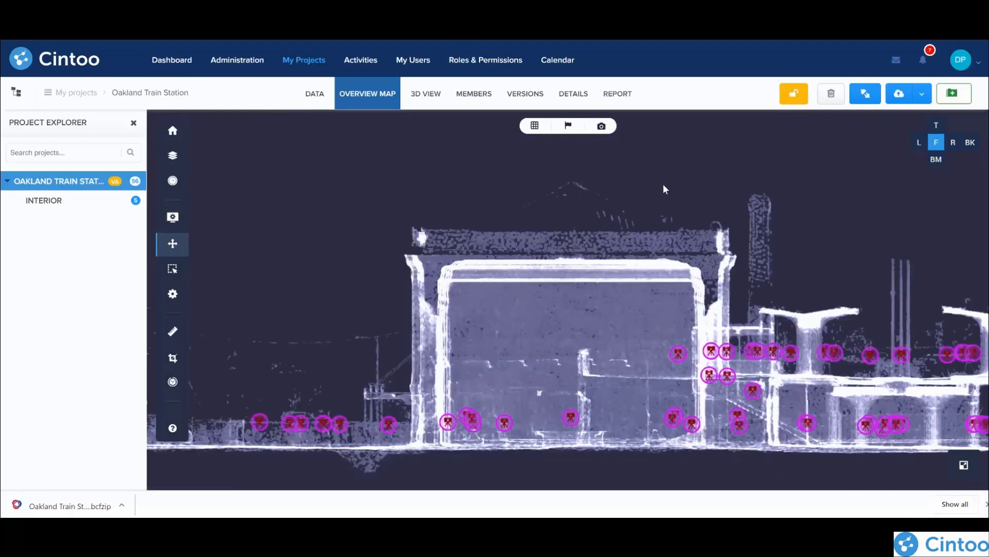
Step: Crop the station along the Z axis to a thin slice from 1.69 to 3.26 m
{"action": "left_click", "coordinate": [174, 359]}
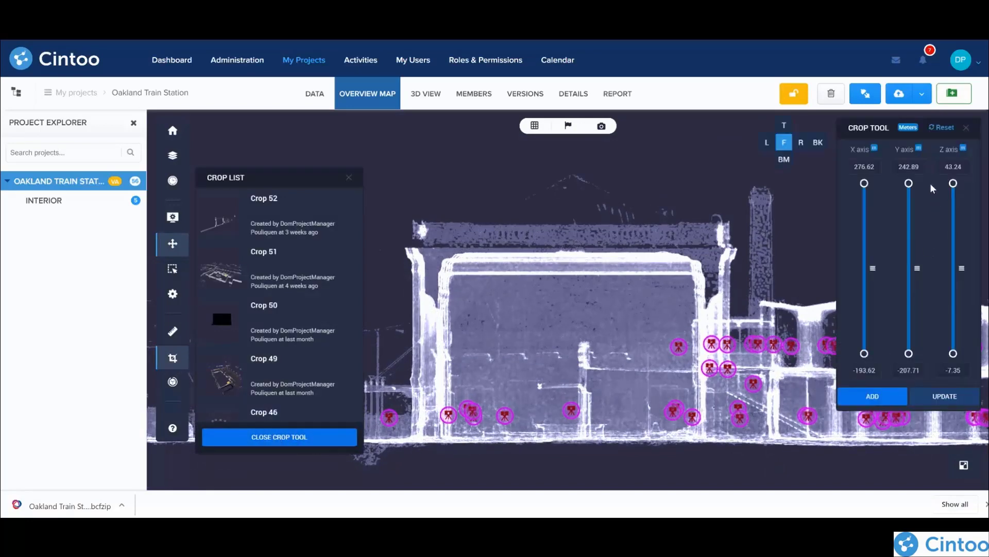
{"action": "left_click_drag", "start_coordinate": [954, 242], "coordinate": [954, 310]}
{"action": "left_click_drag", "start_coordinate": [953, 353], "coordinate": [961, 320]}
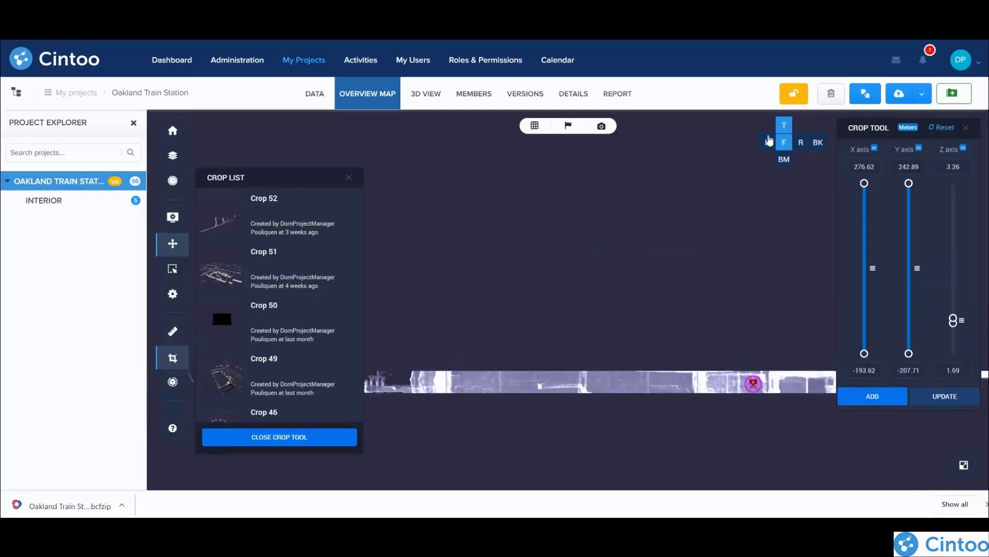
Step: Switch to the top view, lower the Z crop range to -0.74 to 0.82 m, and save it as a new crop
{"action": "left_click", "coordinate": [783, 128]}
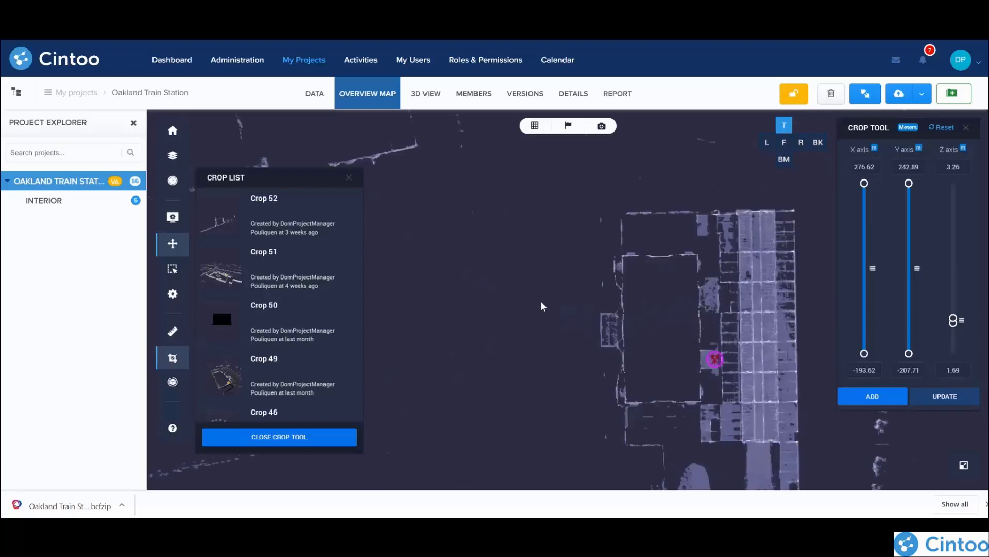
{"action": "left_click_drag", "start_coordinate": [557, 356], "coordinate": [477, 310]}
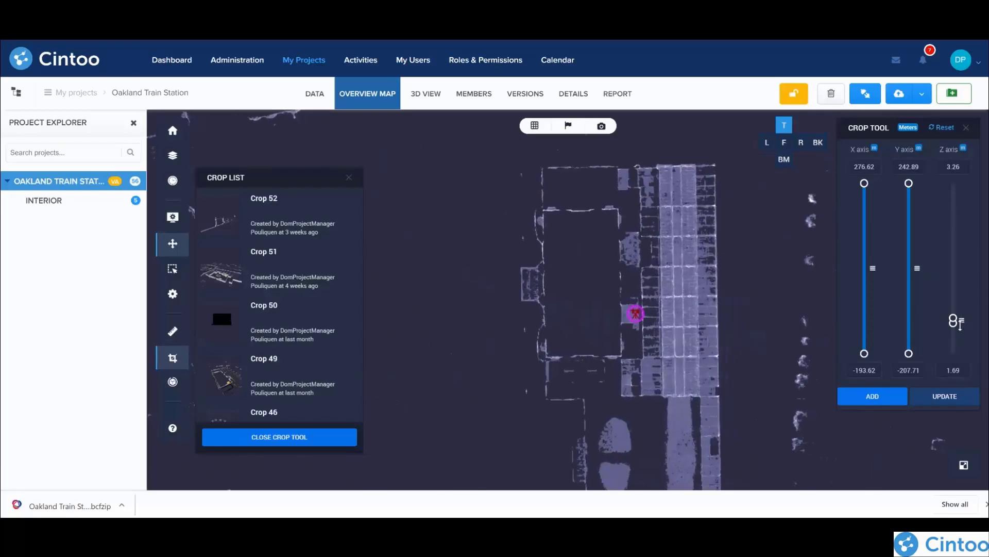
{"action": "mouse_move", "coordinate": [962, 321]}
{"action": "left_mouse_down"}
{"action": "mouse_move", "coordinate": [961, 298]}
{"action": "mouse_move", "coordinate": [977, 329]}
{"action": "left_mouse_up"}
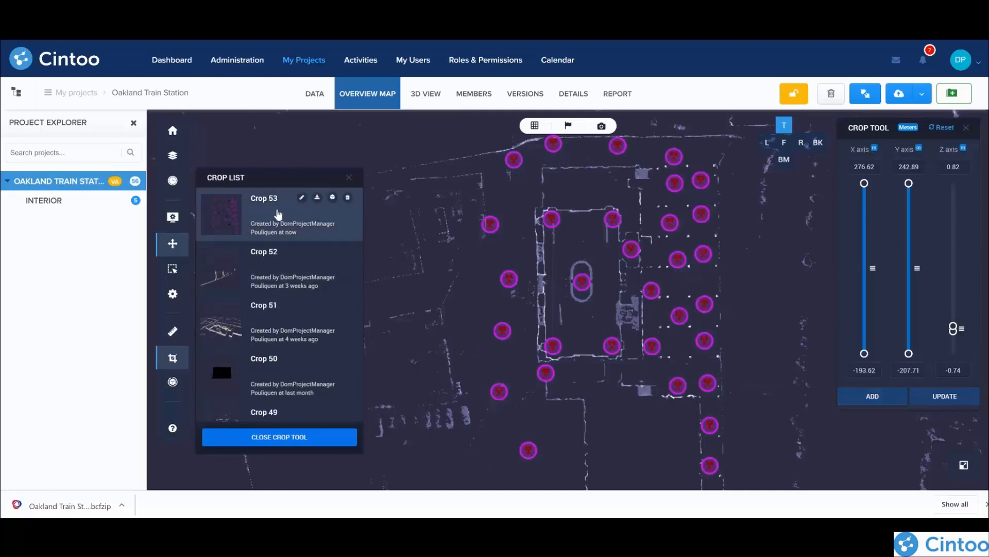
Step: Apply the saved Crop 53 to the station in the 3D view and orbit closer to the sliced walls
{"action": "left_click", "coordinate": [428, 101]}
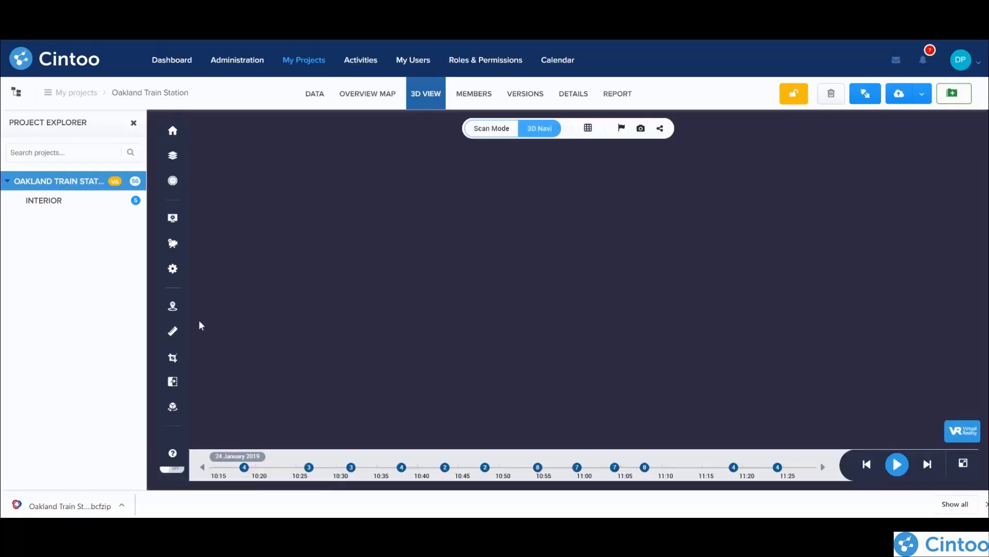
{"action": "left_click", "coordinate": [172, 357]}
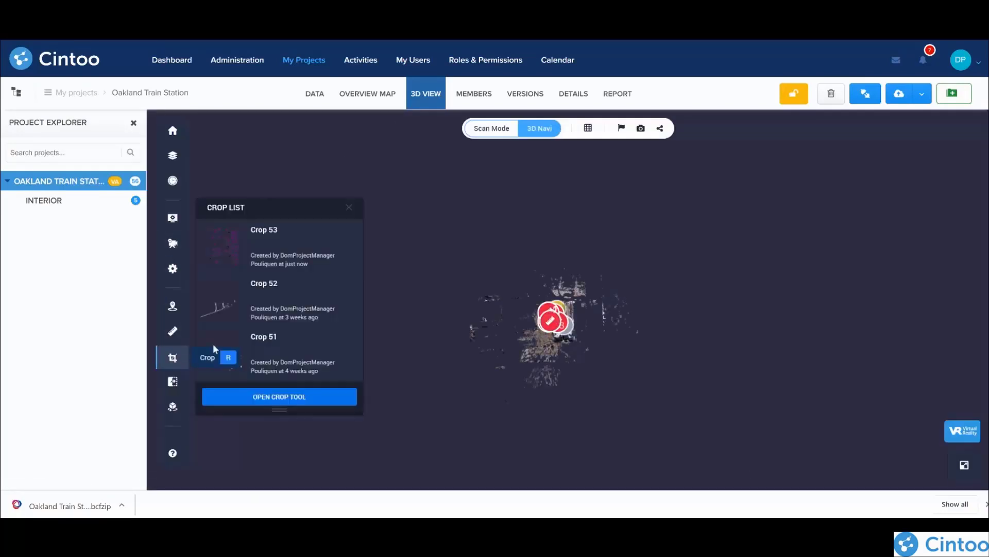
{"action": "left_click", "coordinate": [257, 255]}
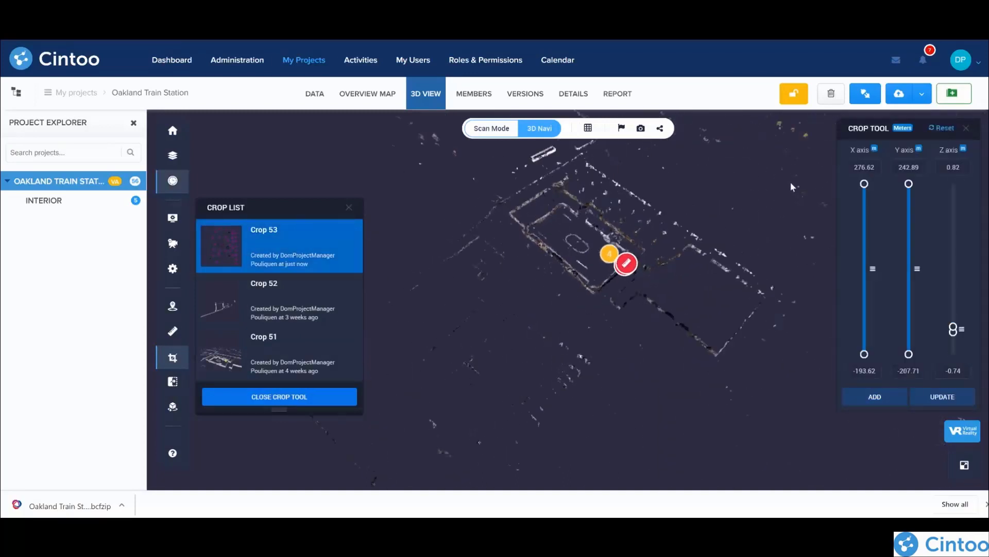
{"action": "left_click_drag", "start_coordinate": [549, 292], "coordinate": [526, 338]}
{"action": "scroll", "coordinate": [547, 299], "scroll_direction": "up", "scroll_amount": 2}
{"action": "left_click_drag", "start_coordinate": [546, 300], "coordinate": [590, 216]}
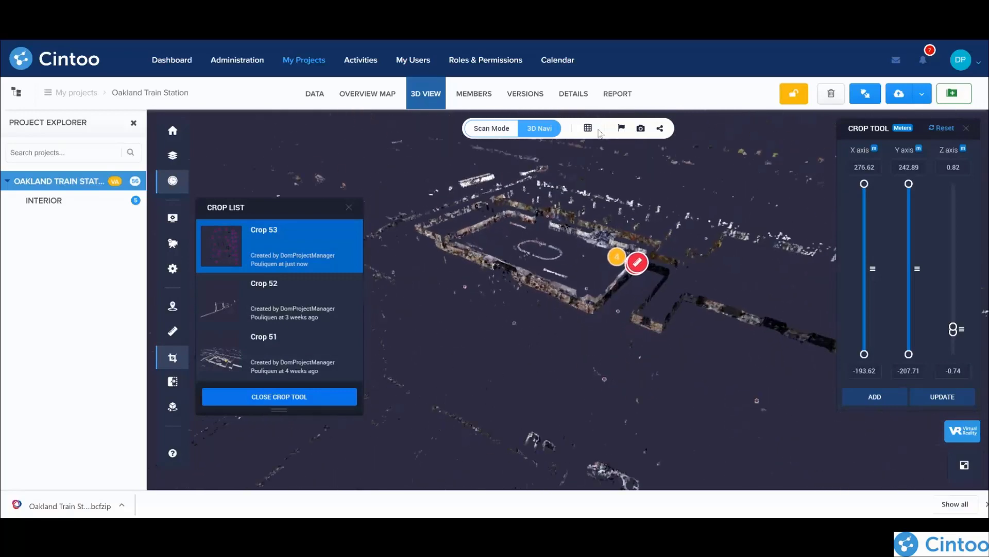
Step: Render the cropped station as 3D Surface and widen the Z crop range to -1.26 to 1 m
{"action": "left_click", "coordinate": [588, 128]}
{"action": "left_click", "coordinate": [596, 204]}
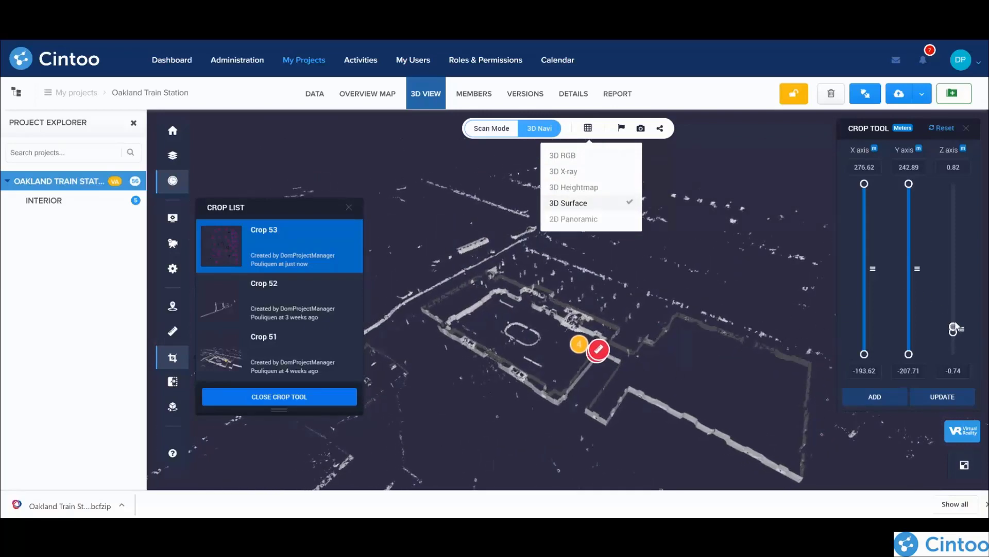
{"action": "mouse_move", "coordinate": [953, 328]}
{"action": "left_mouse_down"}
{"action": "mouse_move", "coordinate": [961, 328]}
{"action": "mouse_move", "coordinate": [959, 287]}
{"action": "mouse_move", "coordinate": [969, 328]}
{"action": "left_mouse_up"}
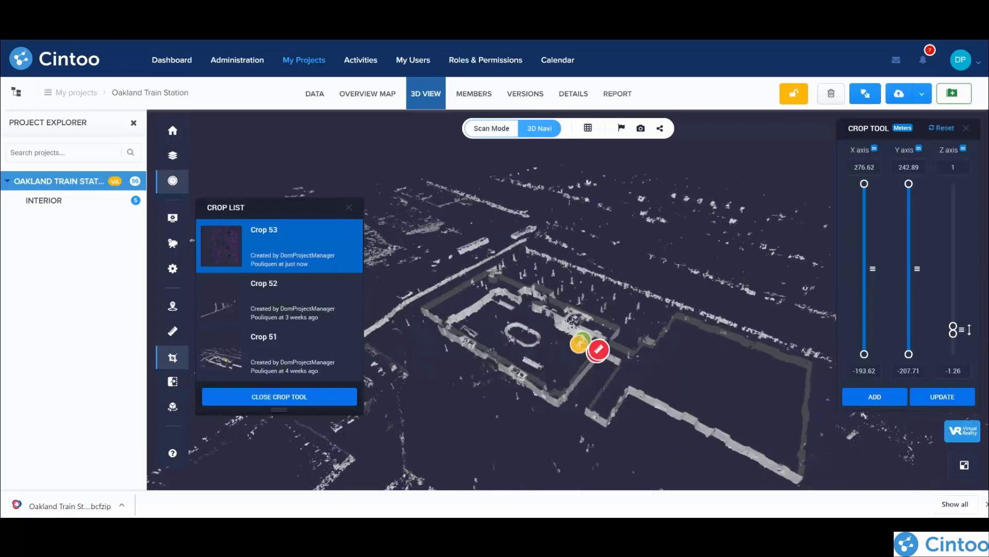
Step: Update the saved Crop 53 with the current crop range and view, and open the sharing options for Oakland Train Station
{"action": "left_click", "coordinate": [937, 398]}
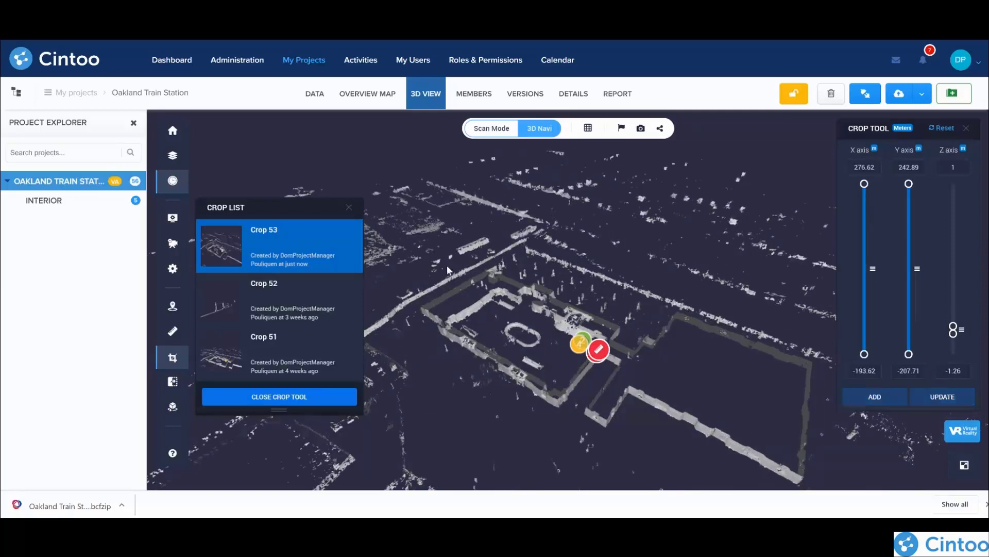
{"action": "mouse_move", "coordinate": [283, 230]}
{"action": "left_click", "coordinate": [660, 129]}
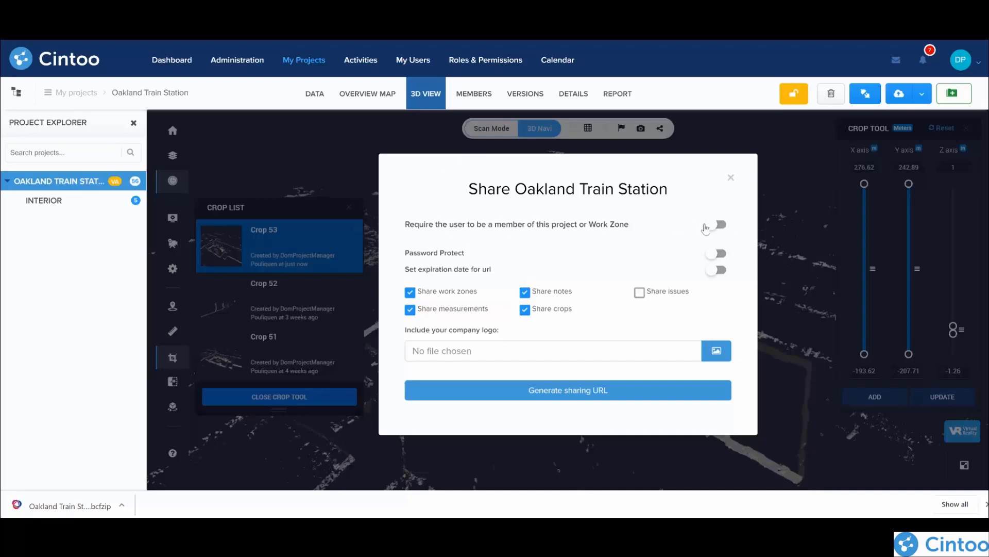
Step: Try the membership requirement, password protection, URL expiration, issue sharing and company logo options for the share, restoring each one
{"action": "left_click", "coordinate": [721, 225]}
{"action": "left_click", "coordinate": [721, 225]}
{"action": "left_click", "coordinate": [720, 253]}
{"action": "left_click", "coordinate": [721, 254]}
{"action": "left_click", "coordinate": [720, 271]}
{"action": "left_click", "coordinate": [706, 271]}
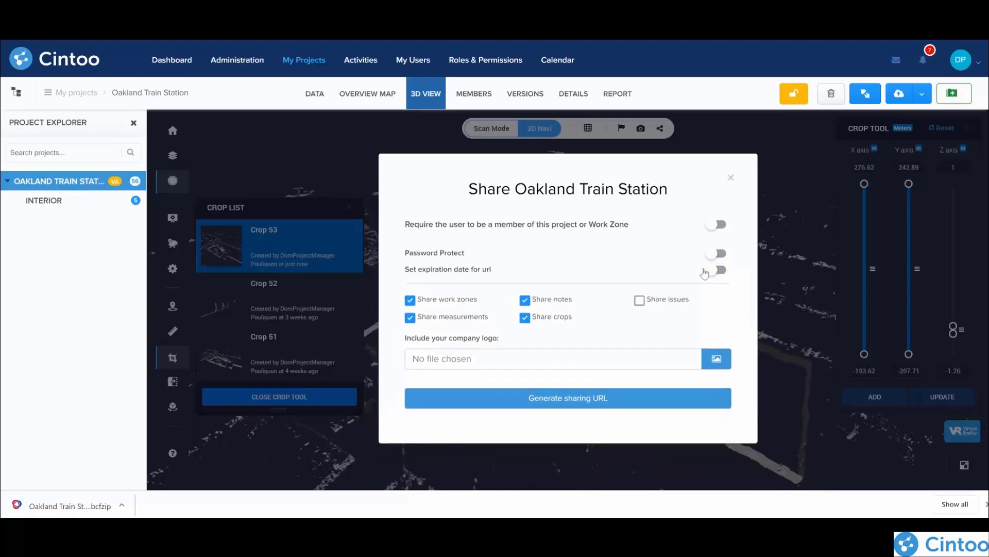
{"action": "left_click", "coordinate": [640, 292]}
{"action": "left_click", "coordinate": [640, 293]}
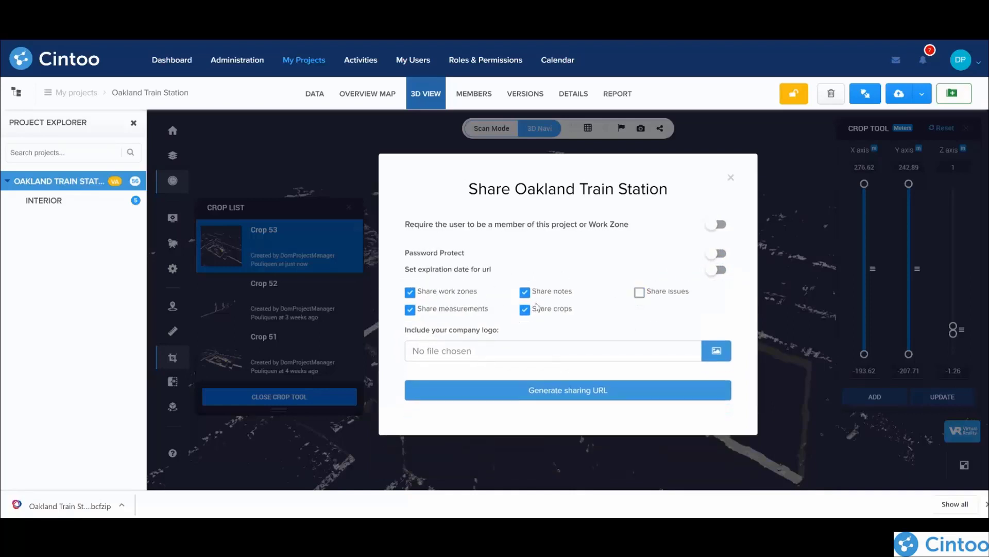
{"action": "left_click", "coordinate": [464, 351]}
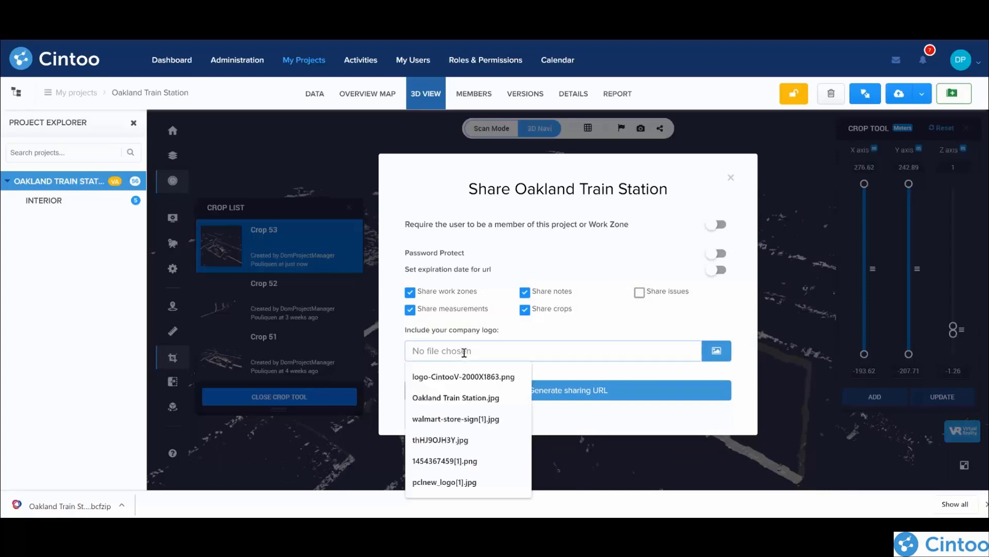
{"action": "left_click", "coordinate": [636, 317]}
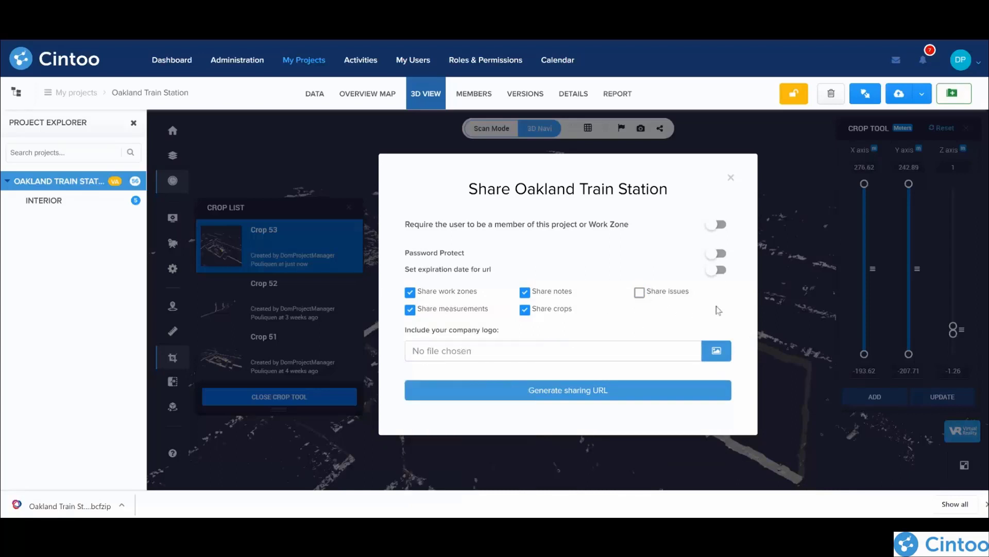
Step: Generate the project's sharing URL with work zones, notes, measurements and crops included, view its QR code and copy the link
{"action": "left_click", "coordinate": [547, 390]}
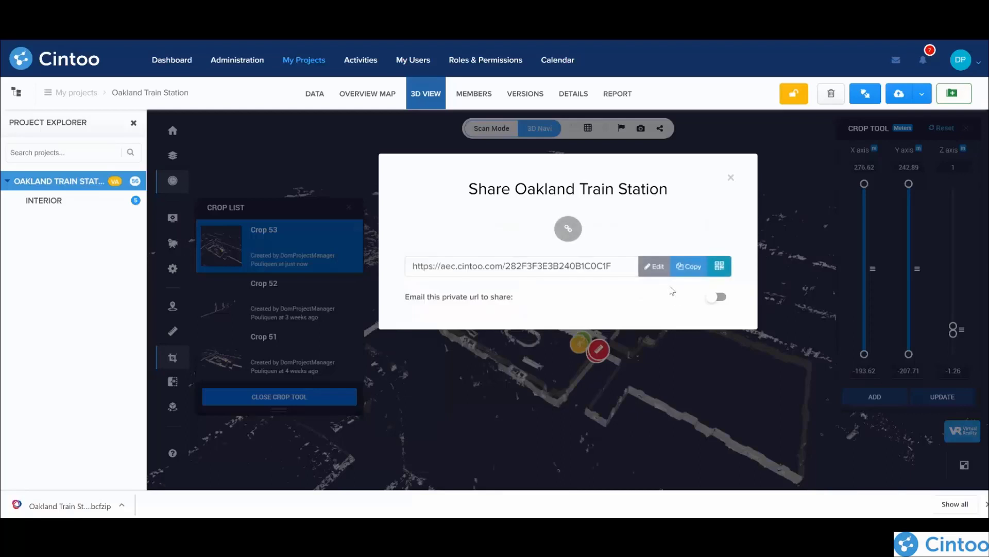
{"action": "left_click", "coordinate": [718, 266]}
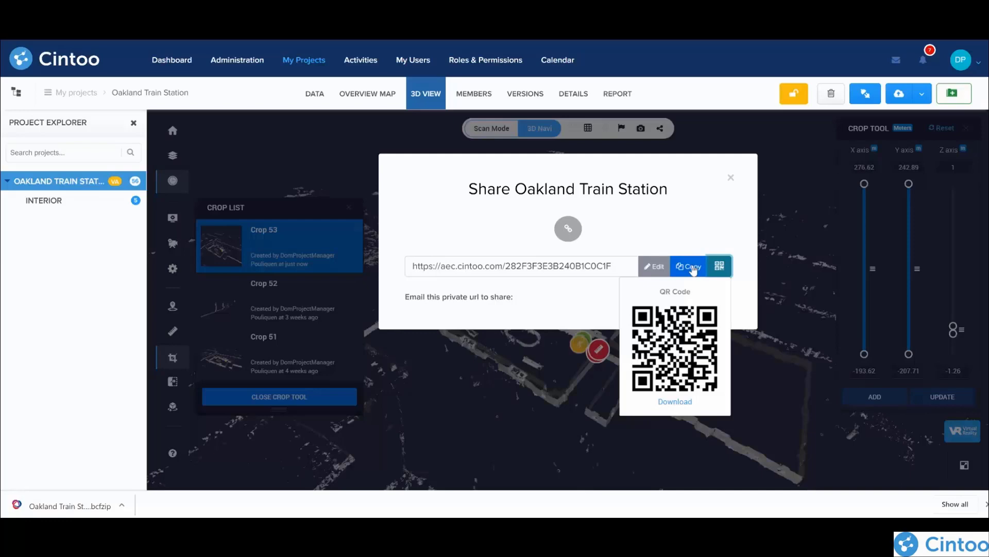
{"action": "left_click", "coordinate": [693, 268]}
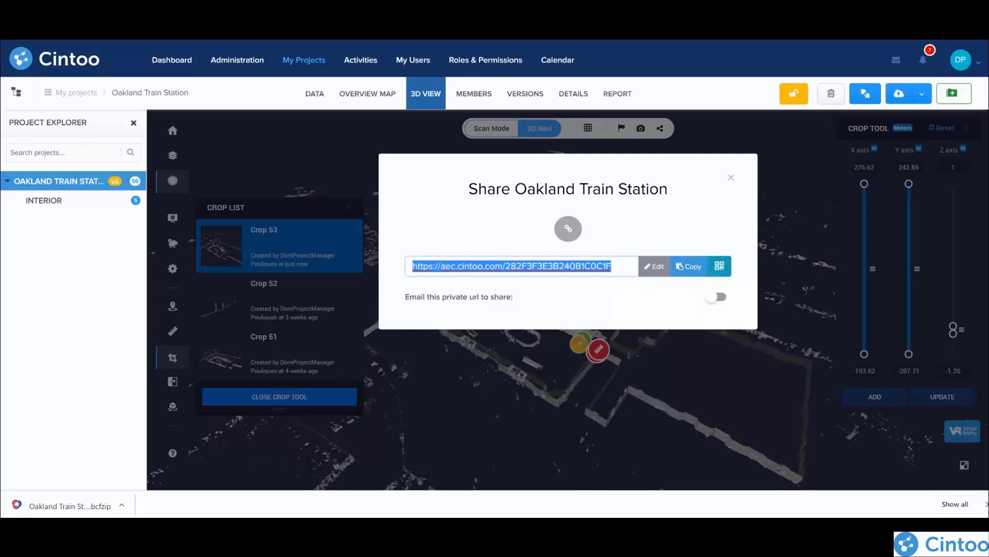
Step: Open the copied sharing link in a new browser tab
{"action": "key", "text": "ctrl+t"}
{"action": "key", "text": "ctrl+v"}
{"action": "key", "text": "Return"}
{"action": "key", "text": "ctrl+v"}
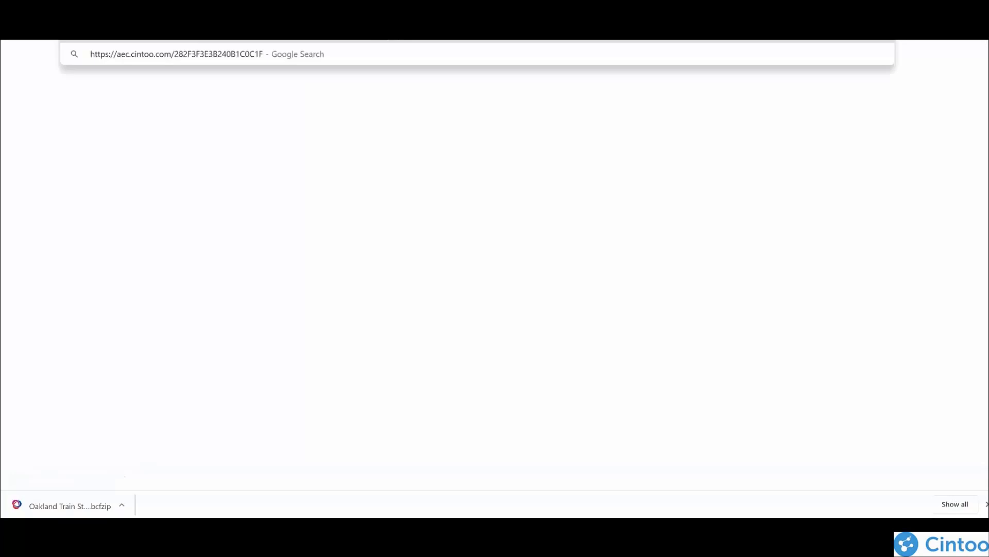
{"action": "key", "text": "Return"}
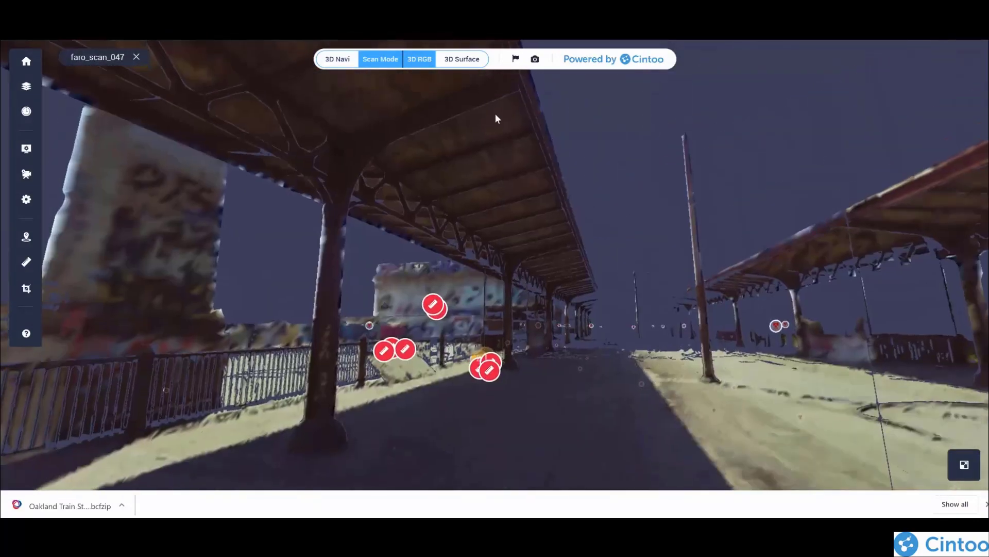
Step: View the shared scan in 3D Surface and 3D RGB rendering, and look around it in 3D navigation mode
{"action": "left_click", "coordinate": [470, 58]}
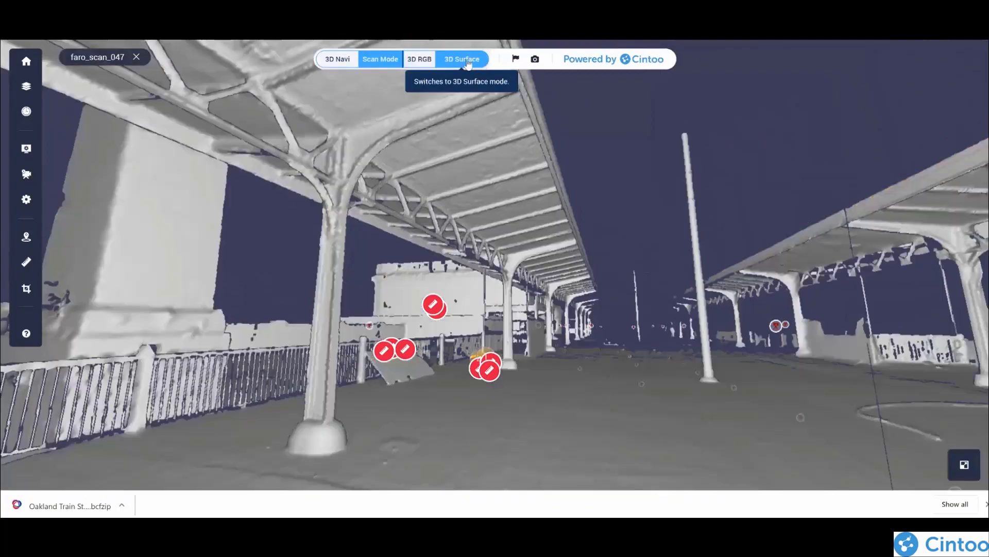
{"action": "left_click", "coordinate": [421, 61]}
{"action": "left_click", "coordinate": [338, 59]}
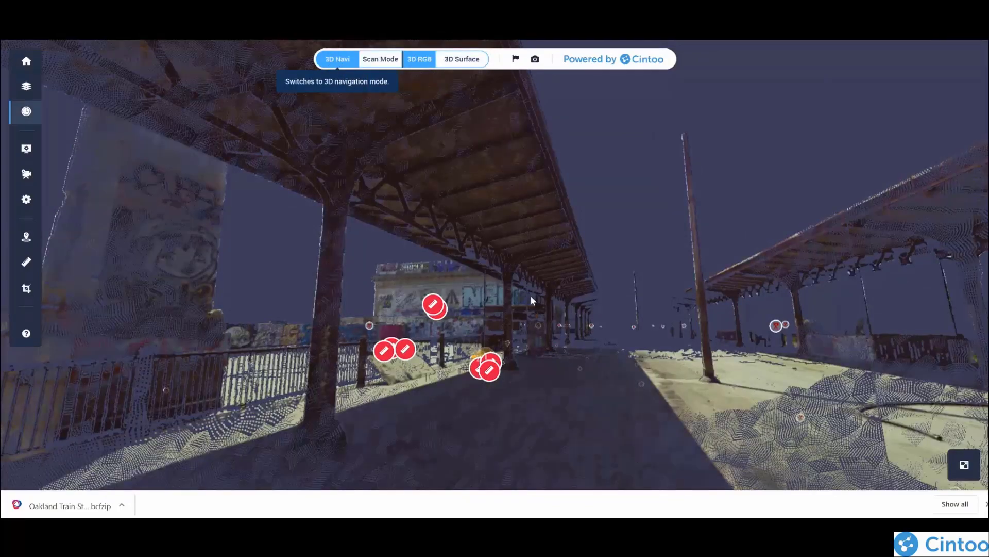
{"action": "left_click_drag", "start_coordinate": [629, 355], "coordinate": [592, 361]}
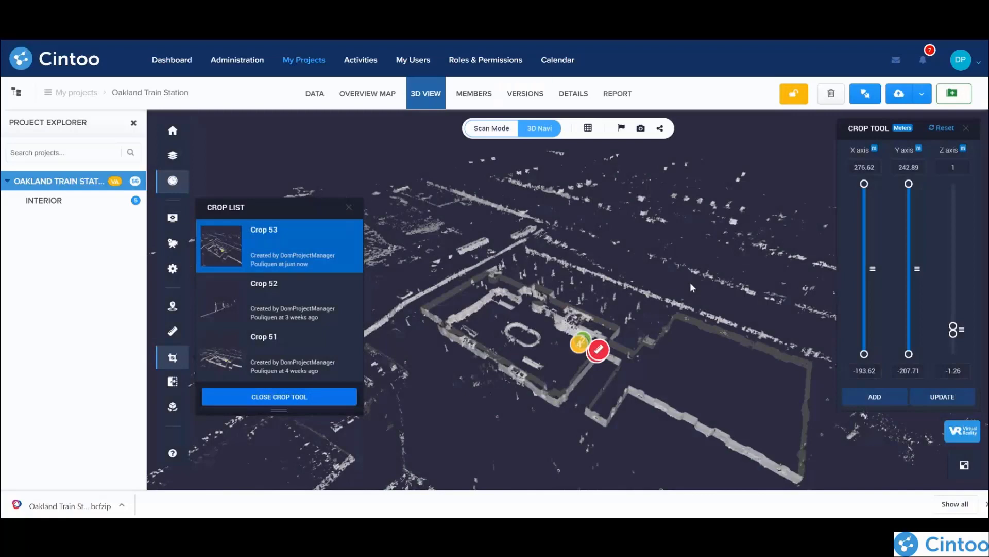
Step: Export the Oakland Train Station report as PDF with all users and activity types included
{"action": "left_click", "coordinate": [617, 94]}
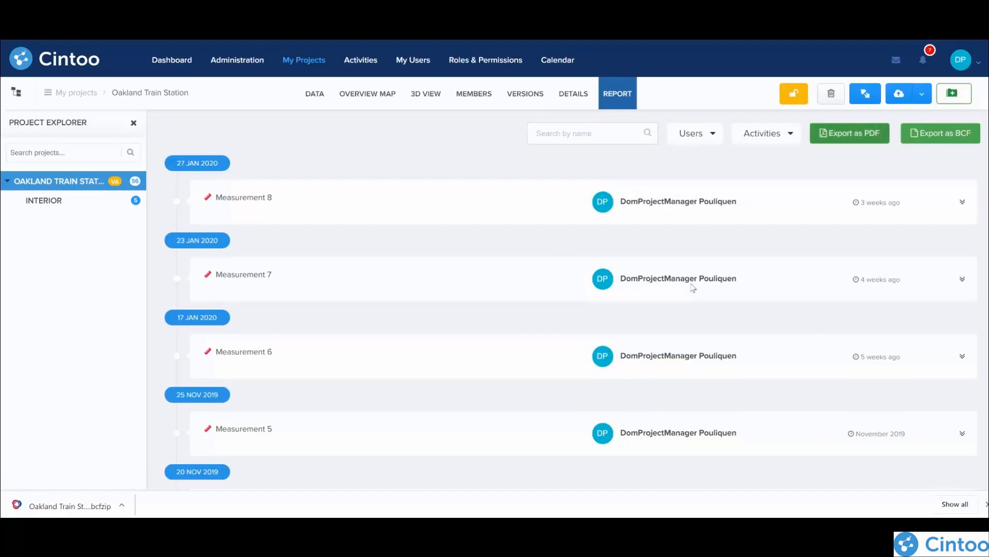
{"action": "left_click", "coordinate": [696, 133]}
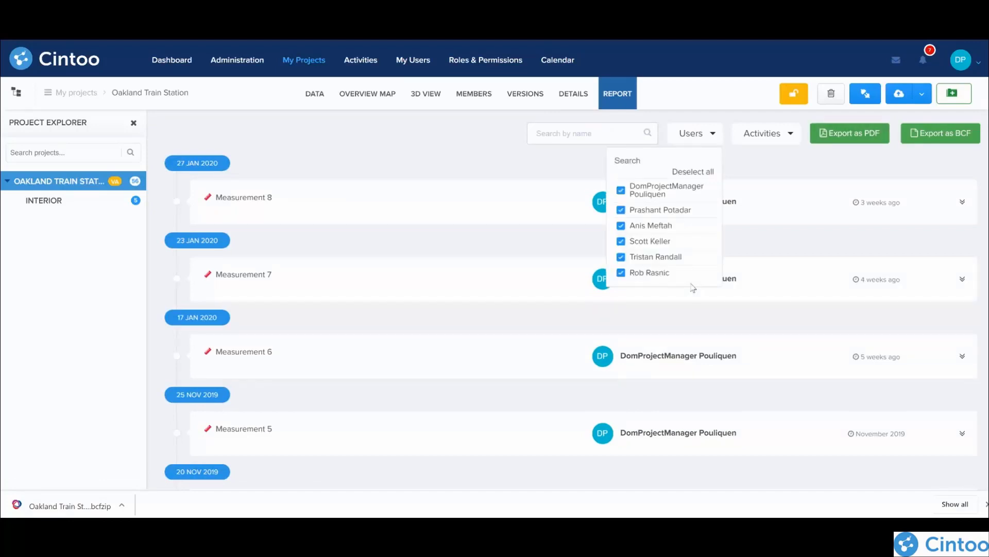
{"action": "left_click", "coordinate": [697, 133]}
{"action": "left_click", "coordinate": [768, 134]}
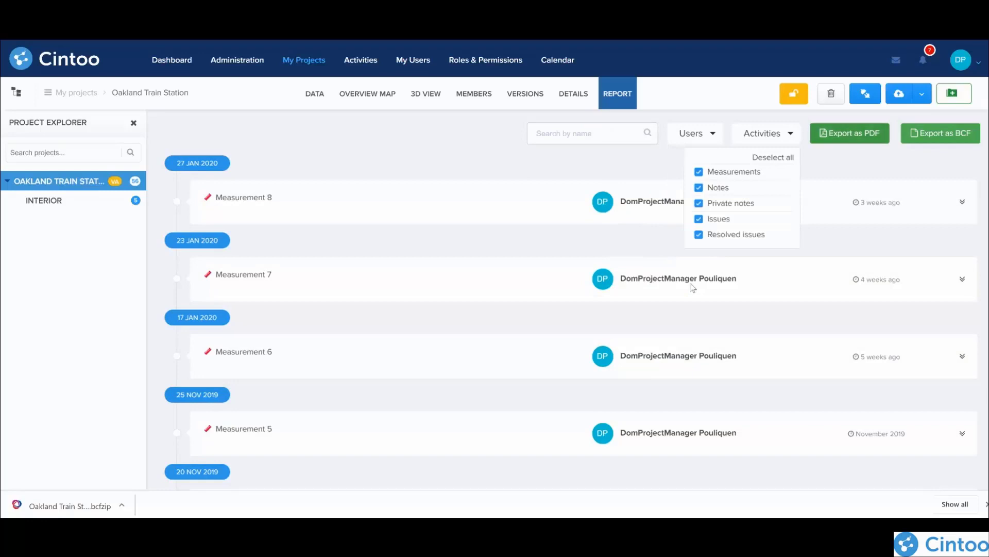
{"action": "left_click", "coordinate": [850, 133]}
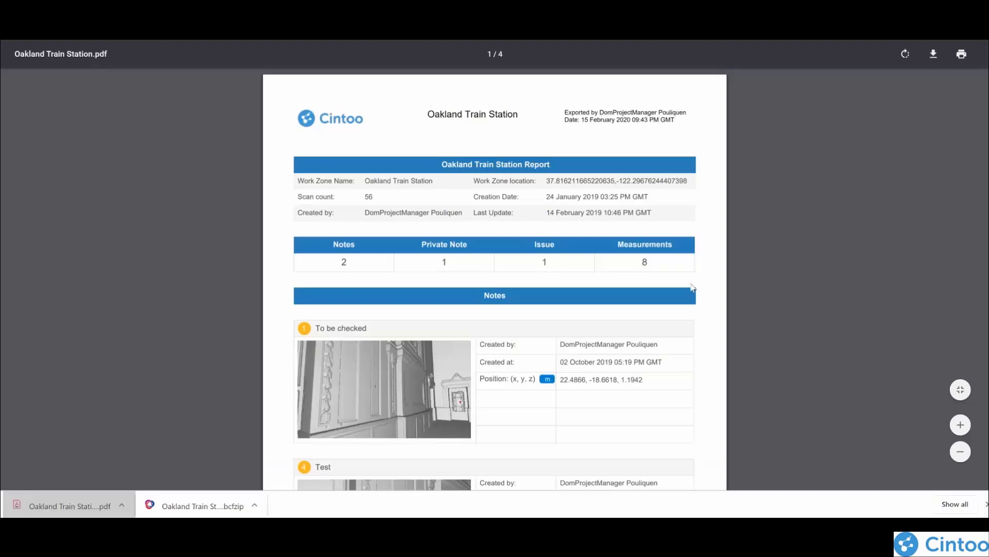
Step: Review the notes and issues in the exported PDF, follow the "To be checked" issue link to the 3D view, and return to the report
{"action": "scroll", "coordinate": [693, 287], "scroll_direction": "down", "scroll_amount": 5}
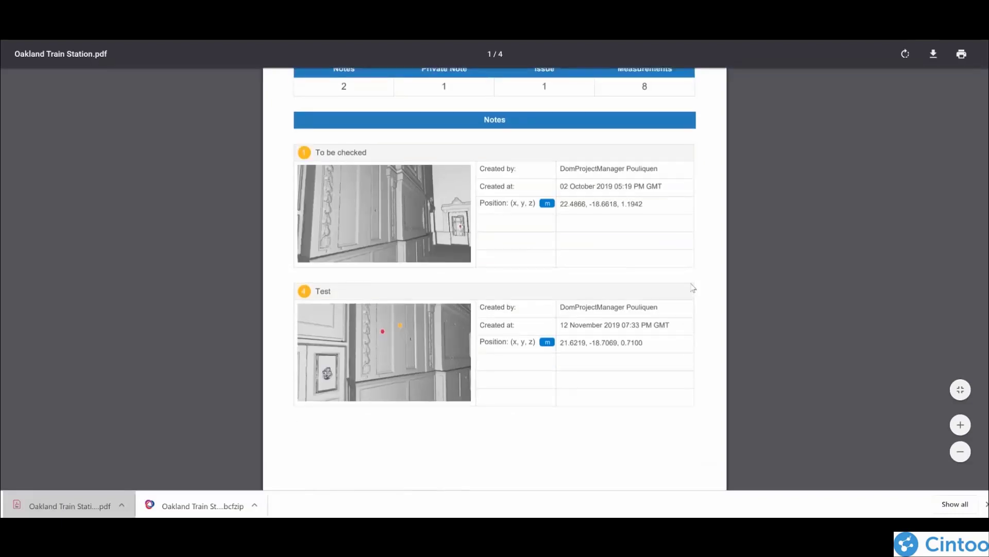
{"action": "scroll", "coordinate": [692, 287], "scroll_direction": "down", "scroll_amount": 5}
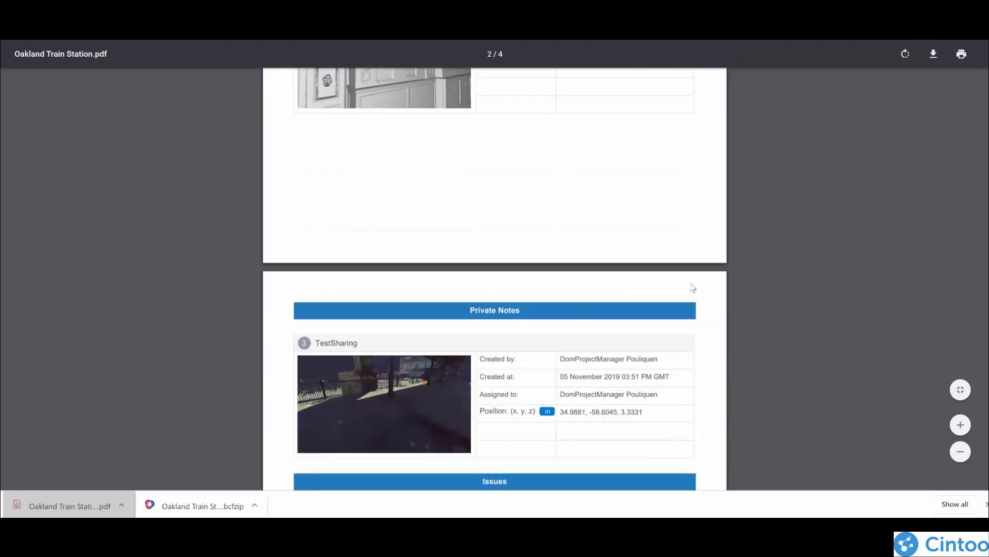
{"action": "scroll", "coordinate": [693, 287], "scroll_direction": "down", "scroll_amount": 5}
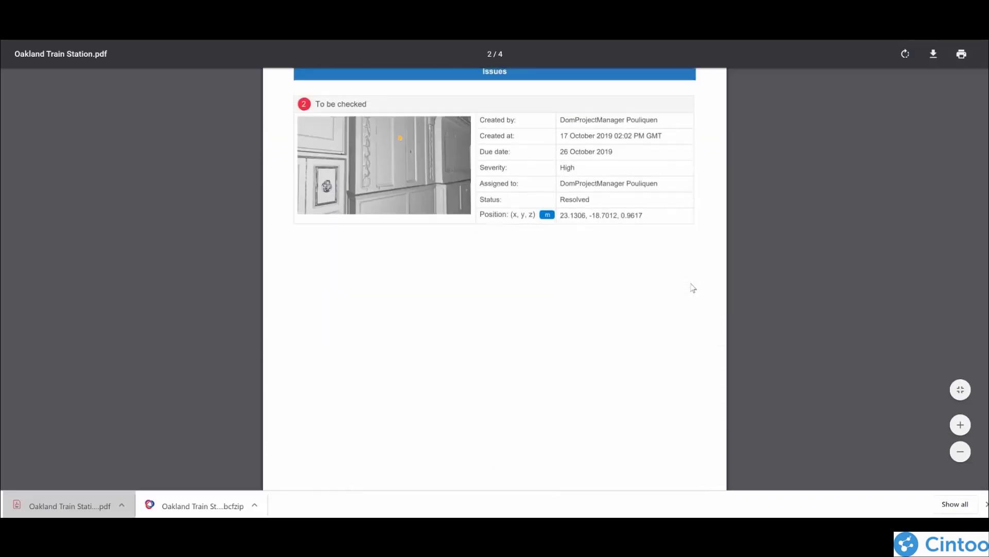
{"action": "scroll", "coordinate": [693, 287], "scroll_direction": "up", "scroll_amount": 2}
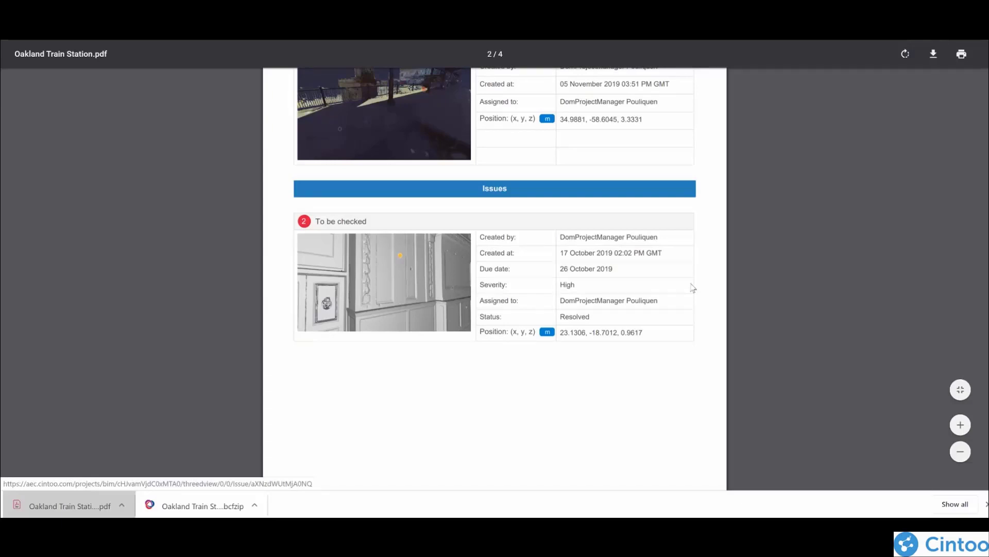
{"action": "left_click", "coordinate": [692, 287]}
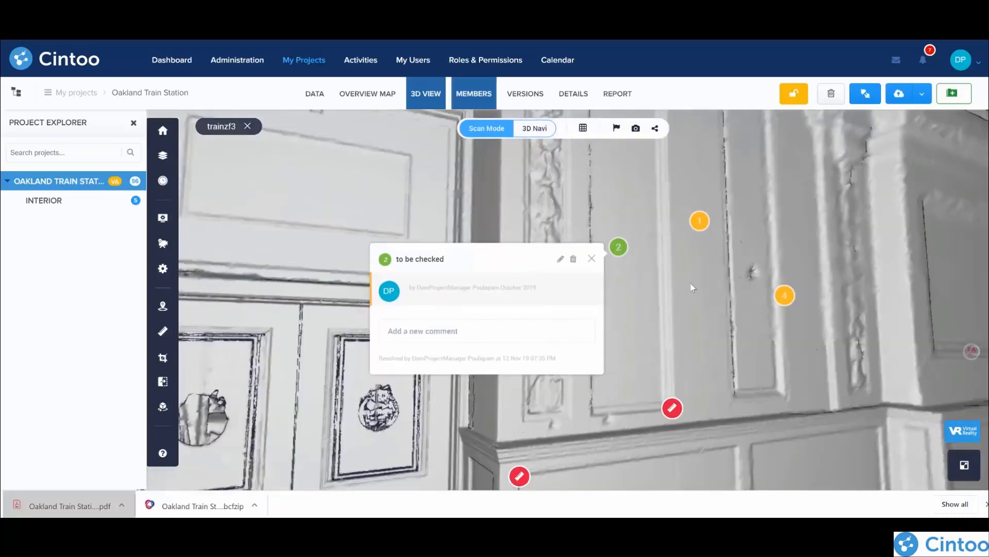
{"action": "key", "text": "alt+Left"}
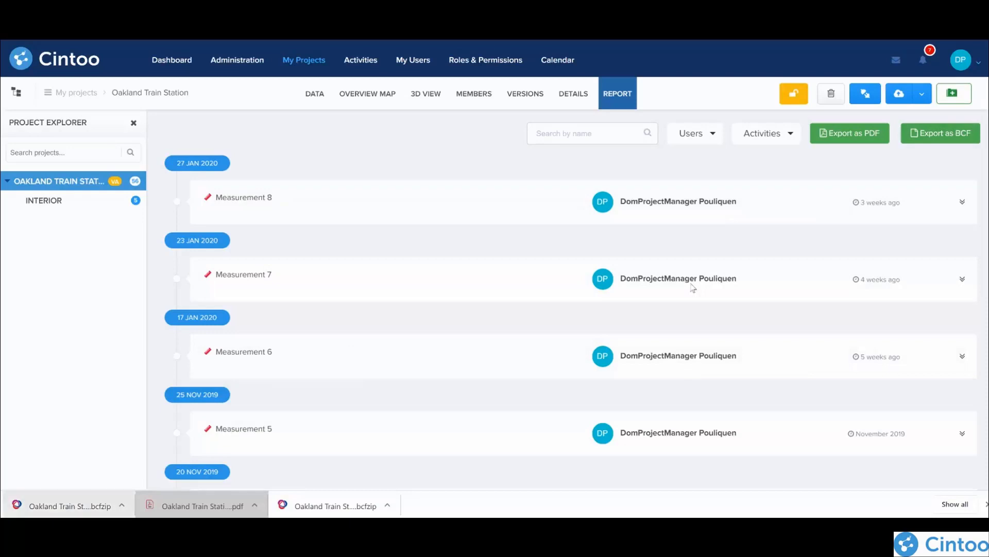
Step: Show the exported BCF file in the Downloads folder and minimize the folder window
{"action": "right_click", "coordinate": [75, 505]}
{"action": "left_click", "coordinate": [115, 473]}
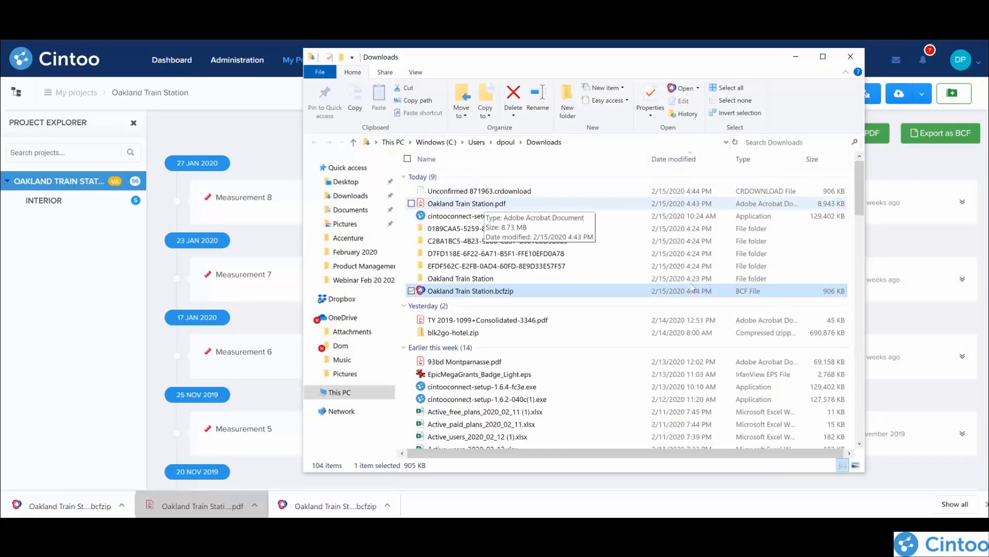
{"action": "left_click", "coordinate": [796, 57]}
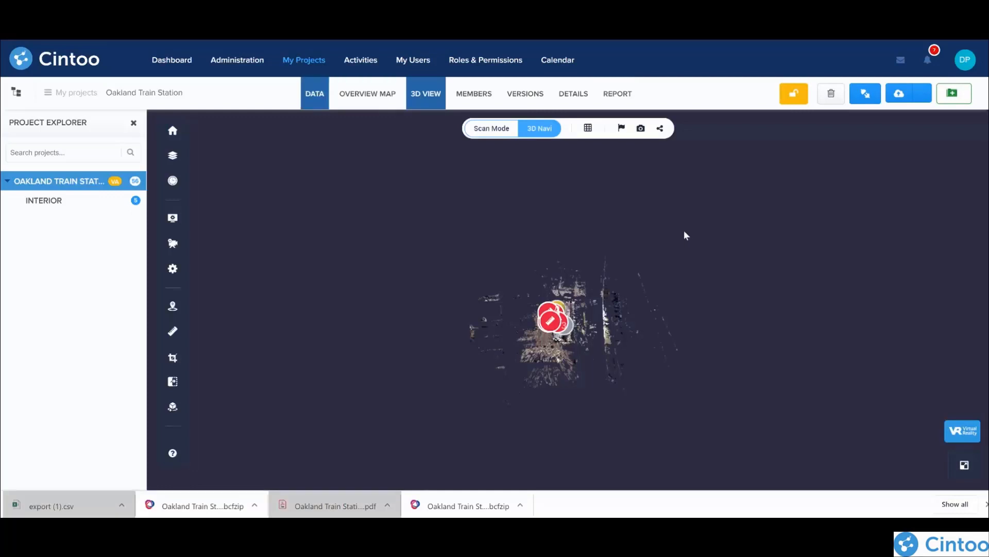
Step: Open the project's data list and view the sharing link and QR code of the trainstation1 scan
{"action": "left_click", "coordinate": [315, 94]}
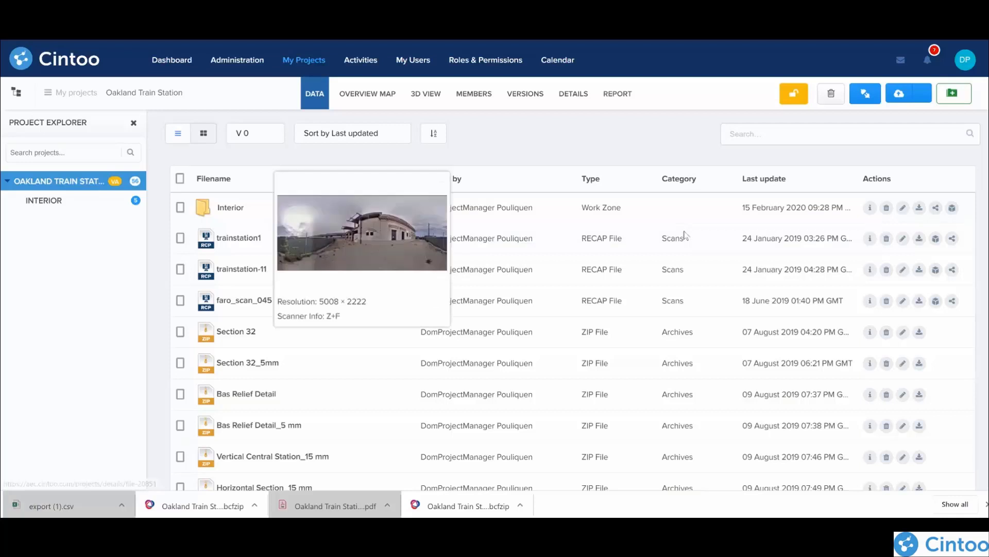
{"action": "mouse_move", "coordinate": [239, 238]}
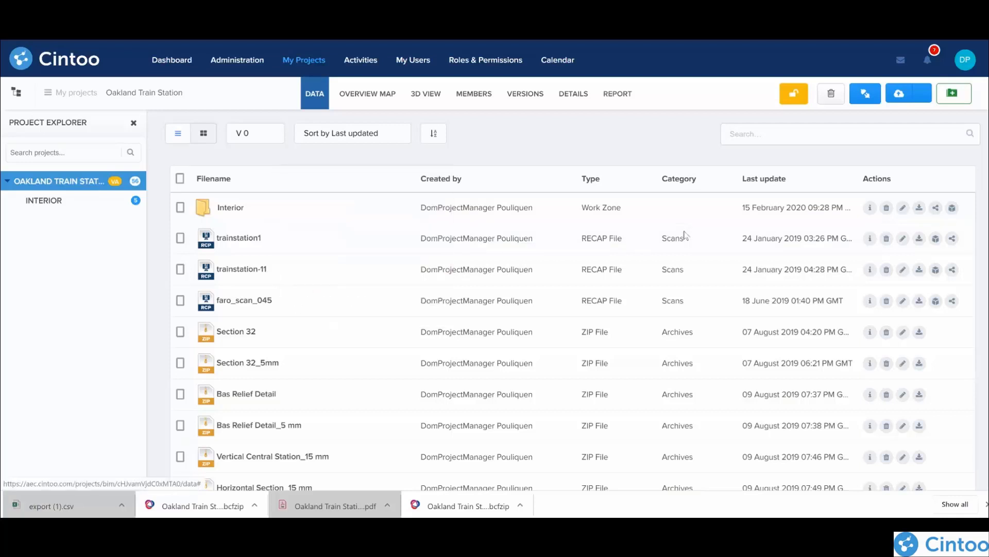
{"action": "left_click", "coordinate": [953, 238]}
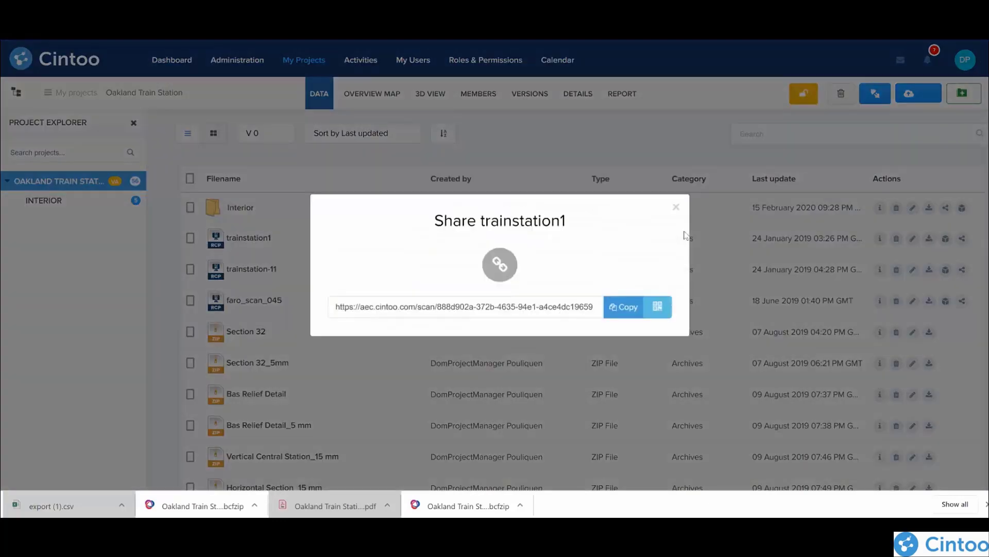
{"action": "left_click", "coordinate": [658, 306]}
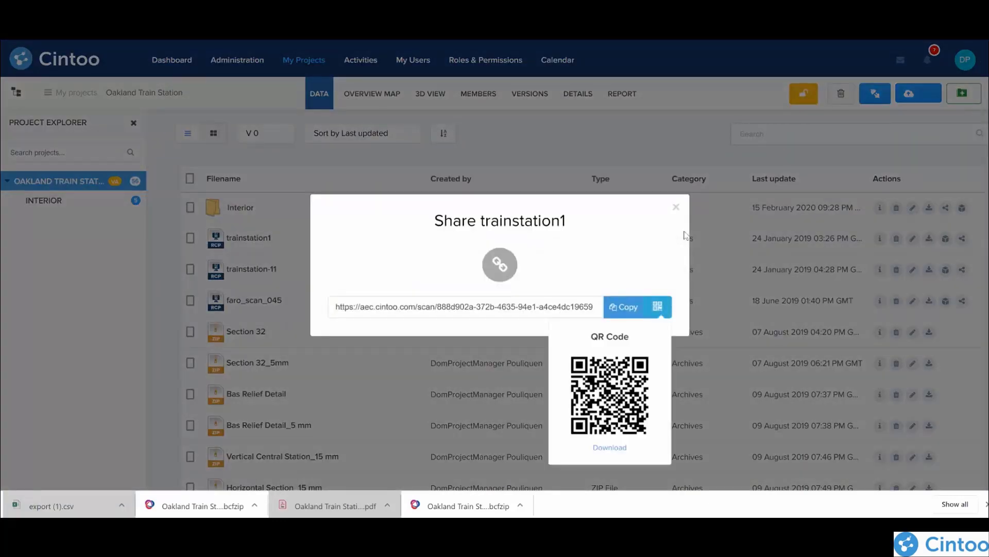
{"action": "left_click", "coordinate": [676, 207]}
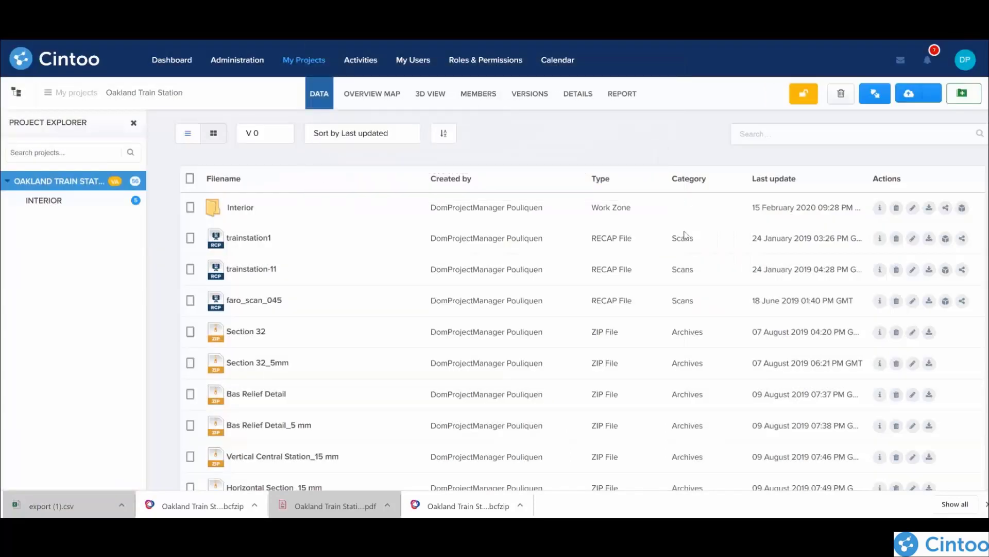
Step: Export the scan files trainstation1, trainstation-11 and faro_scan_045 as CSV
{"action": "left_click", "coordinate": [181, 237]}
{"action": "left_click", "coordinate": [180, 269]}
{"action": "left_click", "coordinate": [181, 301]}
{"action": "left_click", "coordinate": [500, 476]}
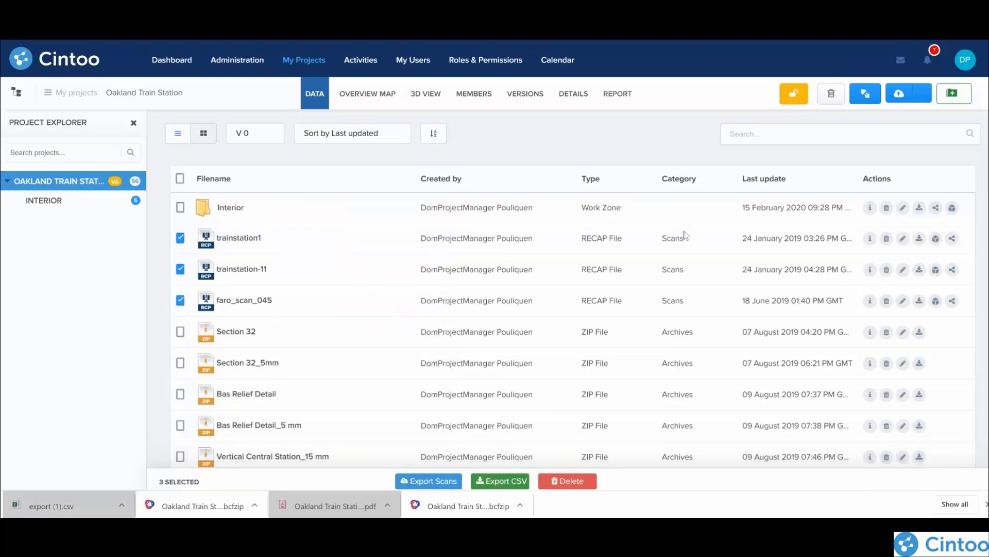
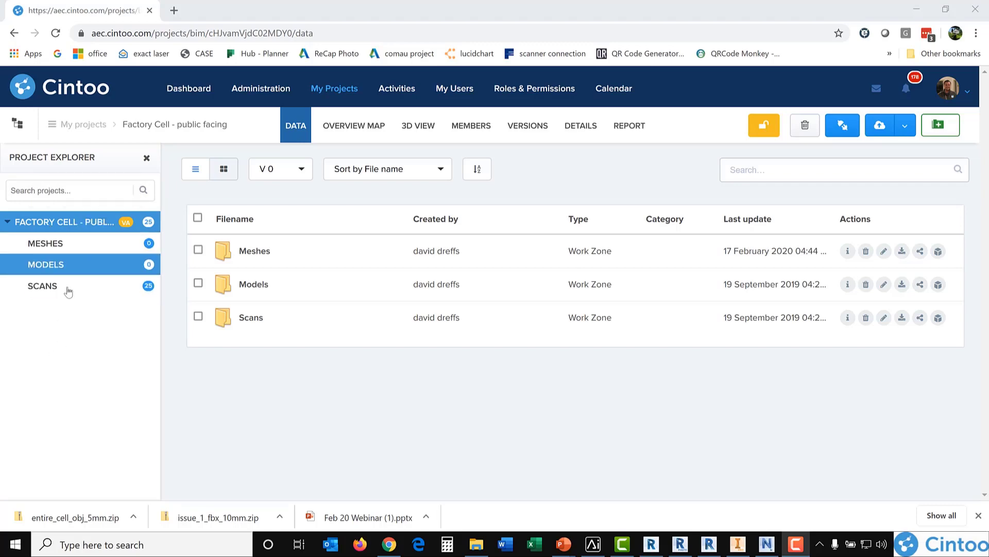
Step: Open the Meshes folder of the Factory Cell project and download the issue_1_fbx_10mm archive
{"action": "left_click", "coordinate": [85, 243]}
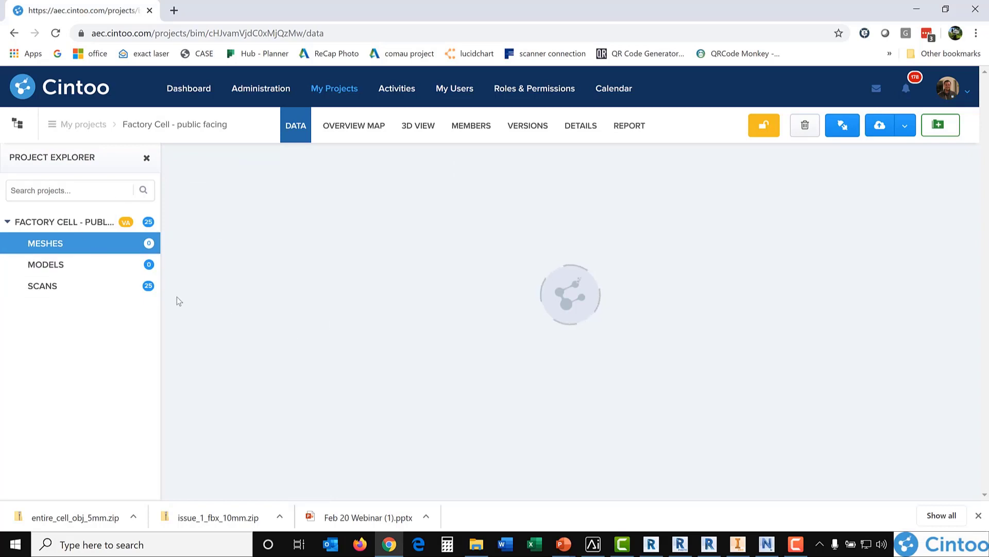
{"action": "left_click_drag", "start_coordinate": [258, 252], "coordinate": [236, 266]}
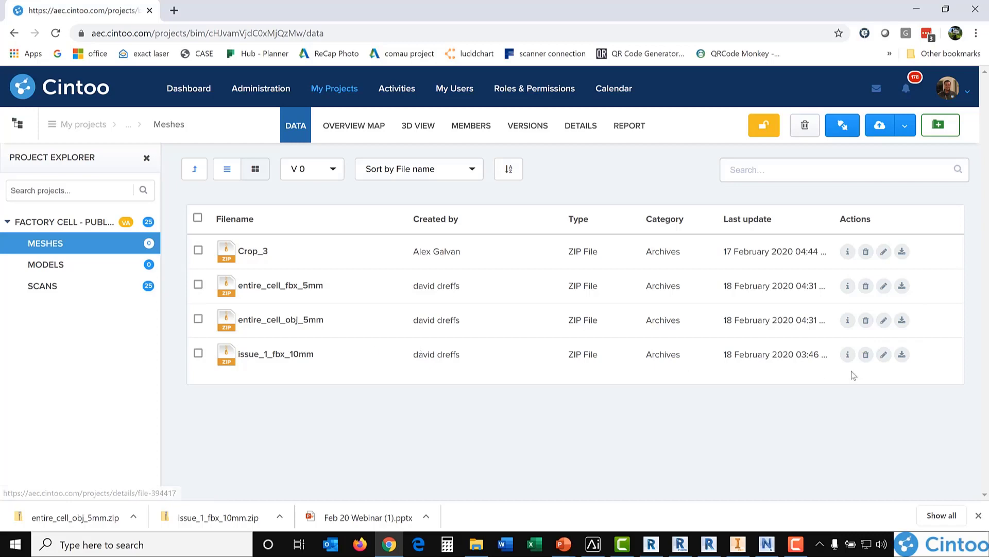
{"action": "left_click", "coordinate": [901, 355]}
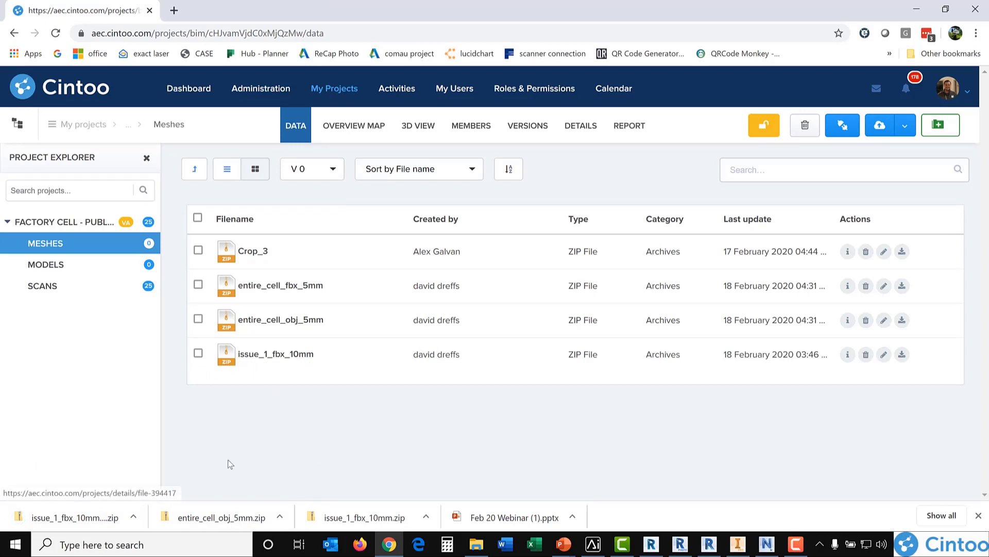
Step: Open the Models folder, view the available sources for uploading models, and close the source selection
{"action": "left_click", "coordinate": [45, 264]}
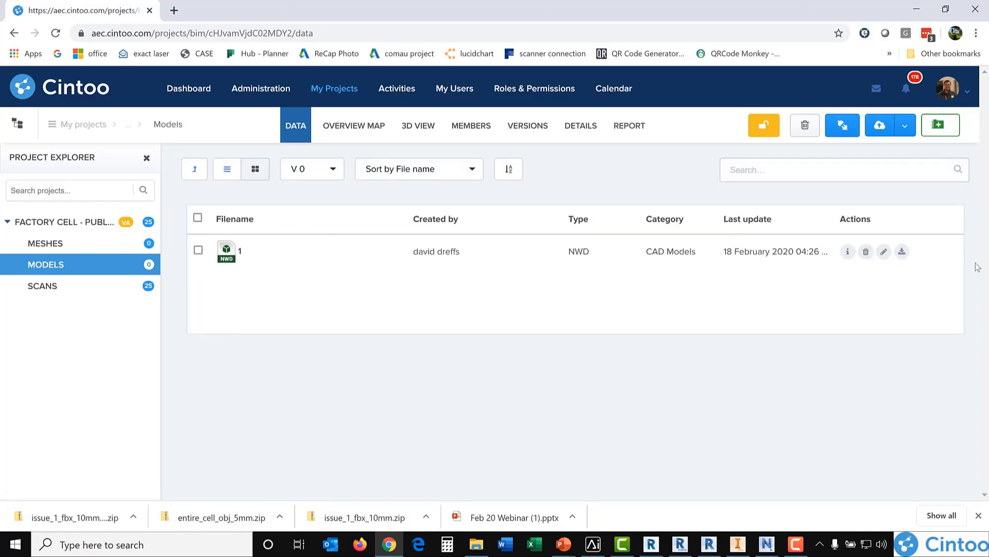
{"action": "left_click", "coordinate": [903, 133]}
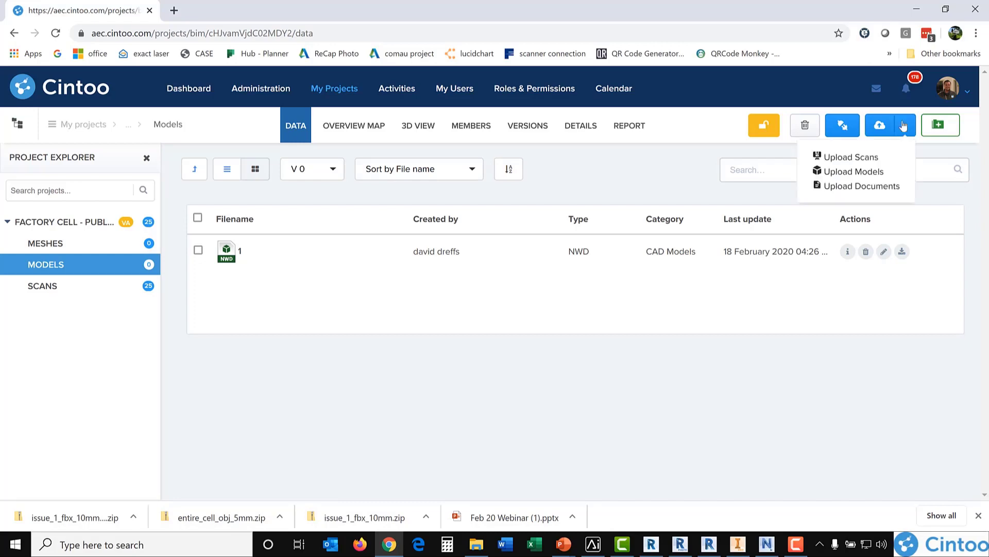
{"action": "left_click", "coordinate": [851, 172]}
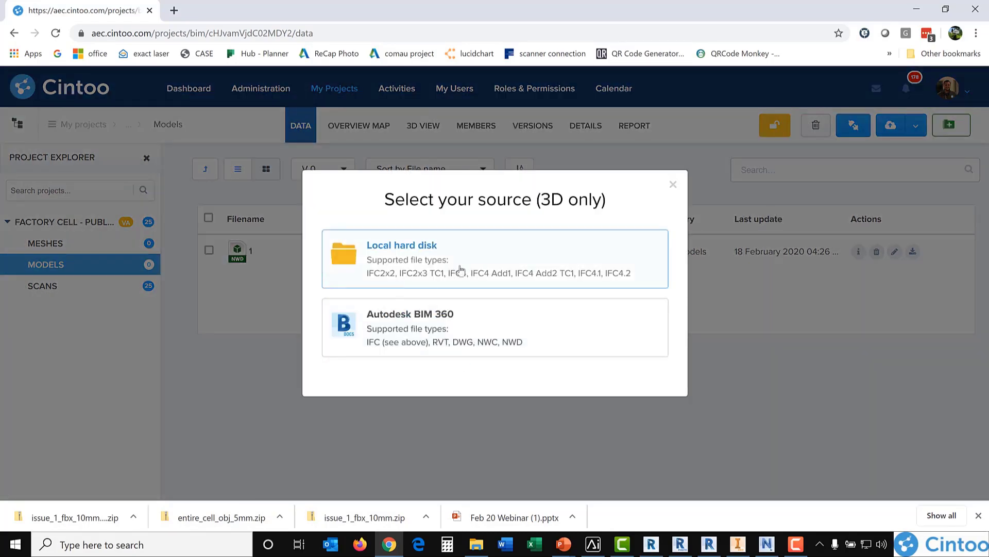
{"action": "left_click", "coordinate": [674, 185]}
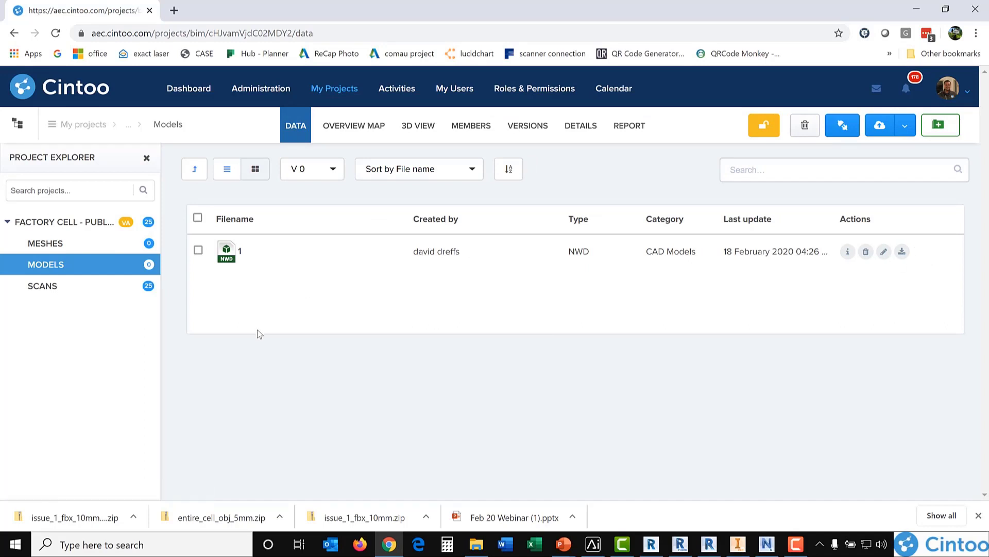
Step: Select all scans in the Scans folder to view the bulk export options, and return to the project's root folder
{"action": "left_click", "coordinate": [46, 287]}
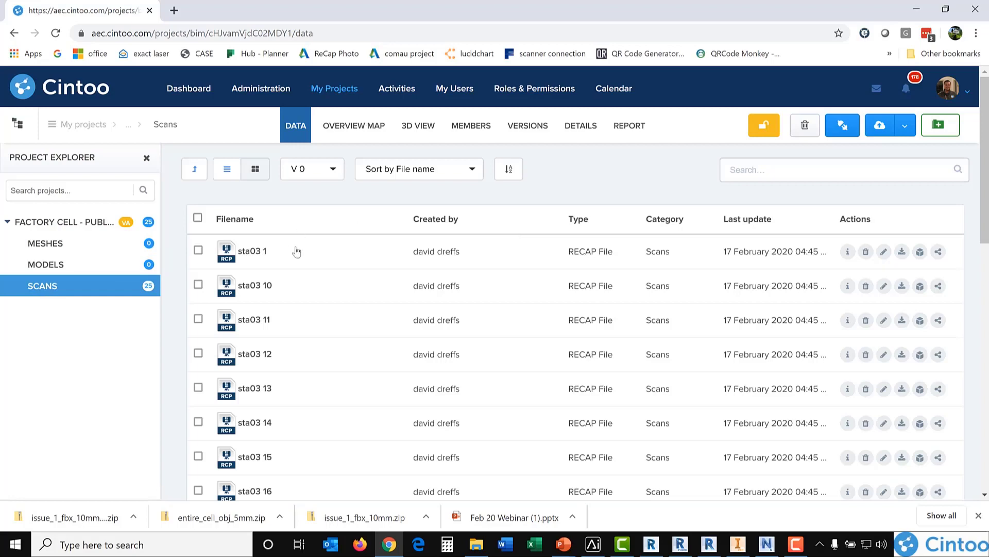
{"action": "left_click", "coordinate": [198, 250]}
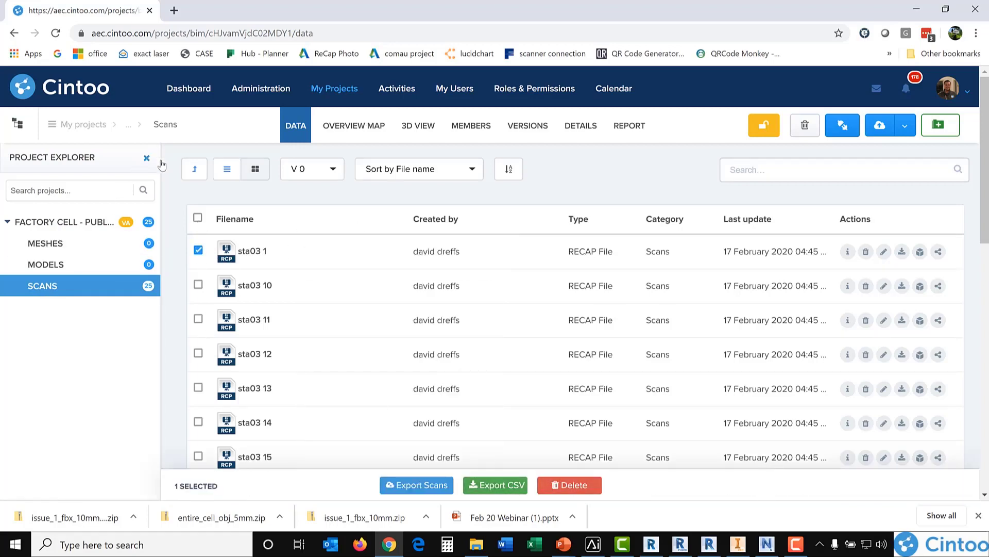
{"action": "left_click", "coordinate": [198, 219]}
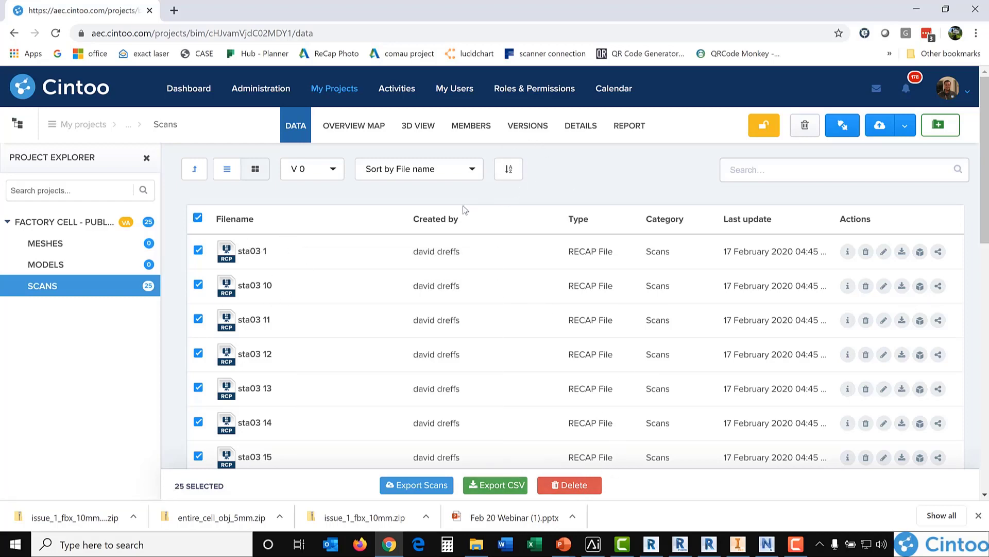
{"action": "left_click", "coordinate": [67, 223]}
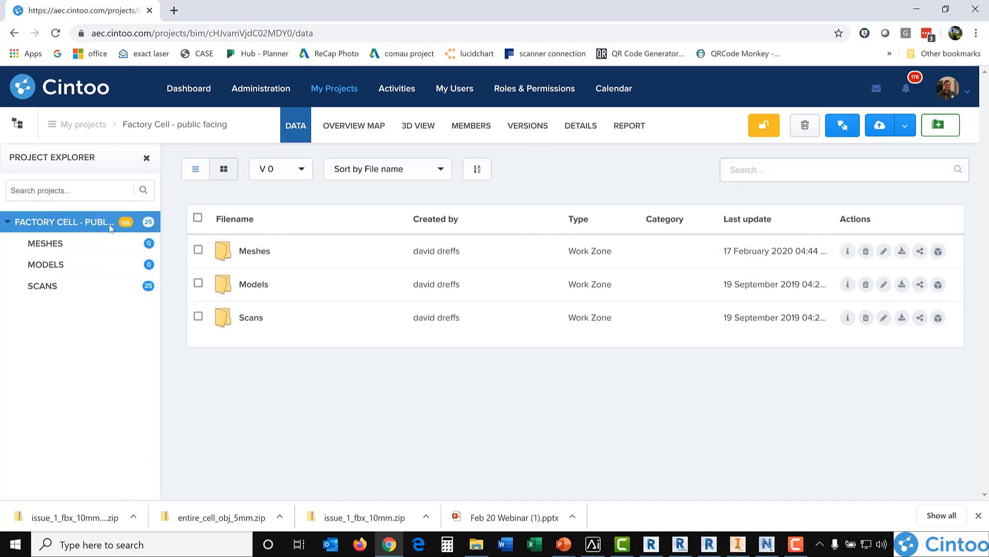
Step: View the Scans folder and the Models folder separately in the 3D view
{"action": "left_click", "coordinate": [39, 289]}
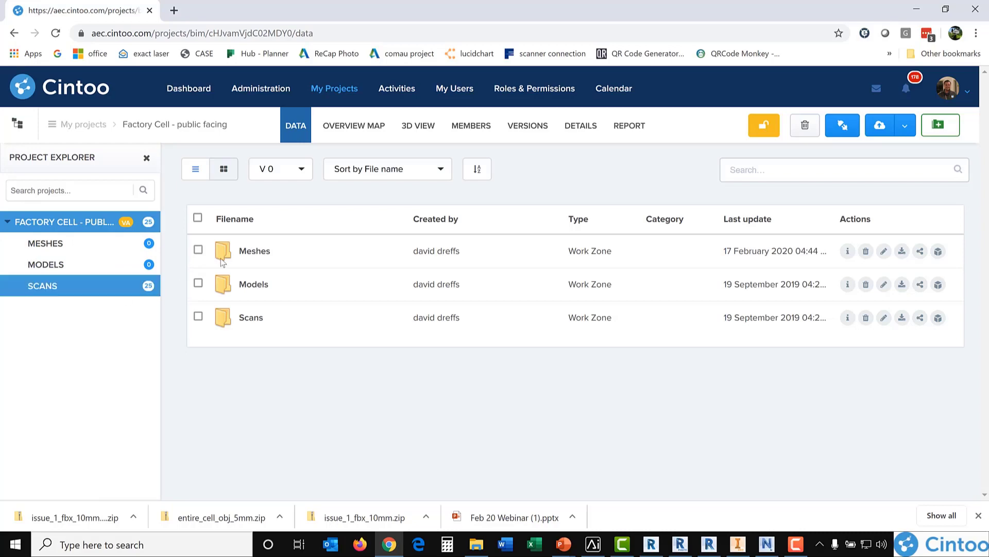
{"action": "left_click", "coordinate": [82, 285]}
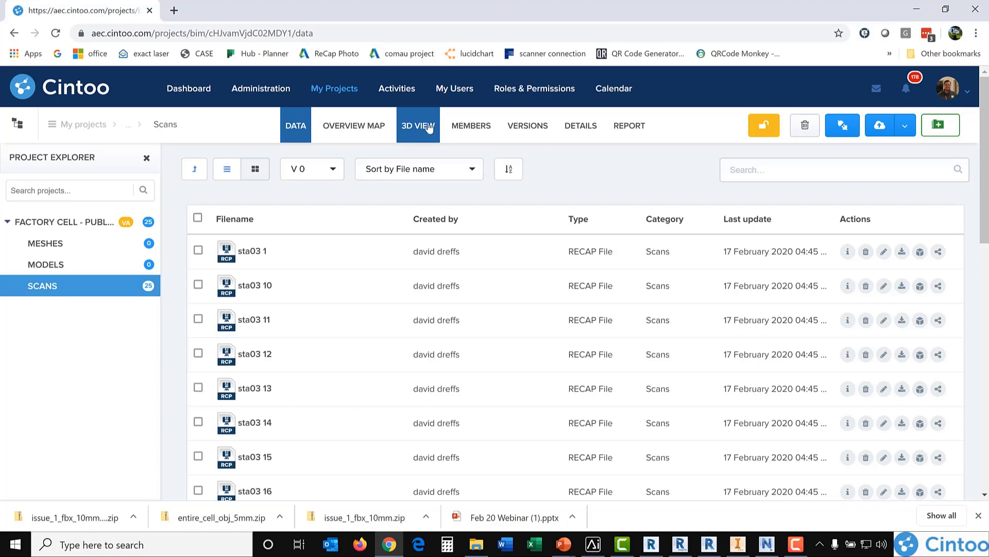
{"action": "left_click", "coordinate": [429, 127]}
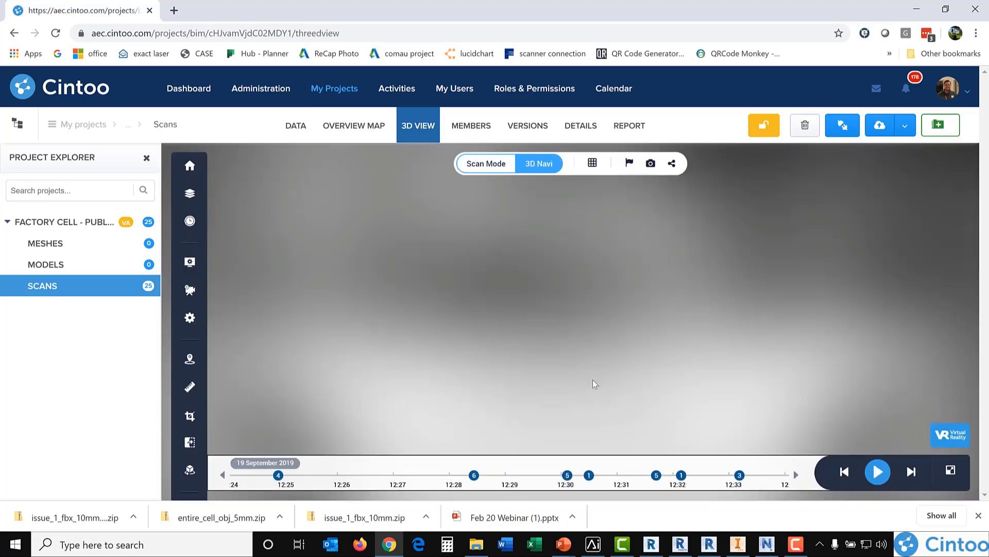
{"action": "left_click_drag", "start_coordinate": [411, 321], "coordinate": [654, 304]}
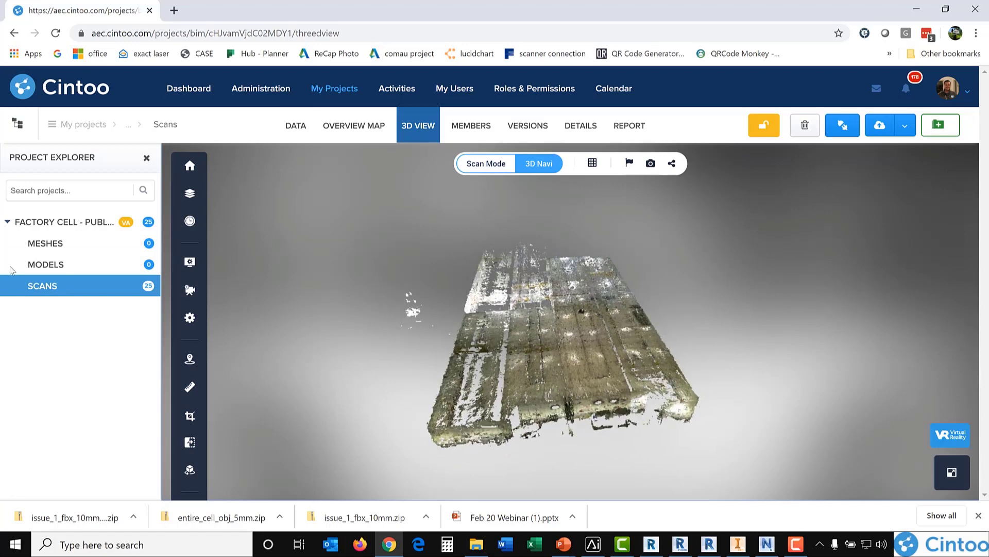
{"action": "left_click", "coordinate": [60, 266]}
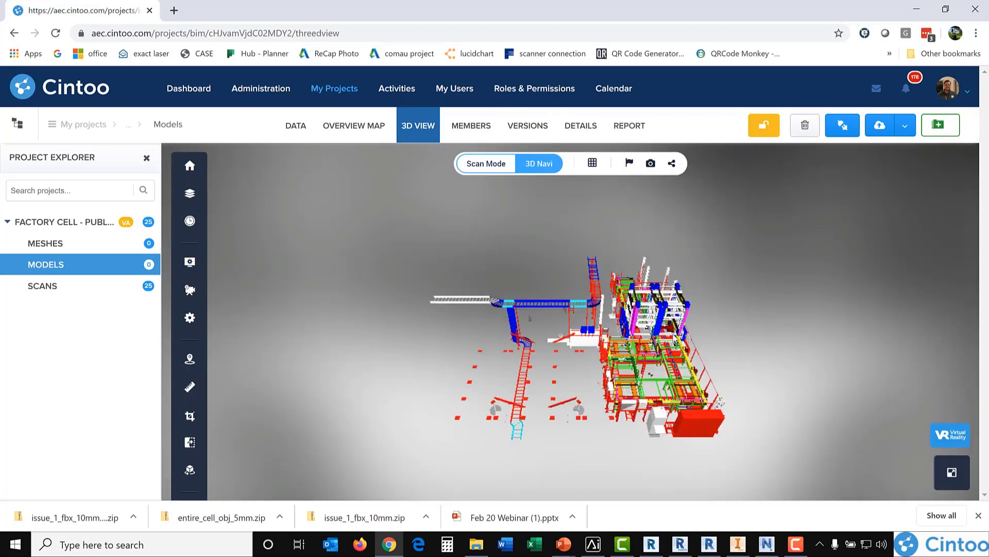
{"action": "left_click_drag", "start_coordinate": [428, 322], "coordinate": [406, 301]}
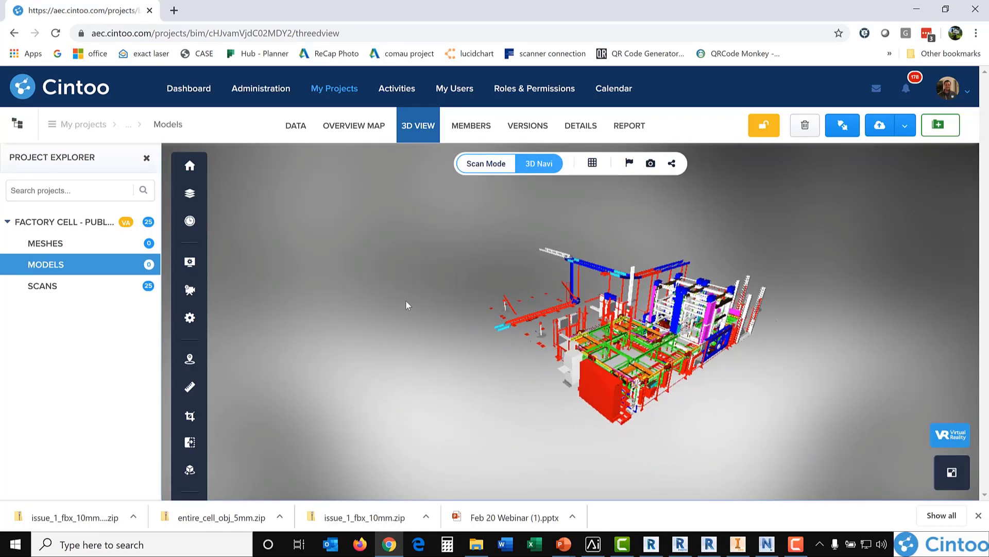
Step: View the whole Factory Cell project in 3D and examine the CAD model inside the scanned building
{"action": "left_click", "coordinate": [77, 222]}
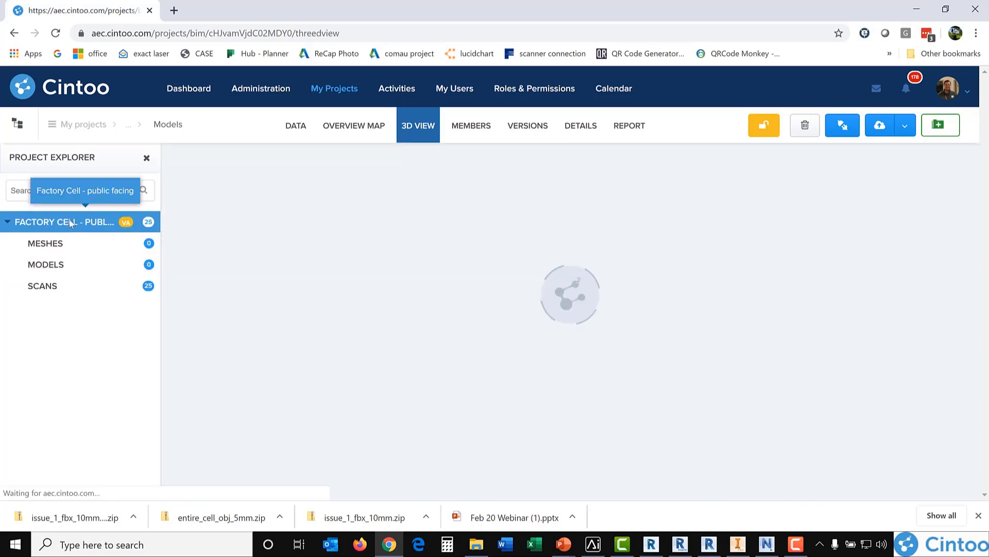
{"action": "left_click", "coordinate": [423, 131]}
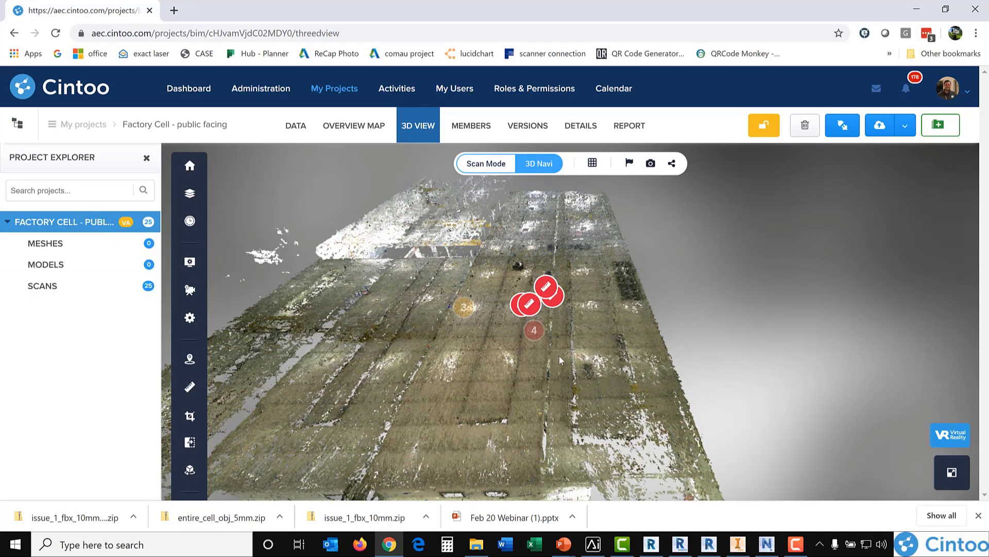
{"action": "scroll", "coordinate": [567, 362], "scroll_direction": "up", "scroll_amount": 3}
{"action": "left_click_drag", "start_coordinate": [567, 363], "coordinate": [538, 226]}
{"action": "scroll", "coordinate": [447, 327], "scroll_direction": "up", "scroll_amount": 4}
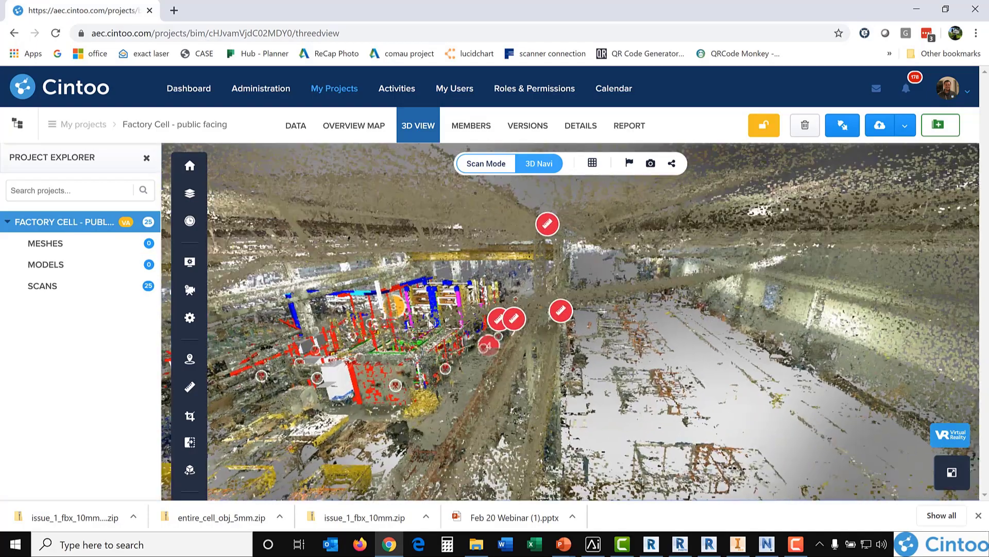
{"action": "scroll", "coordinate": [447, 328], "scroll_direction": "up", "scroll_amount": 3}
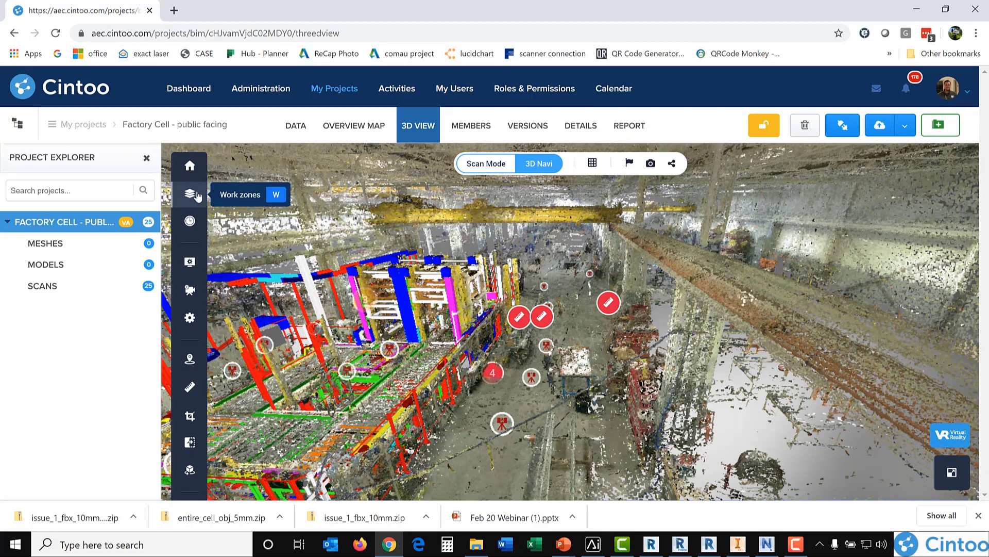
Step: Open the work zones list and hide the Scans zone, keeping Models visible, to examine the CAD model alone
{"action": "left_click", "coordinate": [198, 196]}
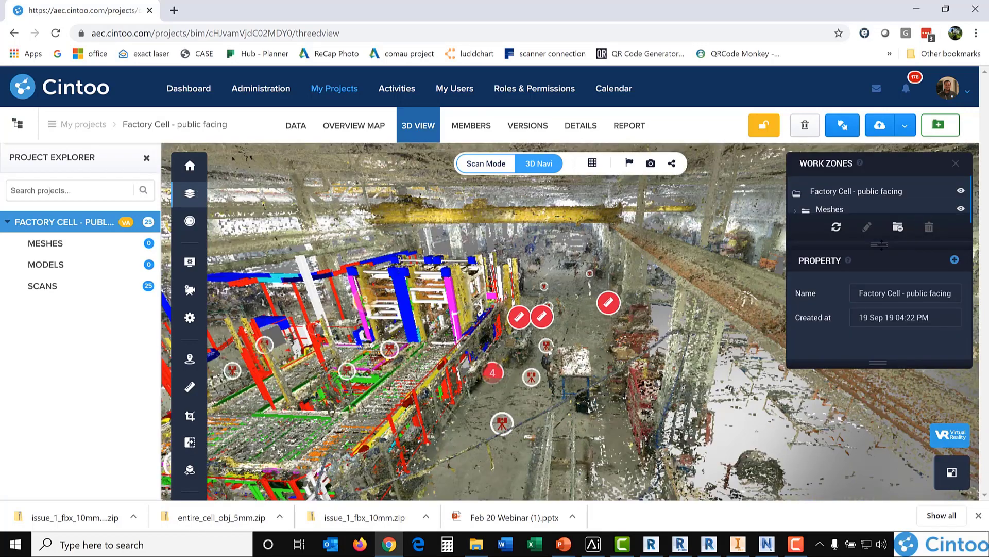
{"action": "left_click_drag", "start_coordinate": [881, 244], "coordinate": [881, 331]}
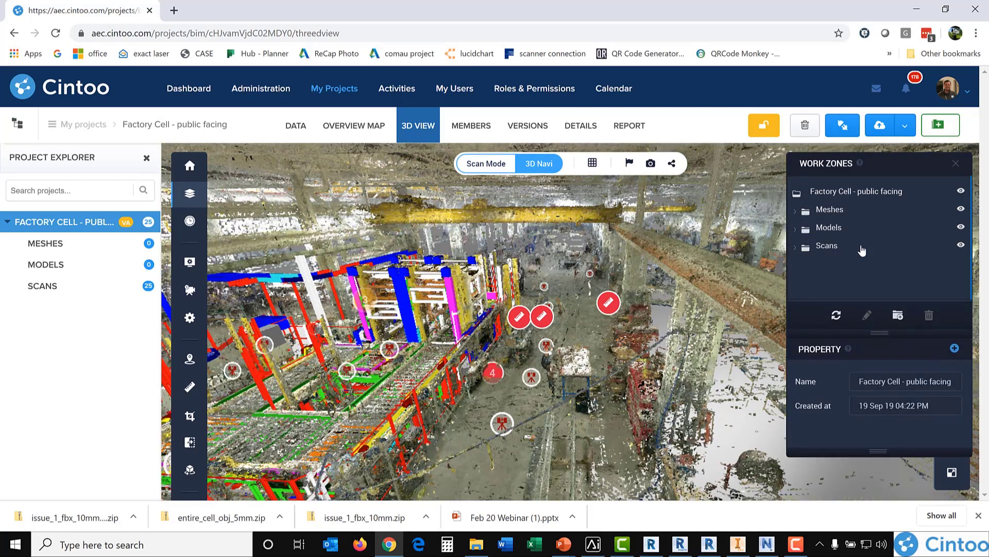
{"action": "left_click", "coordinate": [961, 209]}
{"action": "left_click", "coordinate": [961, 227]}
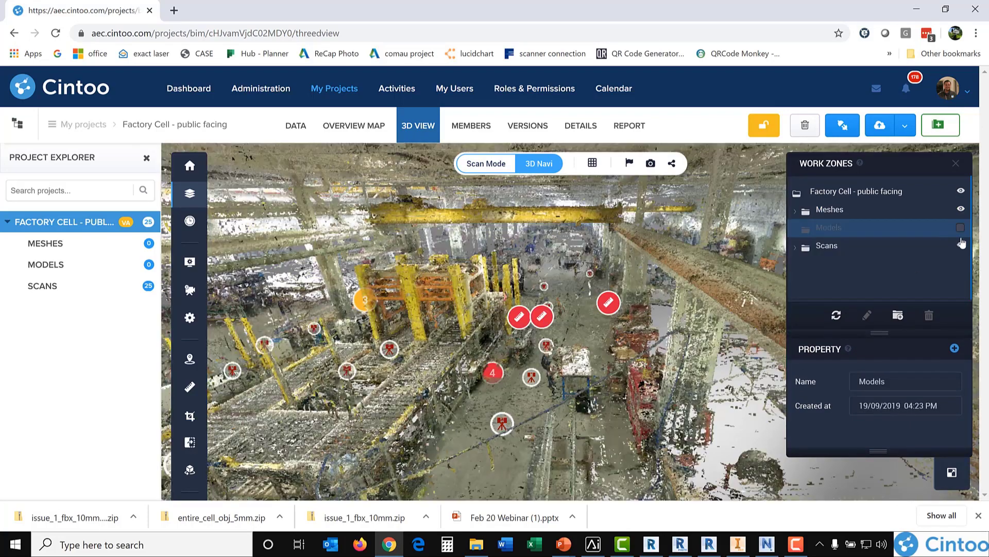
{"action": "left_click", "coordinate": [961, 245]}
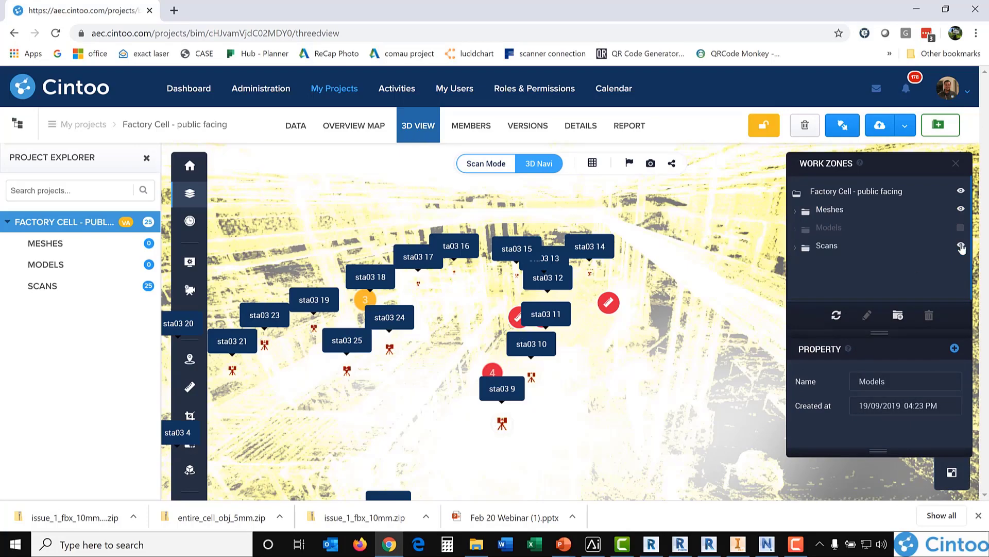
{"action": "left_click", "coordinate": [961, 228]}
{"action": "left_click_drag", "start_coordinate": [436, 362], "coordinate": [305, 366]}
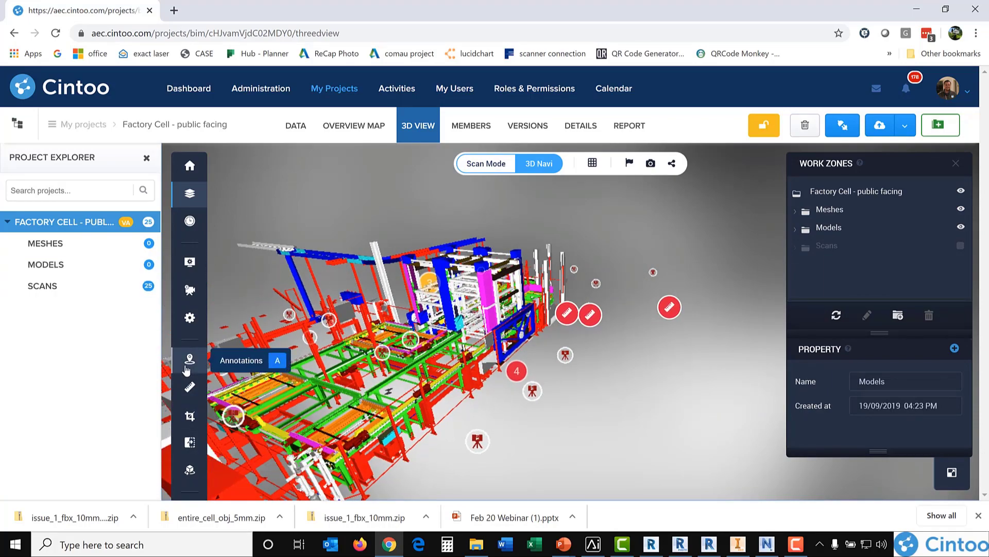
{"action": "mouse_move", "coordinate": [384, 351]}
{"action": "left_mouse_down"}
{"action": "mouse_move", "coordinate": [578, 340]}
{"action": "mouse_move", "coordinate": [541, 358]}
{"action": "mouse_move", "coordinate": [540, 375]}
{"action": "left_mouse_up"}
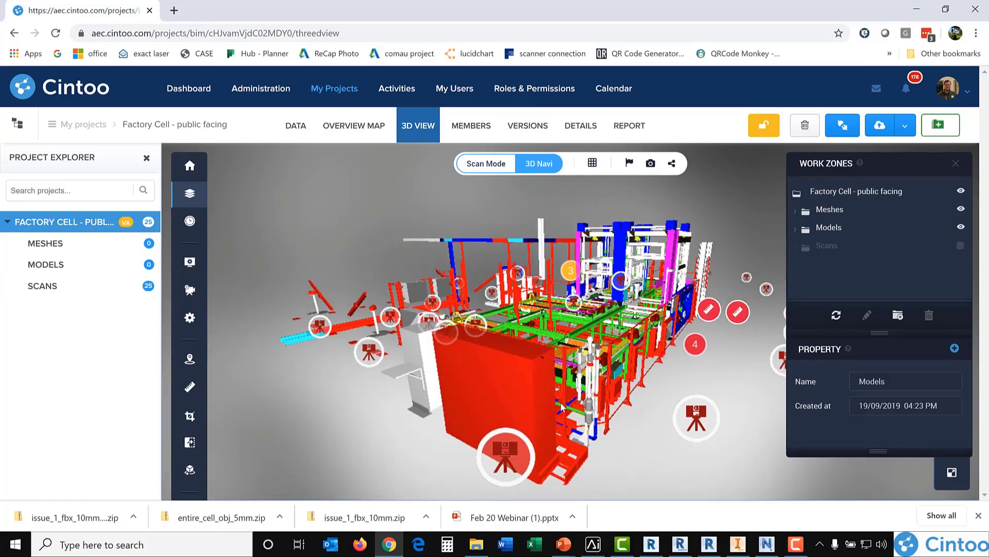
Step: Show the Scans zone again together with the model and enter scan sta03 7 near the grey electrical cabinet
{"action": "scroll", "coordinate": [560, 403], "scroll_direction": "up", "scroll_amount": 2}
{"action": "left_click", "coordinate": [857, 228]}
{"action": "left_click", "coordinate": [942, 246]}
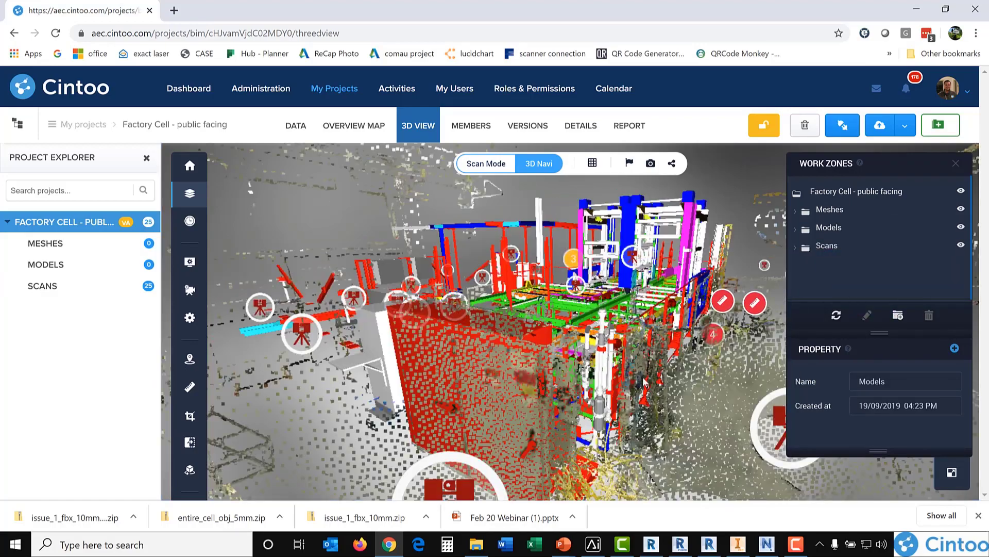
{"action": "scroll", "coordinate": [611, 396], "scroll_direction": "up", "scroll_amount": 5}
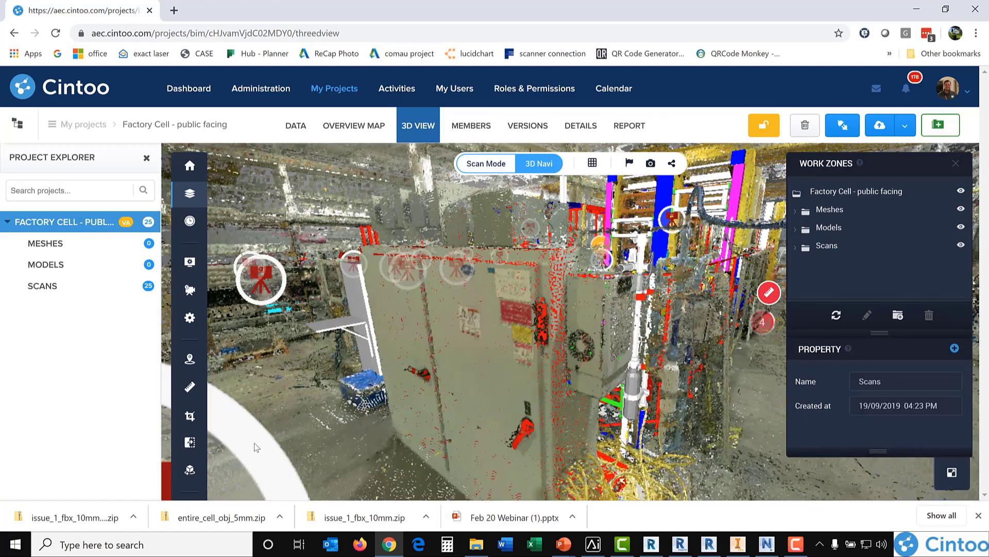
{"action": "left_click", "coordinate": [260, 279]}
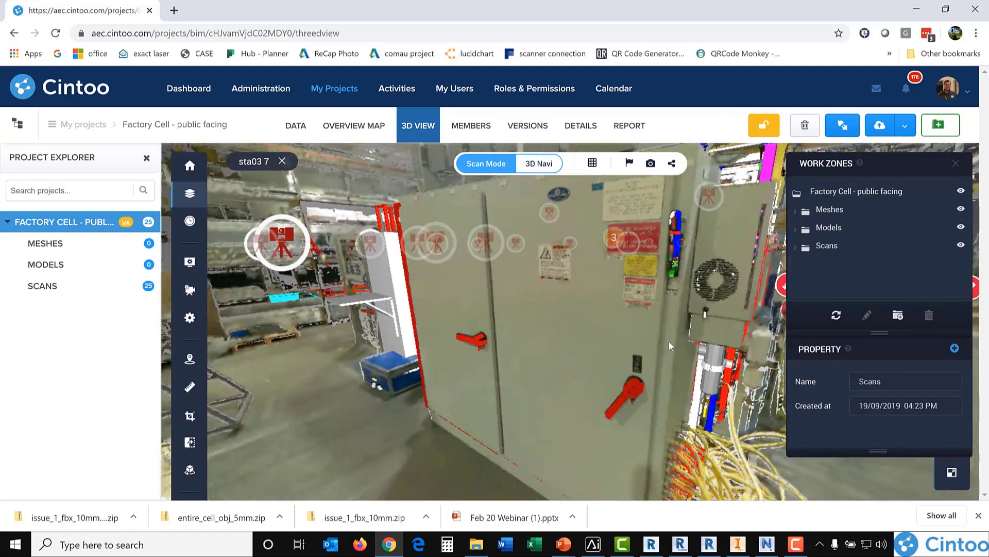
Step: Place a new annotation on the grey electrical cabinet's door and title it "elec box 123"
{"action": "left_click_drag", "start_coordinate": [610, 342], "coordinate": [556, 360]}
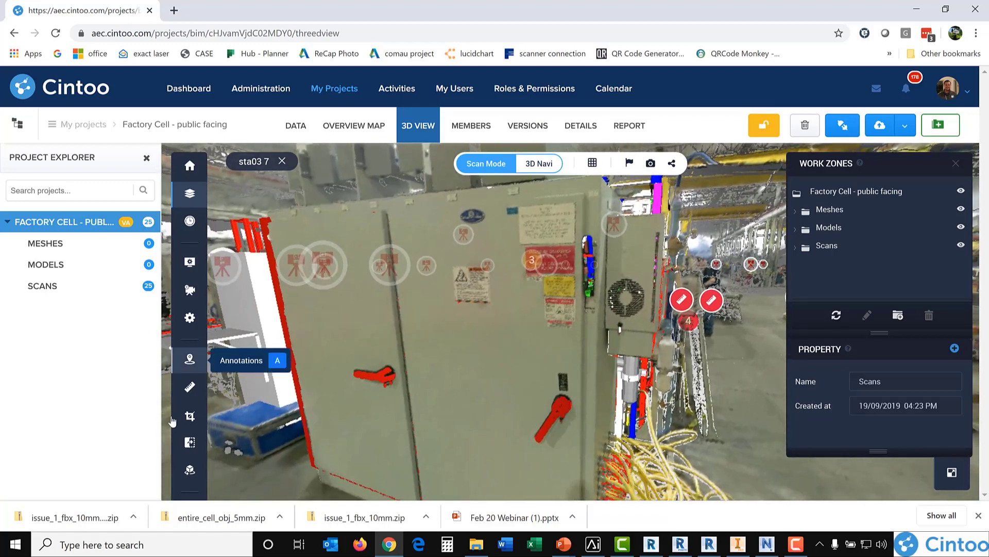
{"action": "left_click", "coordinate": [189, 361]}
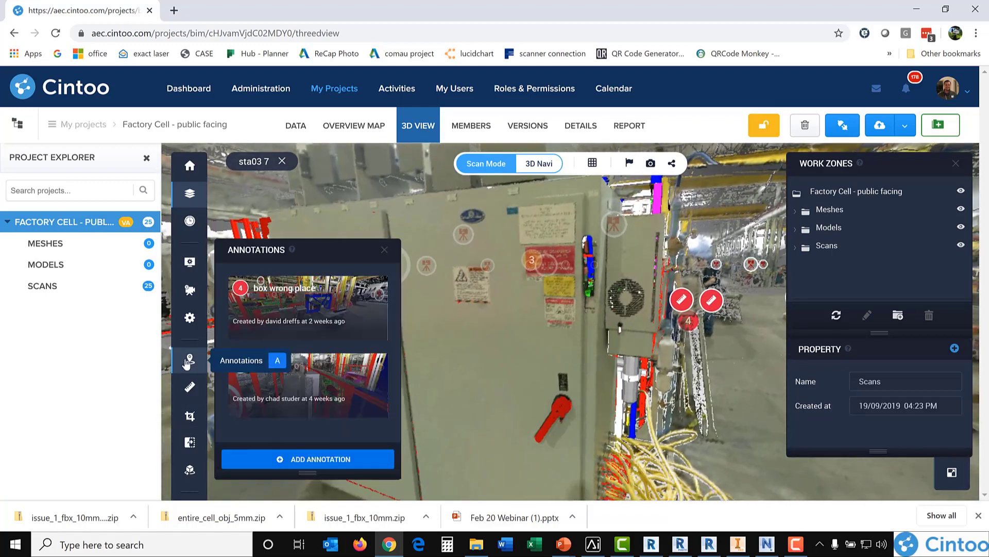
{"action": "left_click", "coordinate": [303, 460]}
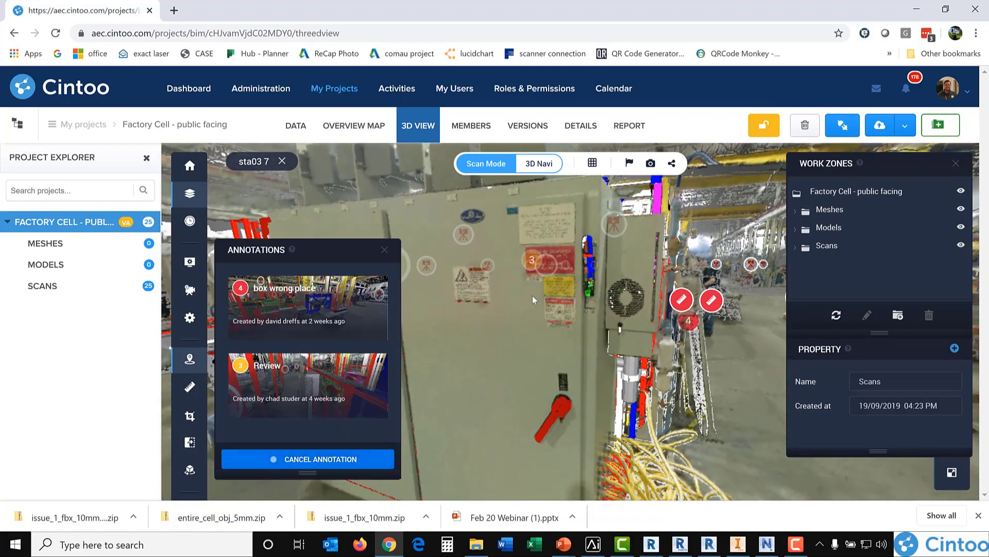
{"action": "left_click", "coordinate": [480, 290]}
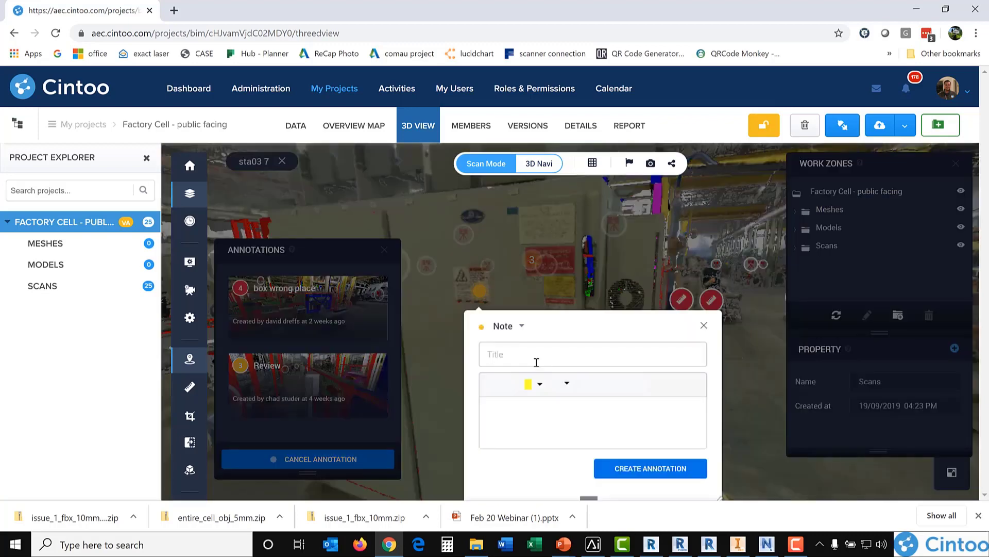
{"action": "type", "text": "elec box 123"}
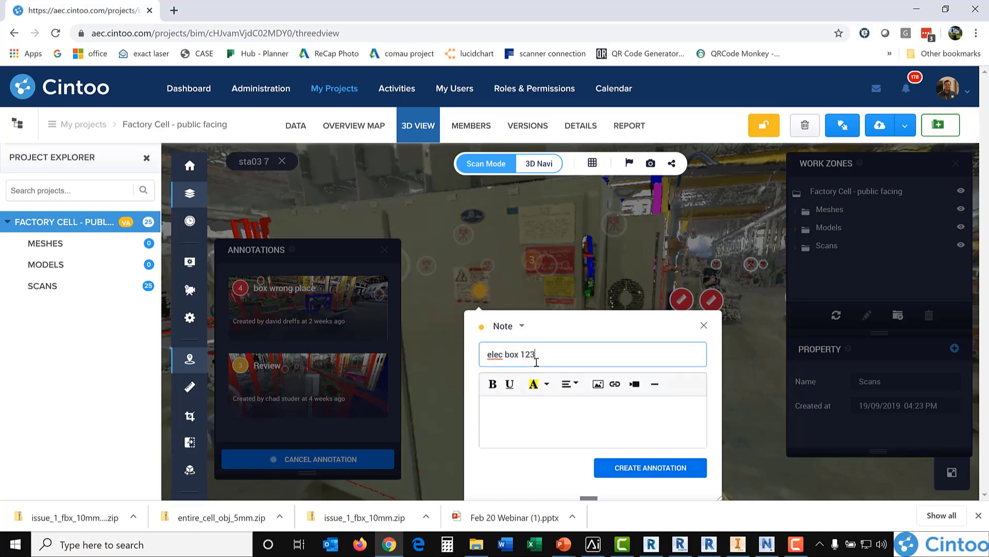
{"action": "key", "text": "Tab"}
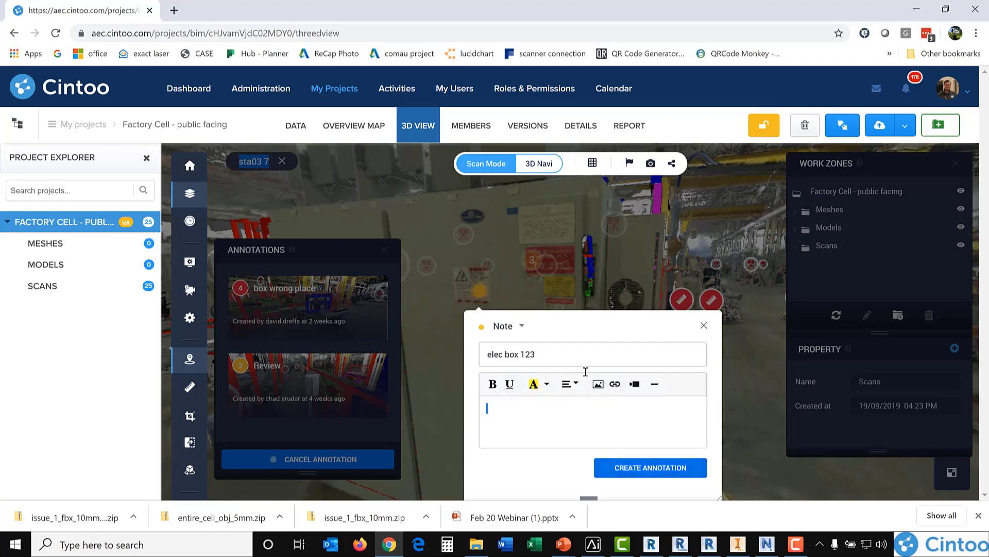
Step: Make the annotation a Critical issue due 26/02/2020, with the description "elec panel needs to be moved 2 feet in x"
{"action": "left_click", "coordinate": [506, 330]}
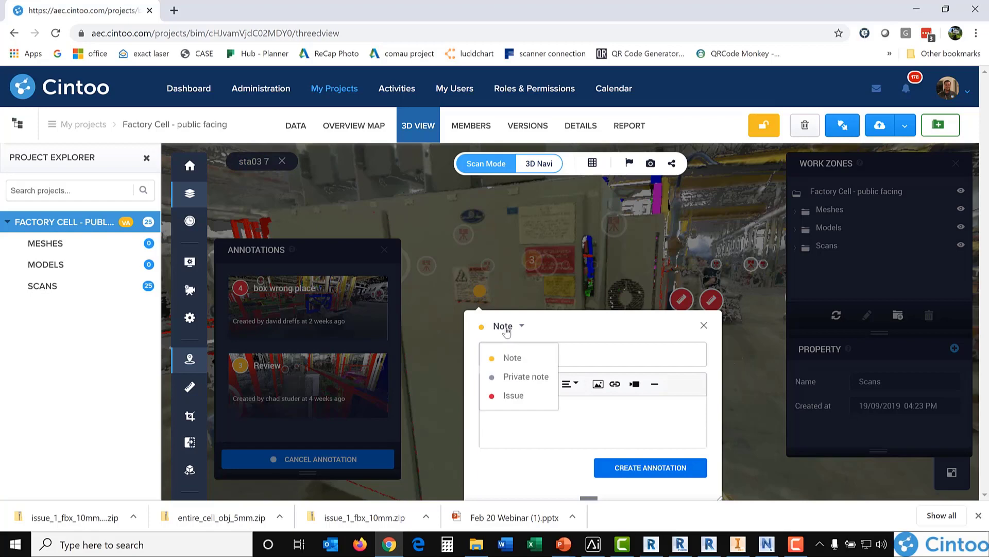
{"action": "left_click", "coordinate": [514, 395]}
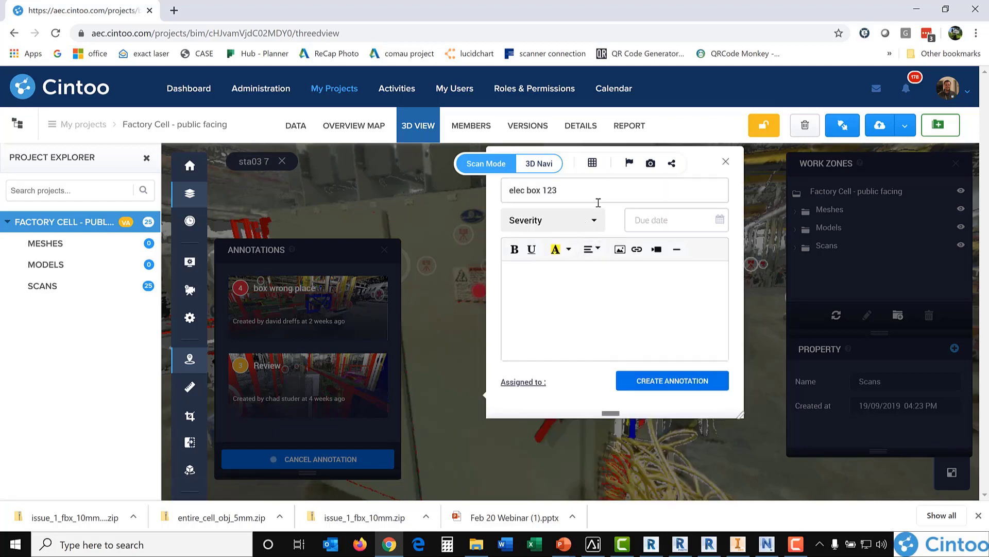
{"action": "left_click", "coordinate": [576, 226]}
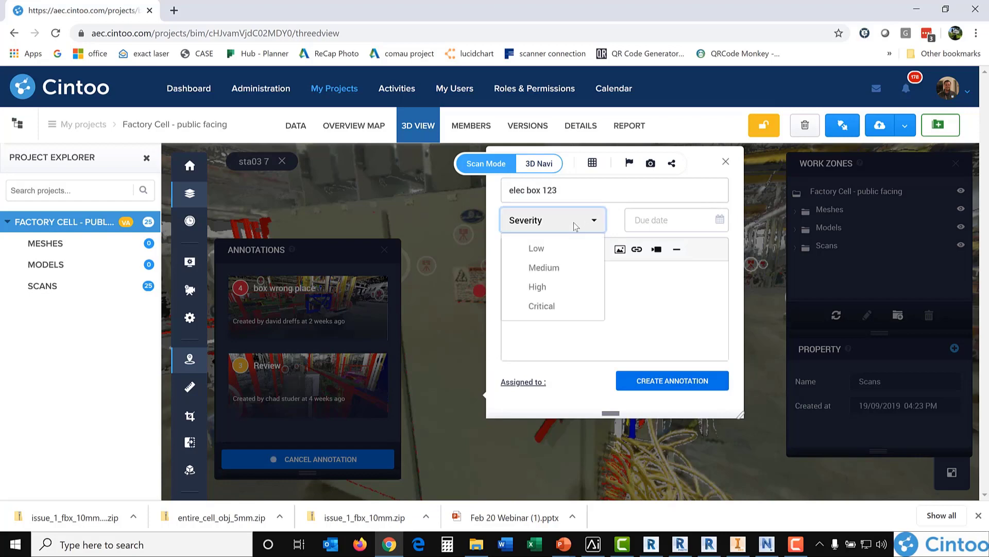
{"action": "left_click", "coordinate": [538, 305]}
{"action": "left_click", "coordinate": [650, 220]}
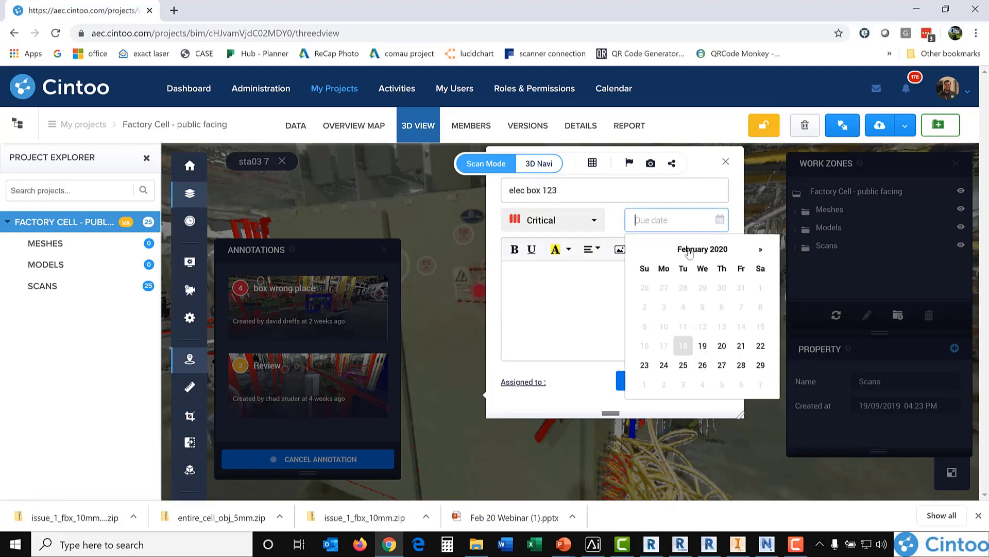
{"action": "left_click", "coordinate": [703, 366]}
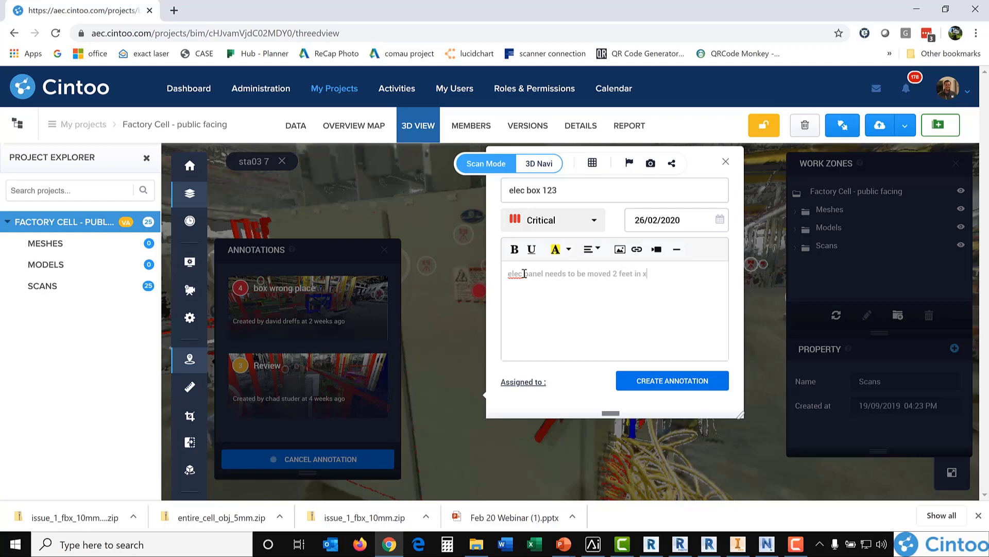
Step: Create the issue assigned to one project member and check its details from the marker on the cabinet
{"action": "left_click", "coordinate": [532, 384]}
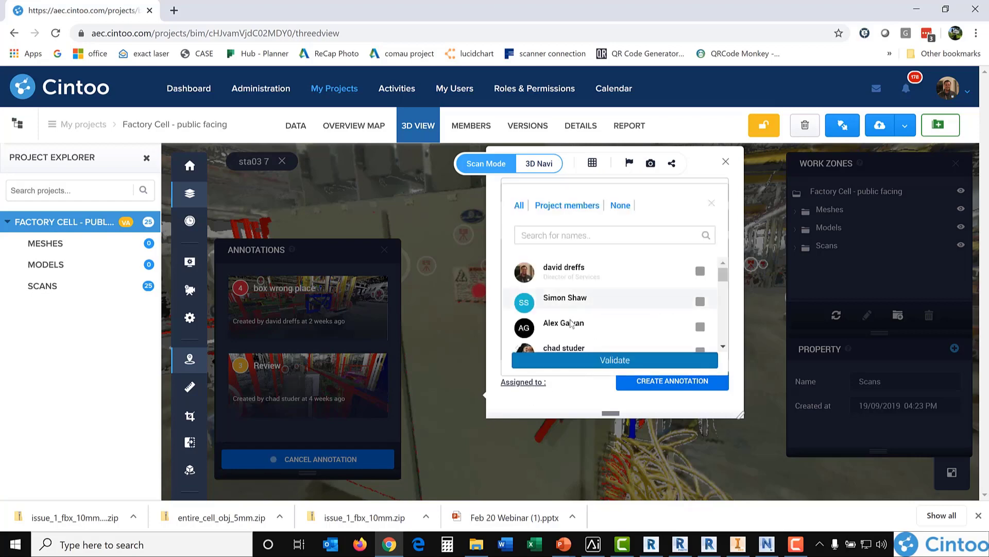
{"action": "left_click", "coordinate": [700, 327]}
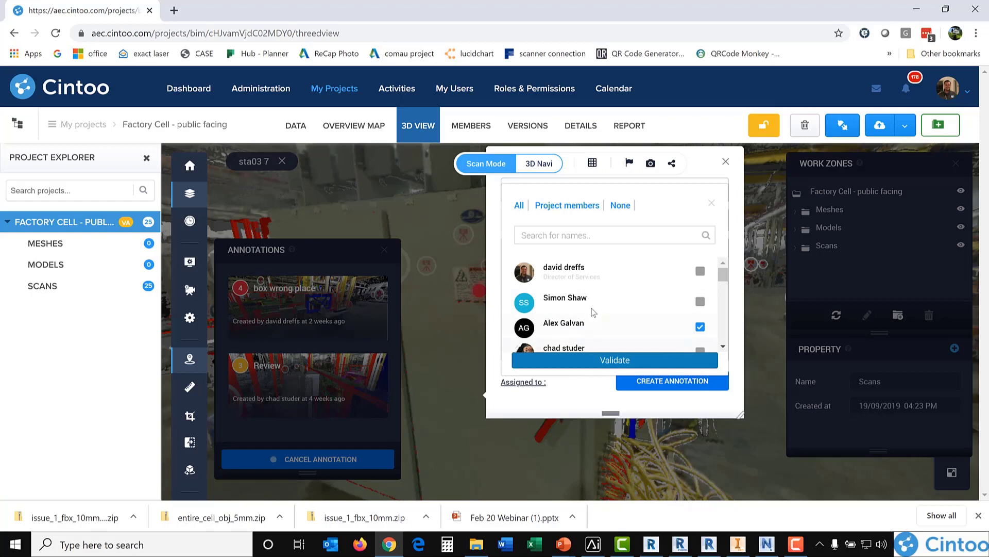
{"action": "left_click", "coordinate": [670, 359]}
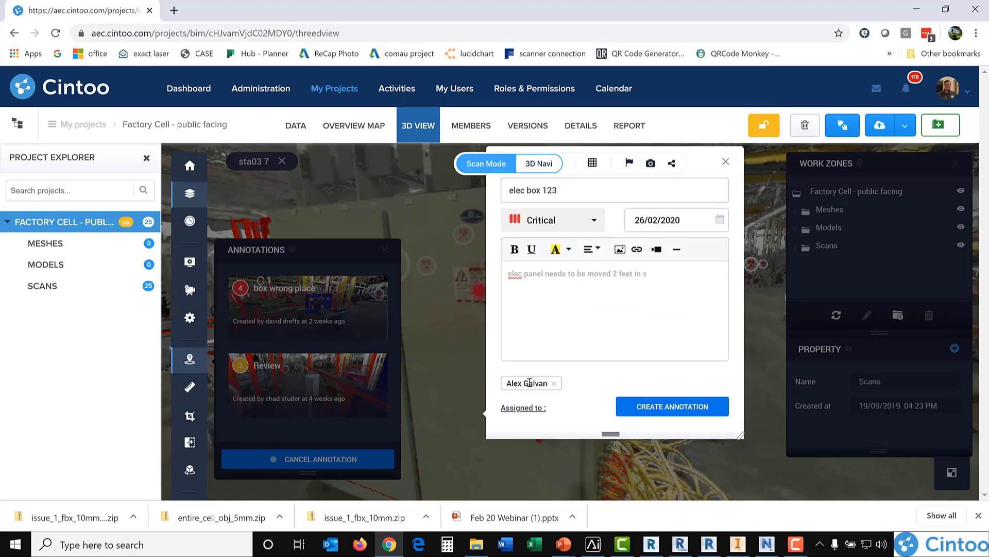
{"action": "left_click", "coordinate": [681, 407]}
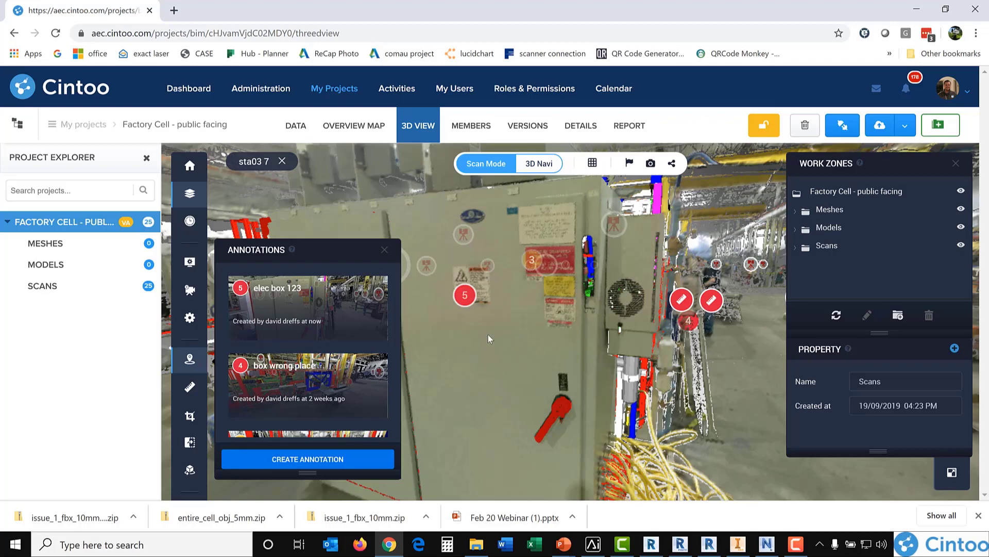
{"action": "left_click", "coordinate": [465, 296]}
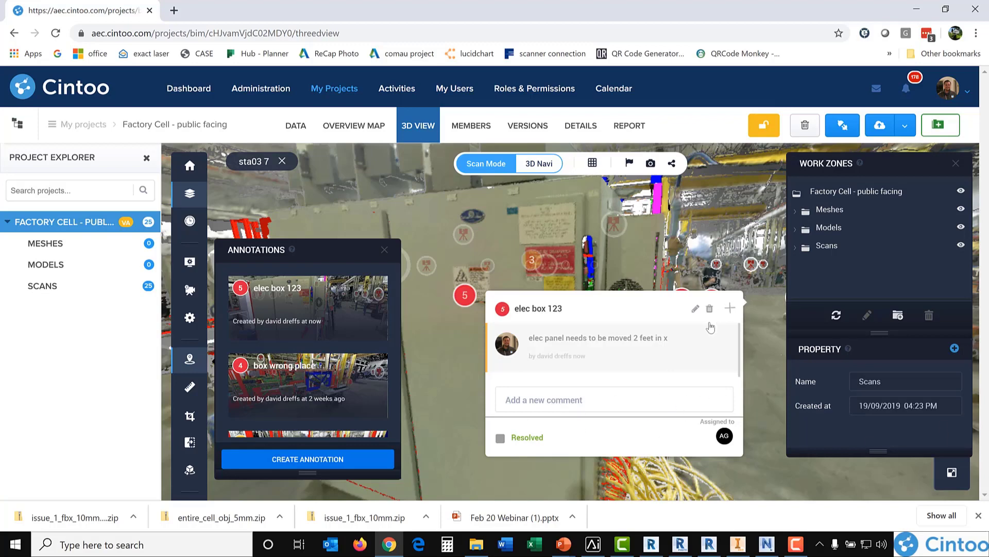
{"action": "left_click", "coordinate": [730, 309]}
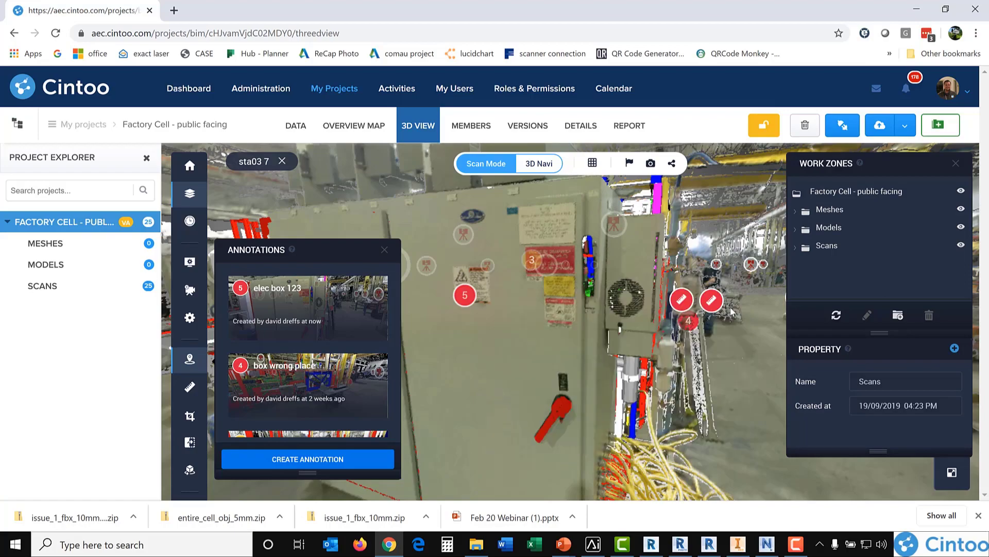
Step: Move through scans sta03 12 and sta03 13 towards the yellow columns and switch to 3D navigation
{"action": "left_click", "coordinate": [756, 269]}
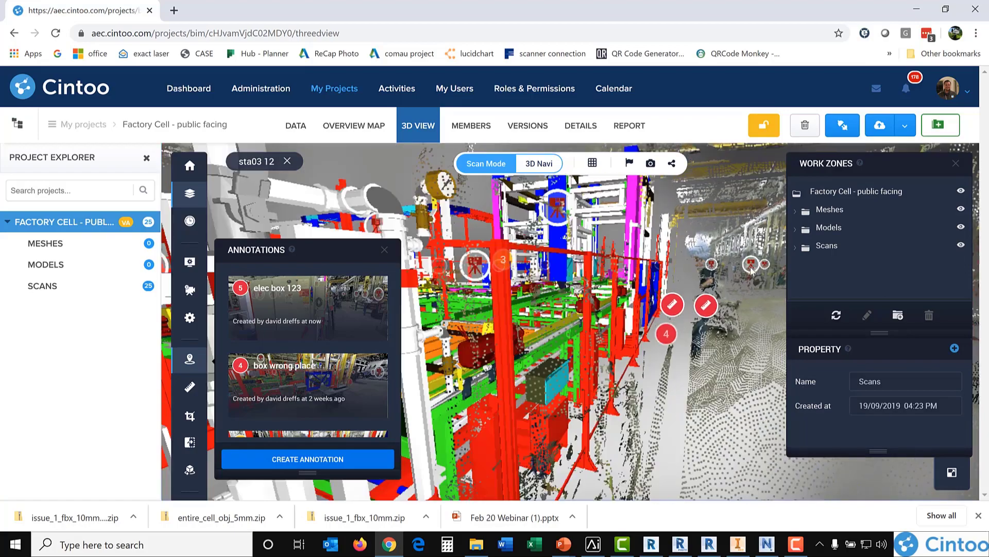
{"action": "left_click", "coordinate": [625, 259]}
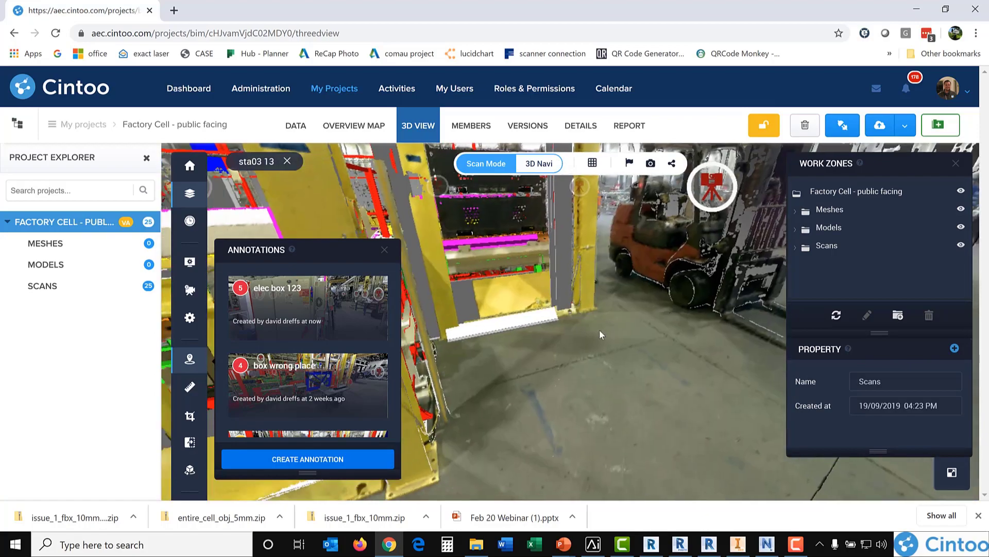
{"action": "left_click", "coordinate": [539, 163]}
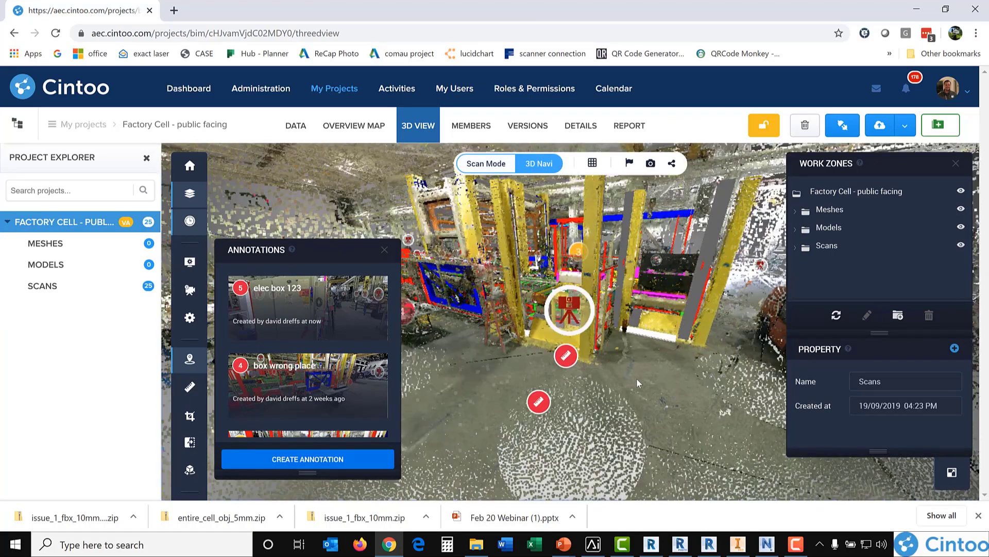
Step: Load the saved issue 1 crop and examine the cropped yellow columns and equipment from several angles
{"action": "left_click", "coordinate": [190, 416]}
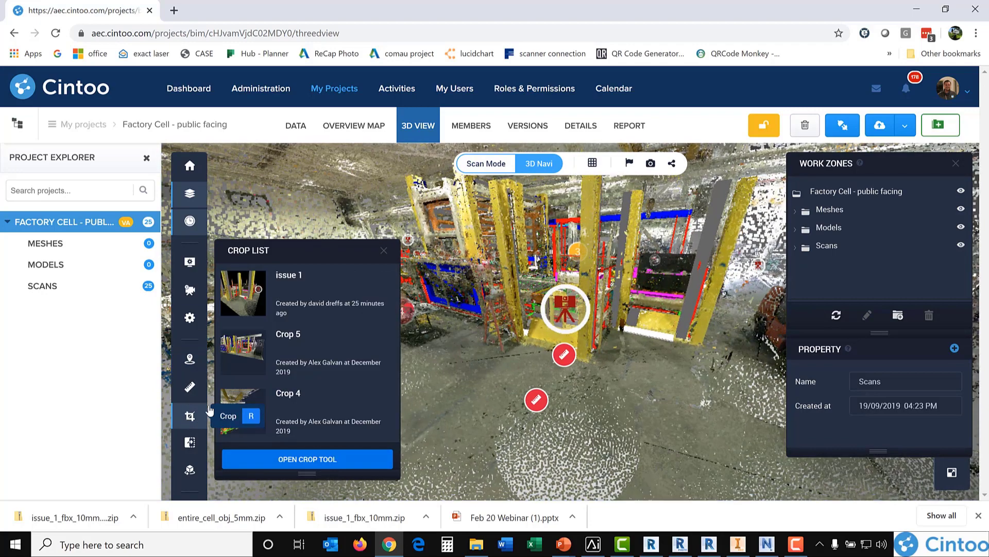
{"action": "left_click", "coordinate": [252, 284]}
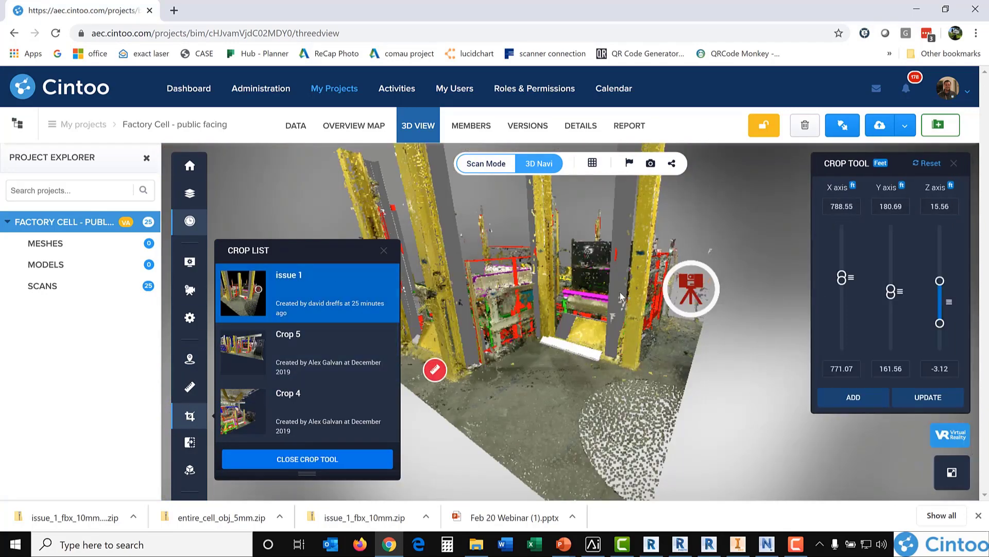
{"action": "left_click_drag", "start_coordinate": [530, 373], "coordinate": [674, 341]}
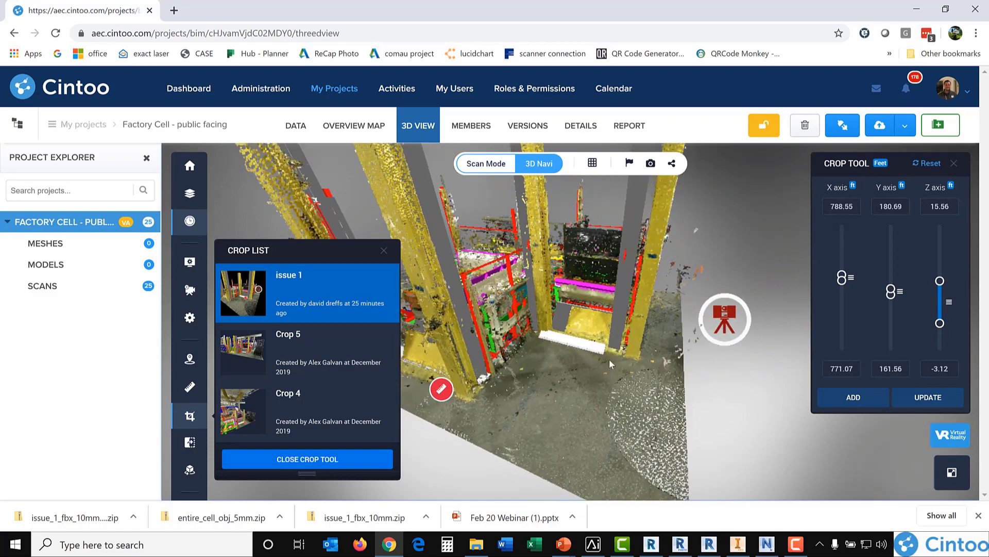
{"action": "left_click_drag", "start_coordinate": [588, 382], "coordinate": [549, 332]}
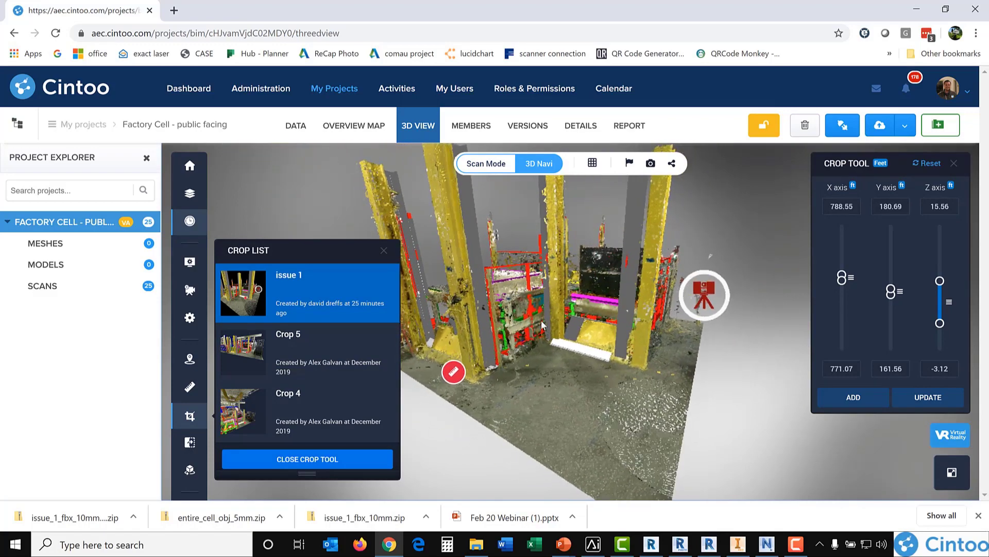
Step: Limit the crop's Z axis to the range from -2.55 to 6.13 feet and save it as a new crop
{"action": "left_click_drag", "start_coordinate": [940, 280], "coordinate": [938, 319]}
{"action": "left_click_drag", "start_coordinate": [588, 258], "coordinate": [545, 235]}
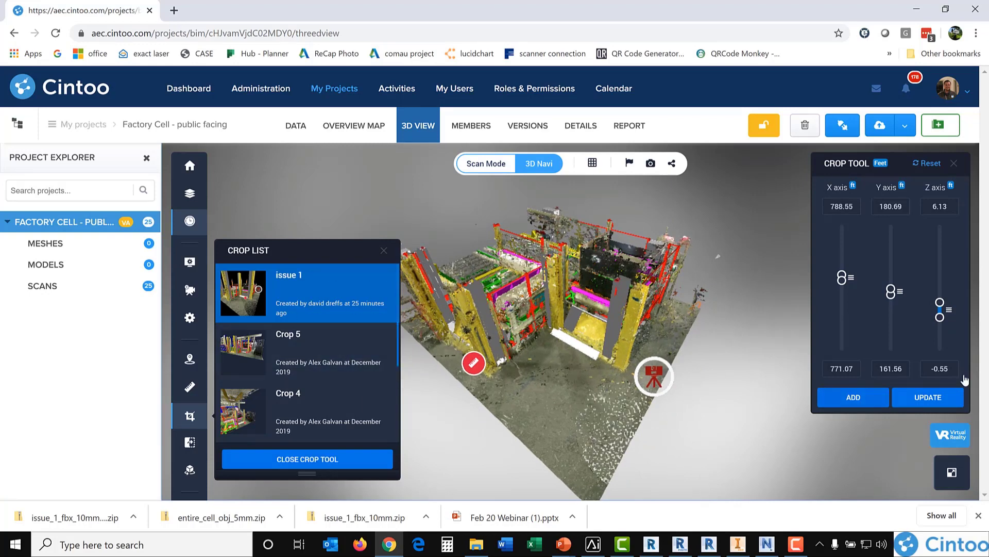
{"action": "left_click_drag", "start_coordinate": [941, 319], "coordinate": [940, 322]}
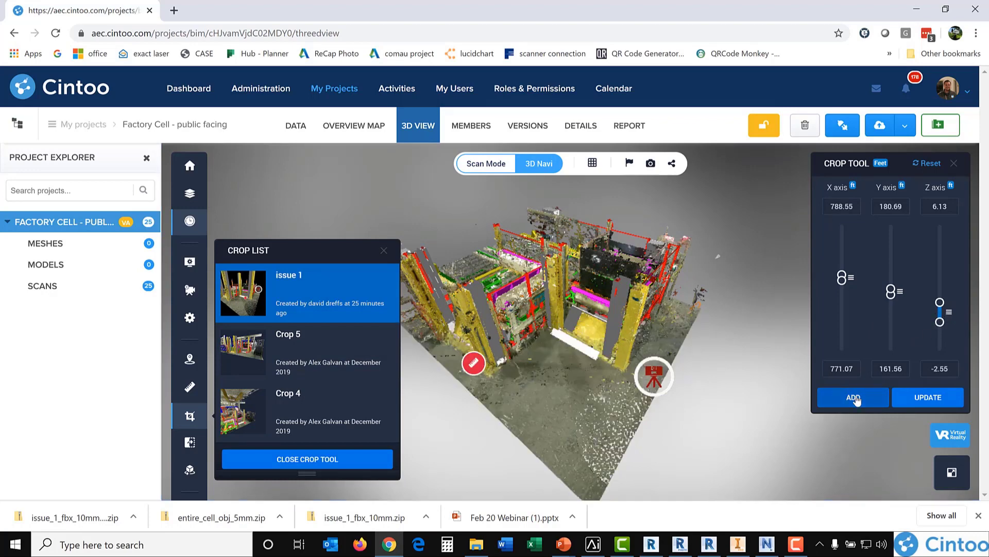
{"action": "left_click", "coordinate": [845, 396]}
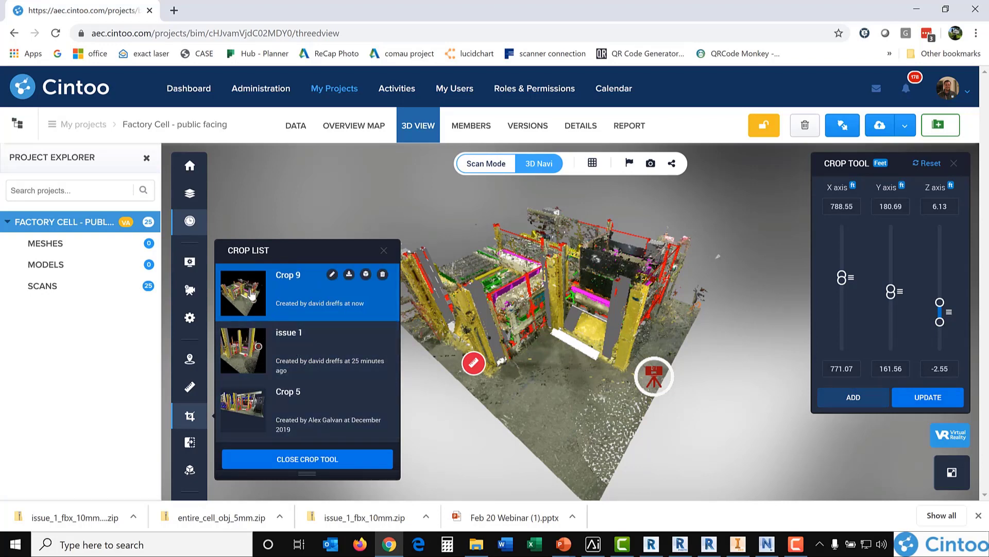
Step: Load the saved crops issue 1, Crop 5, Crop 3 and Crop 1 in turn to compare their views
{"action": "left_click", "coordinate": [250, 337]}
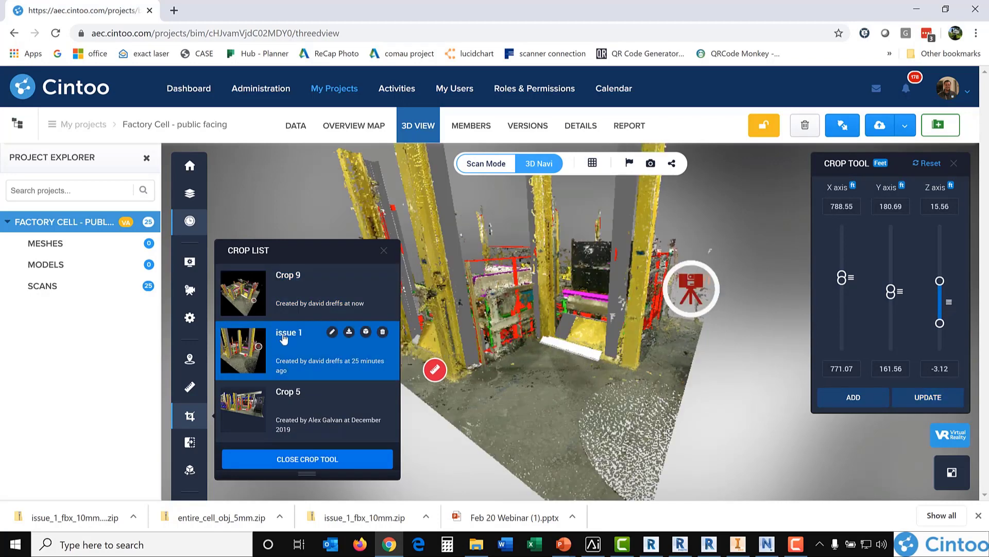
{"action": "left_click", "coordinate": [249, 410]}
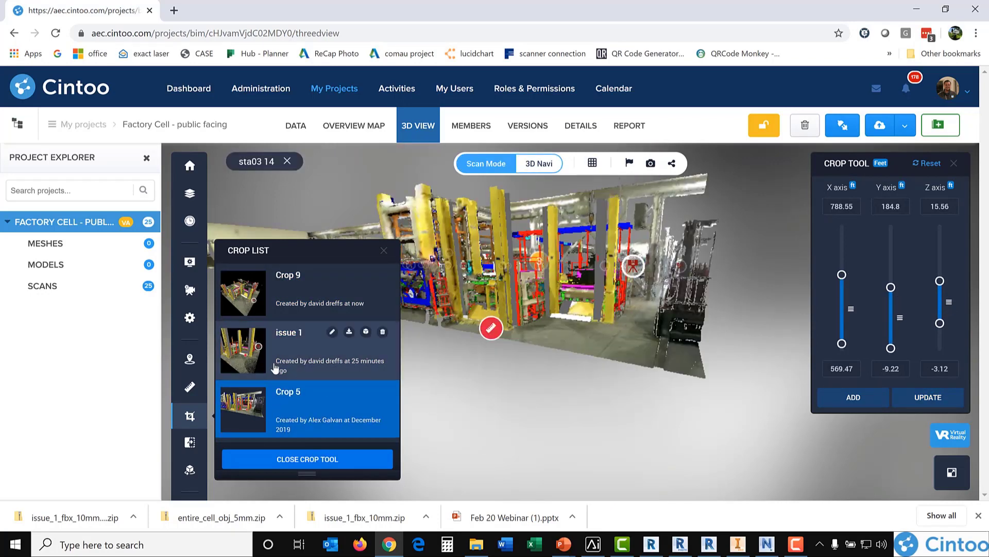
{"action": "scroll", "coordinate": [238, 354], "scroll_direction": "down", "scroll_amount": 3}
{"action": "left_click", "coordinate": [255, 357]}
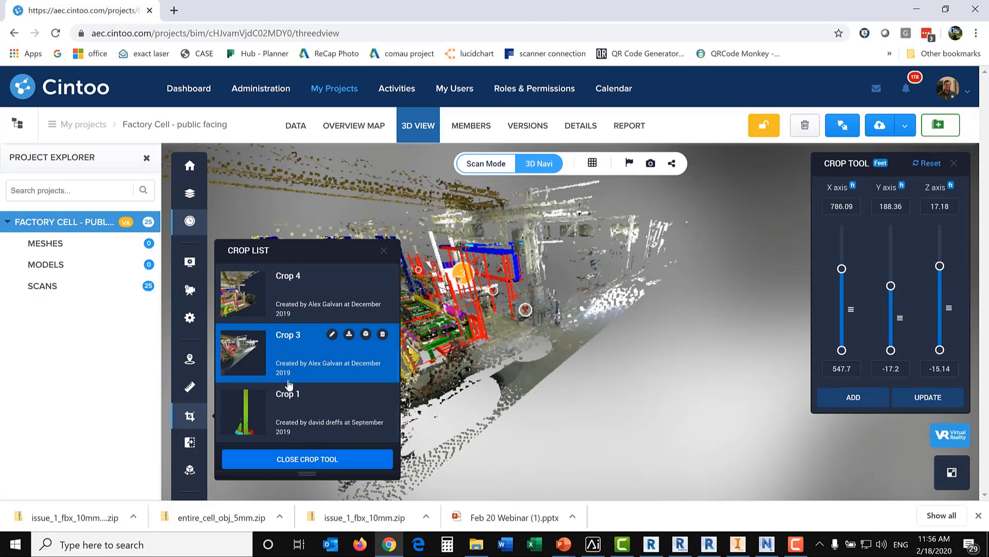
{"action": "left_click", "coordinate": [249, 414]}
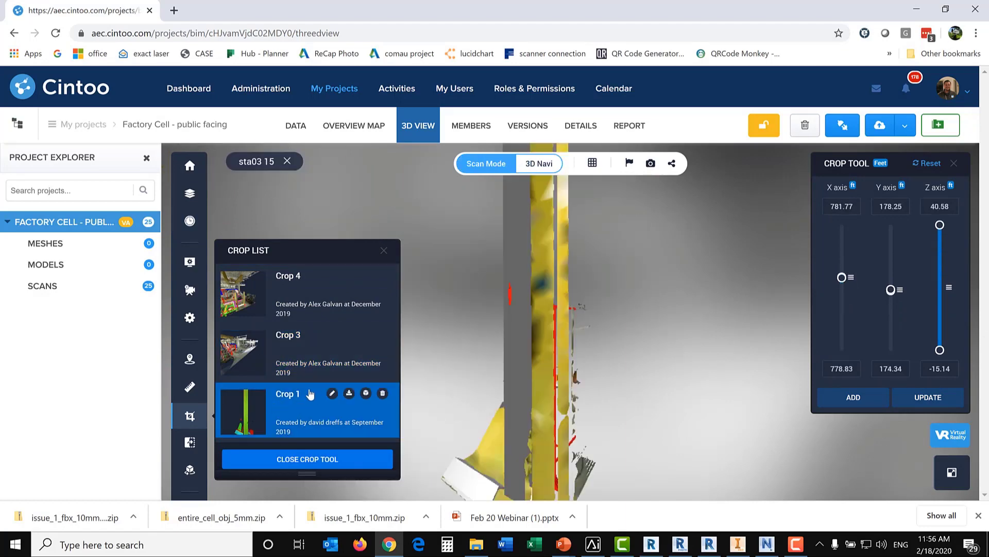
Step: Load the newly added crop again, and switch back to the issue 1 crop
{"action": "scroll", "coordinate": [246, 304], "scroll_direction": "up", "scroll_amount": 3}
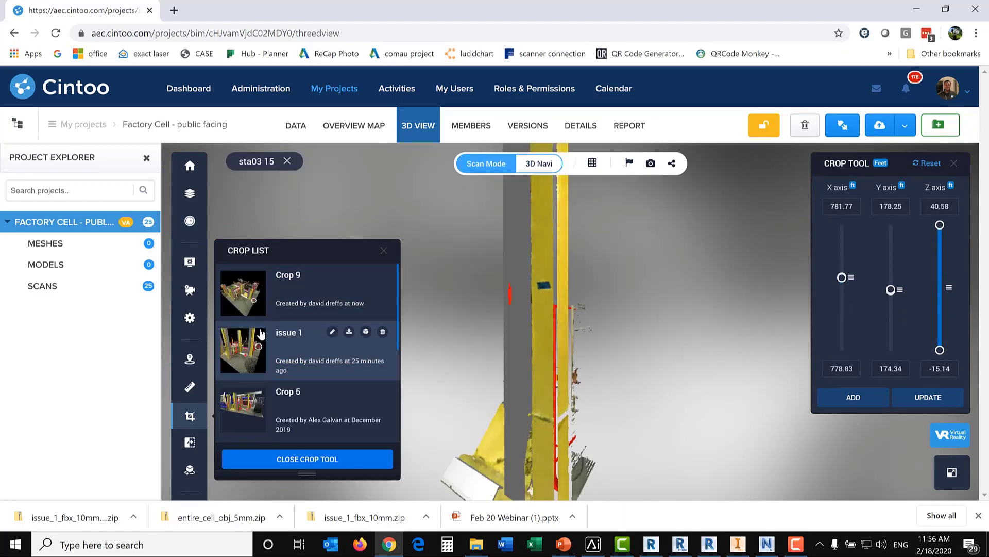
{"action": "left_click", "coordinate": [244, 301]}
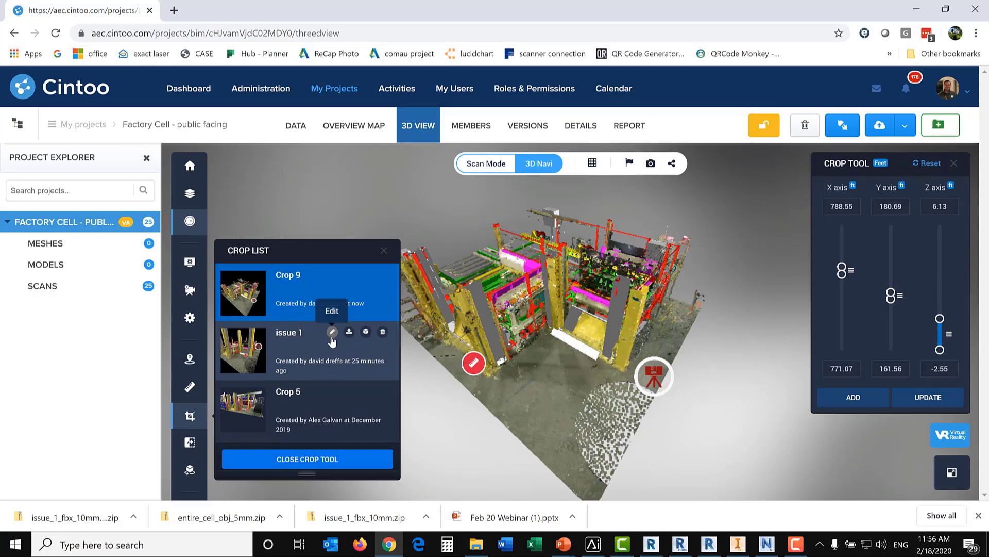
{"action": "mouse_move", "coordinate": [358, 291]}
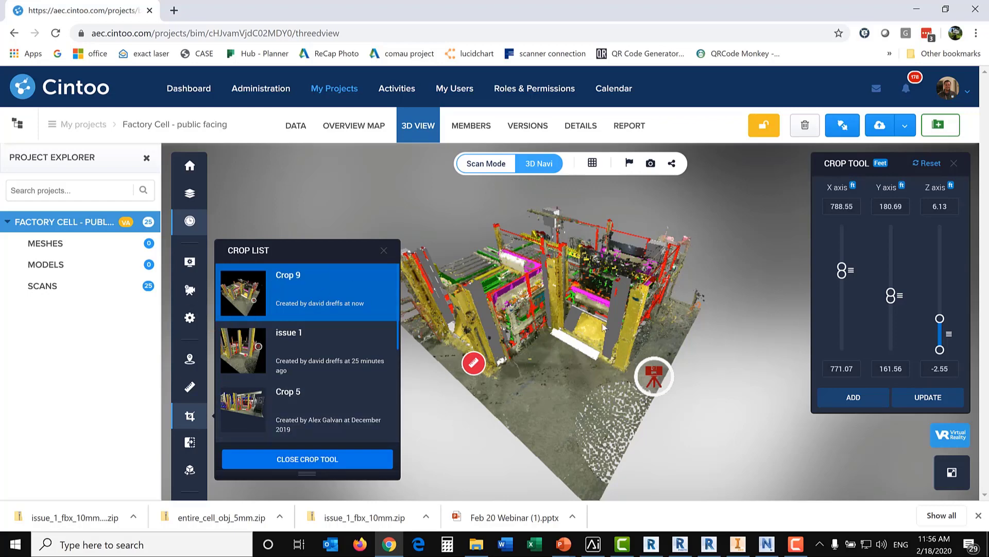
{"action": "left_click", "coordinate": [260, 347]}
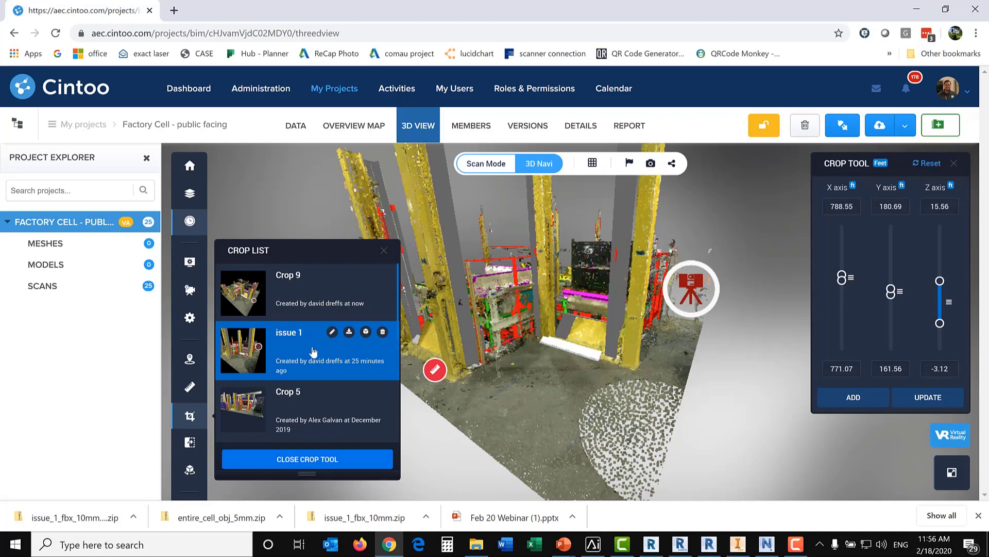
Step: Export the issue 1 crop through Cintoo Connect as Unstructured RCP with 1 mm spacing, naming the output issue 1b
{"action": "left_click", "coordinate": [348, 332]}
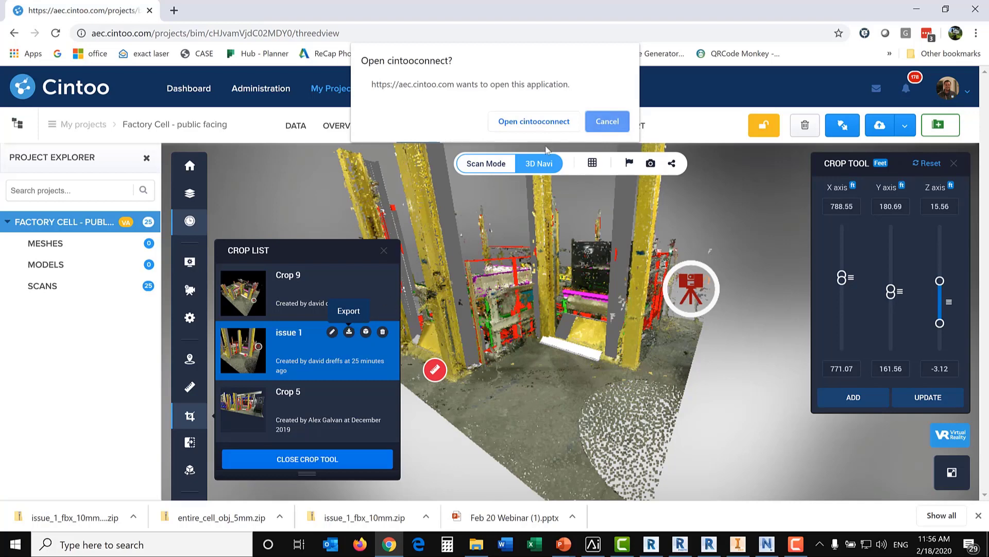
{"action": "left_click", "coordinate": [541, 123]}
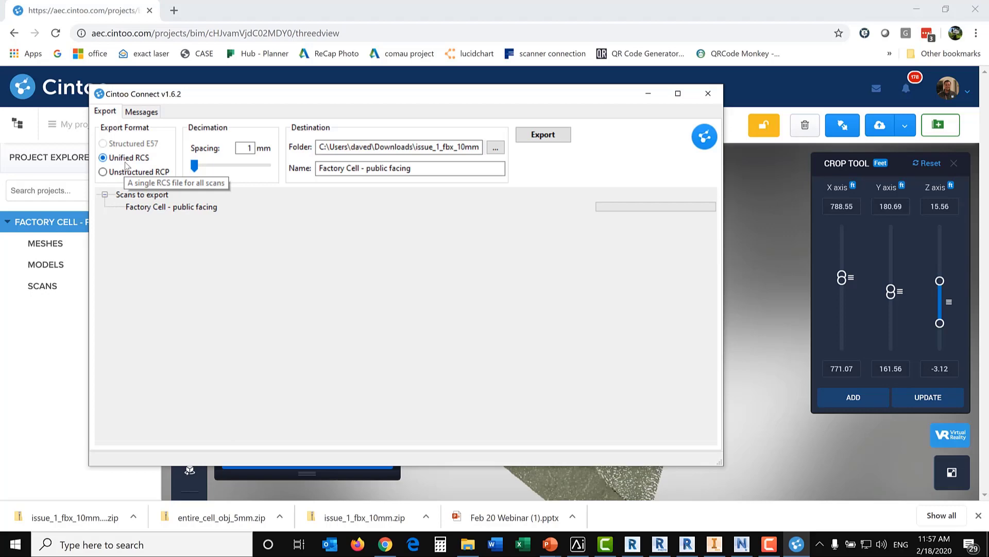
{"action": "left_click", "coordinate": [104, 172]}
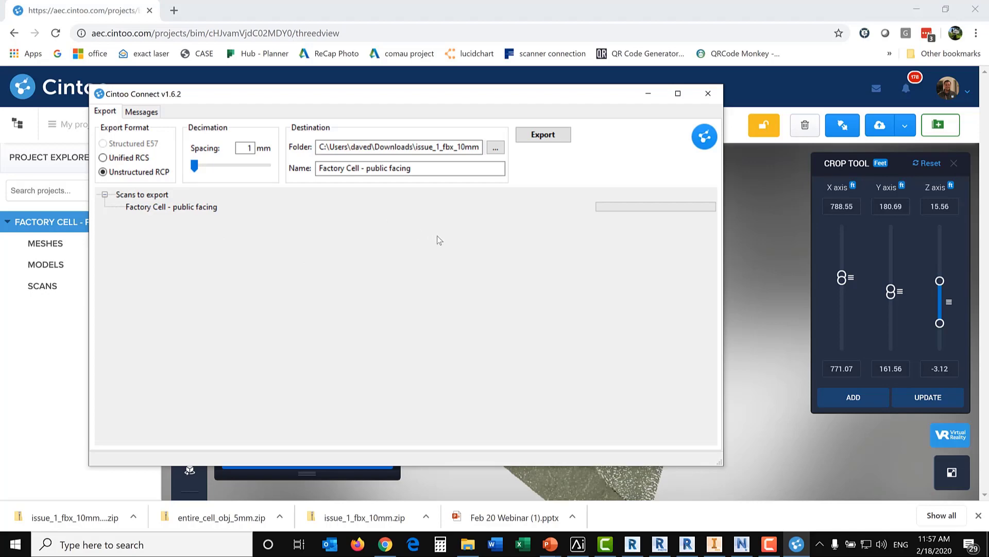
{"action": "mouse_move", "coordinate": [200, 166]}
{"action": "left_mouse_down"}
{"action": "mouse_move", "coordinate": [245, 169]}
{"action": "mouse_move", "coordinate": [207, 170]}
{"action": "left_mouse_up"}
{"action": "key", "text": "Tab"}
{"action": "key", "text": "Tab"}
{"action": "key", "text": "Tab"}
{"action": "key", "text": "Tab"}
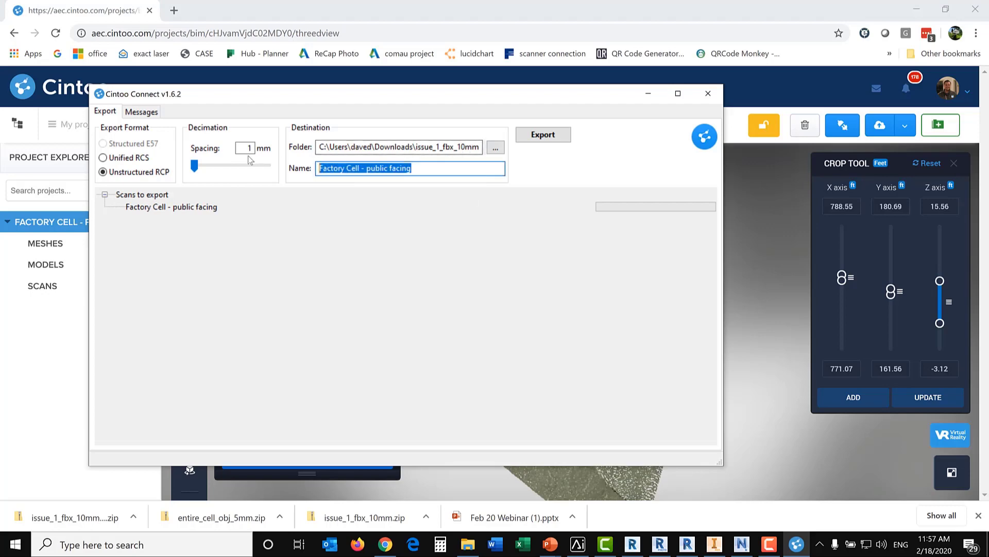
{"action": "type", "text": "issue 1b"}
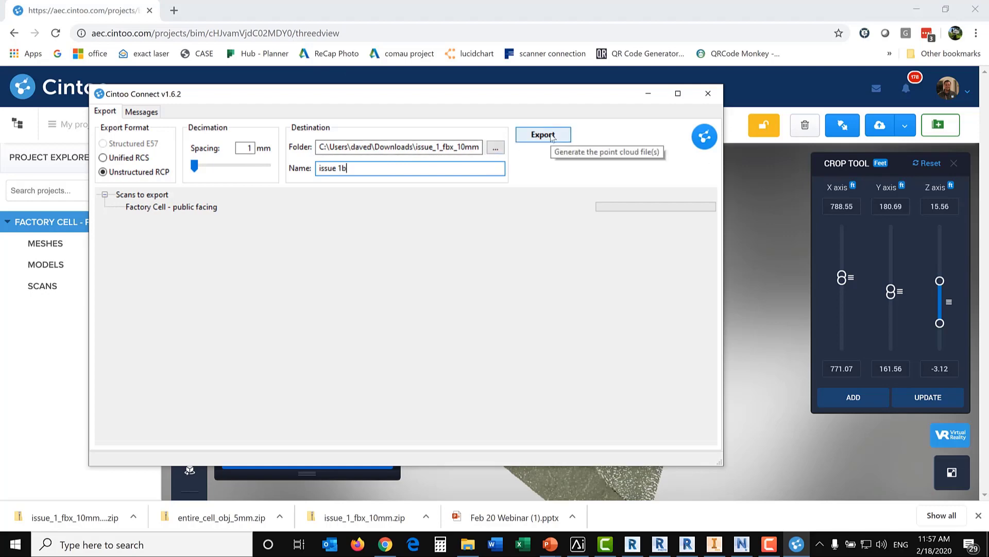
{"action": "left_click", "coordinate": [552, 136]}
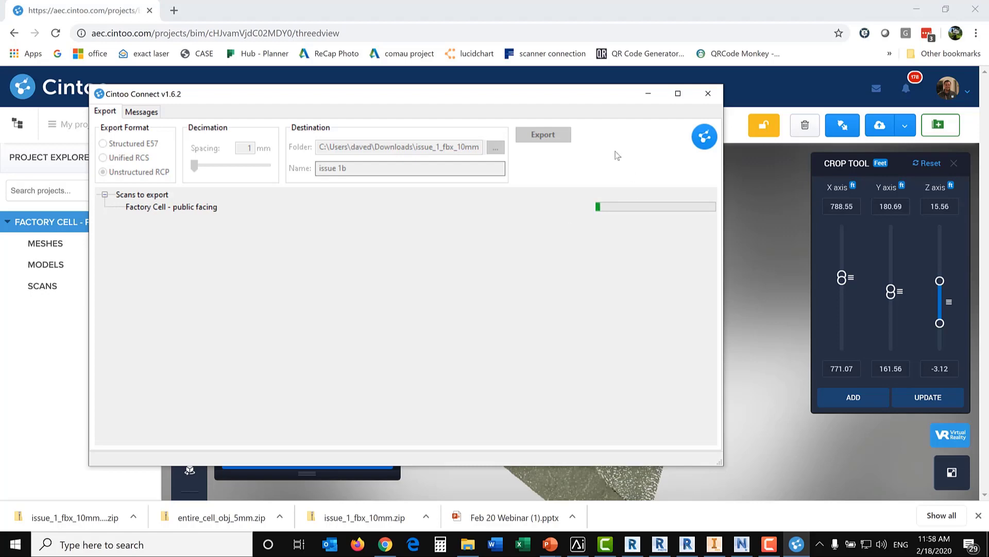
{"action": "left_click", "coordinate": [648, 93]}
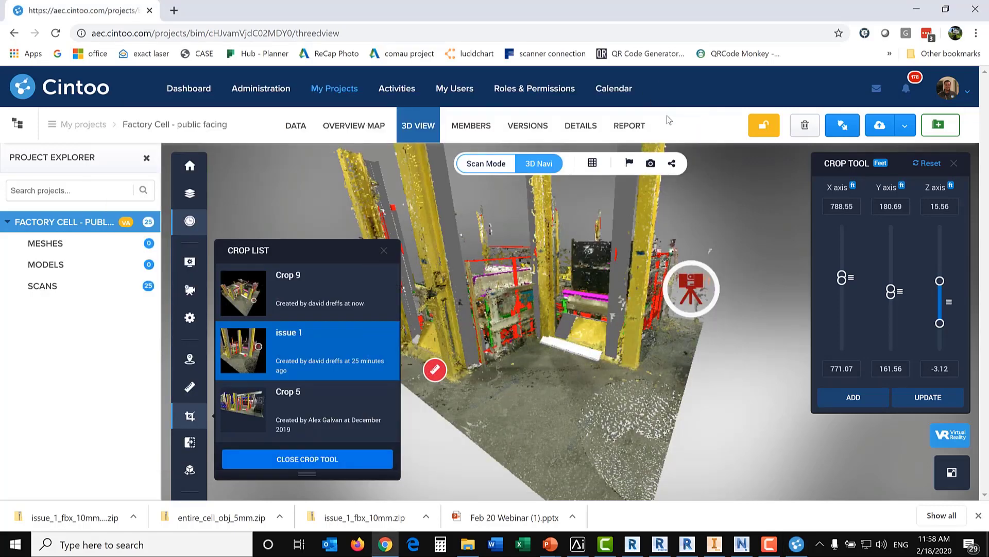
Step: Switch to ReCap Pro and examine the issue 1 point cloud of the yellow columns from several angles and distances
{"action": "mouse_move", "coordinate": [384, 361]}
{"action": "left_click", "coordinate": [633, 544]}
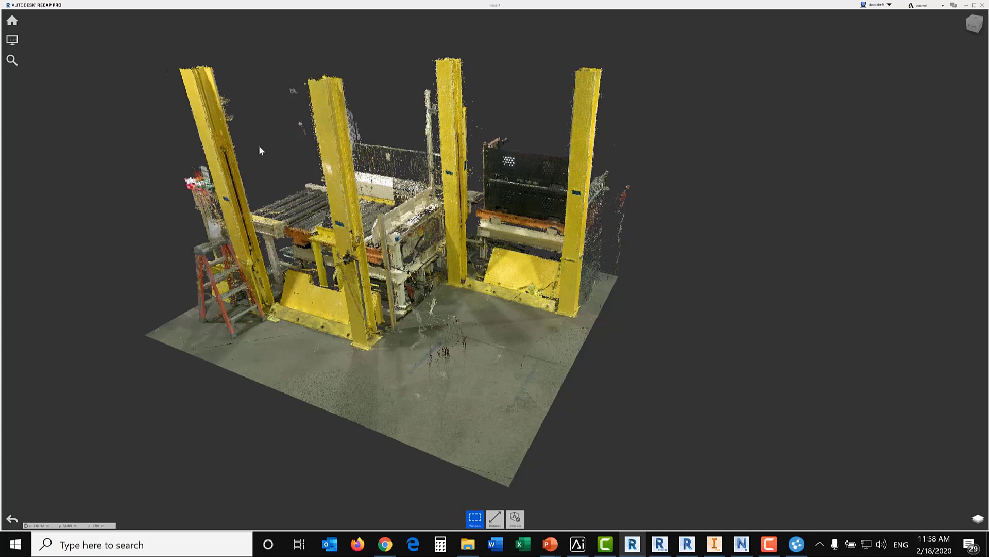
{"action": "left_click_drag", "start_coordinate": [531, 286], "coordinate": [380, 285]}
{"action": "middle_click_drag", "start_coordinate": [381, 285], "coordinate": [477, 332], "text": "shift"}
{"action": "scroll", "coordinate": [483, 238], "scroll_direction": "down", "scroll_amount": 3}
{"action": "scroll", "coordinate": [483, 238], "scroll_direction": "up", "scroll_amount": 5}
{"action": "scroll", "coordinate": [484, 252], "scroll_direction": "up", "scroll_amount": 3}
{"action": "scroll", "coordinate": [475, 334], "scroll_direction": "down", "scroll_amount": 1}
{"action": "scroll", "coordinate": [475, 334], "scroll_direction": "down", "scroll_amount": 3}
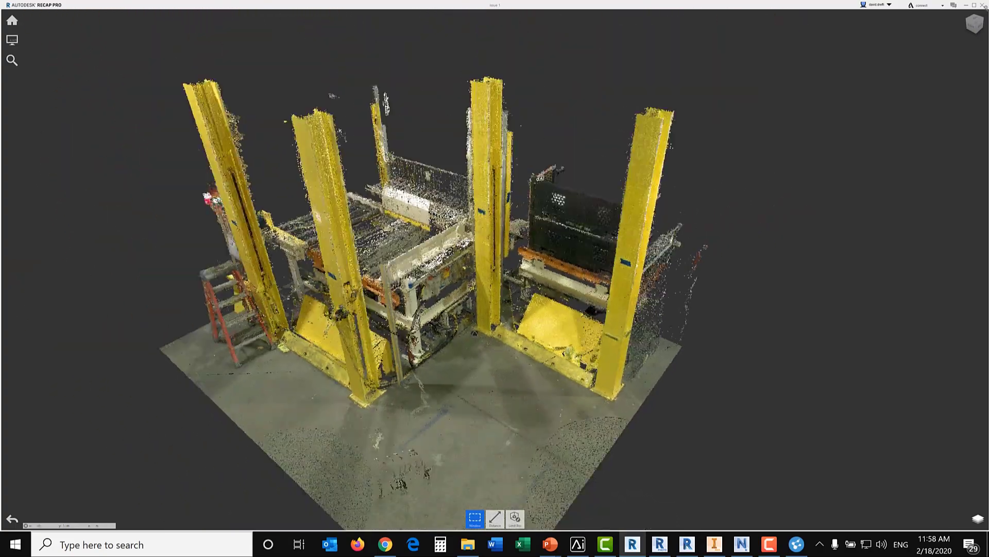
{"action": "left_click", "coordinate": [965, 7]}
Step: Start creating a mesh from the issue 1 crop with a resolution of 0.5 cm and the FBX format
{"action": "mouse_move", "coordinate": [348, 335]}
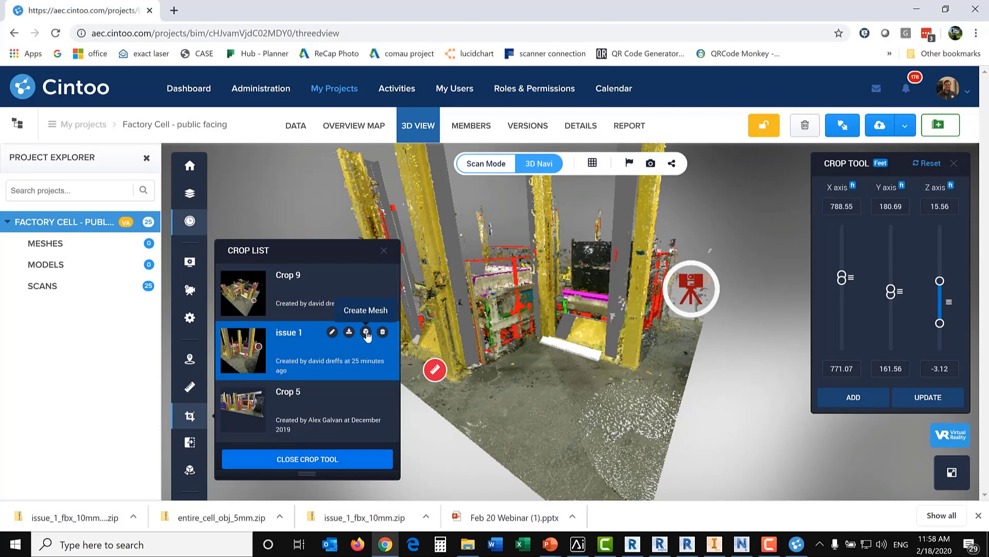
{"action": "left_click", "coordinate": [366, 332]}
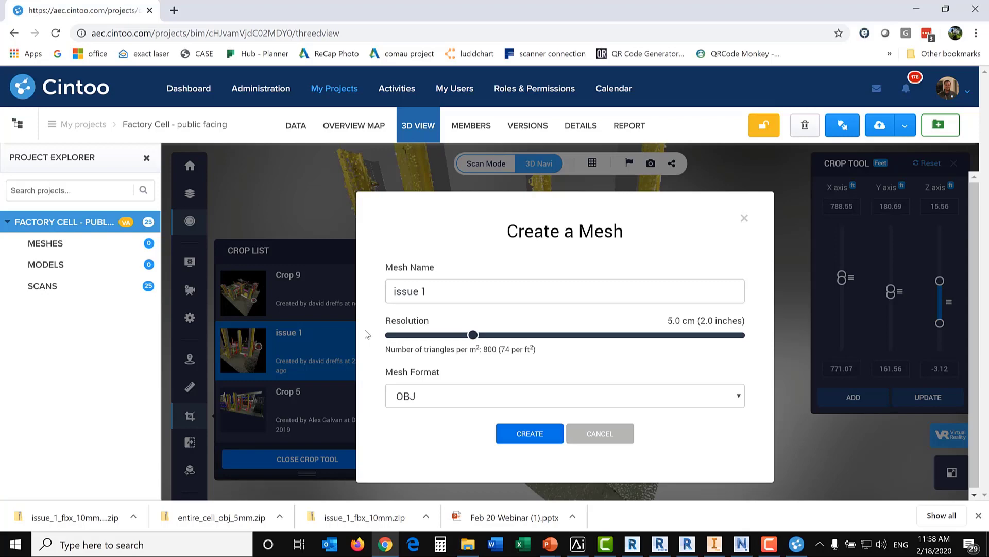
{"action": "left_click_drag", "start_coordinate": [471, 336], "coordinate": [365, 334]}
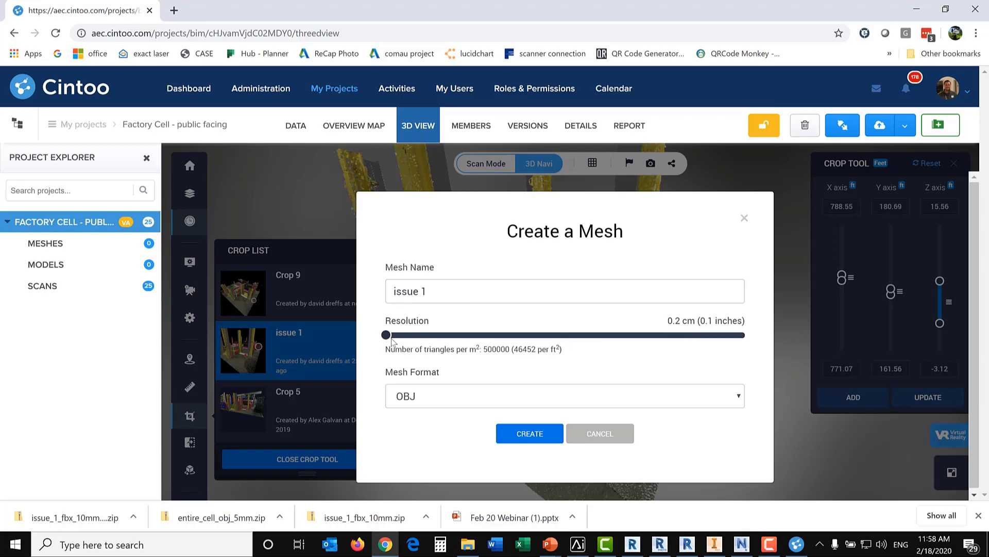
{"action": "mouse_move", "coordinate": [386, 336]}
{"action": "left_mouse_down"}
{"action": "mouse_move", "coordinate": [420, 336]}
{"action": "mouse_move", "coordinate": [393, 341]}
{"action": "left_mouse_up"}
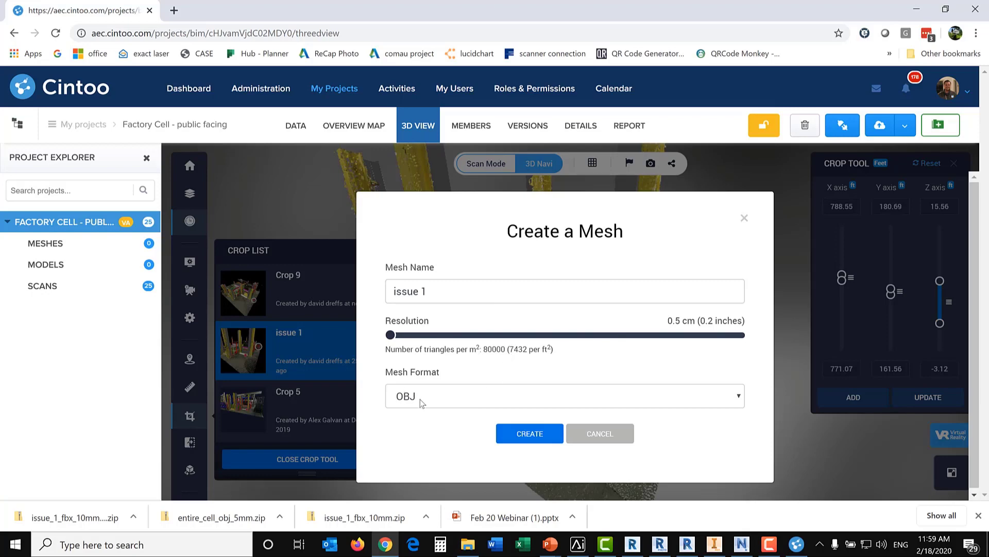
{"action": "left_click", "coordinate": [440, 393]}
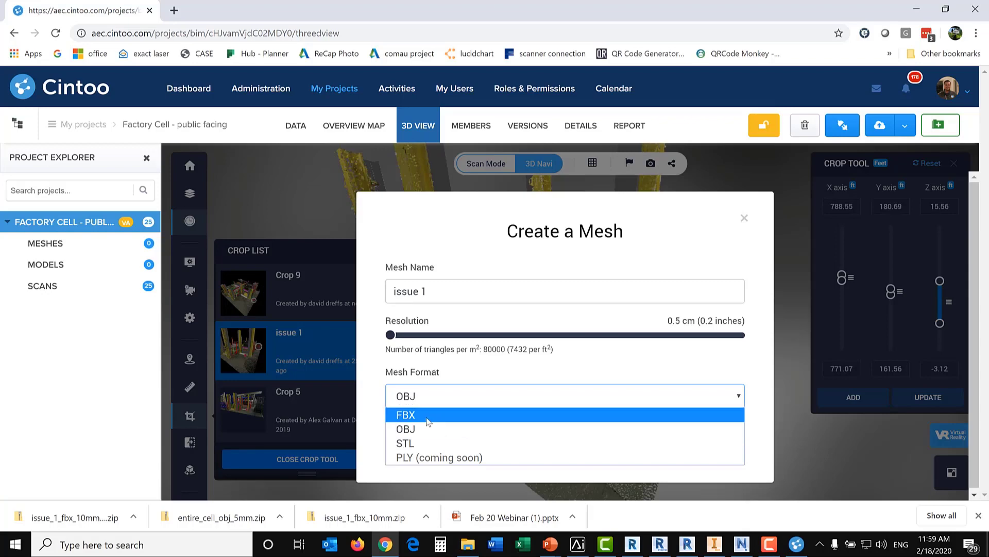
{"action": "left_click", "coordinate": [424, 415]}
Step: Name the mesh issue 1 fbx 5mm and submit it for processing
{"action": "left_click", "coordinate": [443, 290]}
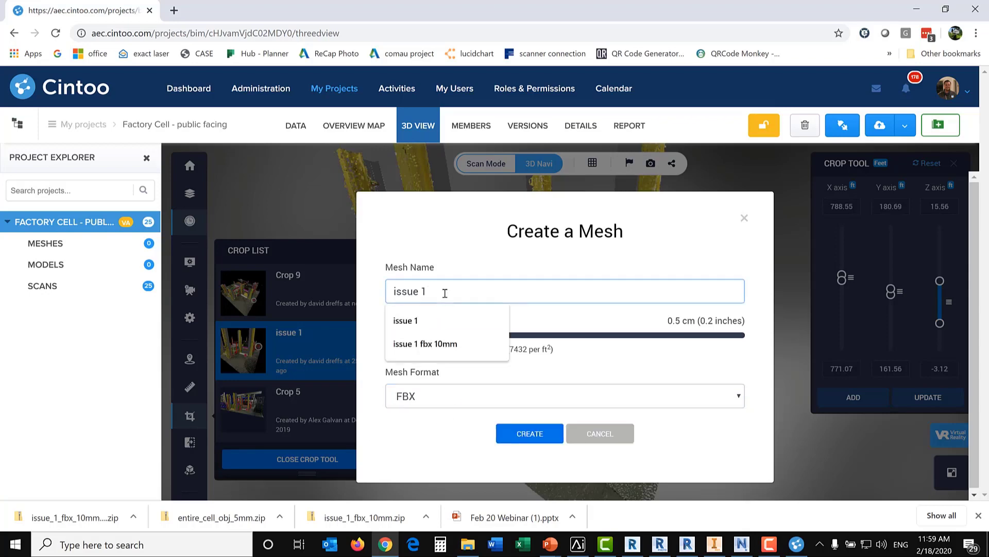
{"action": "type", "text": "fbx"}
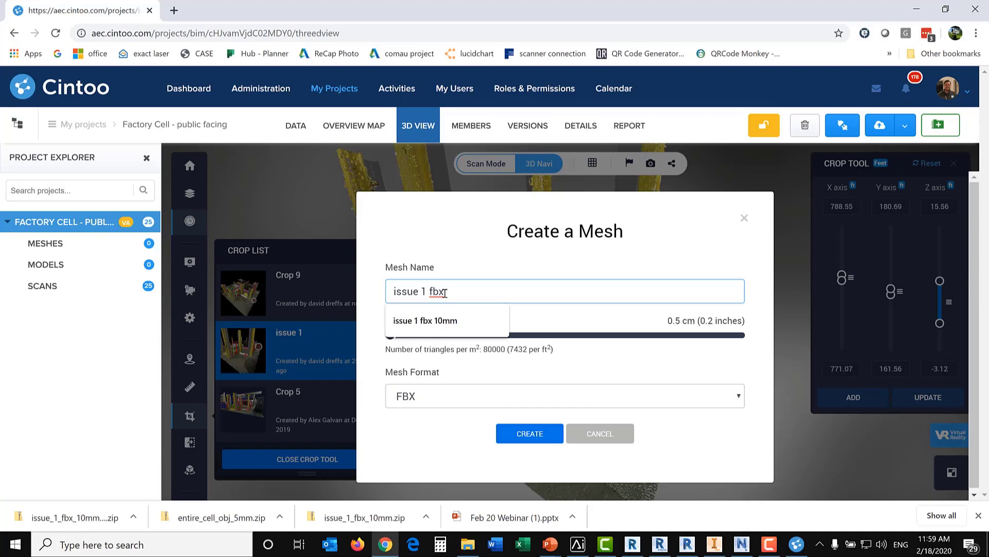
{"action": "type", "text": " 5mm"}
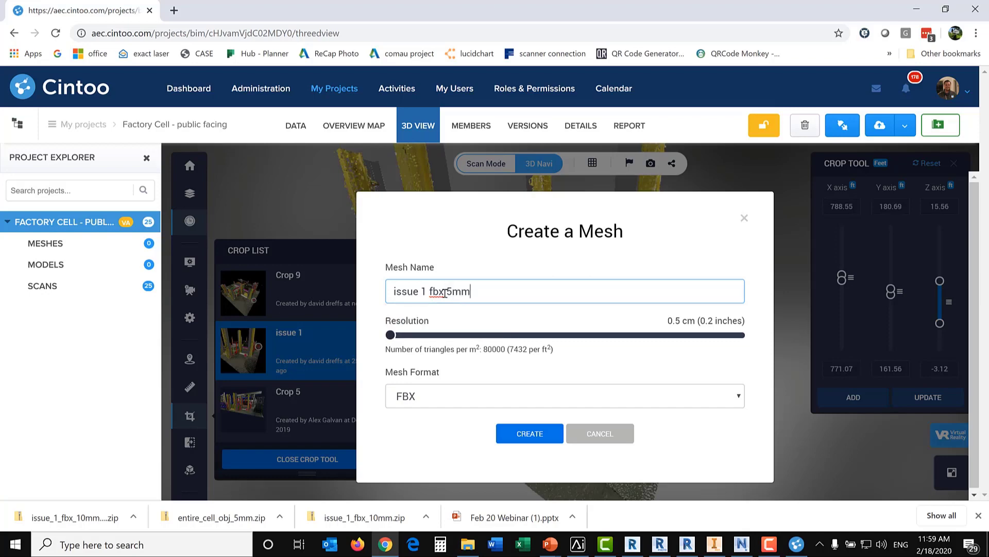
{"action": "left_click", "coordinate": [547, 437]}
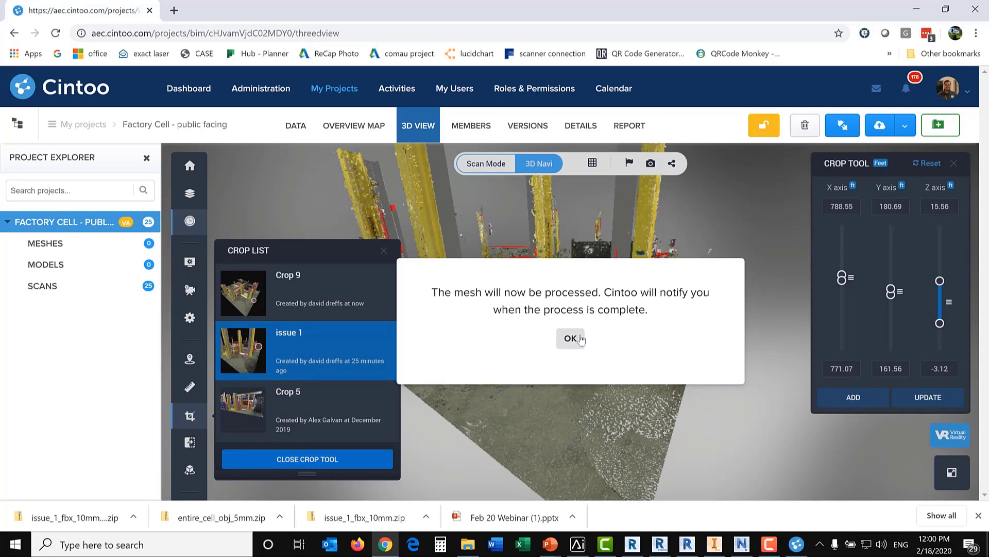
{"action": "left_click", "coordinate": [581, 339]}
Step: Download the entire_cell_fbx_5mm archive from the data files of the project's Meshes folder
{"action": "left_click", "coordinate": [64, 253]}
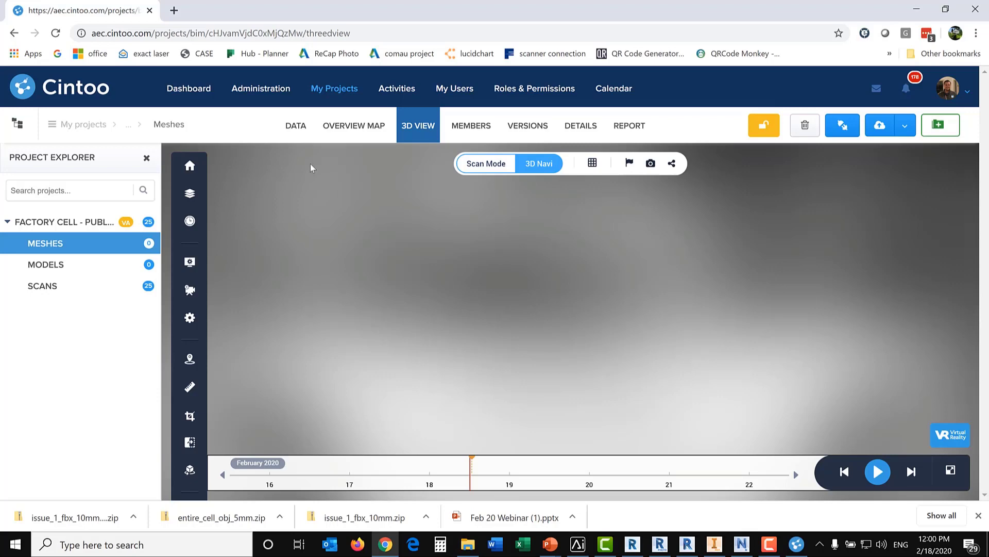
{"action": "left_click", "coordinate": [287, 126]}
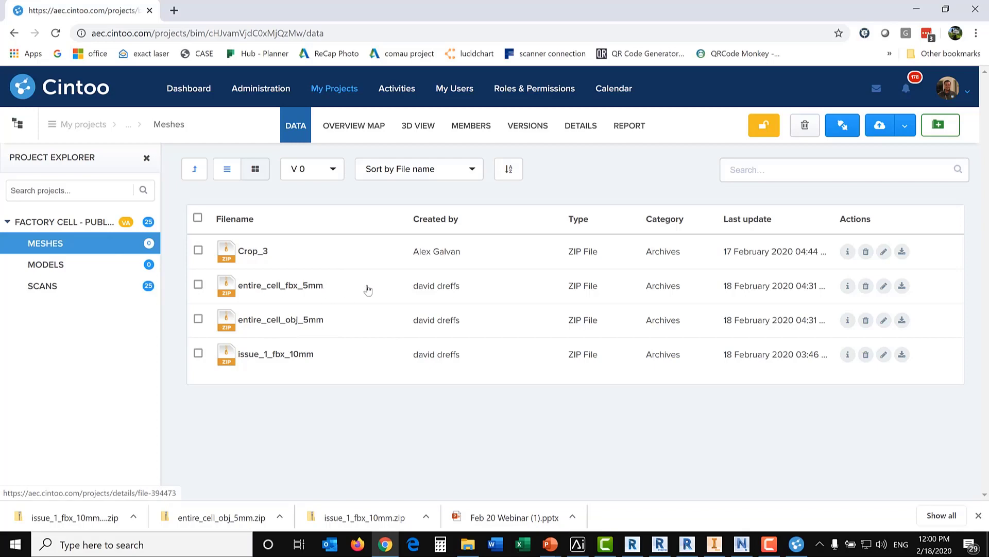
{"action": "left_click", "coordinate": [902, 287]}
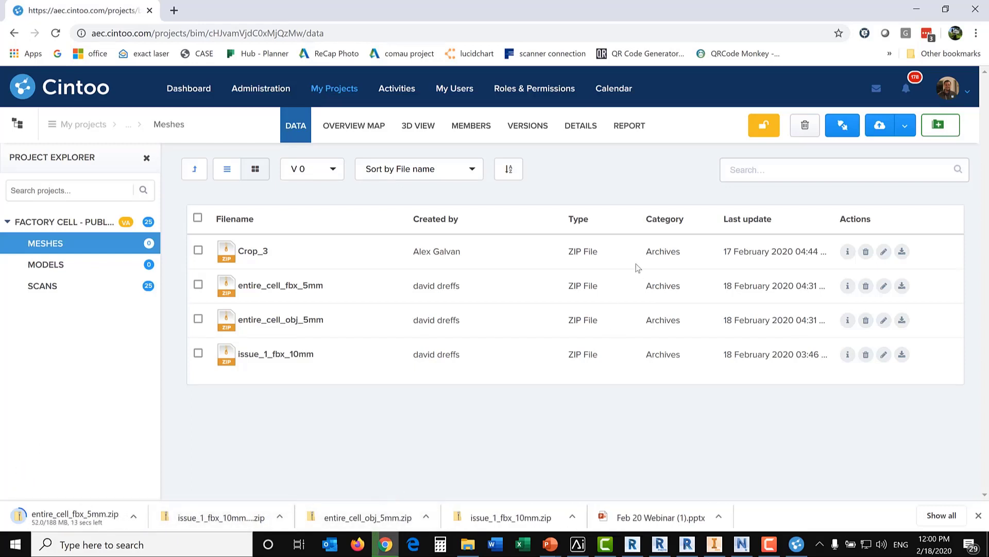
Step: Switch to ReCap Photo and examine the entire_cell_obj_5mm mesh from several angles and distances
{"action": "left_click", "coordinate": [662, 549]}
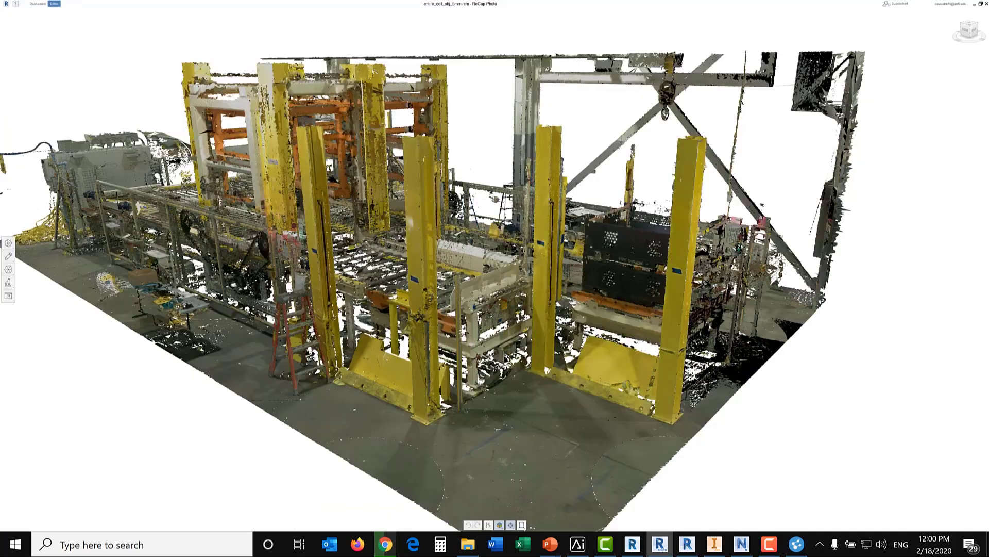
{"action": "mouse_move", "coordinate": [550, 307]}
{"action": "middle_mouse_down"}
{"action": "mouse_move", "coordinate": [513, 332]}
{"action": "mouse_move", "coordinate": [477, 328]}
{"action": "mouse_move", "coordinate": [556, 323]}
{"action": "middle_mouse_up"}
{"action": "right_click_drag", "start_coordinate": [471, 396], "coordinate": [564, 377]}
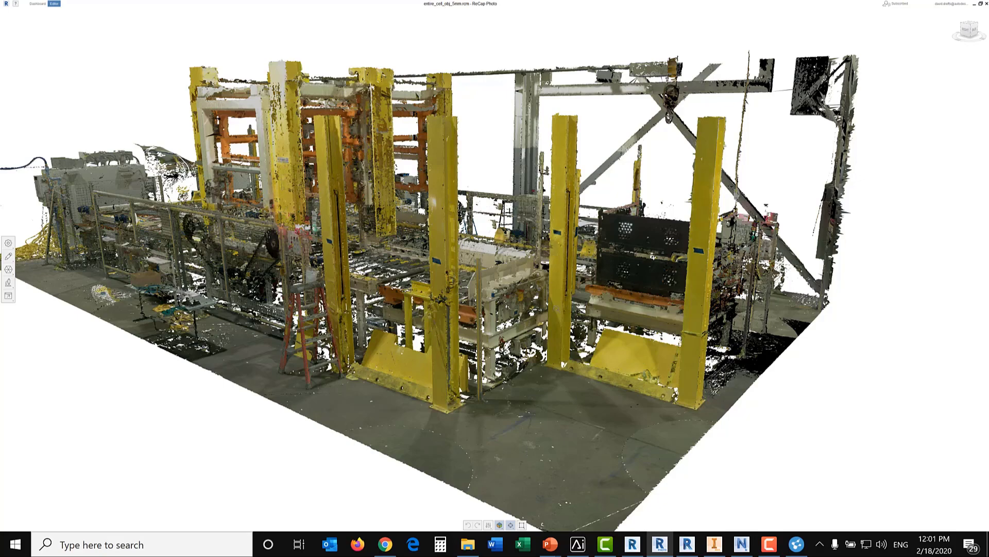
{"action": "scroll", "coordinate": [518, 353], "scroll_direction": "up", "scroll_amount": 3}
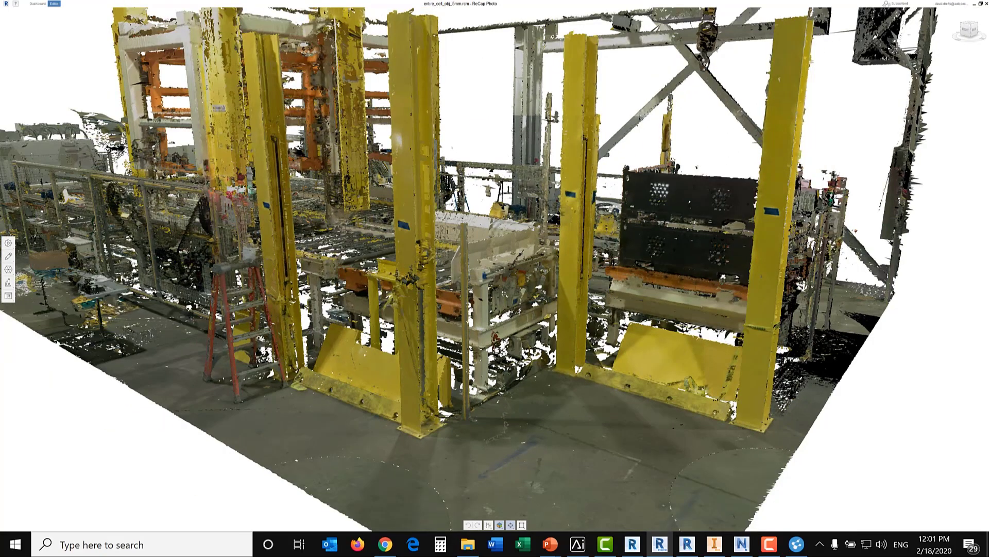
{"action": "scroll", "coordinate": [506, 287], "scroll_direction": "down", "scroll_amount": 3}
{"action": "middle_click_drag", "start_coordinate": [506, 287], "coordinate": [491, 310]}
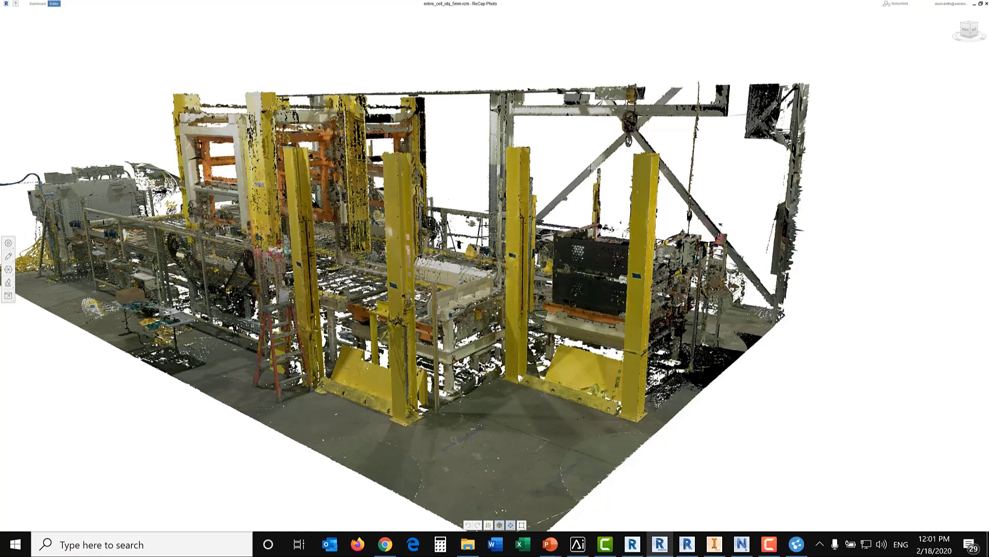
Step: Review the imported cell meshes in Revit, Inventor and Navisworks in turn
{"action": "left_click", "coordinate": [687, 545]}
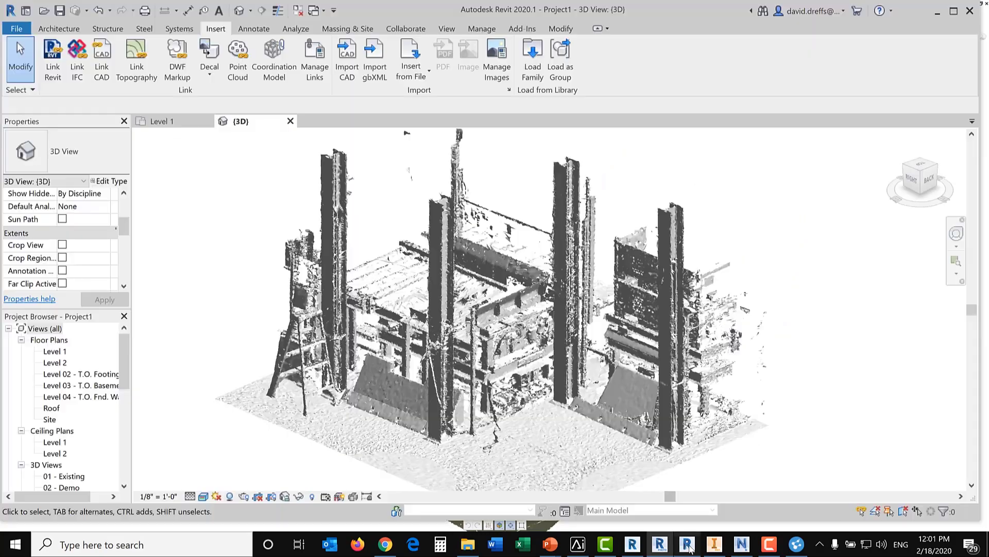
{"action": "middle_click_drag", "start_coordinate": [718, 372], "coordinate": [711, 344]}
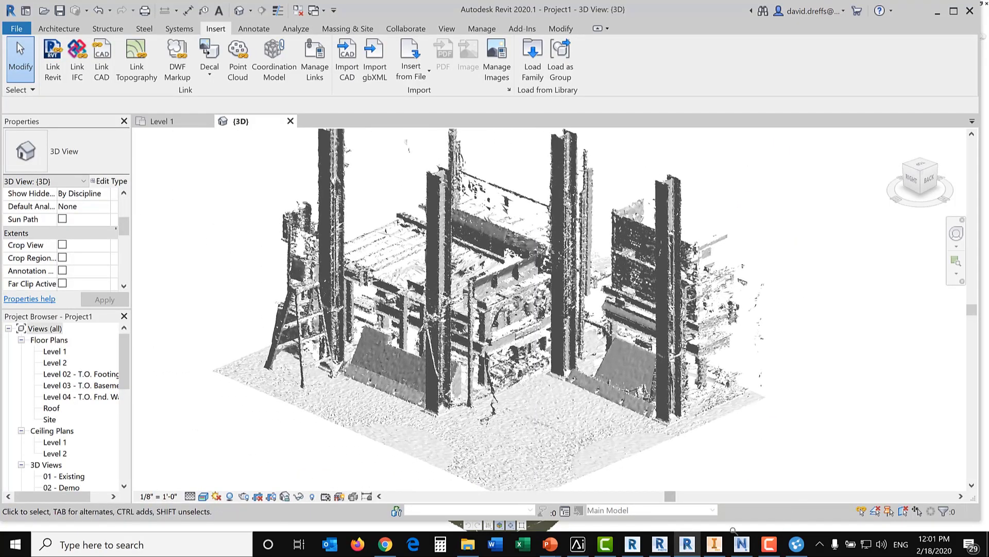
{"action": "left_click", "coordinate": [714, 546]}
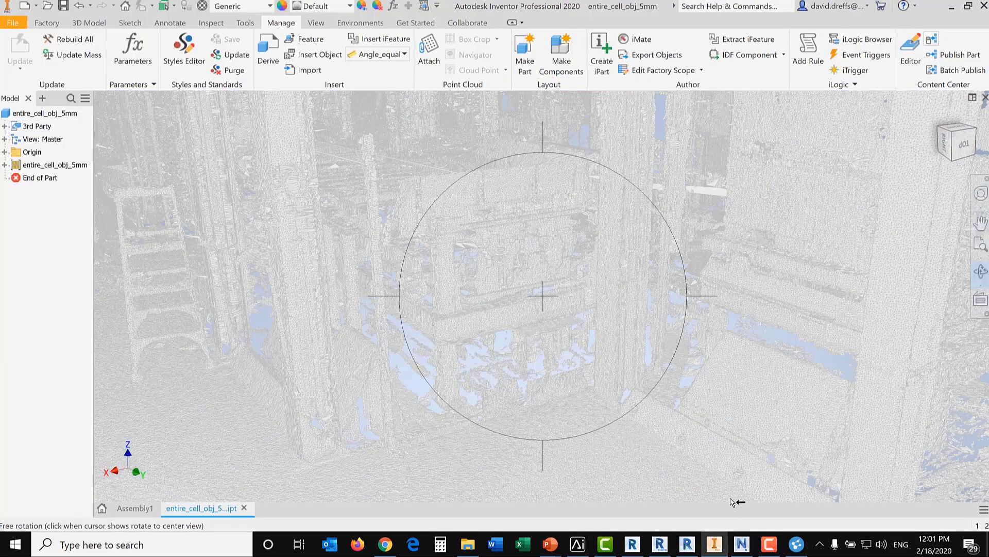
{"action": "left_click", "coordinate": [741, 544]}
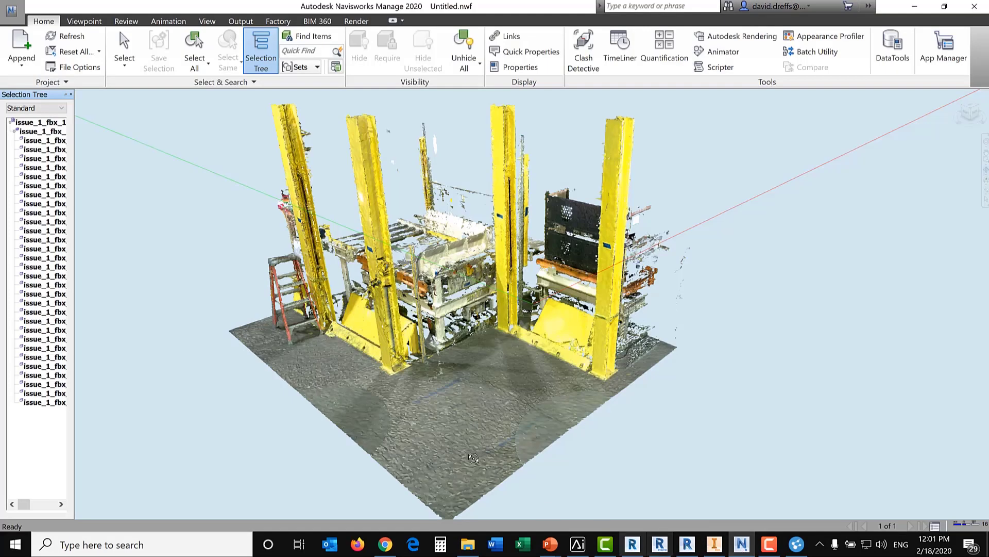
{"action": "middle_click_drag", "start_coordinate": [459, 375], "coordinate": [528, 366]}
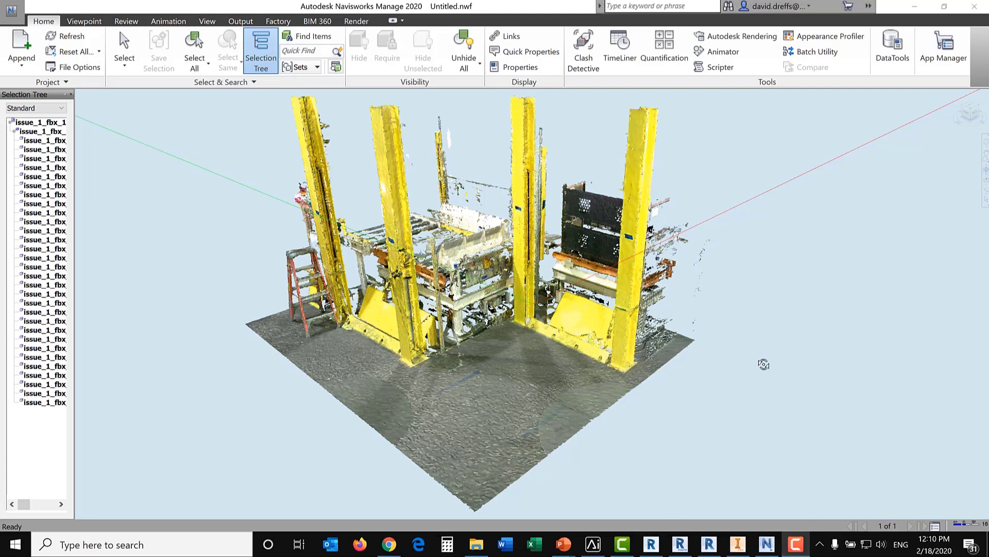
Step: Switch to Cintoo and set up a manual alignment of All scans against All models, with reference visibility at 98%
{"action": "left_click", "coordinate": [390, 544]}
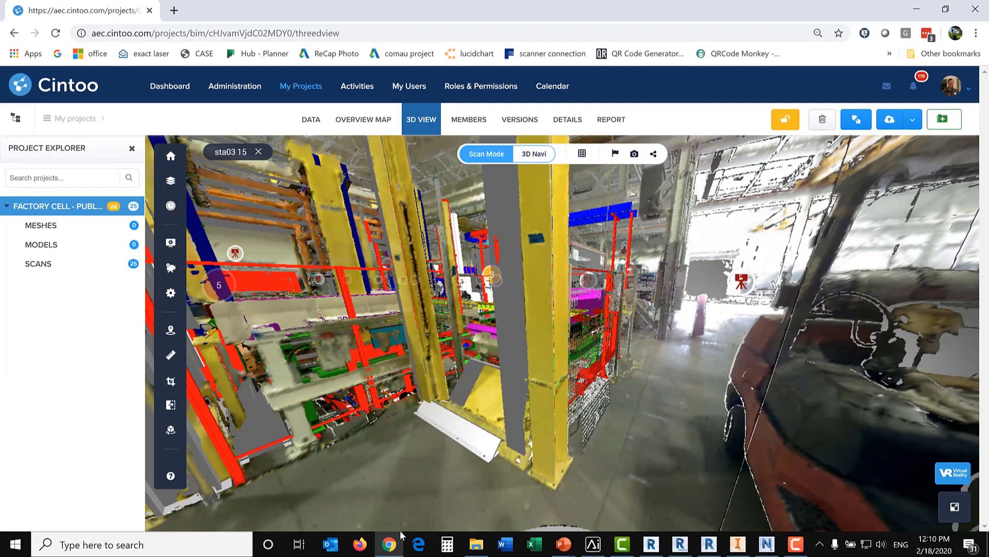
{"action": "left_click", "coordinate": [170, 431]}
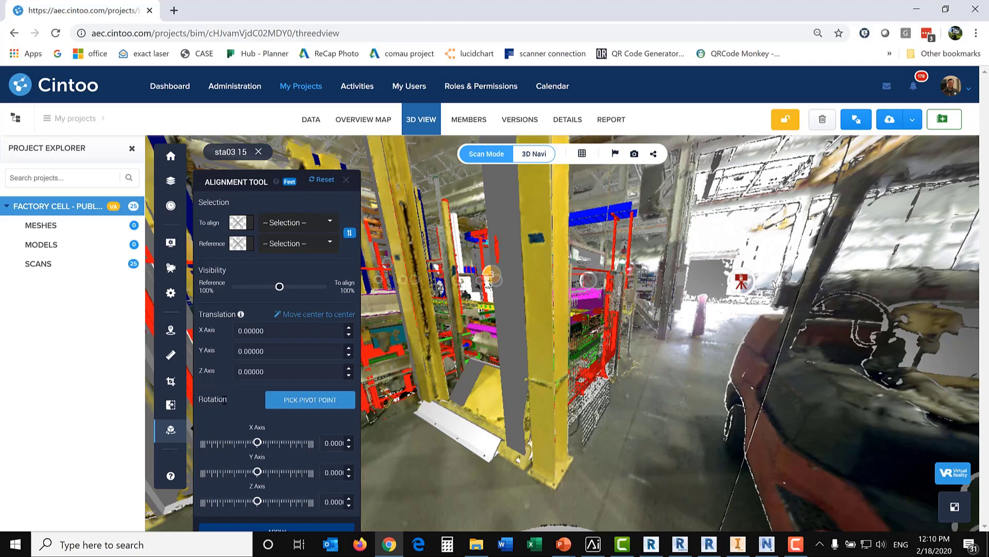
{"action": "left_click", "coordinate": [331, 223]}
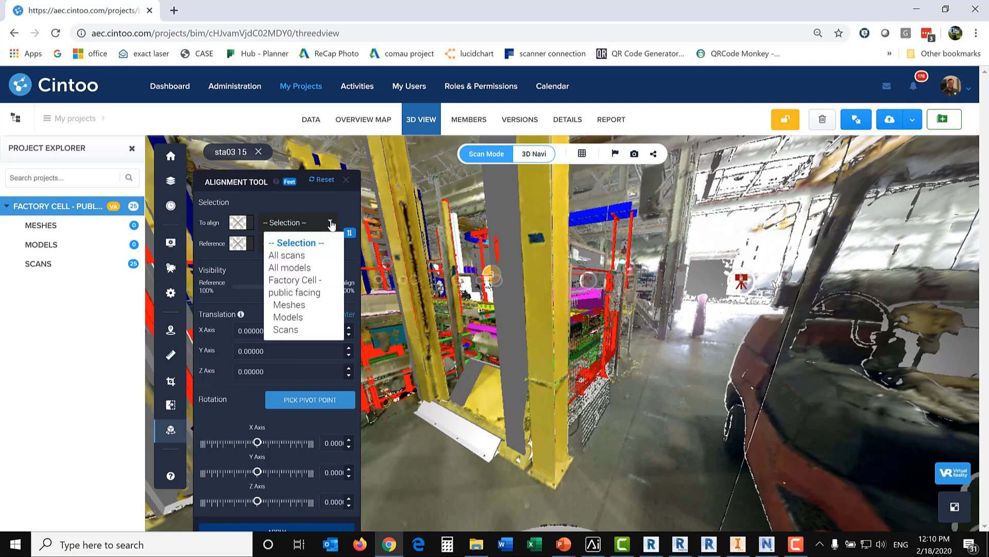
{"action": "left_click", "coordinate": [295, 256]}
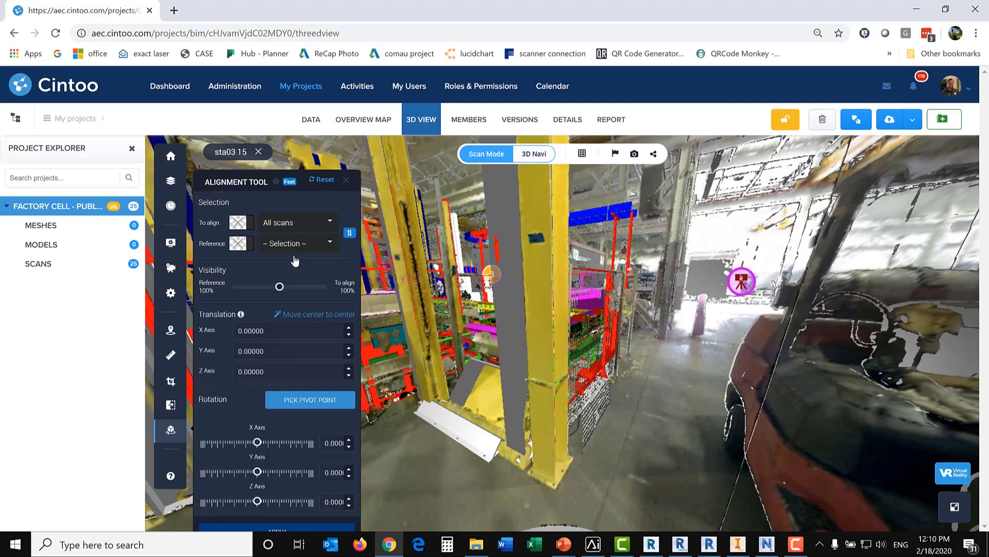
{"action": "left_click", "coordinate": [330, 244]}
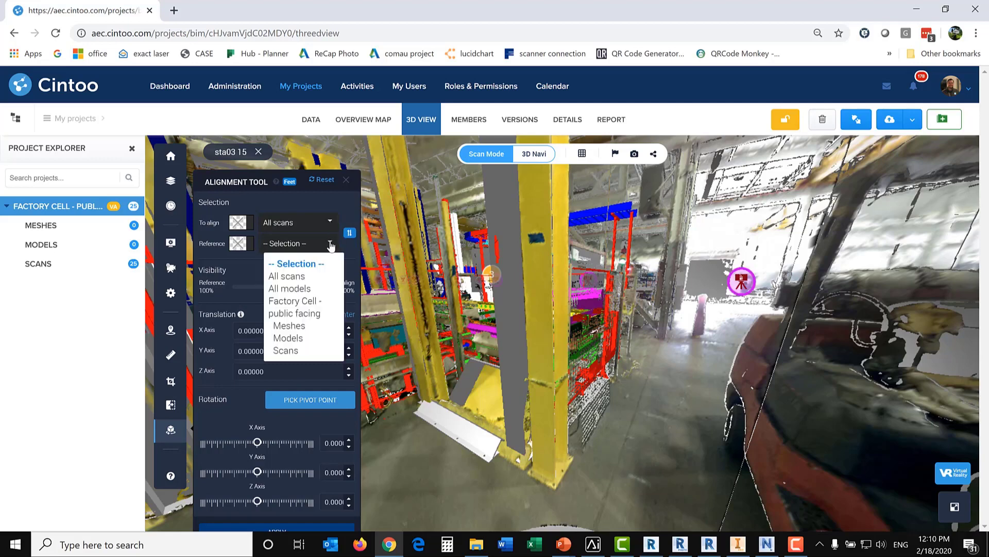
{"action": "left_click", "coordinate": [297, 289]}
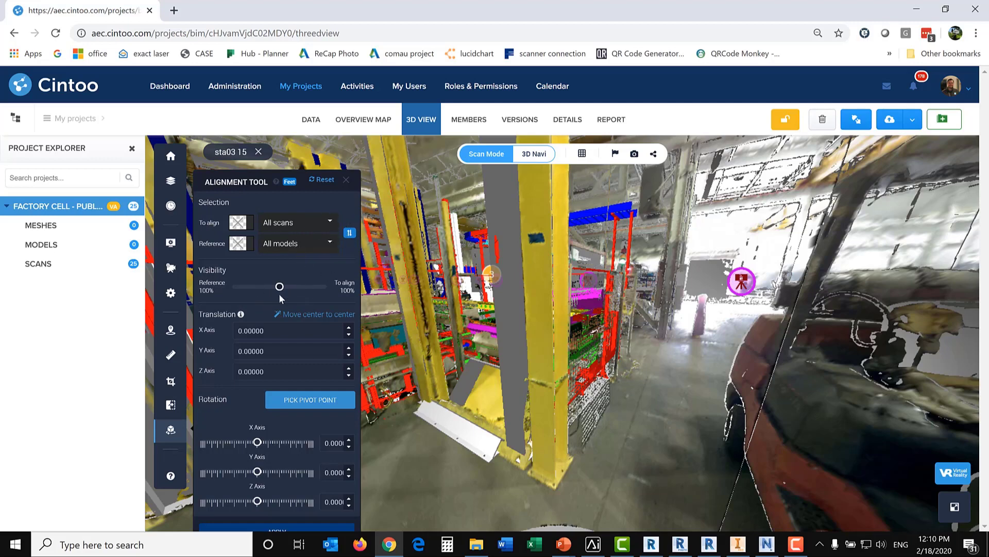
{"action": "mouse_move", "coordinate": [281, 291]}
{"action": "left_mouse_down"}
{"action": "mouse_move", "coordinate": [231, 292]}
{"action": "mouse_move", "coordinate": [335, 291]}
{"action": "mouse_move", "coordinate": [226, 289]}
{"action": "mouse_move", "coordinate": [282, 295]}
{"action": "left_mouse_up"}
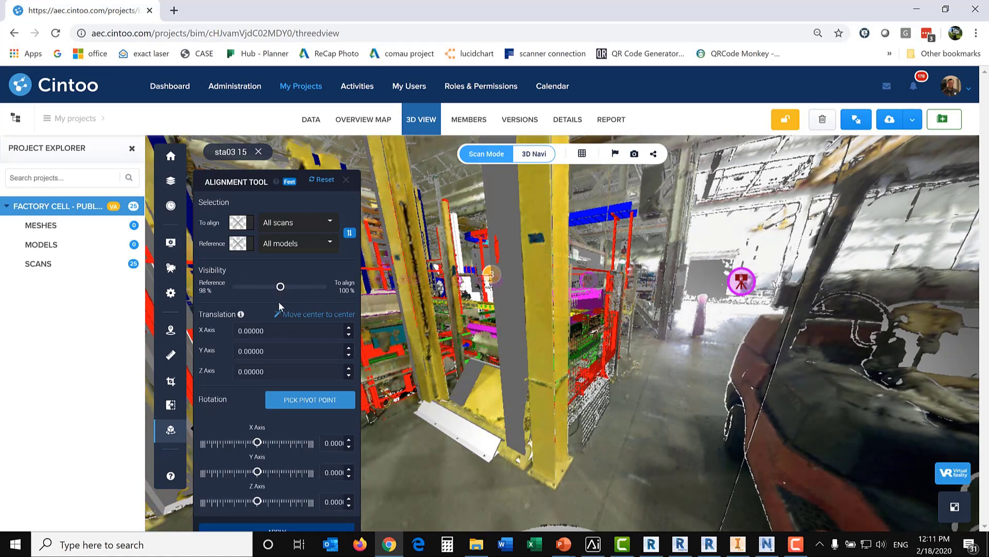
Step: Pick the rotation pivot point at the front corner of the yellow column's base plate
{"action": "left_click_drag", "start_coordinate": [546, 453], "coordinate": [625, 395]}
{"action": "scroll", "coordinate": [539, 415], "scroll_direction": "up", "scroll_amount": 5}
{"action": "left_click", "coordinate": [332, 405]}
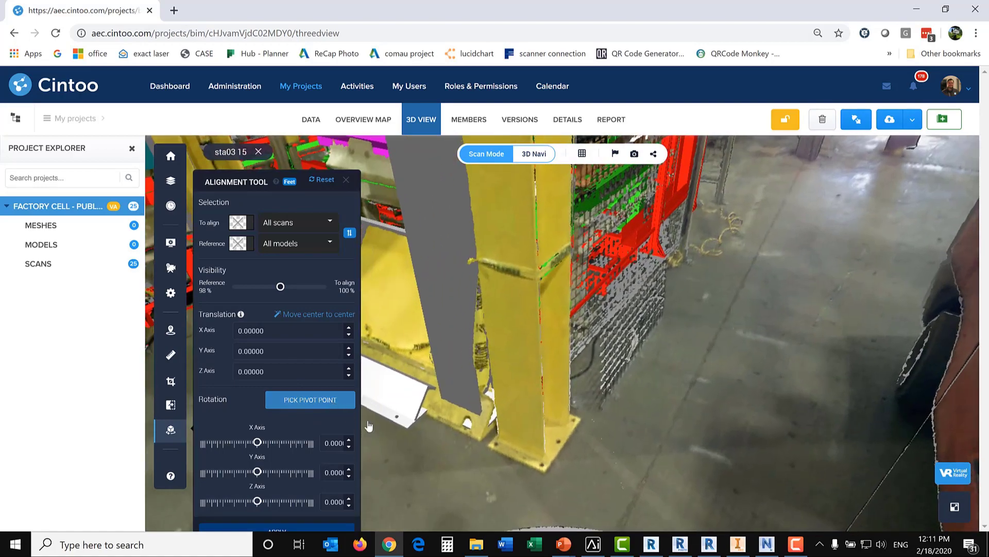
{"action": "left_click", "coordinate": [544, 471]}
{"action": "scroll", "coordinate": [448, 483], "scroll_direction": "down", "scroll_amount": 5}
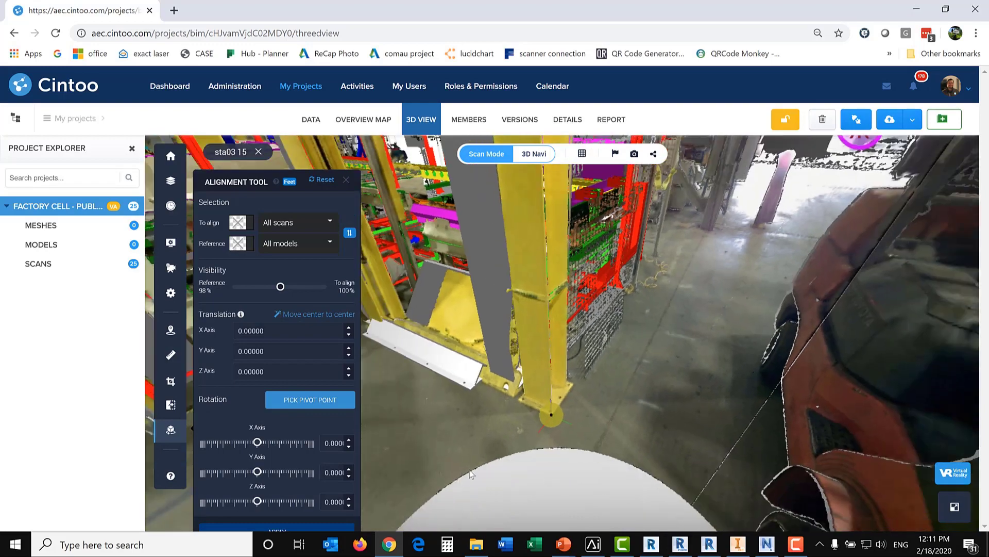
Step: Try nudging the alignment's X-axis translation up and down, returning it to 0
{"action": "left_click_drag", "start_coordinate": [516, 424], "coordinate": [517, 474]}
{"action": "scroll", "coordinate": [517, 474], "scroll_direction": "up", "scroll_amount": 1}
{"action": "scroll", "coordinate": [518, 474], "scroll_direction": "up", "scroll_amount": 2}
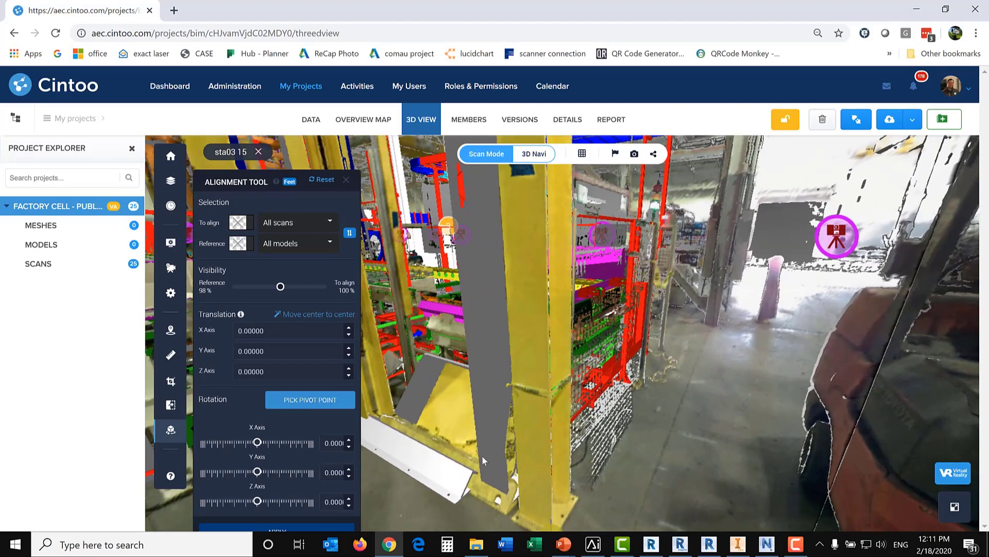
{"action": "left_click", "coordinate": [290, 331]}
{"action": "left_click", "coordinate": [349, 329]}
{"action": "left_click", "coordinate": [350, 337]}
{"action": "scroll", "coordinate": [283, 332], "scroll_direction": "down", "scroll_amount": 3}
{"action": "scroll", "coordinate": [283, 332], "scroll_direction": "up", "scroll_amount": 3}
{"action": "scroll", "coordinate": [283, 332], "scroll_direction": "down", "scroll_amount": 2}
{"action": "scroll", "coordinate": [283, 331], "scroll_direction": "up", "scroll_amount": 2}
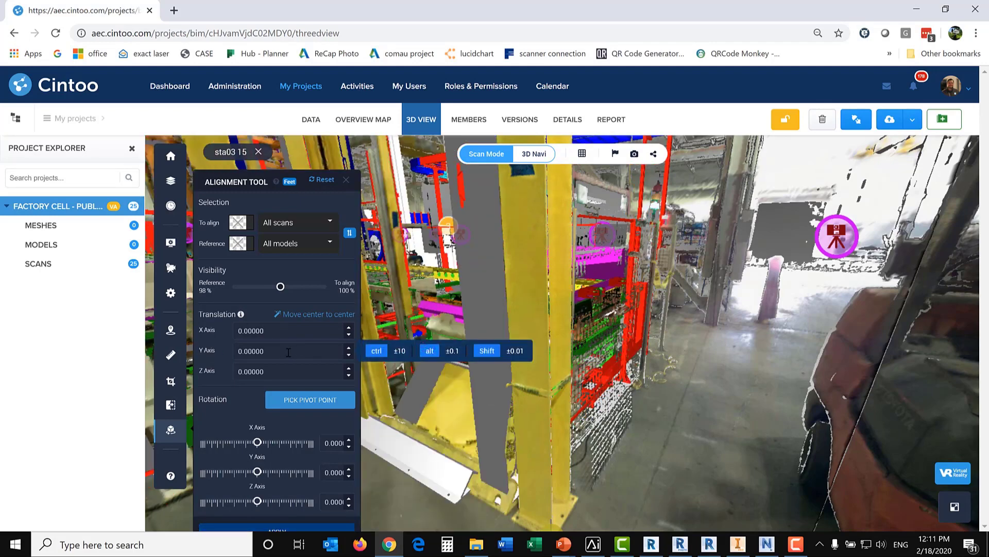
Step: Set the alignment's Y-axis translation to -1 ft
{"action": "scroll", "coordinate": [289, 352], "scroll_direction": "down", "scroll_amount": 1}
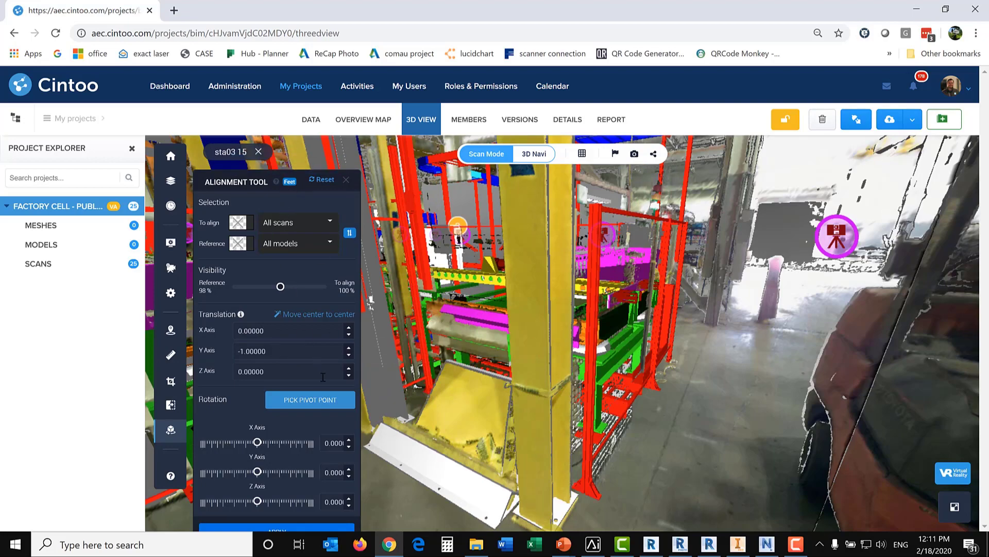
{"action": "scroll", "coordinate": [524, 473], "scroll_direction": "up", "scroll_amount": 3}
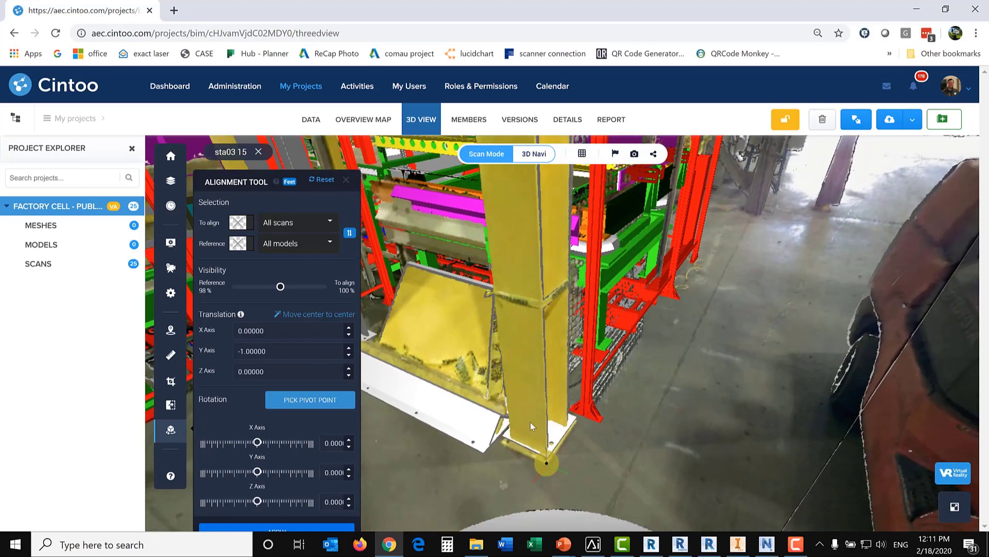
{"action": "scroll", "coordinate": [286, 350], "scroll_direction": "down", "scroll_amount": 1}
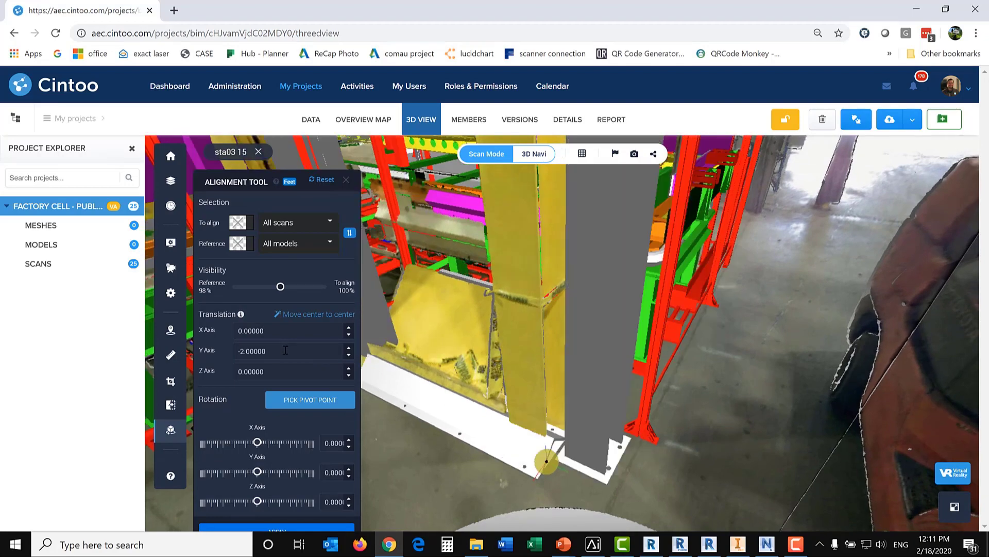
{"action": "scroll", "coordinate": [285, 350], "scroll_direction": "up", "scroll_amount": 1}
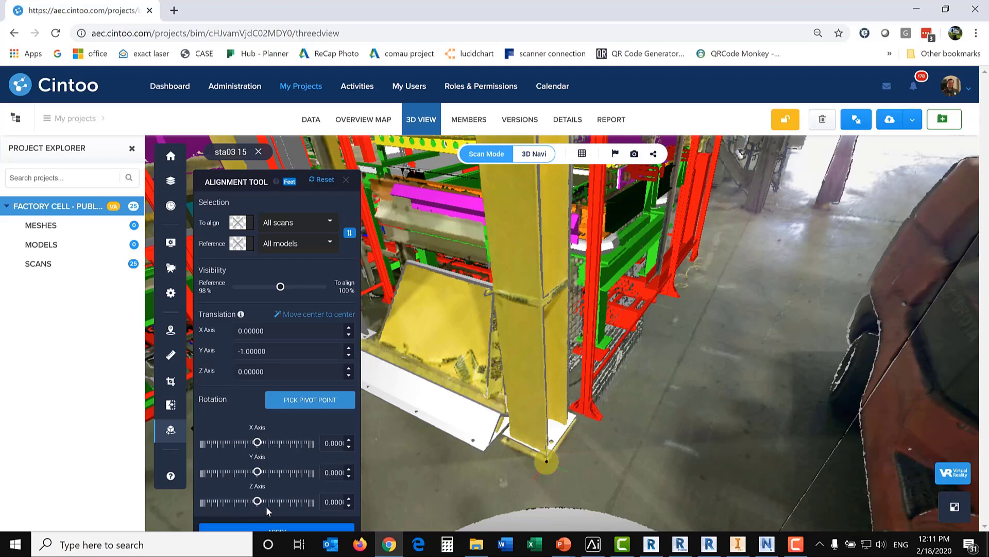
Step: Try a slight rotation about the Y axis and set that rotation back to 0
{"action": "mouse_move", "coordinate": [259, 474]}
{"action": "left_mouse_down"}
{"action": "mouse_move", "coordinate": [270, 473]}
{"action": "mouse_move", "coordinate": [262, 475]}
{"action": "left_mouse_up"}
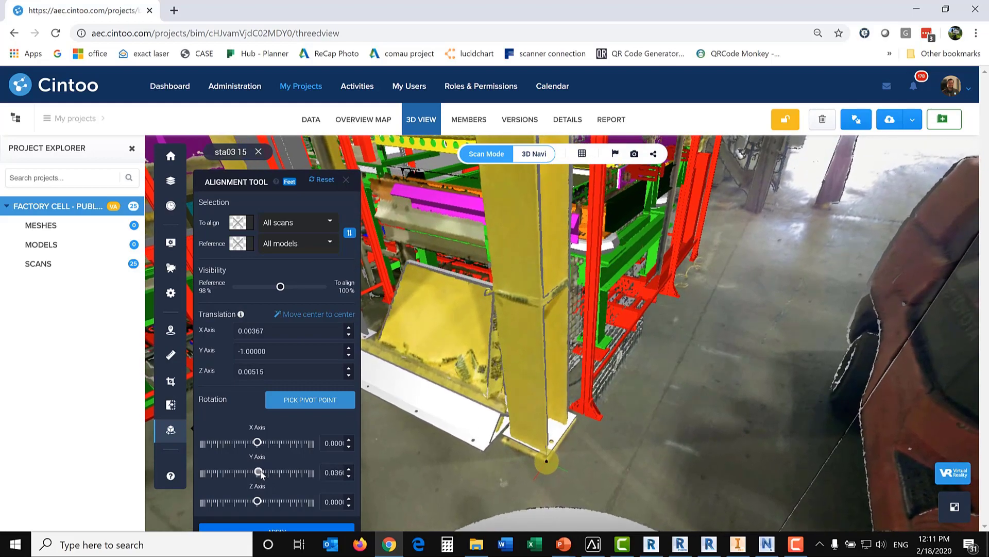
{"action": "left_click", "coordinate": [334, 472]}
{"action": "key", "text": "ctrl+a"}
{"action": "type", "text": "0"}
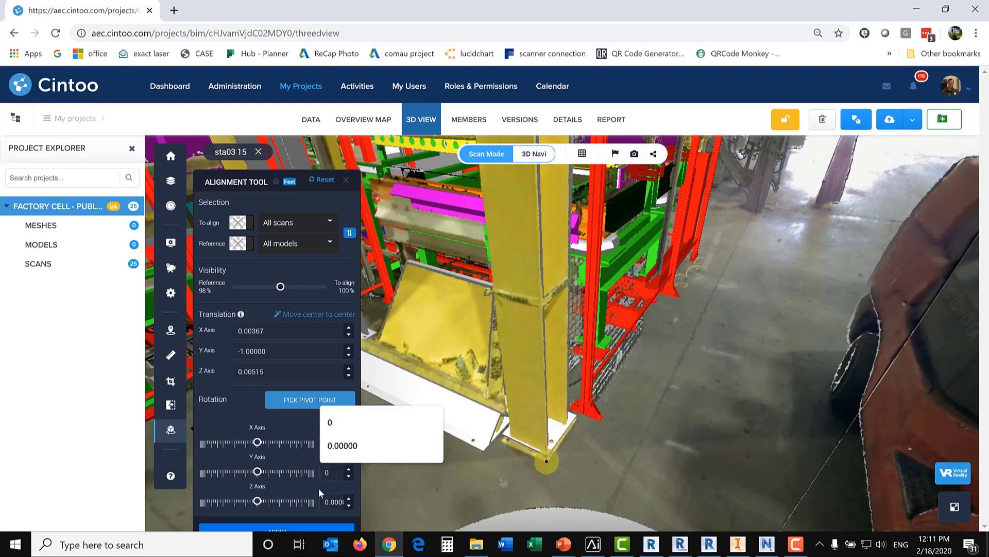
{"action": "key", "text": "Tab"}
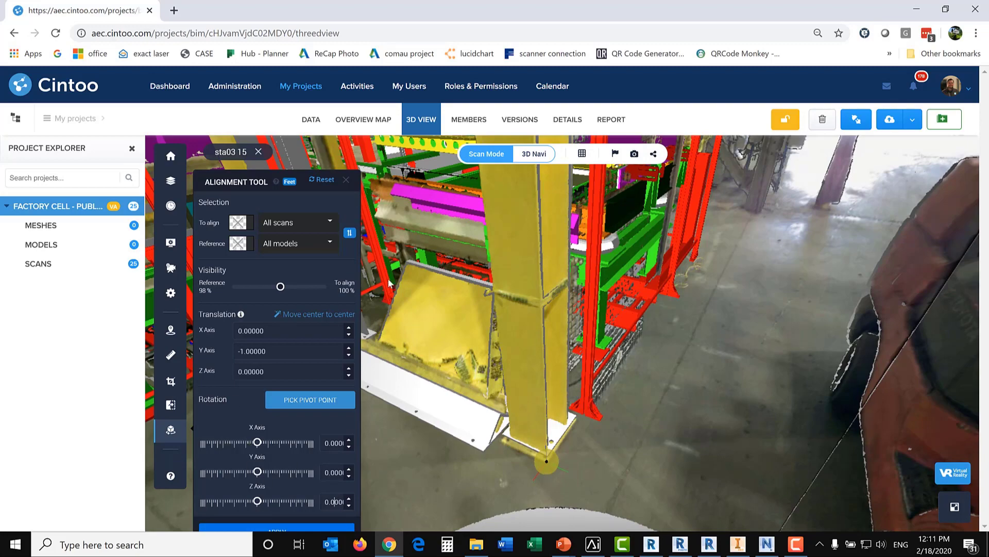
Step: Check the shifted alignment around the column, apply it and close the alignment tool
{"action": "left_click_drag", "start_coordinate": [590, 481], "coordinate": [681, 515]}
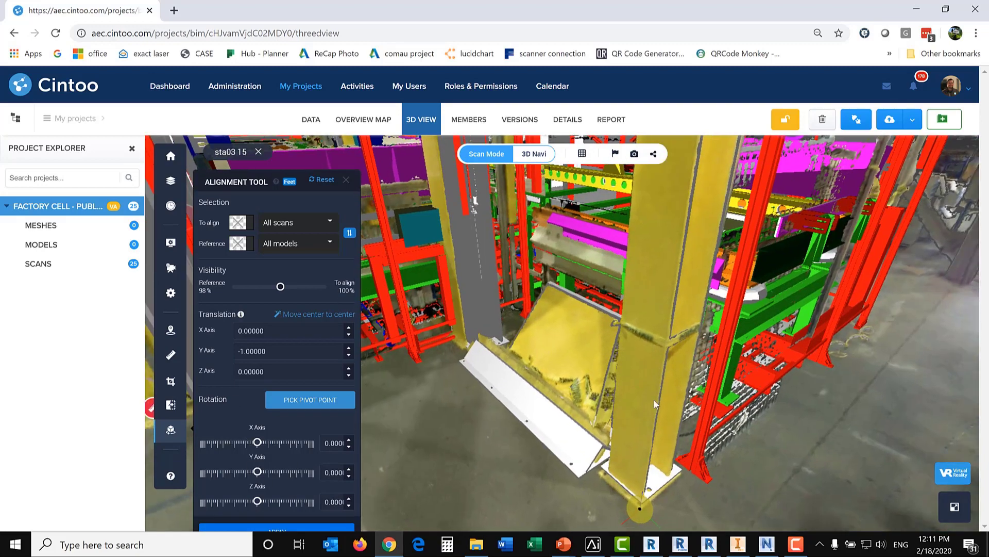
{"action": "left_click_drag", "start_coordinate": [697, 411], "coordinate": [659, 421]}
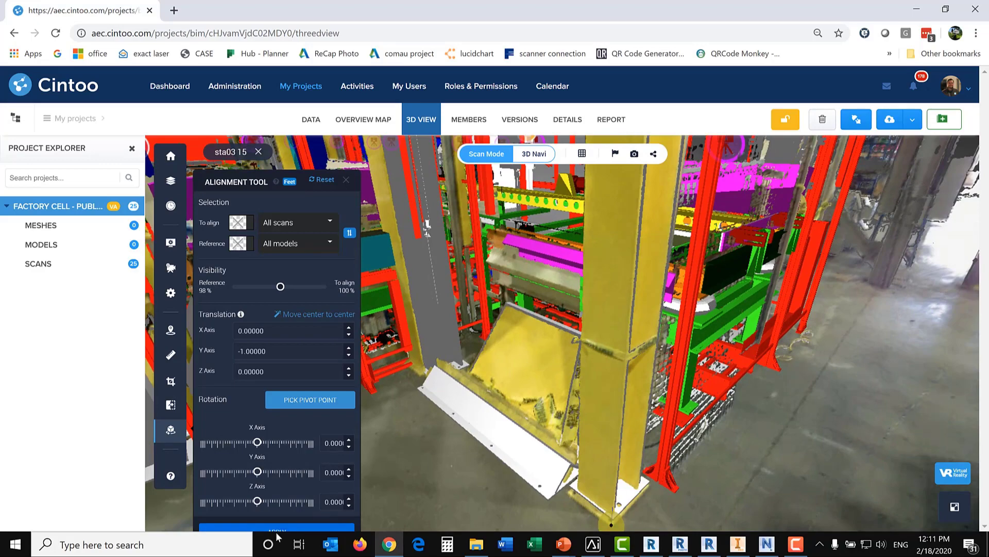
{"action": "left_click", "coordinate": [323, 530]}
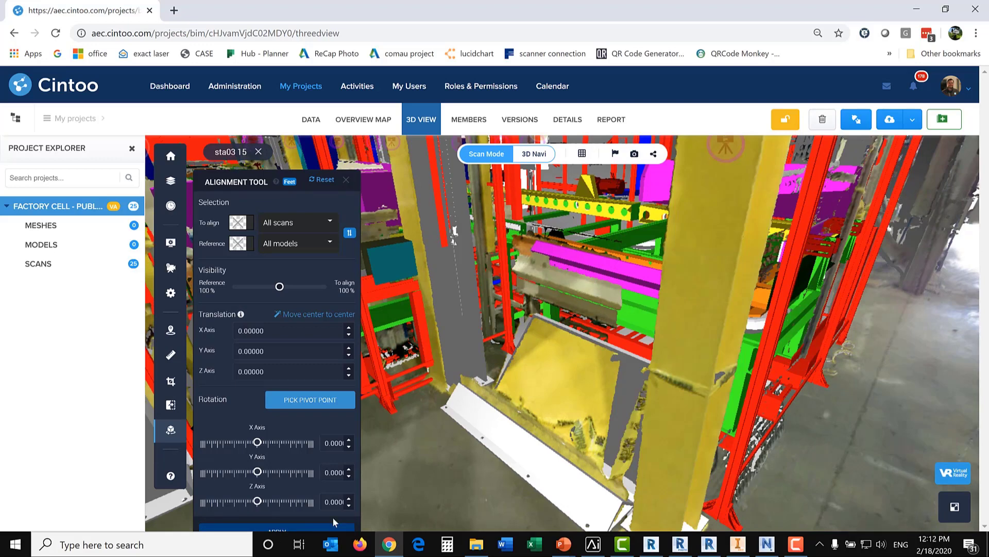
{"action": "left_click", "coordinate": [346, 179]}
Step: Compare All scans against All models as the reference and turn on the Visual Diff Tool
{"action": "left_click_drag", "start_coordinate": [629, 355], "coordinate": [474, 286]}
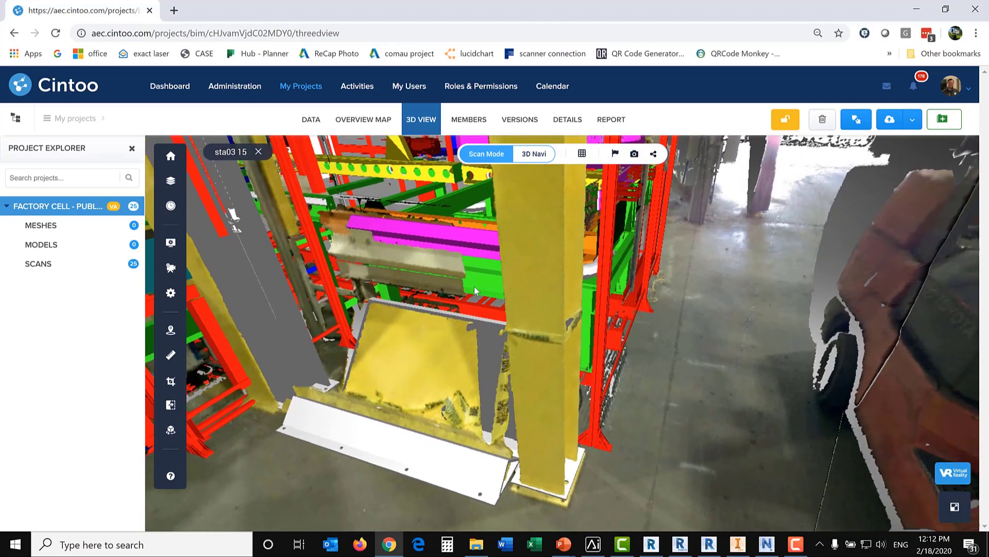
{"action": "left_click", "coordinate": [170, 407]}
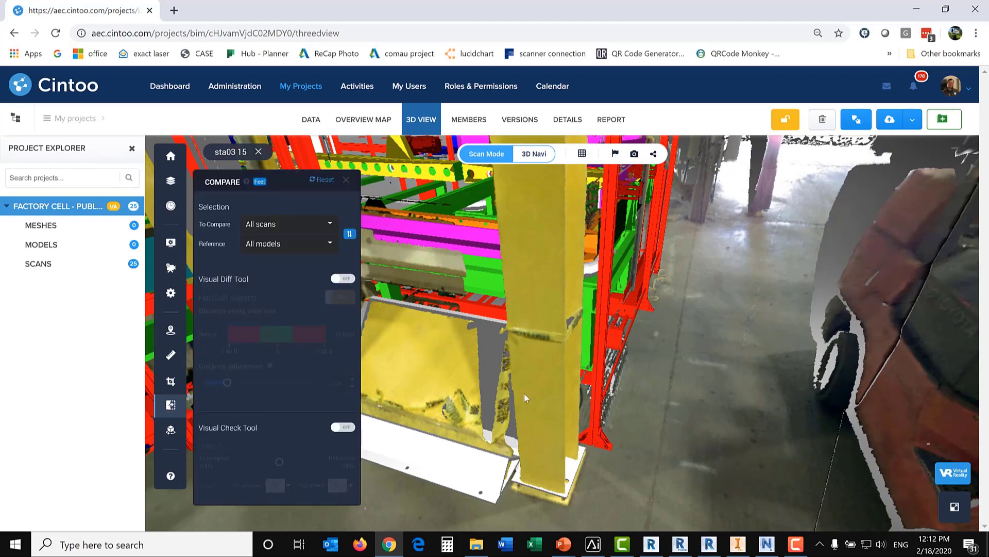
{"action": "left_click", "coordinate": [286, 228]}
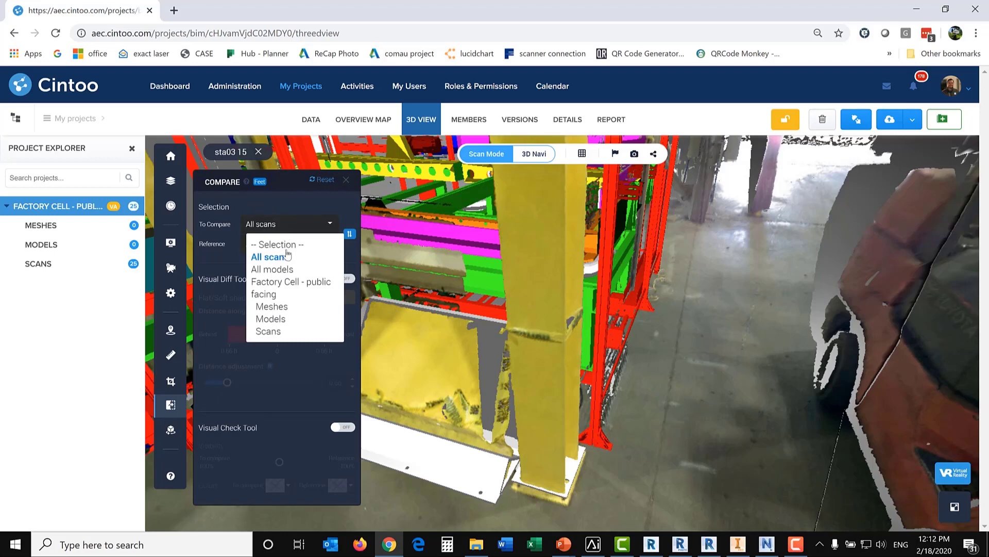
{"action": "left_click", "coordinate": [277, 264]}
{"action": "left_click", "coordinate": [277, 248]}
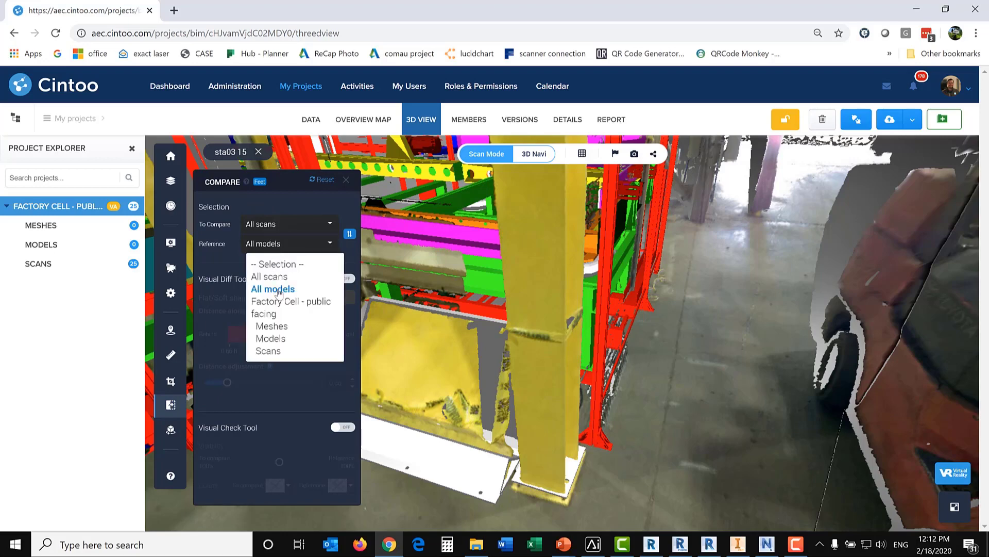
{"action": "left_click", "coordinate": [278, 292]}
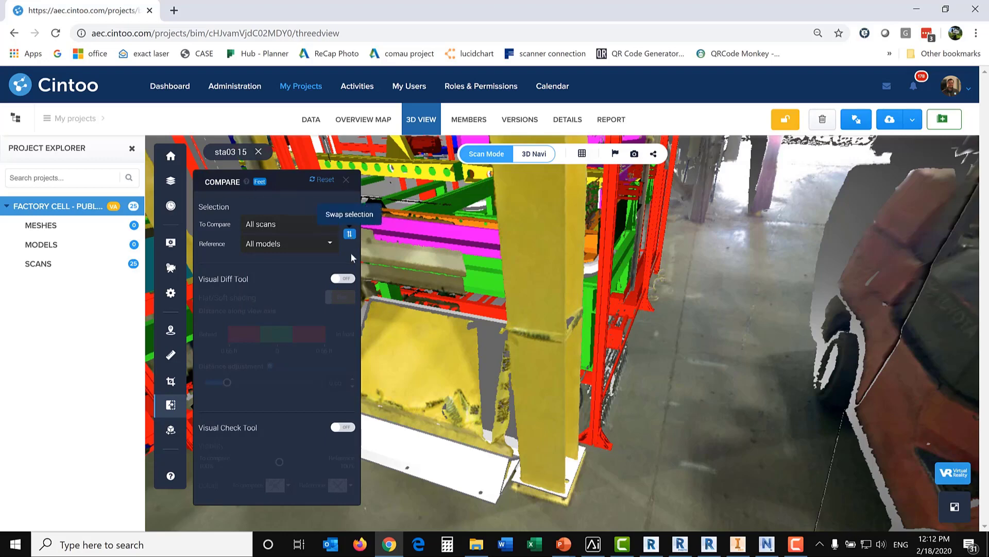
{"action": "left_click", "coordinate": [338, 281]}
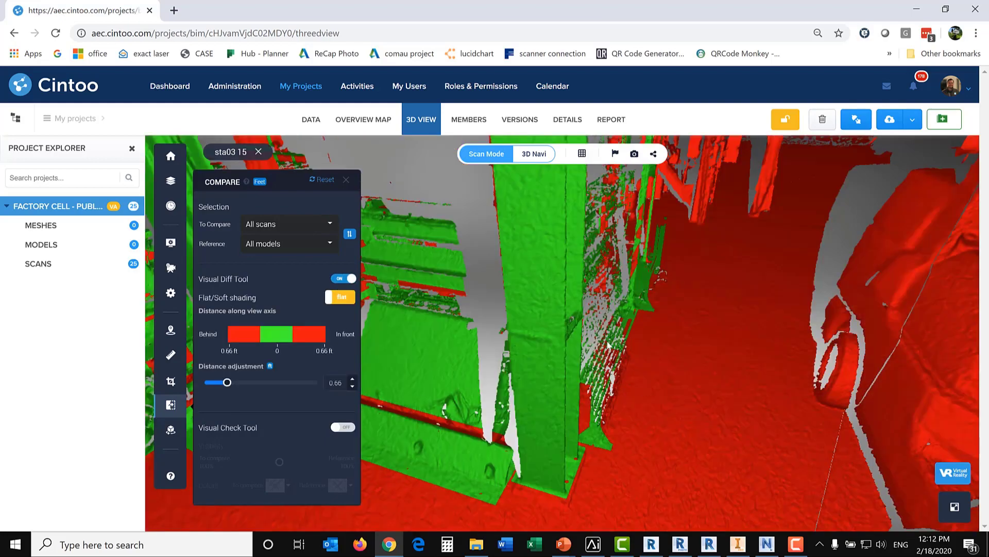
Step: Change the difference map to soft shading and set its distance adjustment to about 0.49 ft
{"action": "left_click_drag", "start_coordinate": [608, 345], "coordinate": [702, 399]}
{"action": "mouse_move", "coordinate": [552, 438]}
{"action": "left_mouse_down"}
{"action": "mouse_move", "coordinate": [546, 420]}
{"action": "mouse_move", "coordinate": [561, 426]}
{"action": "mouse_move", "coordinate": [549, 424]}
{"action": "left_mouse_up"}
{"action": "left_click", "coordinate": [341, 297]}
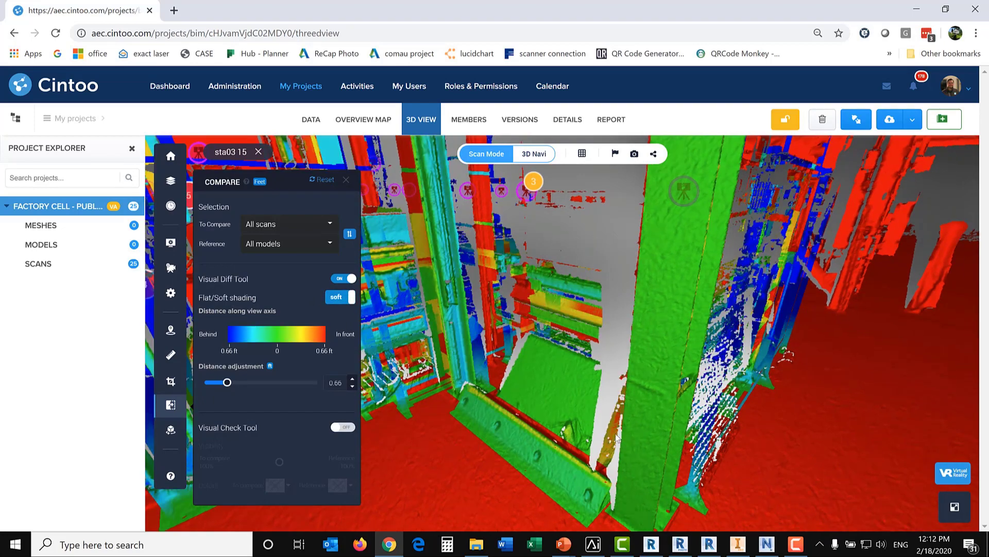
{"action": "left_click_drag", "start_coordinate": [617, 436], "coordinate": [597, 418]}
{"action": "mouse_move", "coordinate": [226, 384]}
{"action": "left_mouse_down"}
{"action": "mouse_move", "coordinate": [205, 386]}
{"action": "mouse_move", "coordinate": [266, 387]}
{"action": "mouse_move", "coordinate": [206, 386]}
{"action": "mouse_move", "coordinate": [221, 388]}
{"action": "left_mouse_up"}
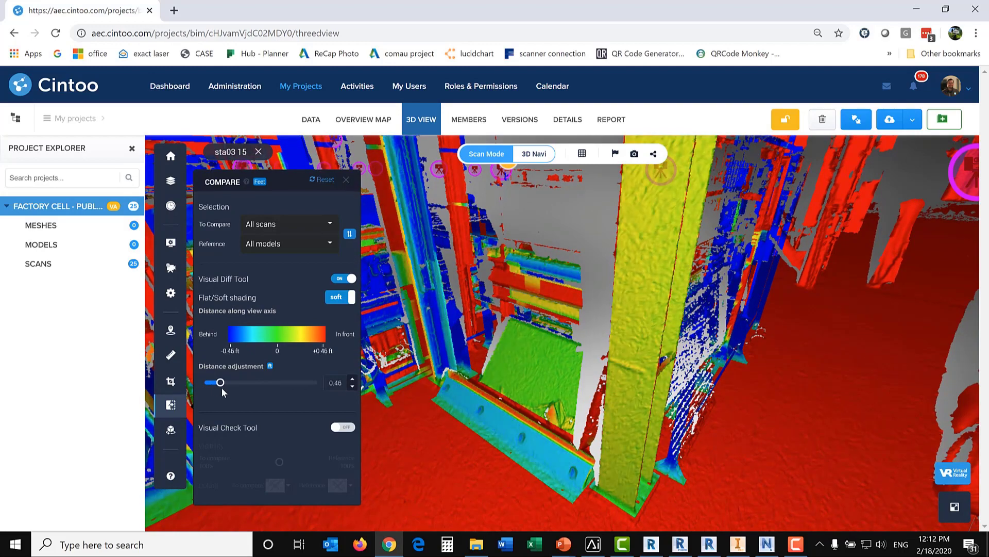
Step: Swap the compared and reference selections to inspect the base rail on the models, and swap them back
{"action": "scroll", "coordinate": [630, 452], "scroll_direction": "up", "scroll_amount": 5}
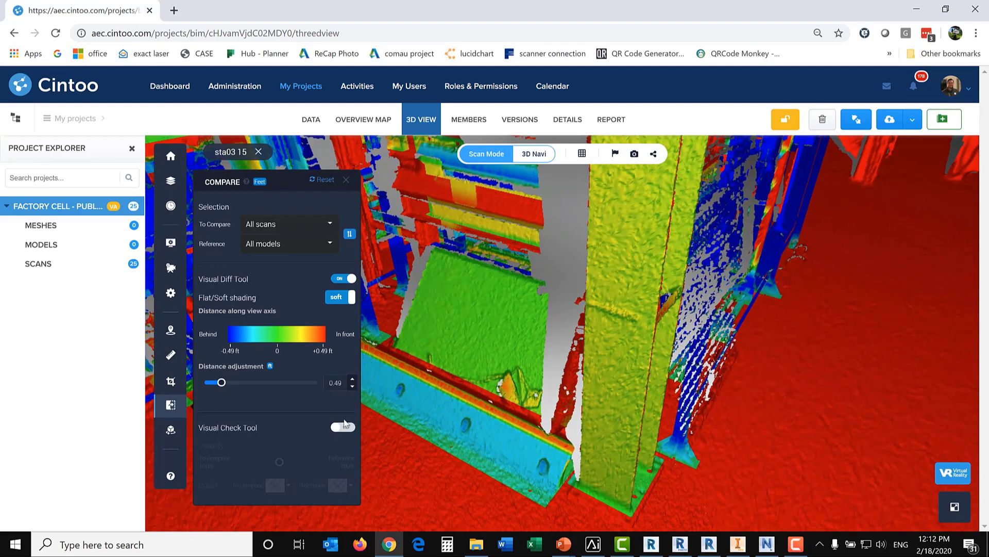
{"action": "scroll", "coordinate": [437, 381], "scroll_direction": "up", "scroll_amount": 5}
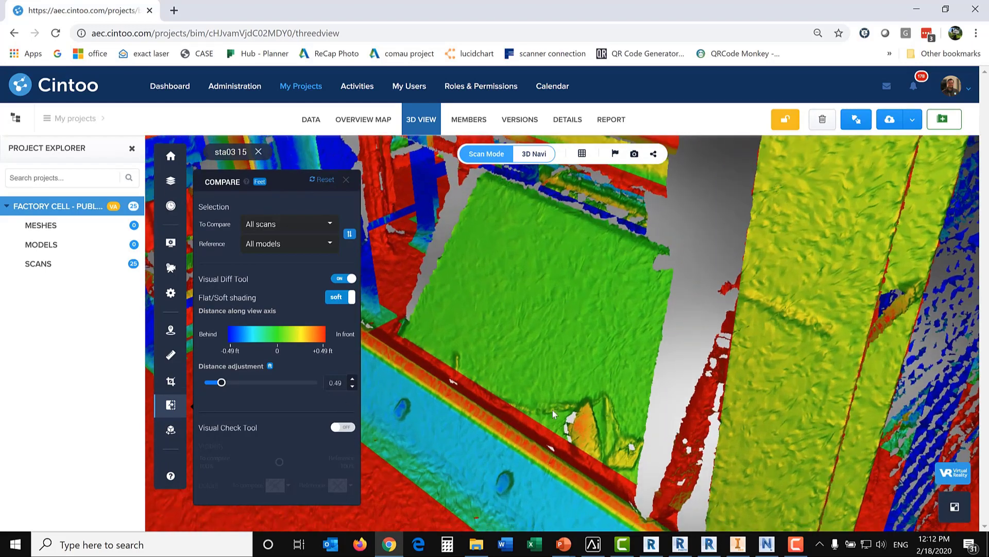
{"action": "left_click_drag", "start_coordinate": [552, 410], "coordinate": [589, 316]}
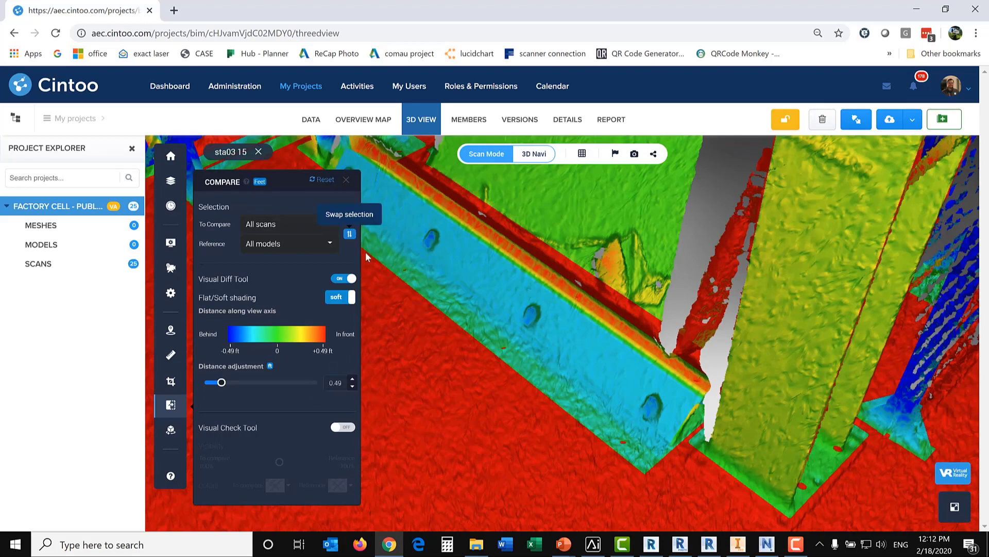
{"action": "left_click", "coordinate": [348, 234]}
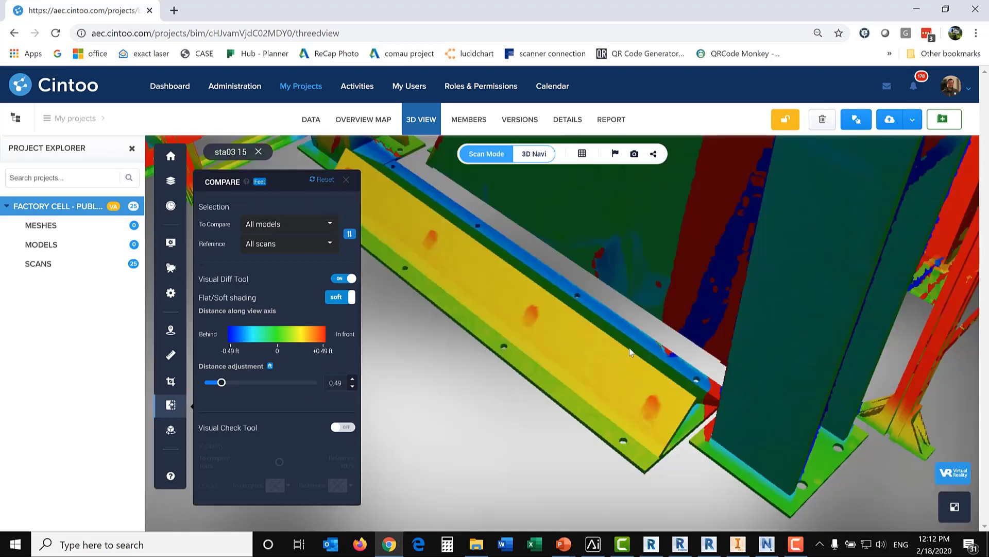
{"action": "left_click_drag", "start_coordinate": [629, 352], "coordinate": [628, 366]}
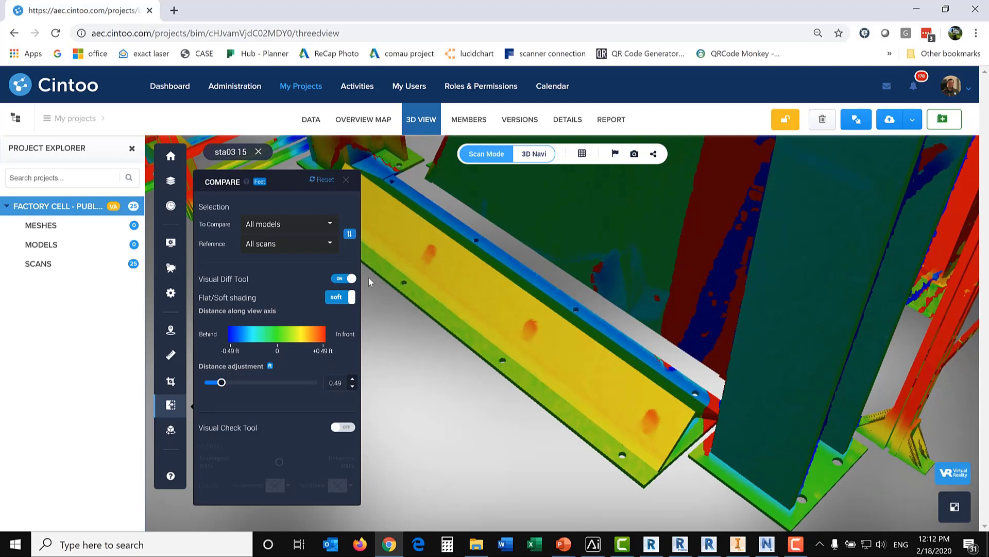
{"action": "left_click", "coordinate": [349, 234]}
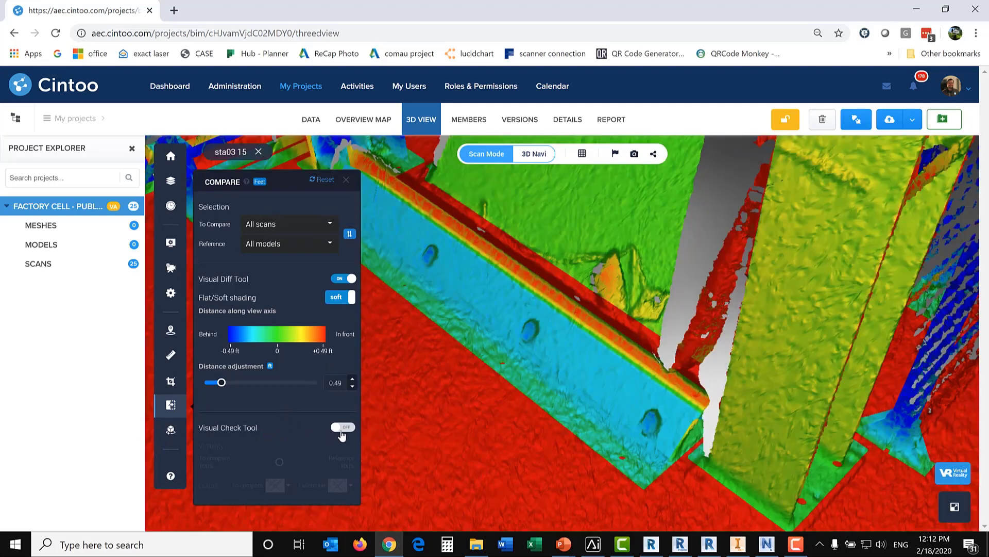
Step: Turn on the Visual Check Tool, fade the base rail view fully to the scans, fully to the models, and back to 100% for both
{"action": "left_click", "coordinate": [342, 428]}
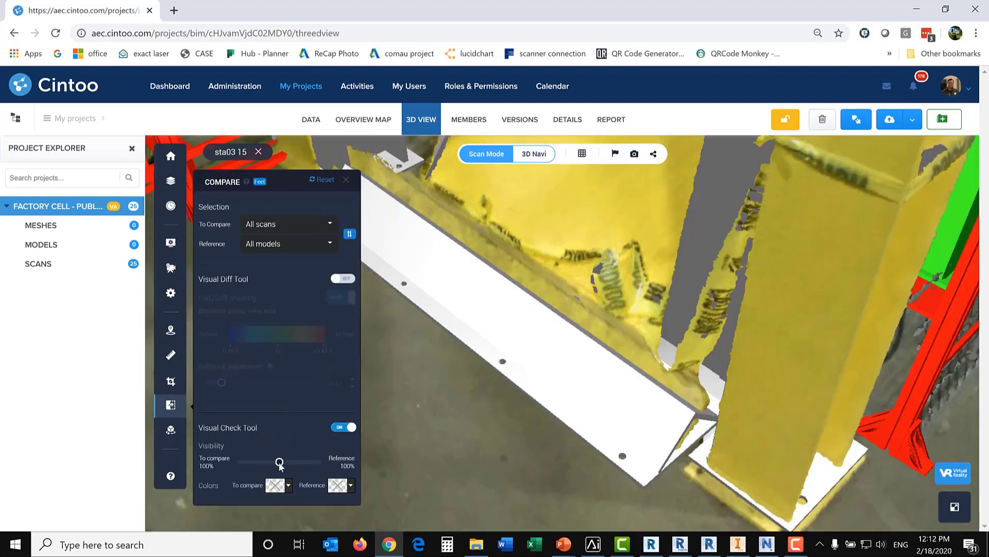
{"action": "scroll", "coordinate": [502, 376], "scroll_direction": "down", "scroll_amount": 5}
{"action": "left_click_drag", "start_coordinate": [539, 391], "coordinate": [577, 348]}
{"action": "left_click_drag", "start_coordinate": [279, 461], "coordinate": [175, 466]}
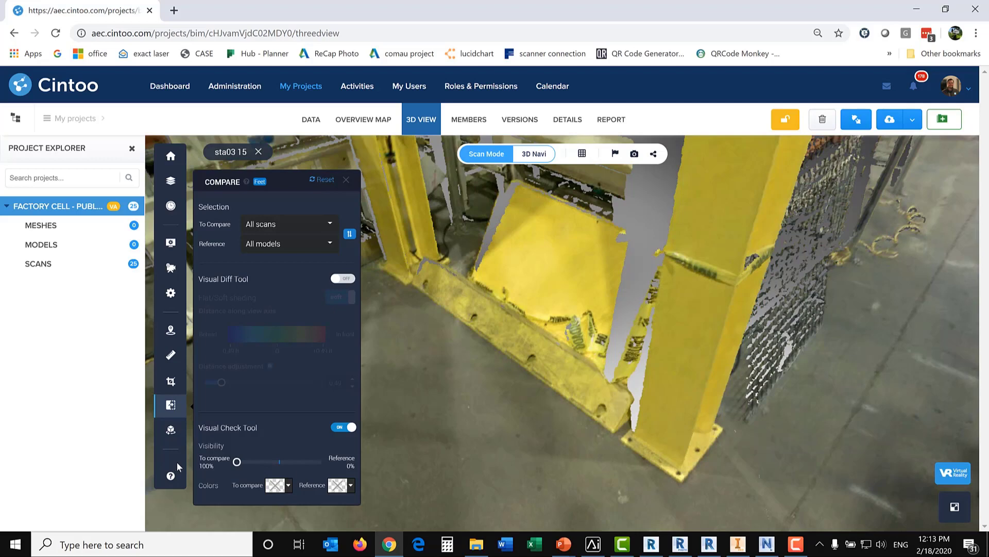
{"action": "left_click_drag", "start_coordinate": [236, 461], "coordinate": [446, 471]}
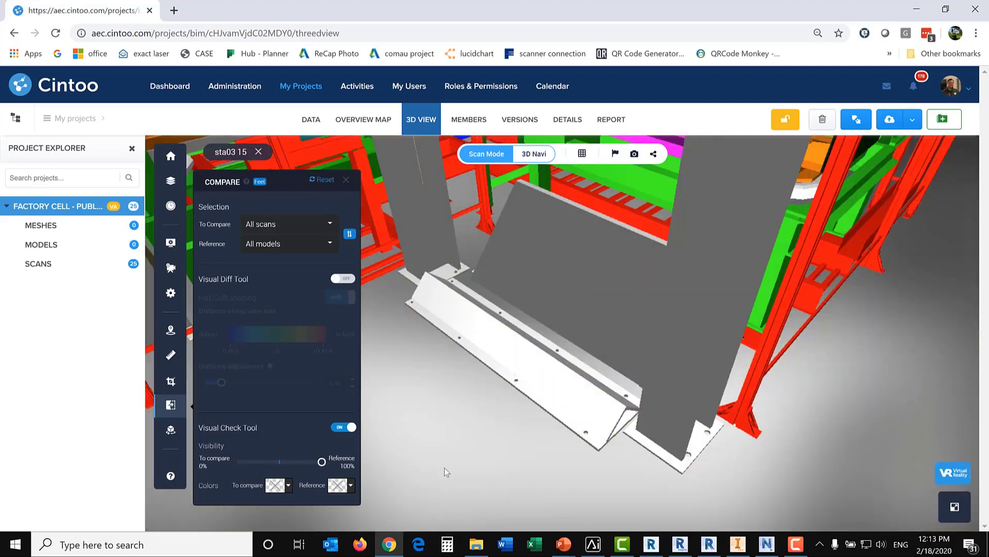
{"action": "left_click_drag", "start_coordinate": [321, 462], "coordinate": [282, 469]}
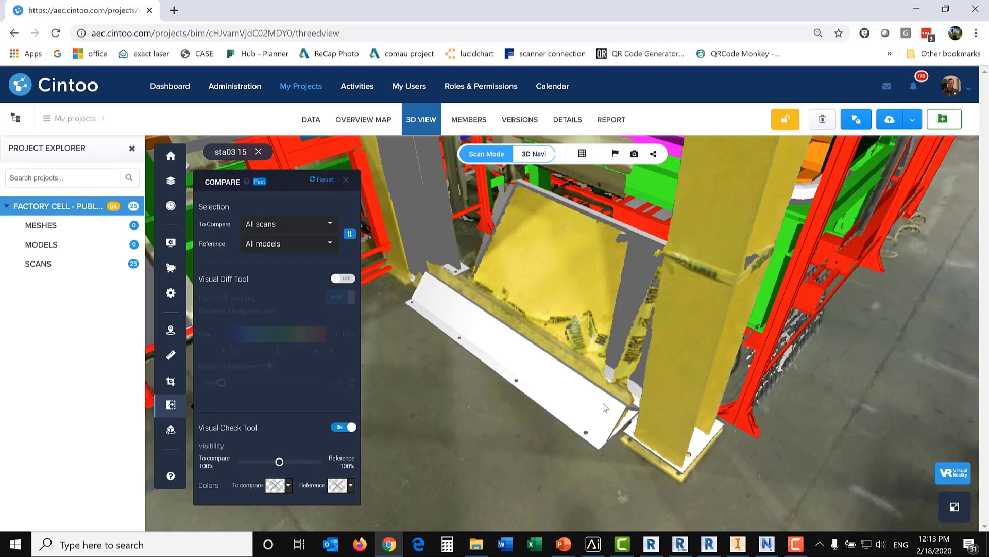
Step: Close the comparison tool and bring the wider factory cell around the yellow column into view
{"action": "left_click_drag", "start_coordinate": [616, 296], "coordinate": [645, 382]}
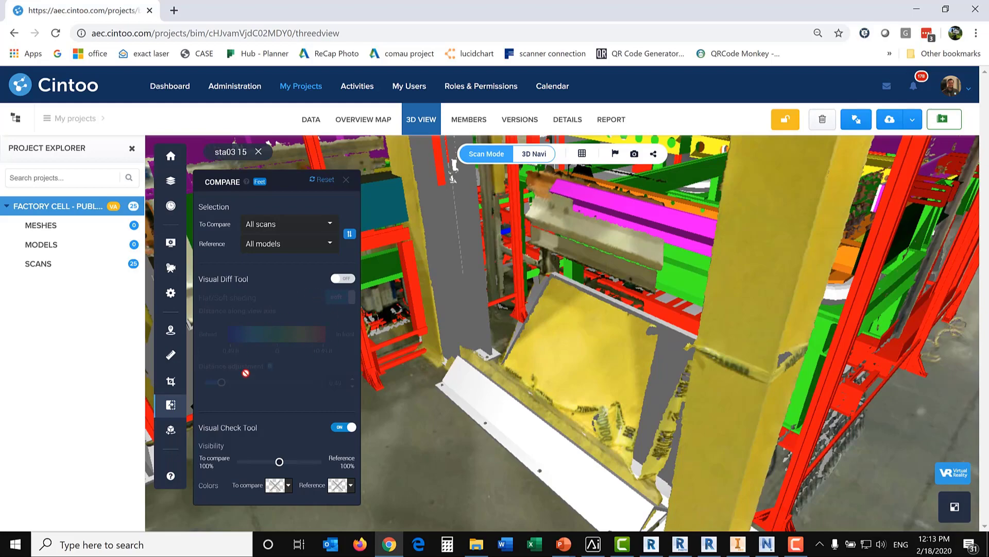
{"action": "left_click", "coordinate": [346, 179]}
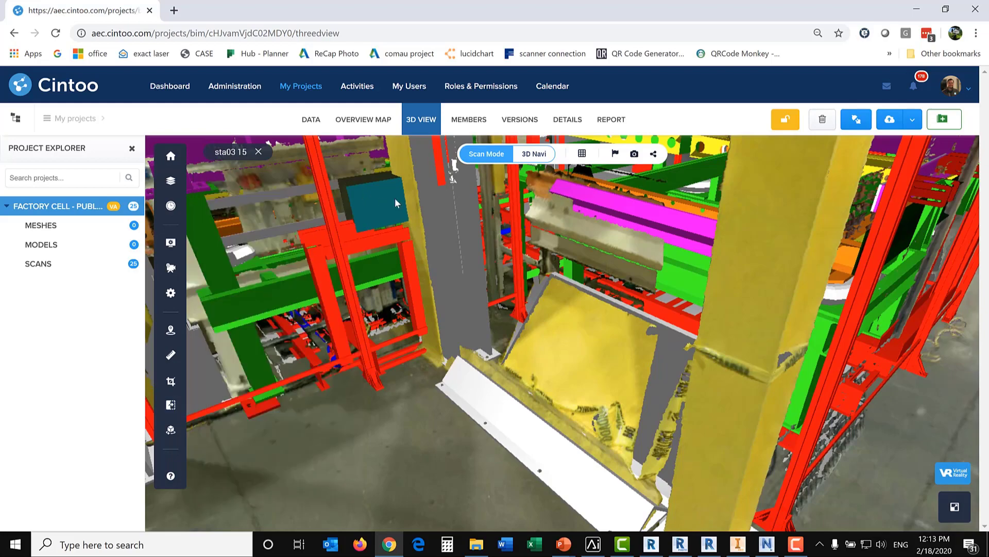
{"action": "left_click_drag", "start_coordinate": [527, 202], "coordinate": [456, 328]}
{"action": "scroll", "coordinate": [456, 328], "scroll_direction": "down", "scroll_amount": 5}
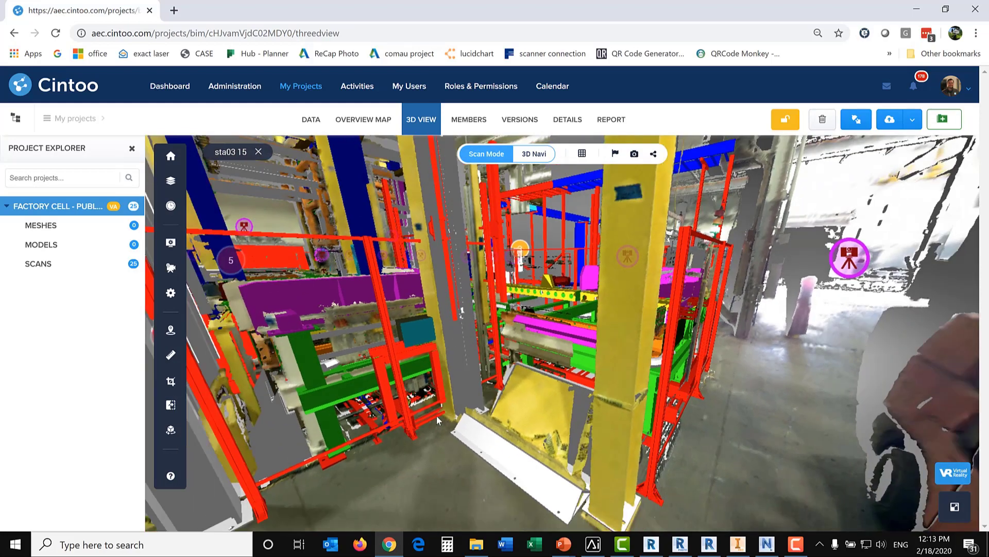
{"action": "left_click_drag", "start_coordinate": [437, 415], "coordinate": [502, 353]}
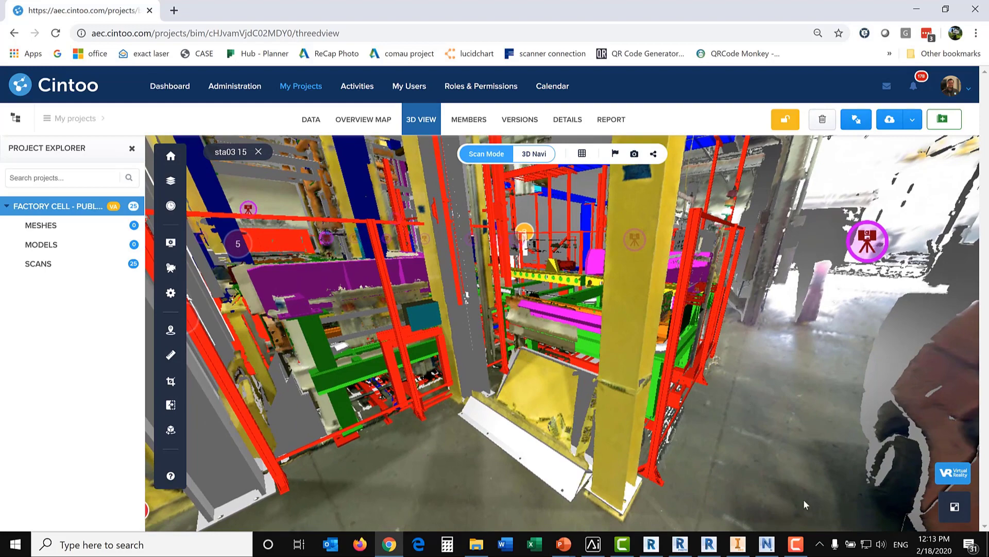